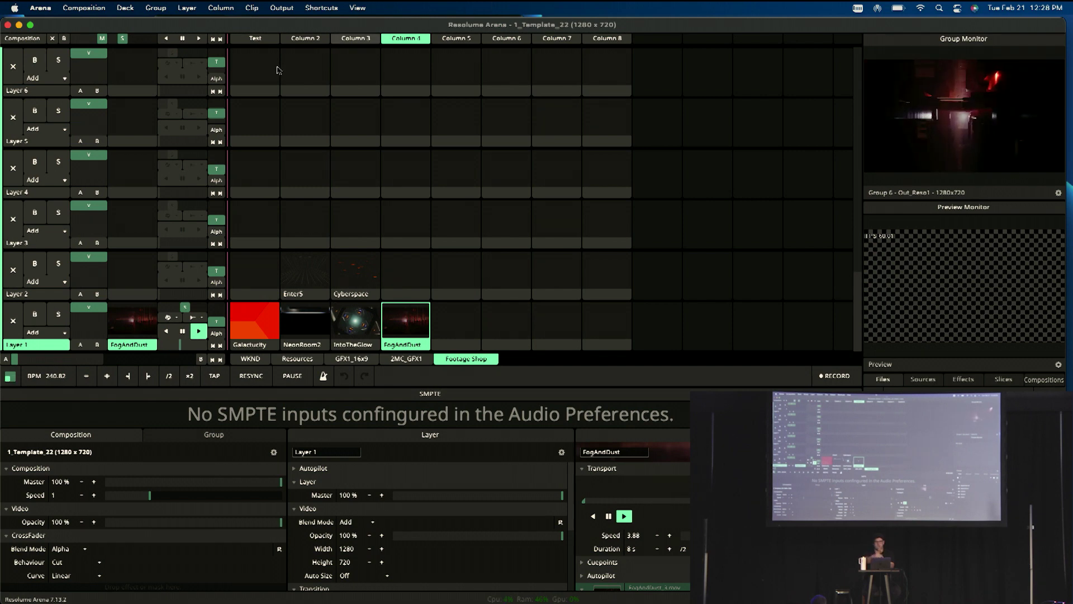
Trigger the Test column so its colour bars play, and minimise the composition window
click(260, 40)
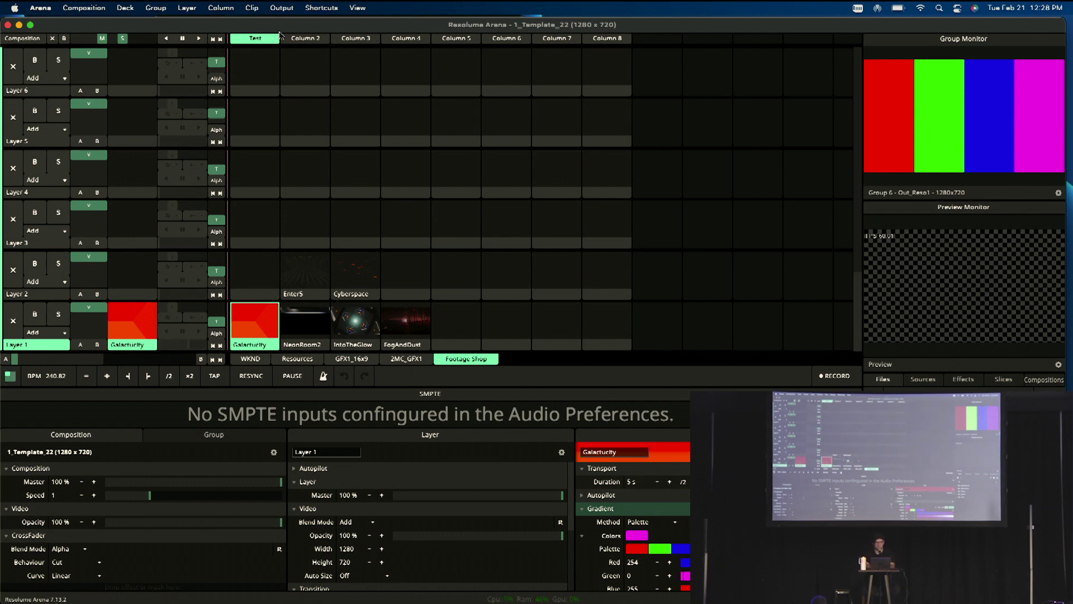
click(253, 36)
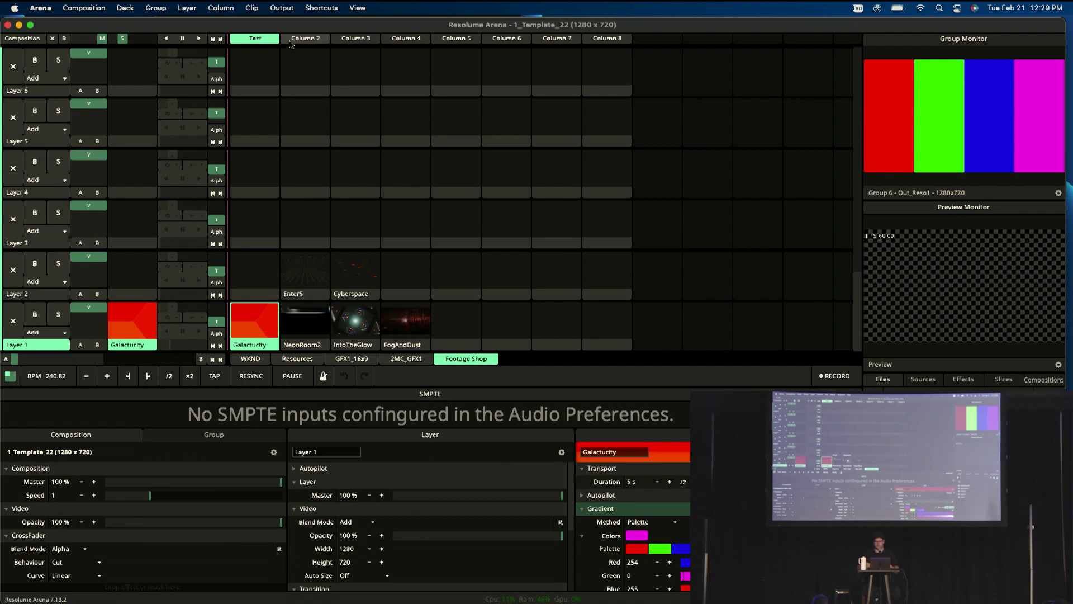
click(19, 26)
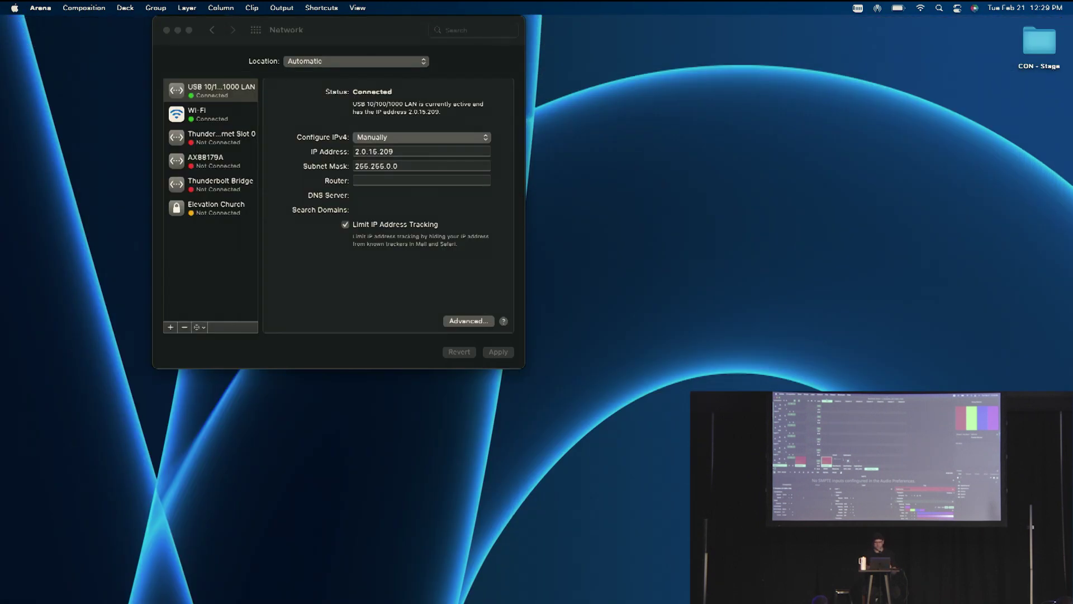
Close the old Network window, reopen the Network settings in System Preferences and select the USB 10/100/1000 LAN service
click(168, 30)
mouse_move(517, 593)
click(414, 584)
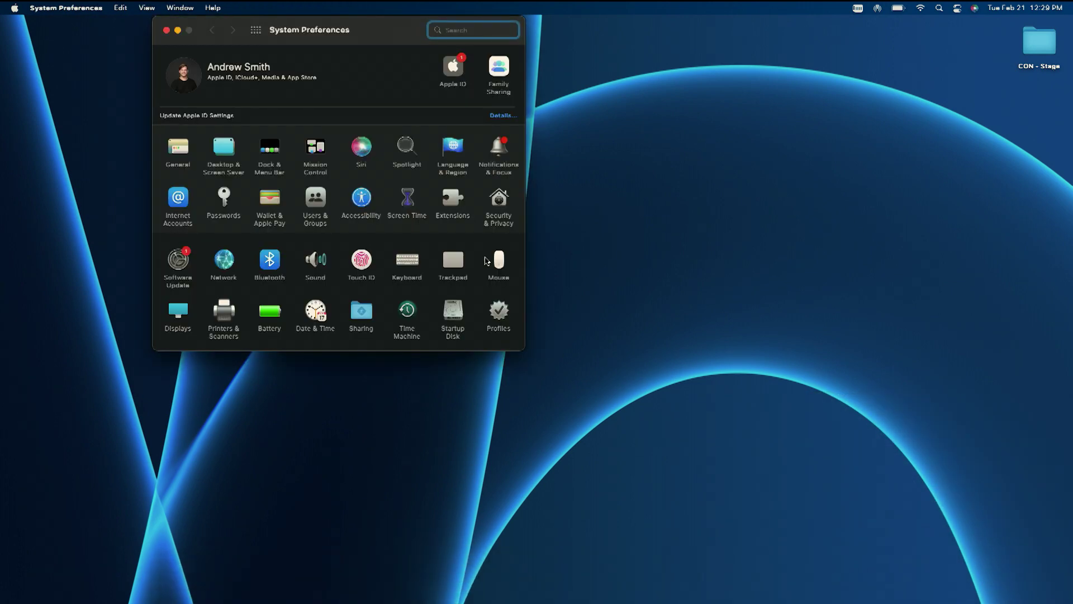
click(228, 261)
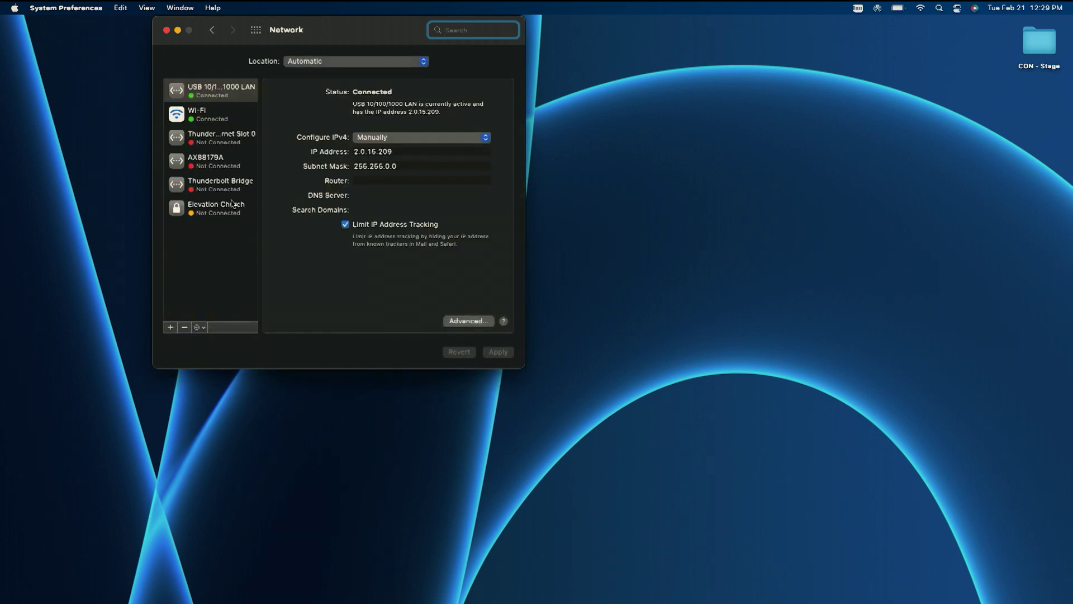
click(229, 98)
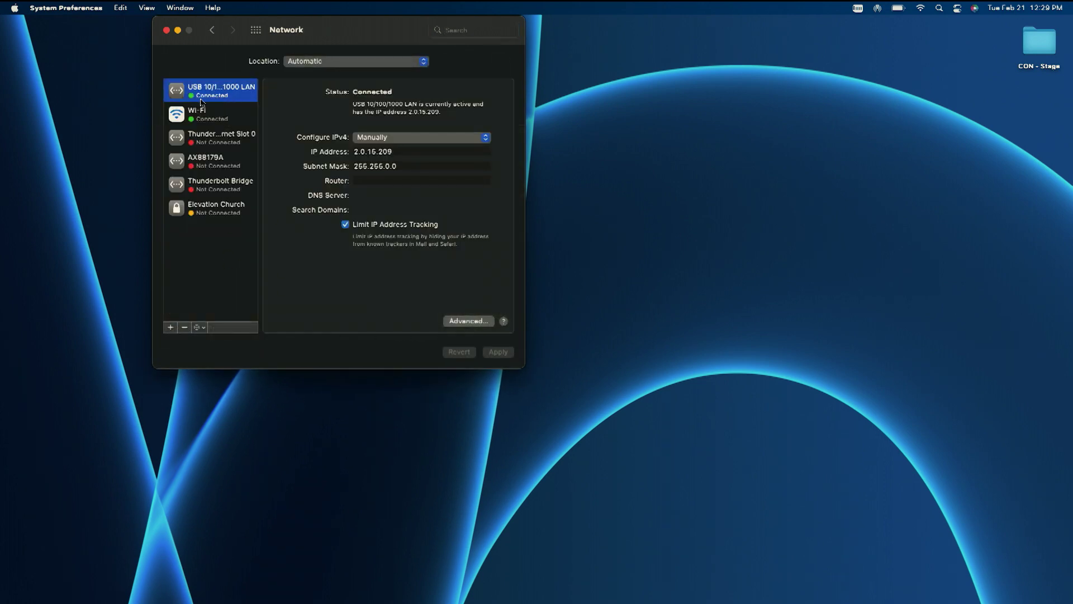
click(208, 117)
click(219, 94)
Set the USB 10/100/1000 LAN service's IPv4 configuration to Using DHCP and apply it
click(378, 137)
click(379, 102)
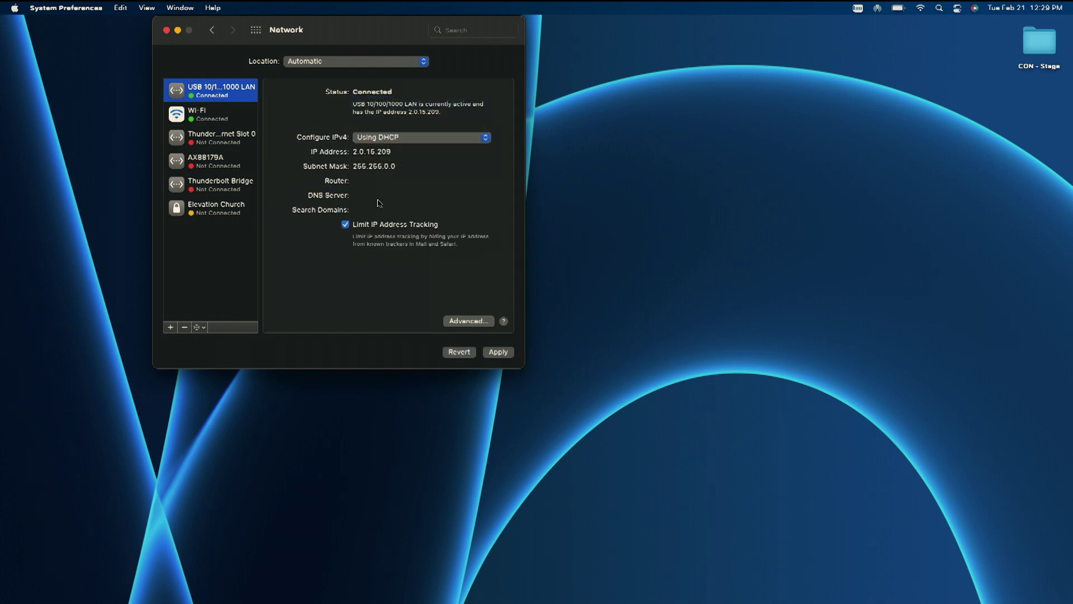
click(498, 351)
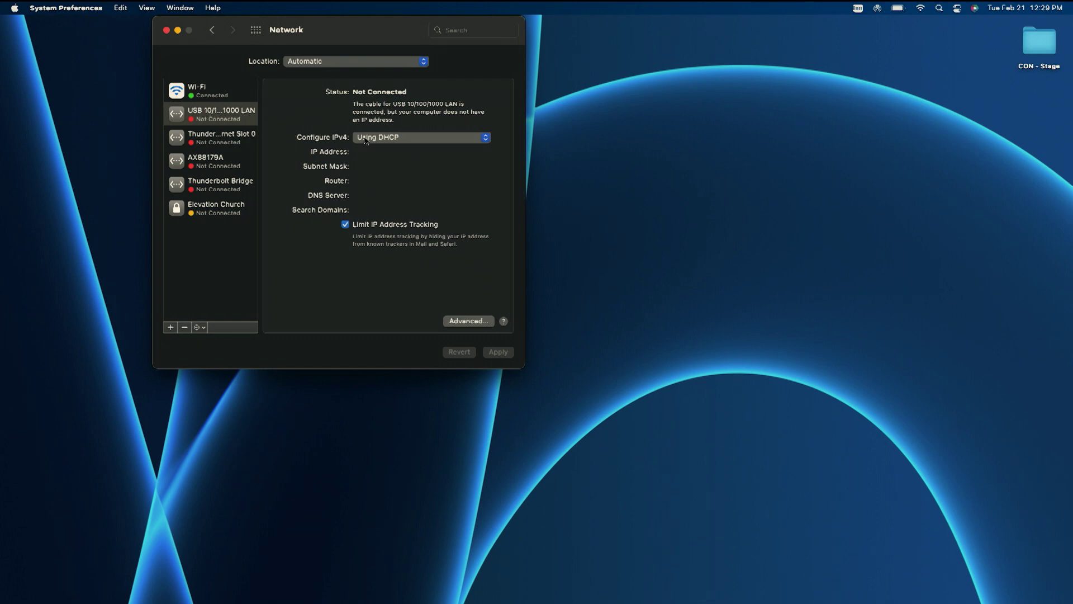
Switch the USB 10/100/1000 LAN service's IPv4 configuration to Manually
click(213, 119)
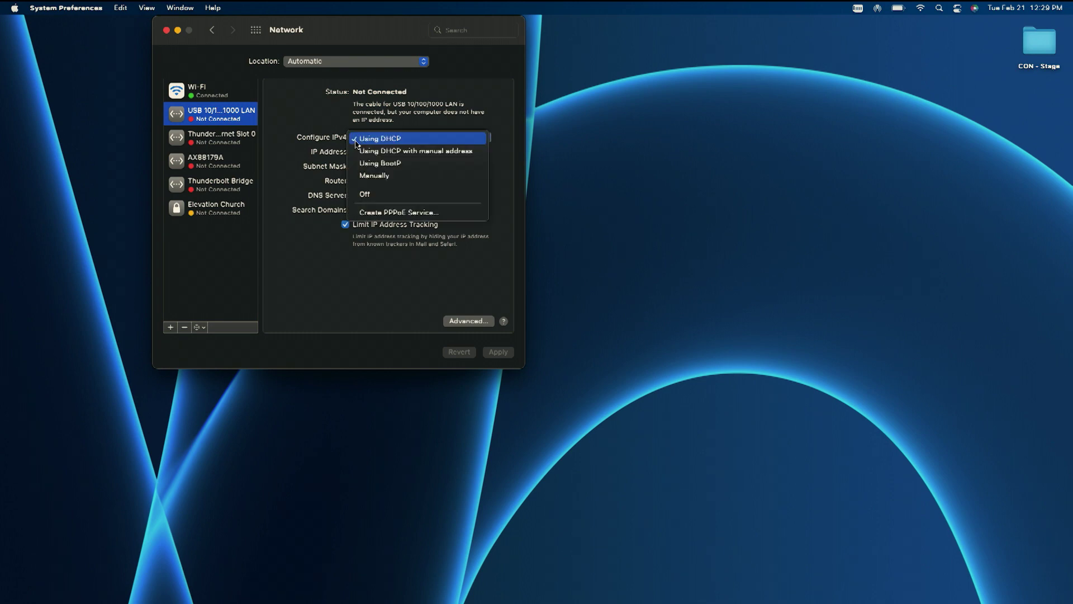
click(358, 140)
click(386, 177)
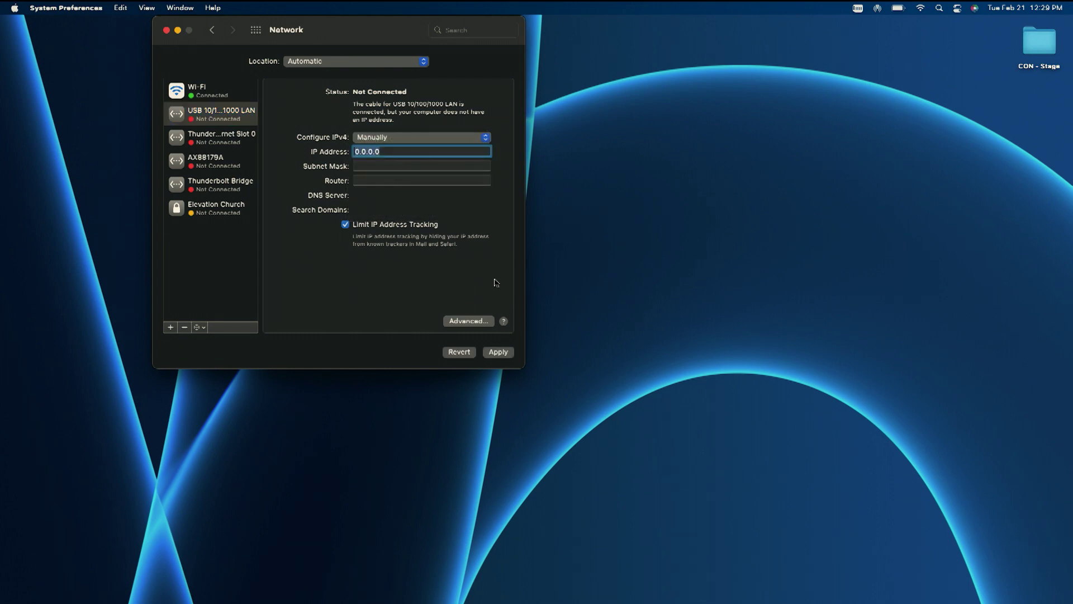
Dismiss the invalid-address alerts, keep the LAN service on manual configuration and clear its 0.0.0.0 IP address
click(242, 120)
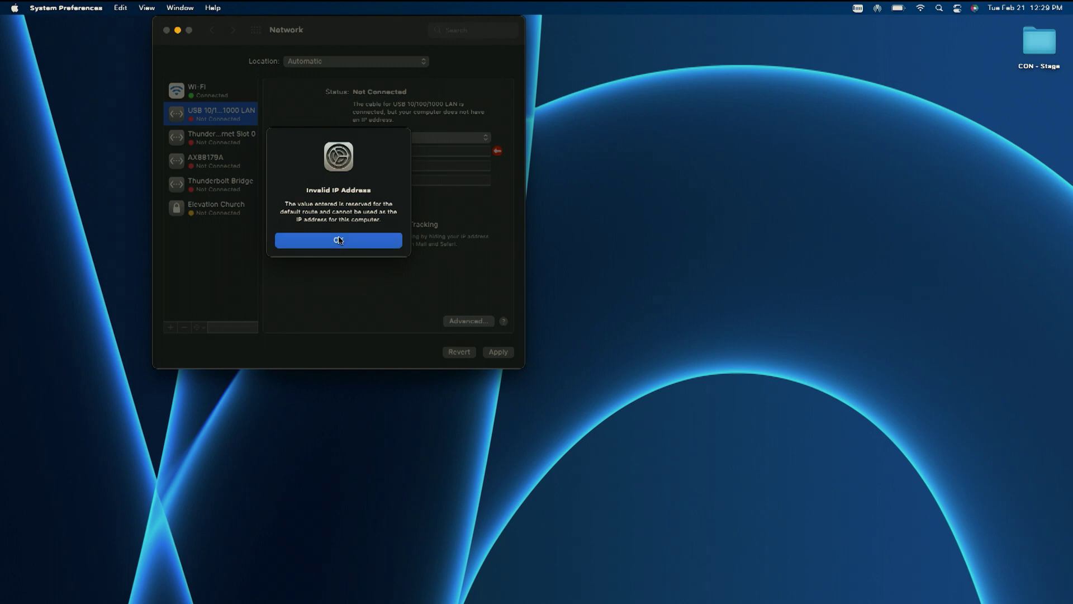
click(339, 240)
click(397, 152)
key(BackSpace)
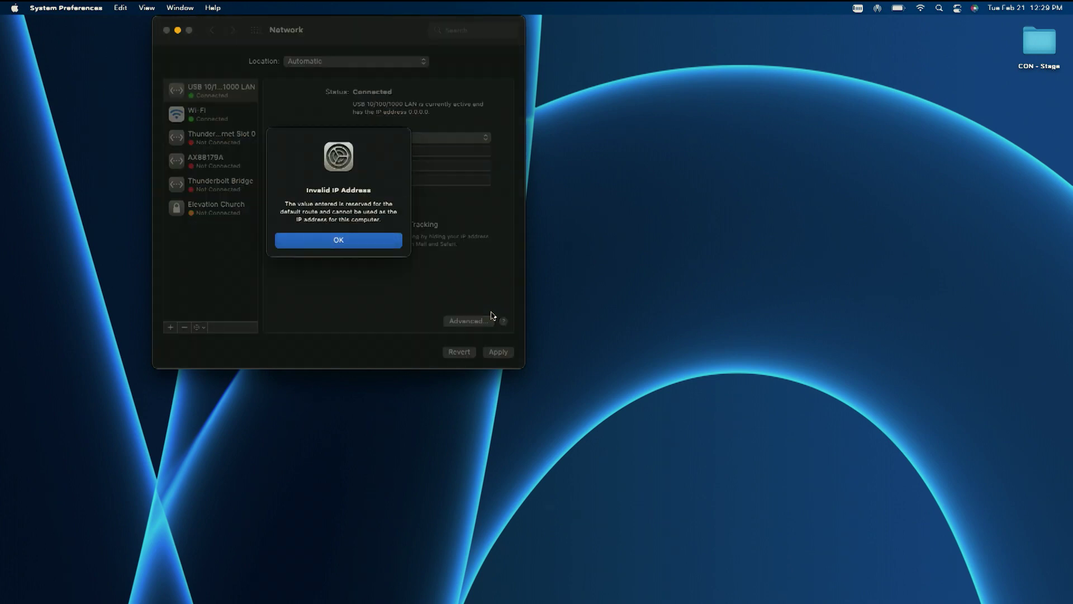
click(306, 238)
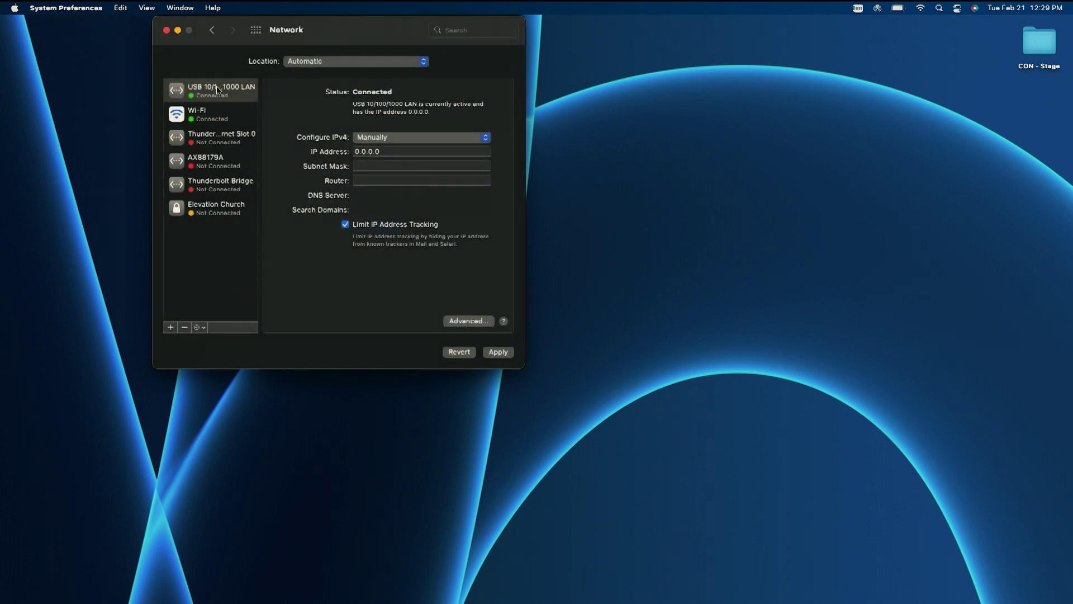
click(396, 151)
click(242, 92)
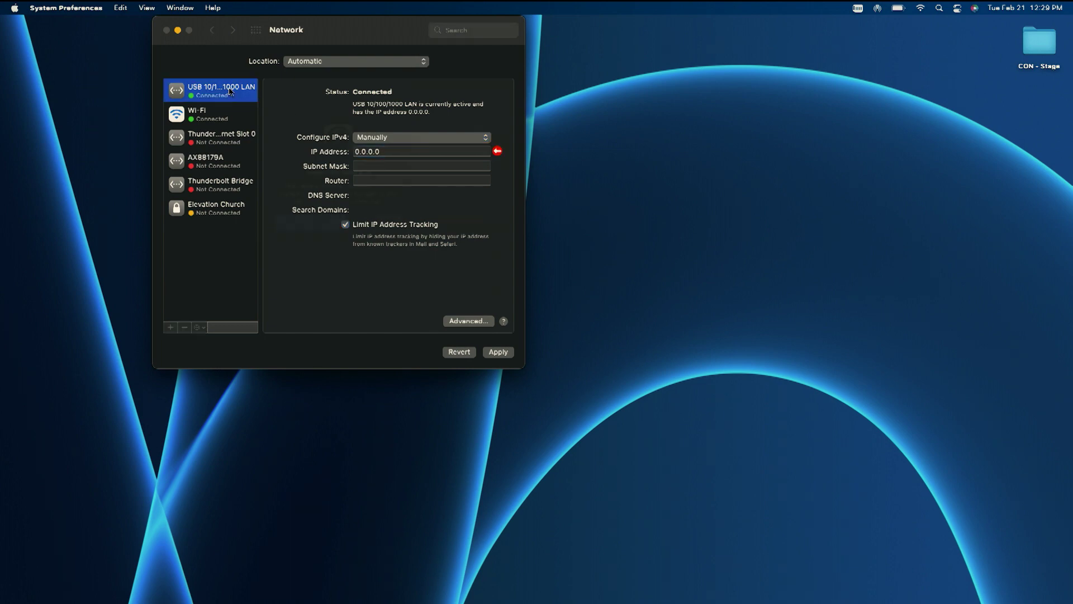
click(332, 241)
click(420, 136)
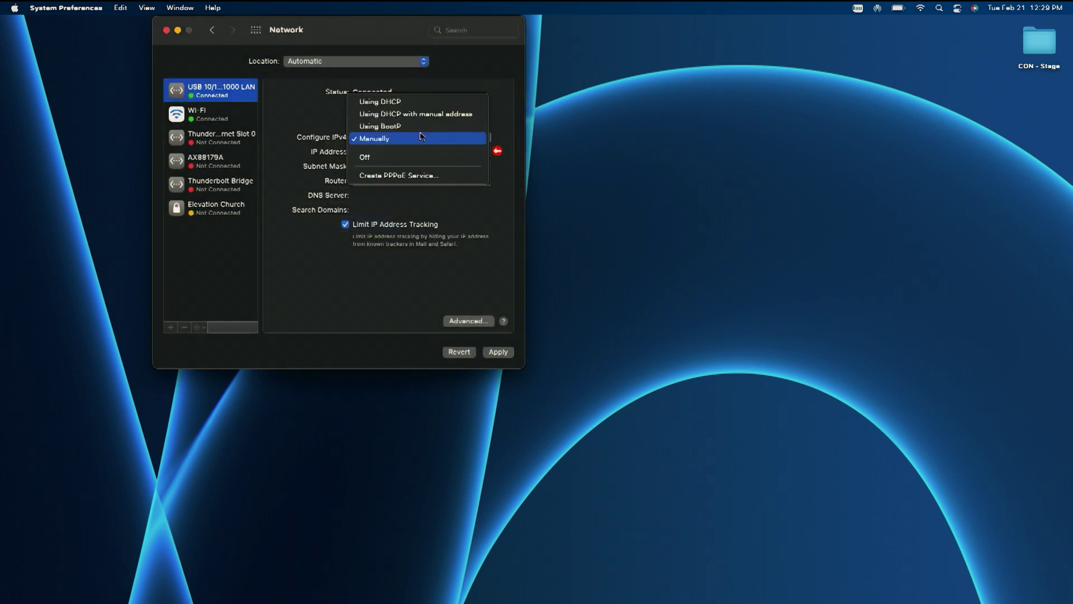
click(410, 139)
click(391, 152)
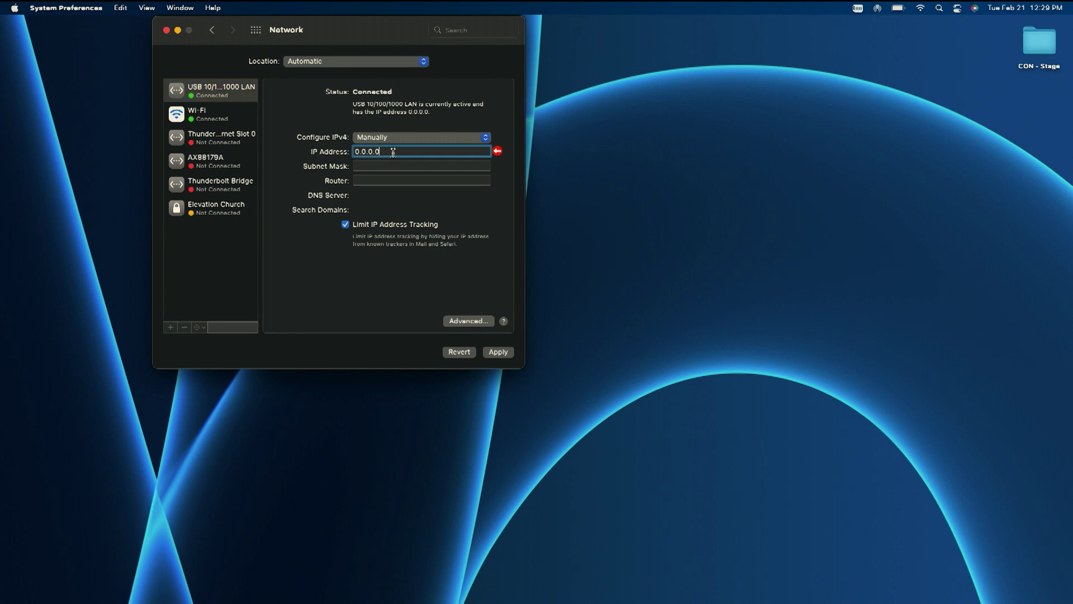
key(BackSpace)
click(240, 97)
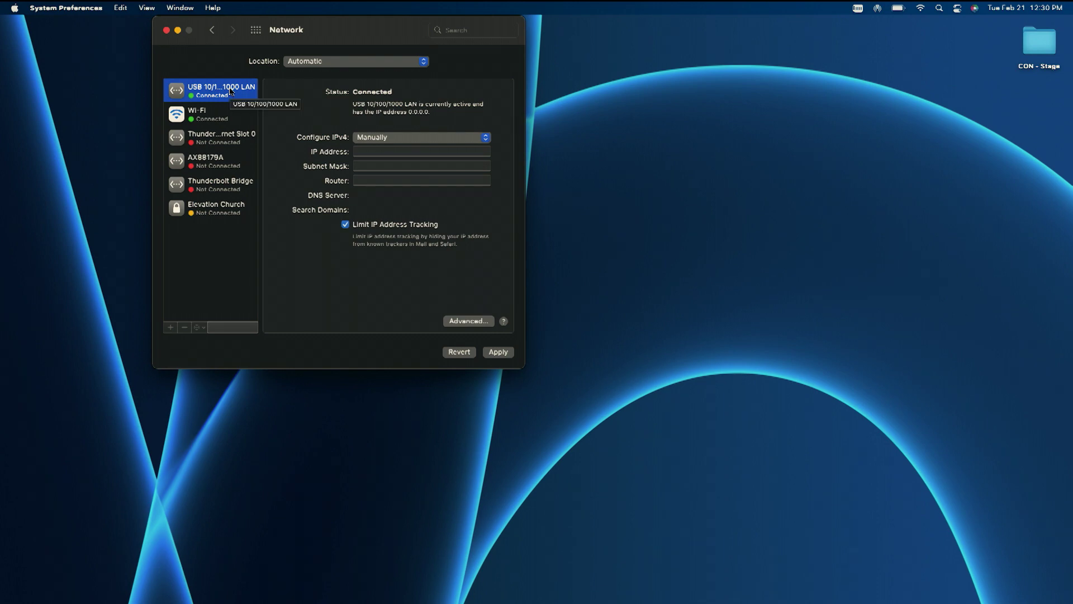
Set the LAN service's IP address to 2.0.15.13 and subnet mask to 255.255.0.0, and apply the changes while closing the window
click(391, 150)
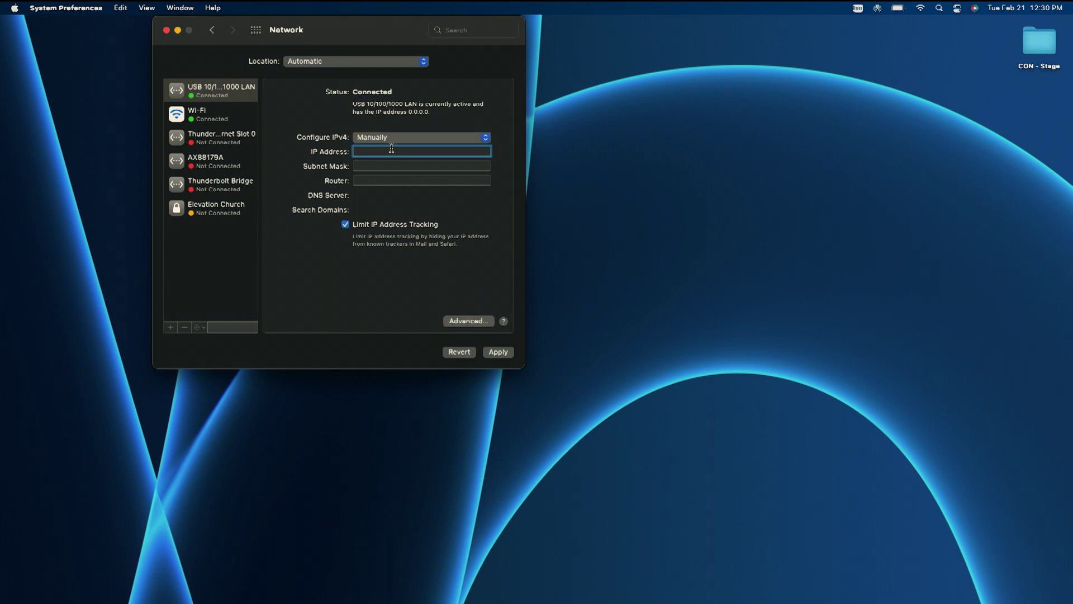
text(2.0.15.13)
click(405, 164)
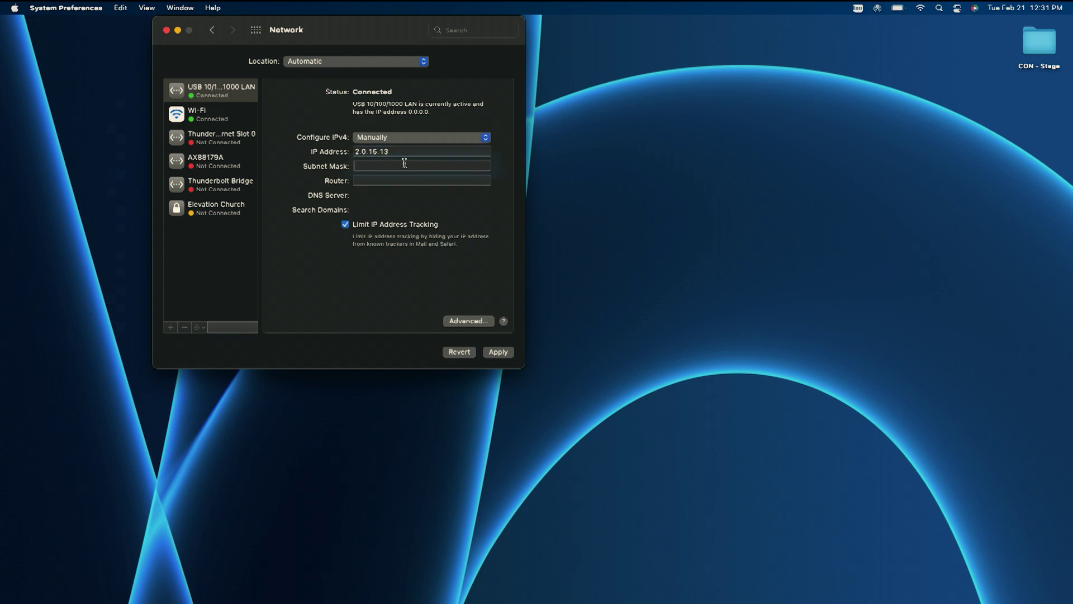
text(5)
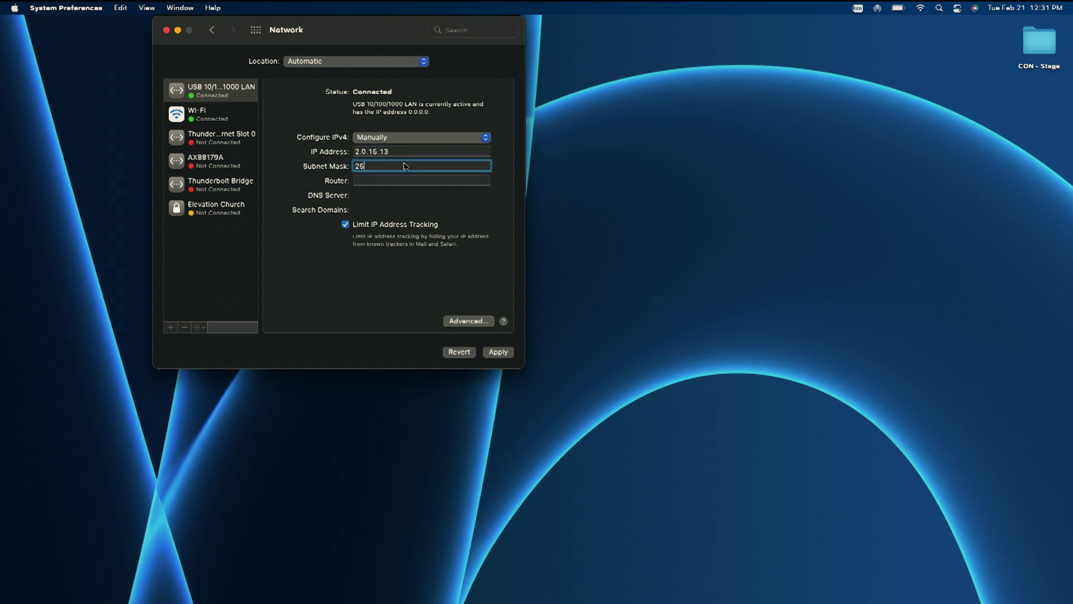
text(5.255.0.0)
click(166, 30)
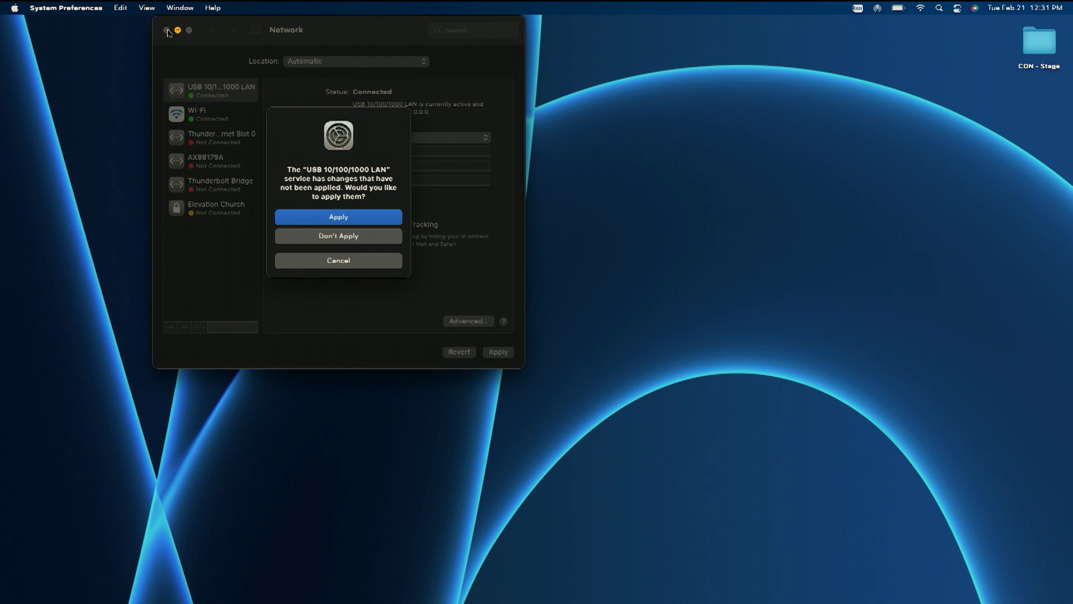
click(309, 220)
Reopen the Network settings, review the USB 10/100/1000 LAN service's IP address and subnet mask, and close the window
mouse_move(520, 576)
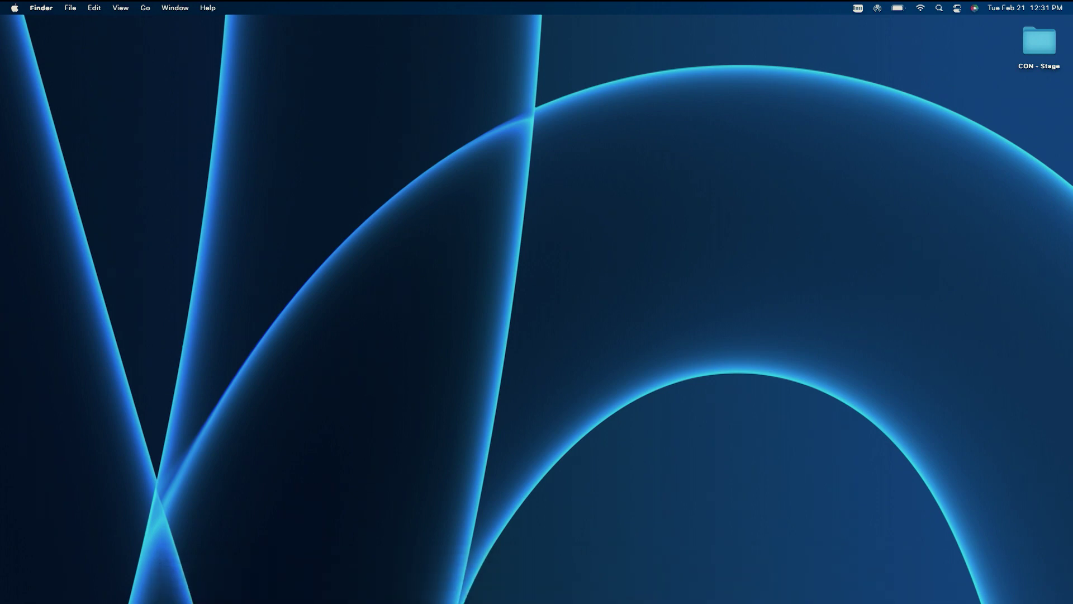
click(411, 582)
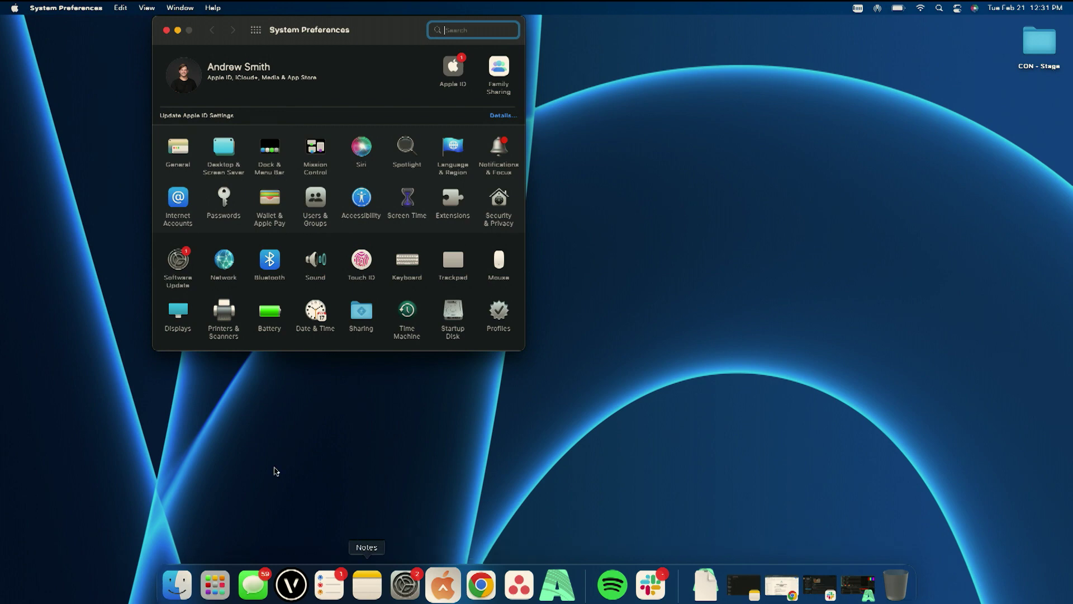
click(230, 263)
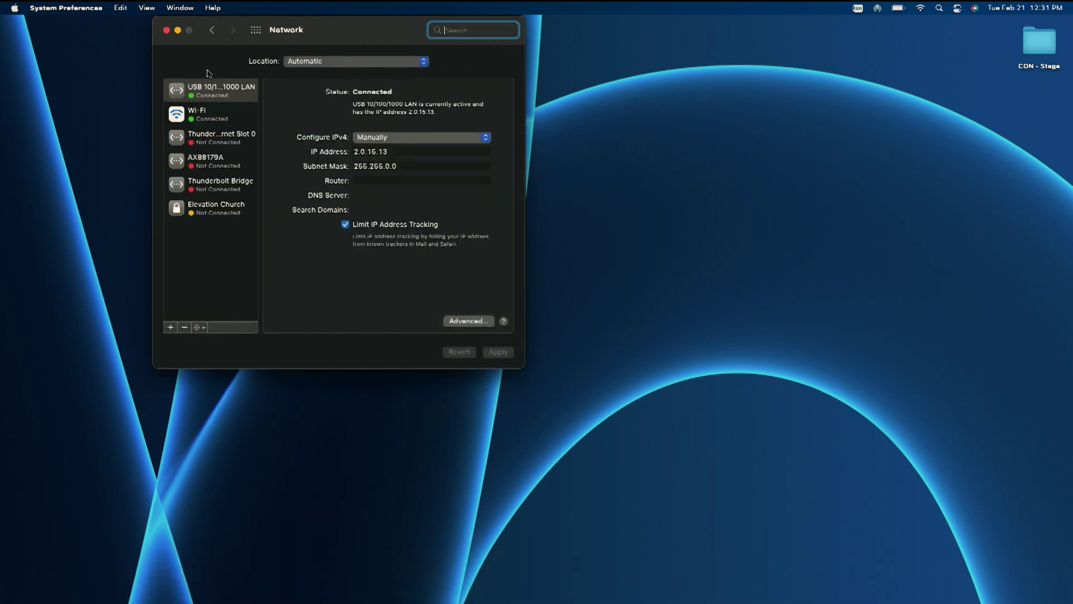
click(220, 89)
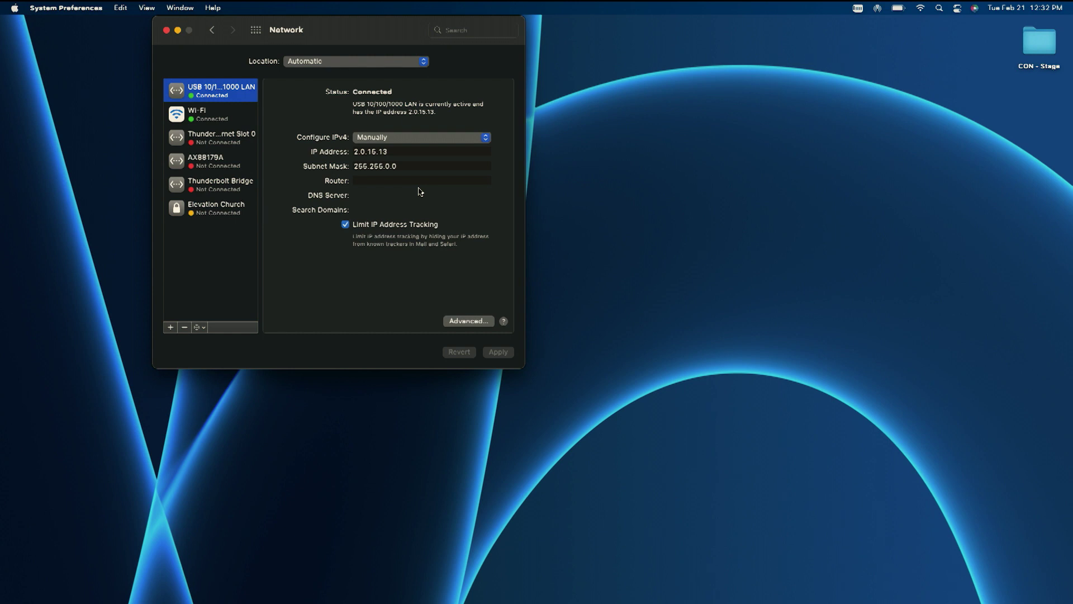
click(399, 152)
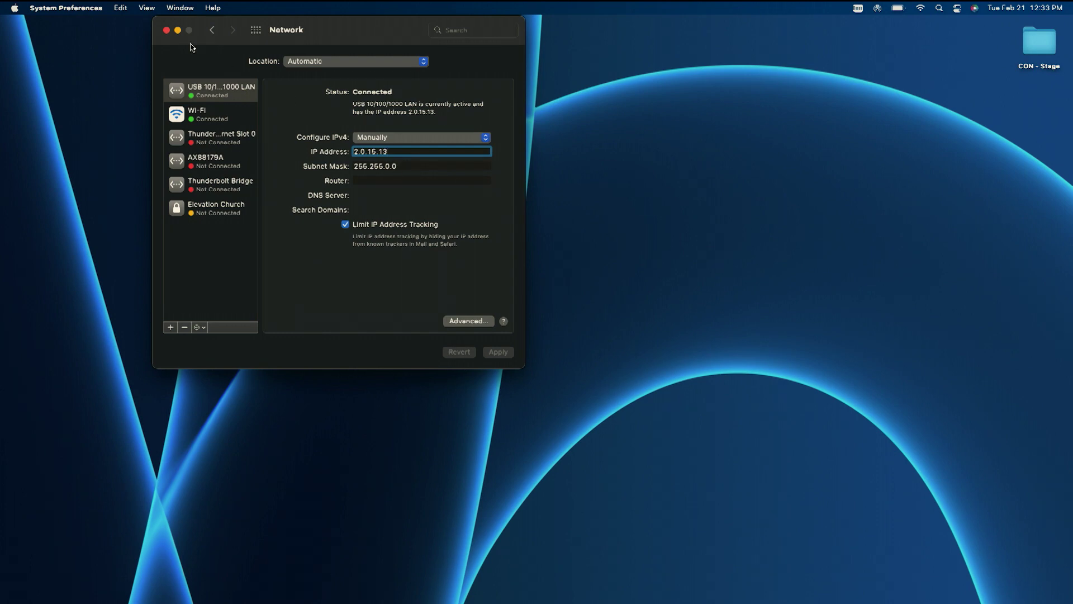
click(166, 30)
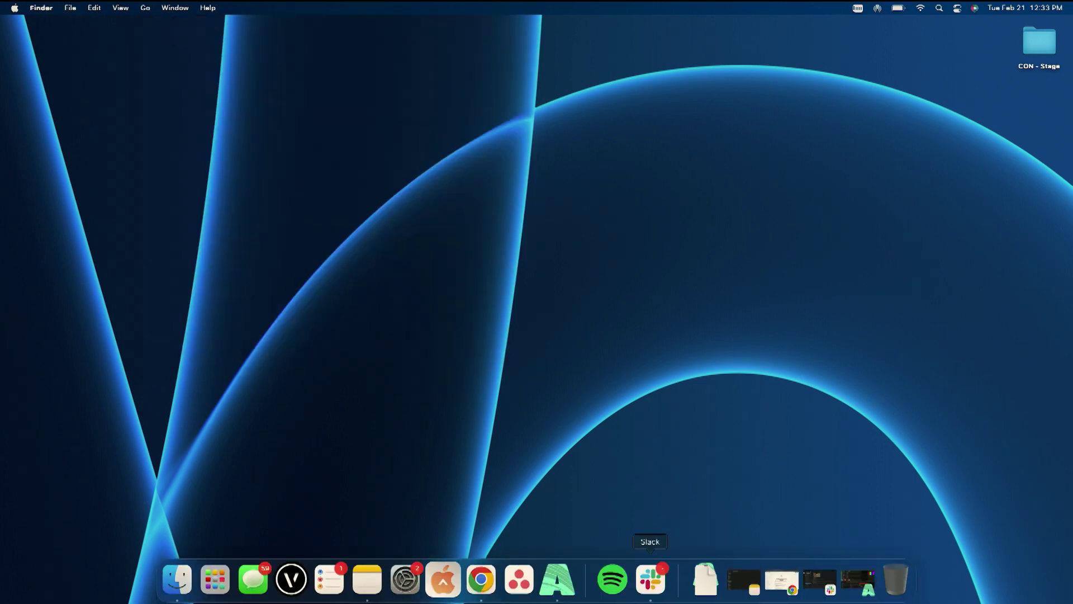
Switch to Resolume Arena and choose USB 10/100/1000 LAN (2.0.15.13) as the Pioneer DJ network interface in the General preferences
click(556, 578)
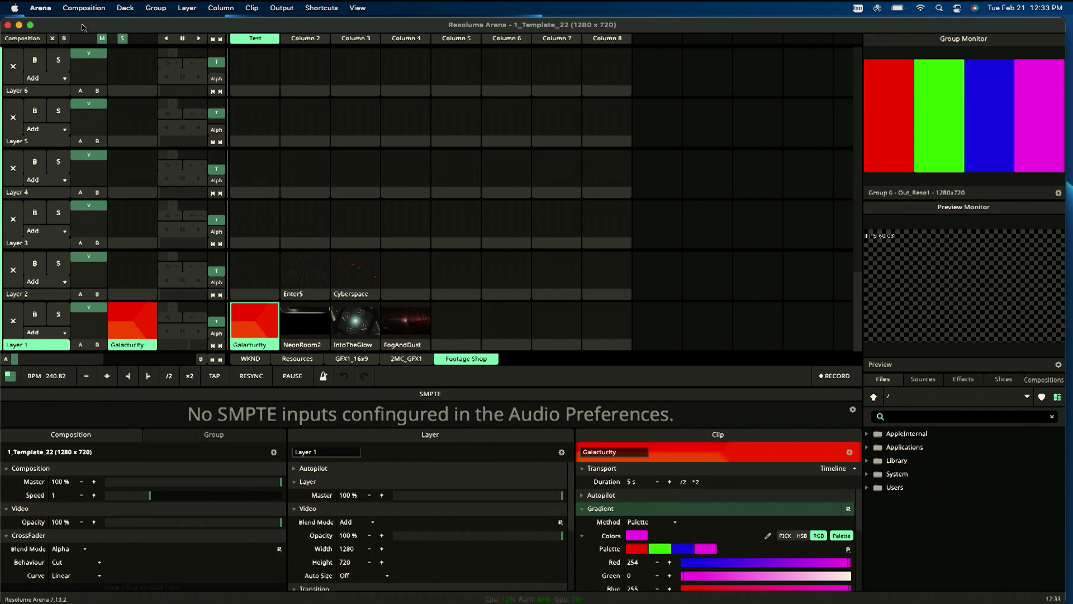
click(43, 9)
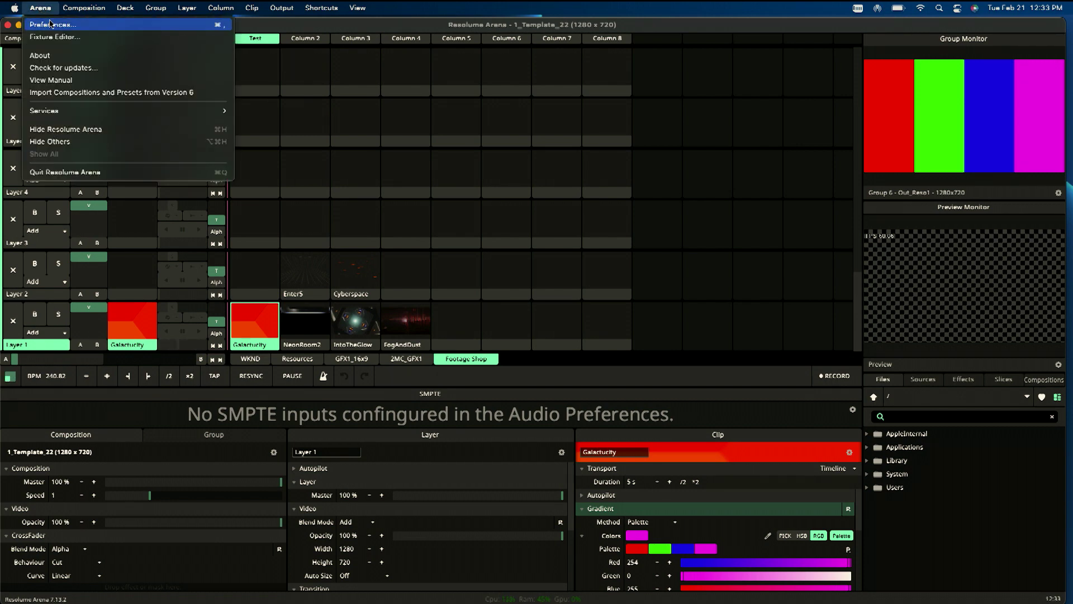
click(50, 23)
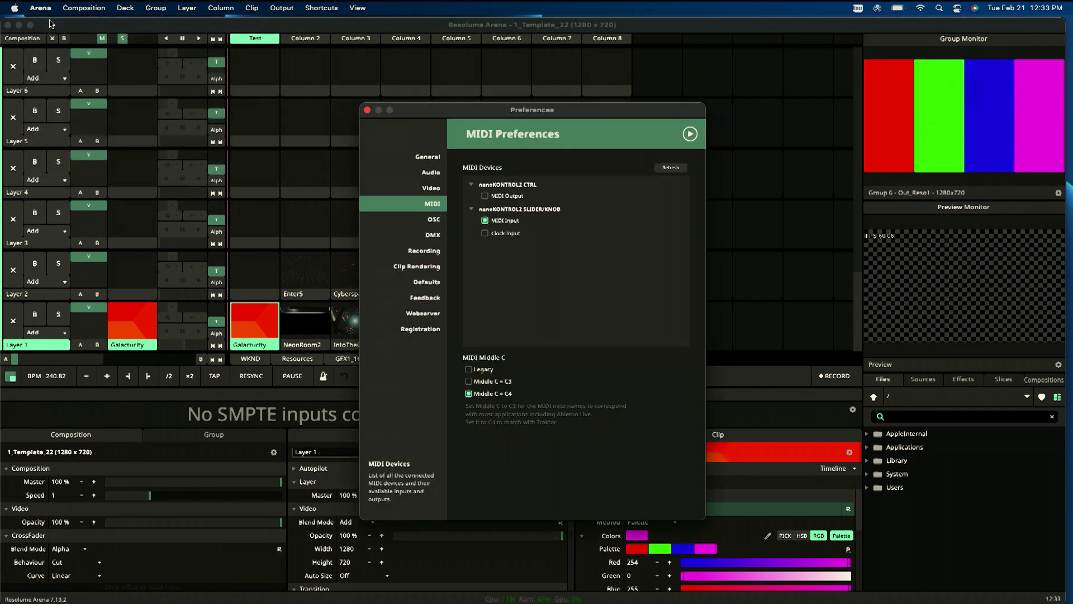
click(432, 158)
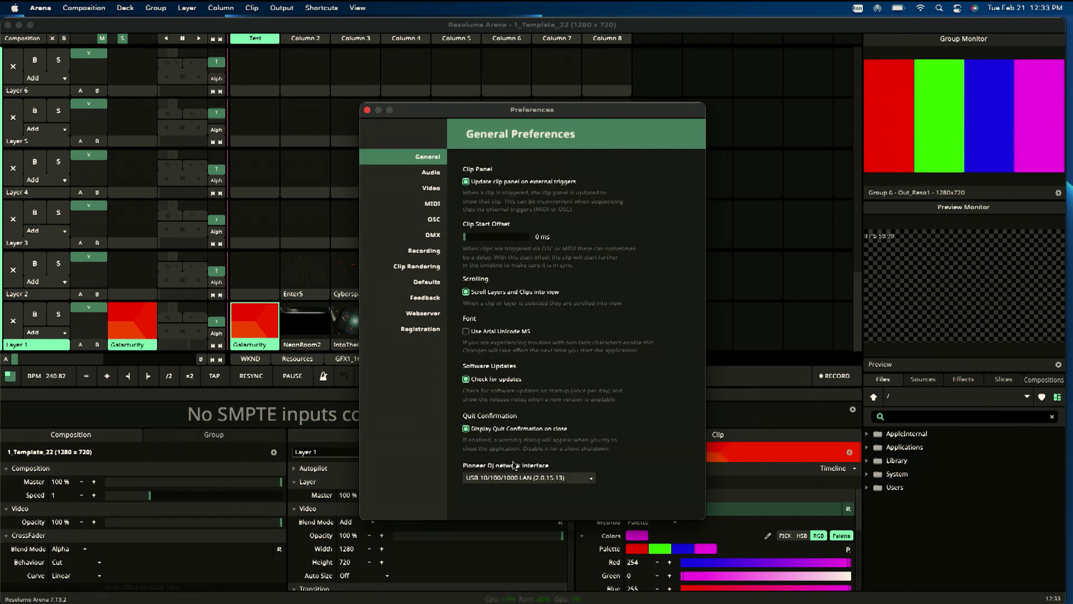
click(554, 478)
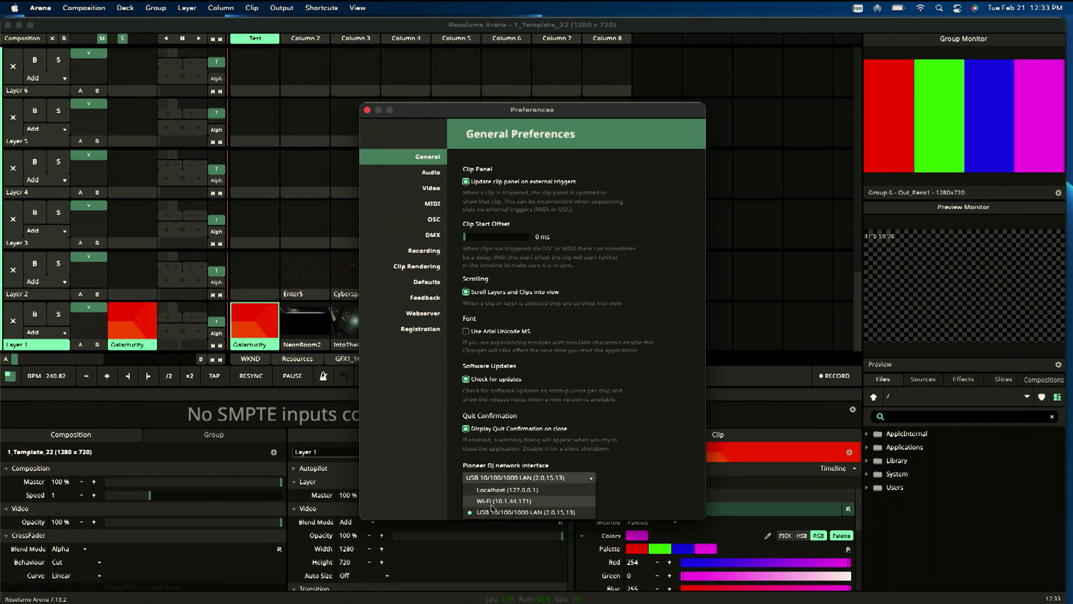
click(563, 512)
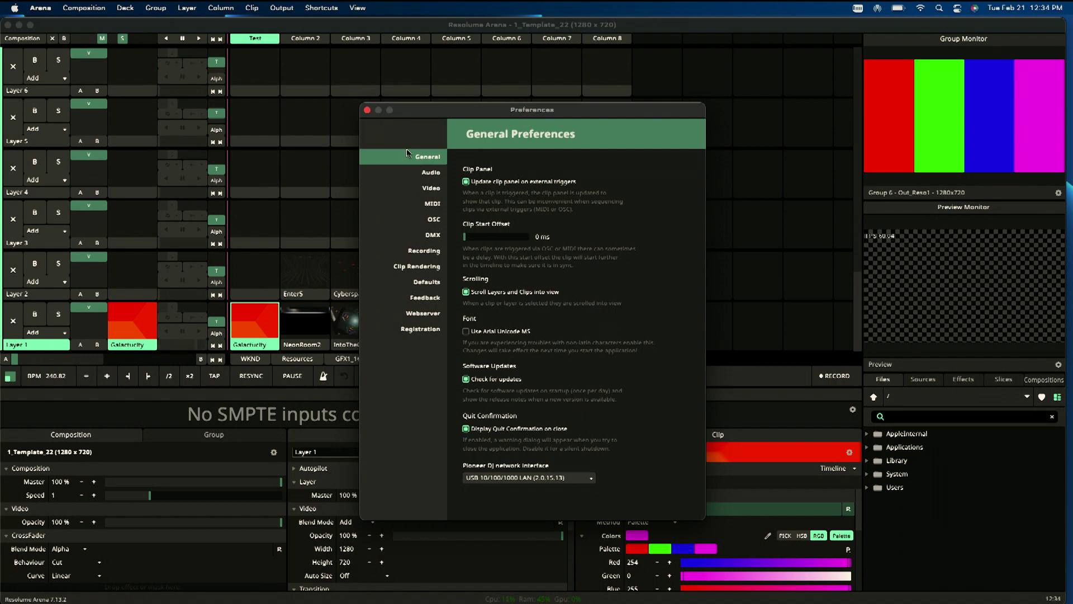
click(45, 11)
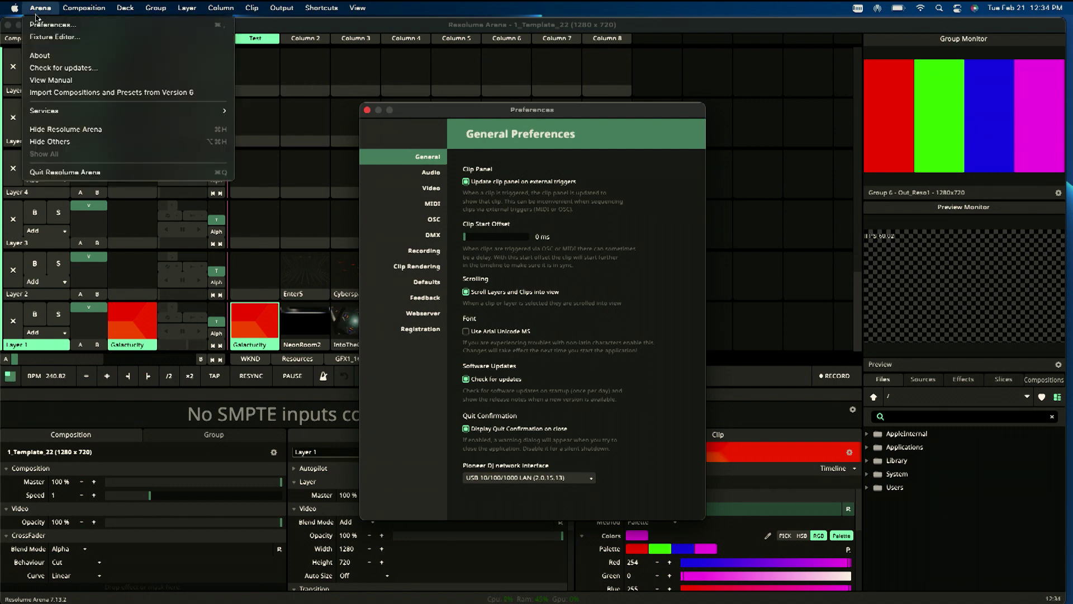
click(38, 25)
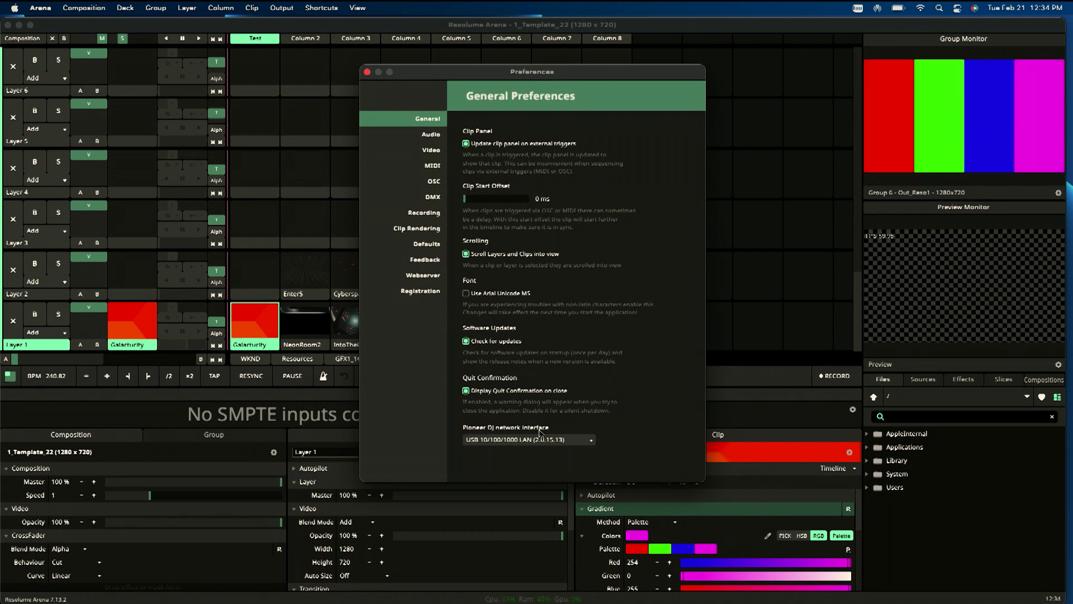
Switch to System Preferences, review the USB 10/100/1000 LAN service in the Network settings, and close the window
click(523, 440)
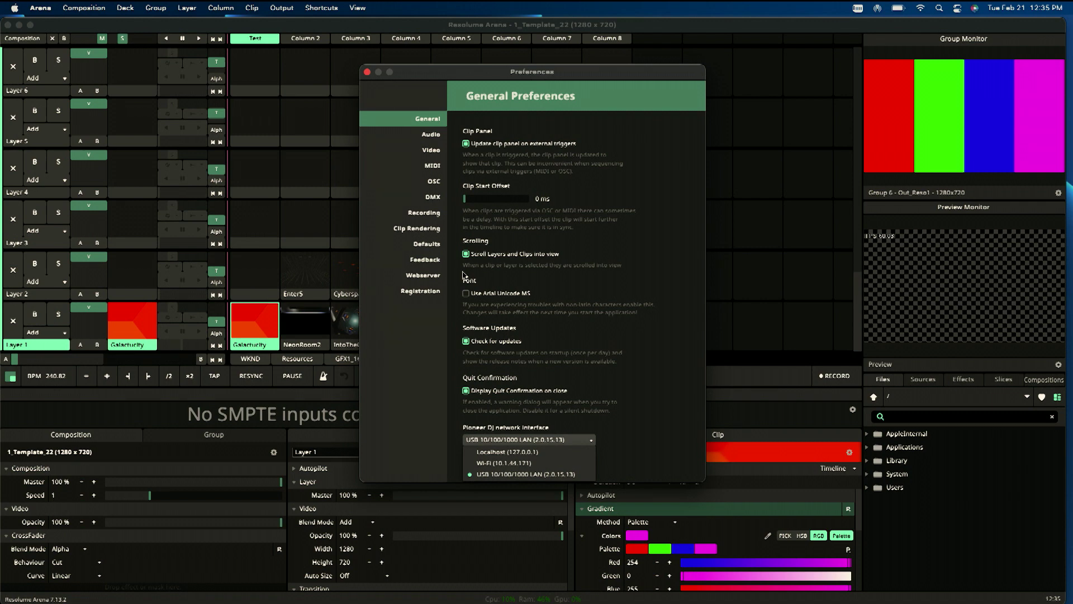
click(439, 581)
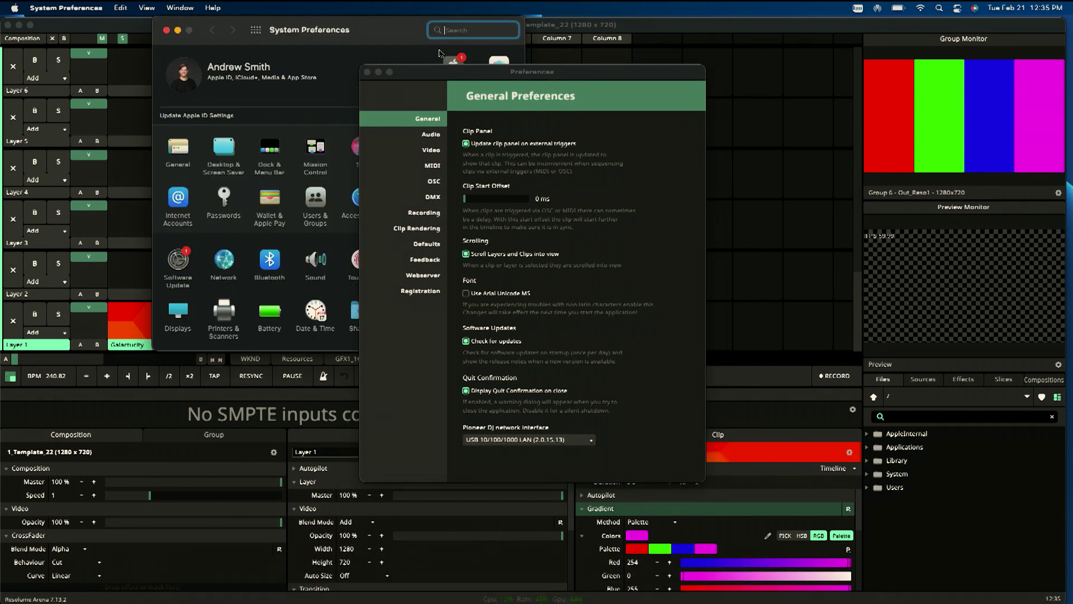
click(368, 72)
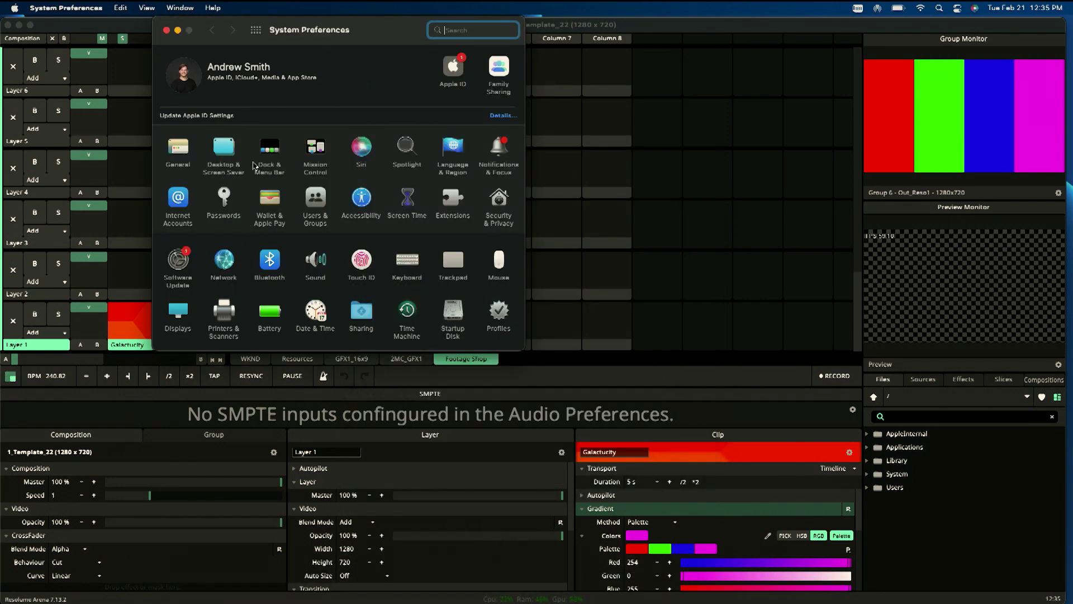
click(225, 259)
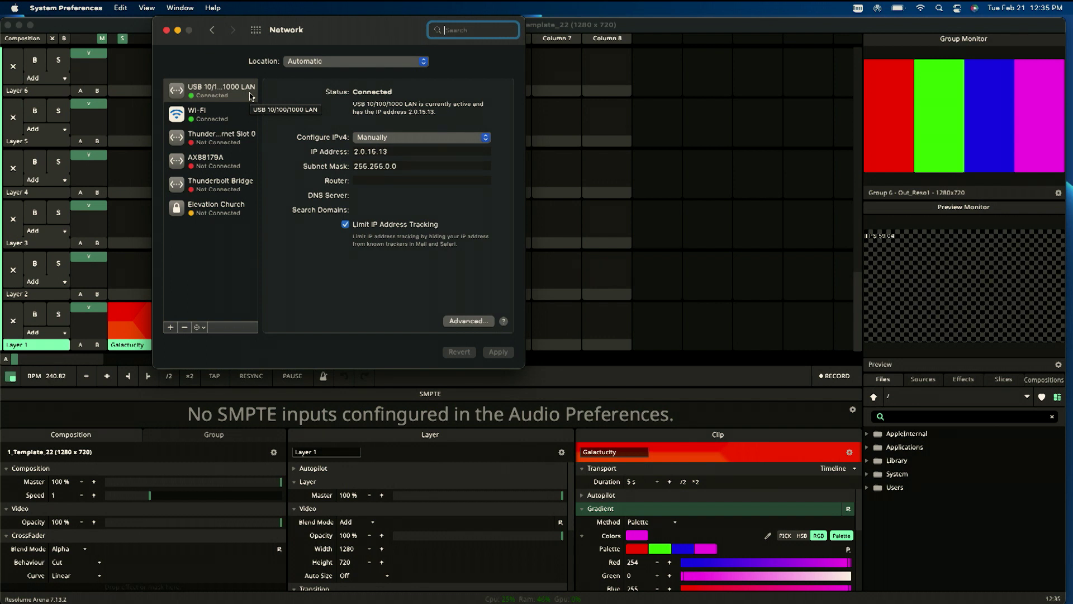
click(230, 88)
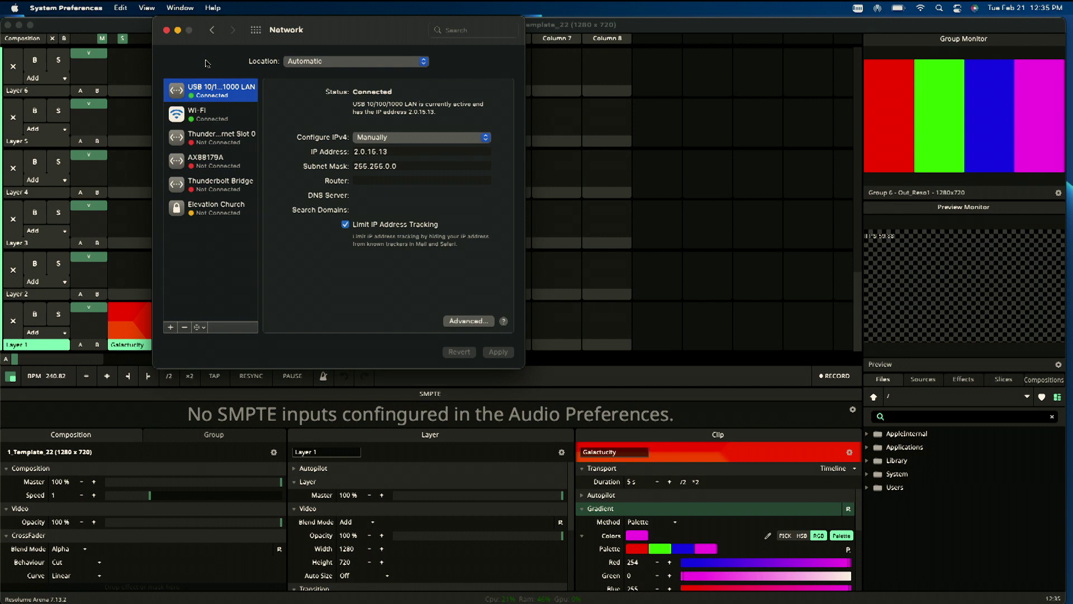
click(166, 31)
Reopen Resolume Arena's preferences and choose USB 10/100/1000 LAN as the network adapter for DMX
click(41, 8)
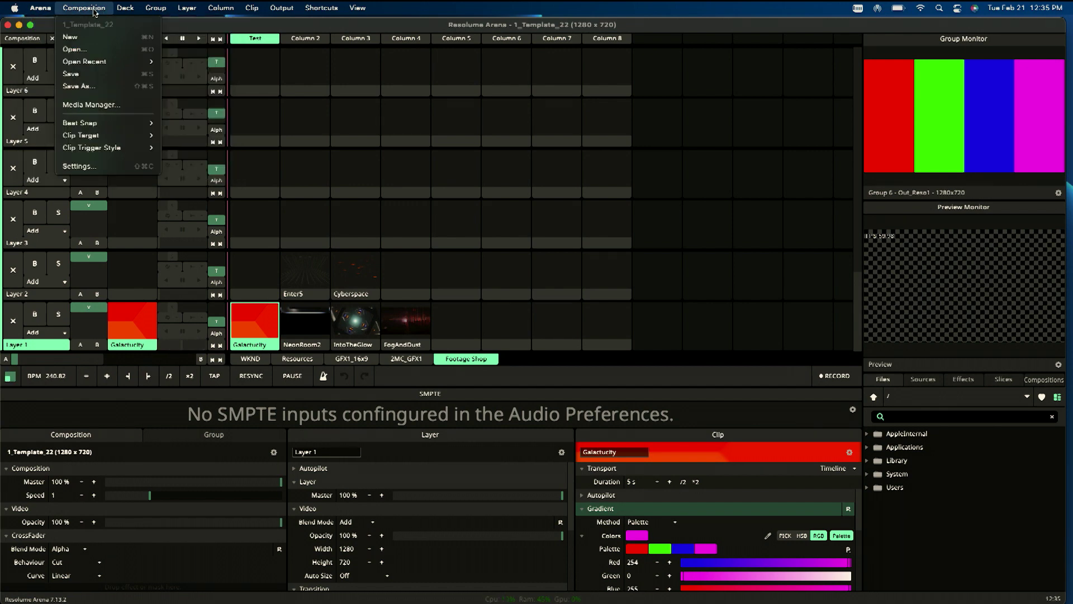
click(51, 25)
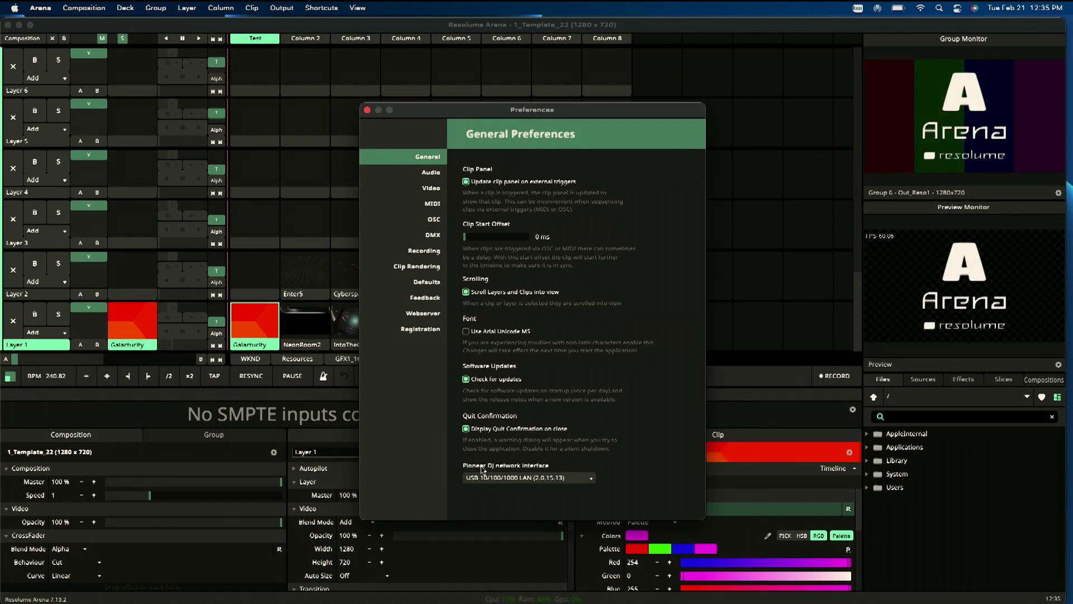
click(503, 478)
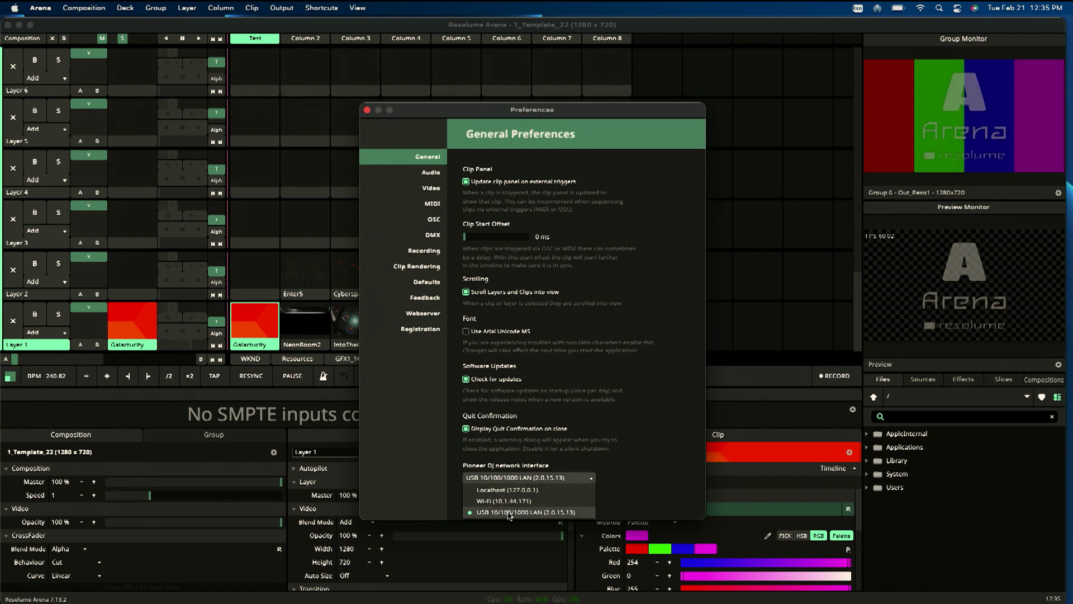
click(399, 234)
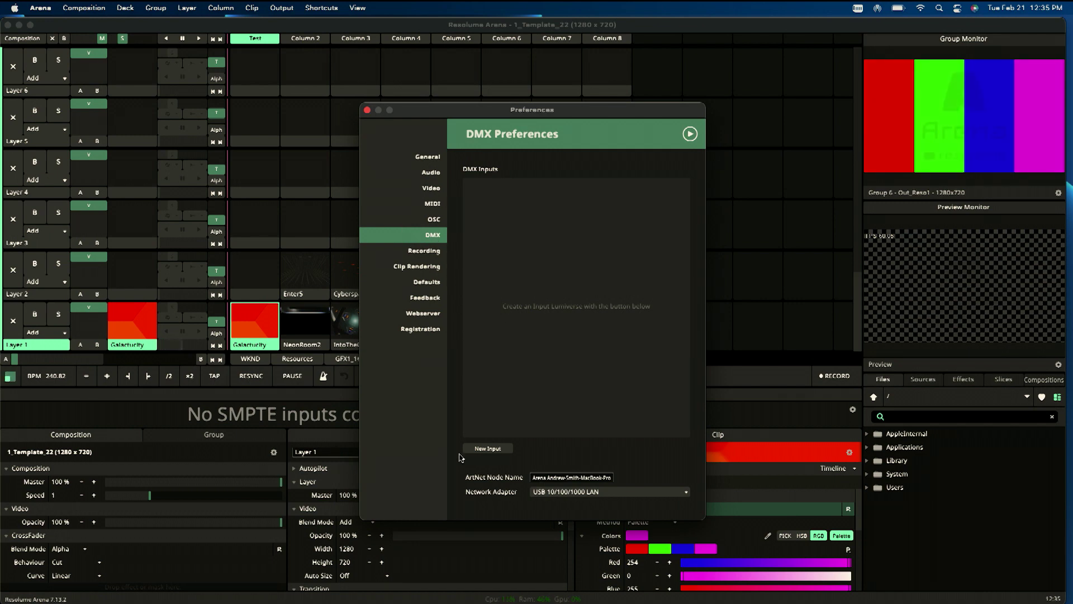
click(565, 493)
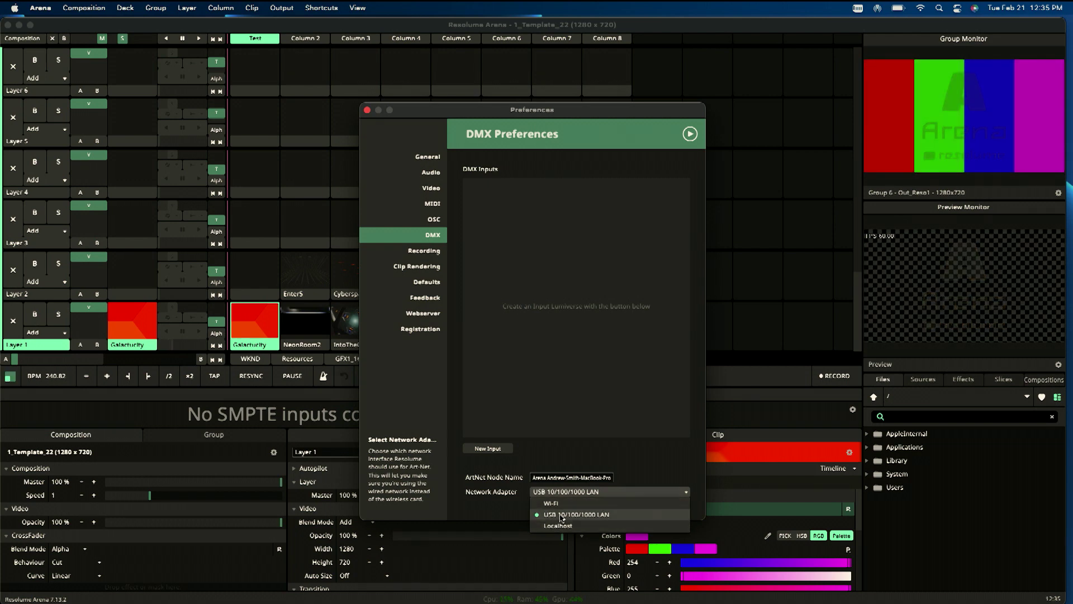
click(592, 517)
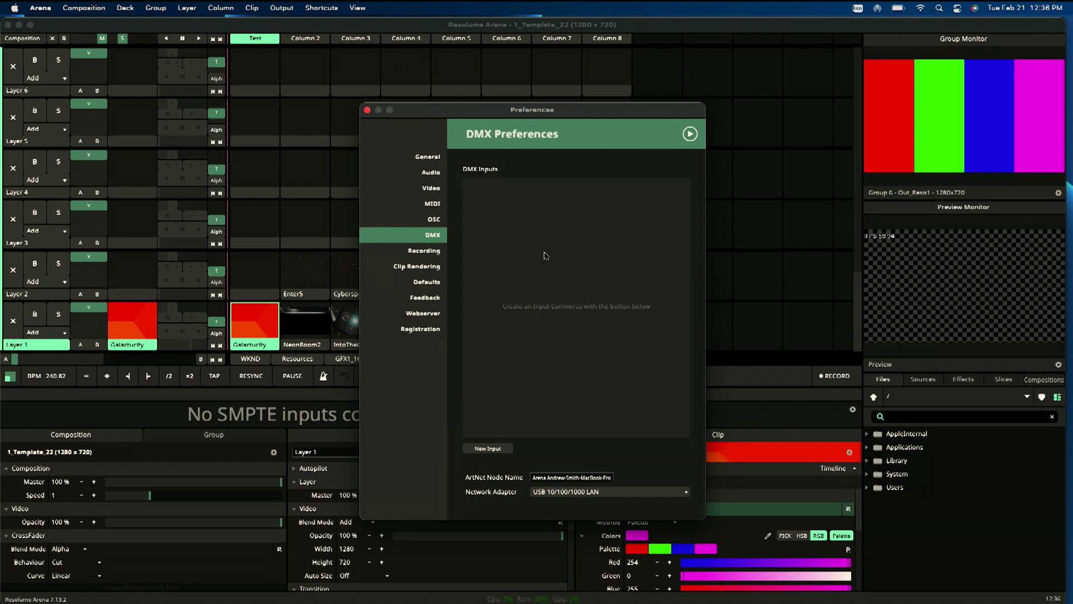
Compare the network interface settings in the General and DMX preferences, and close the preferences
click(418, 155)
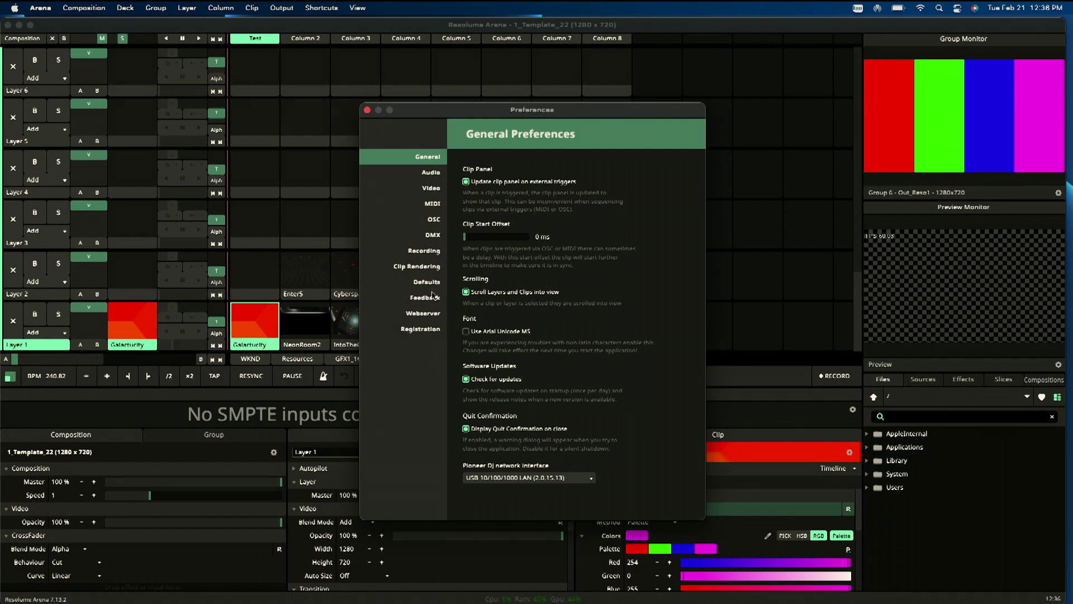
click(433, 240)
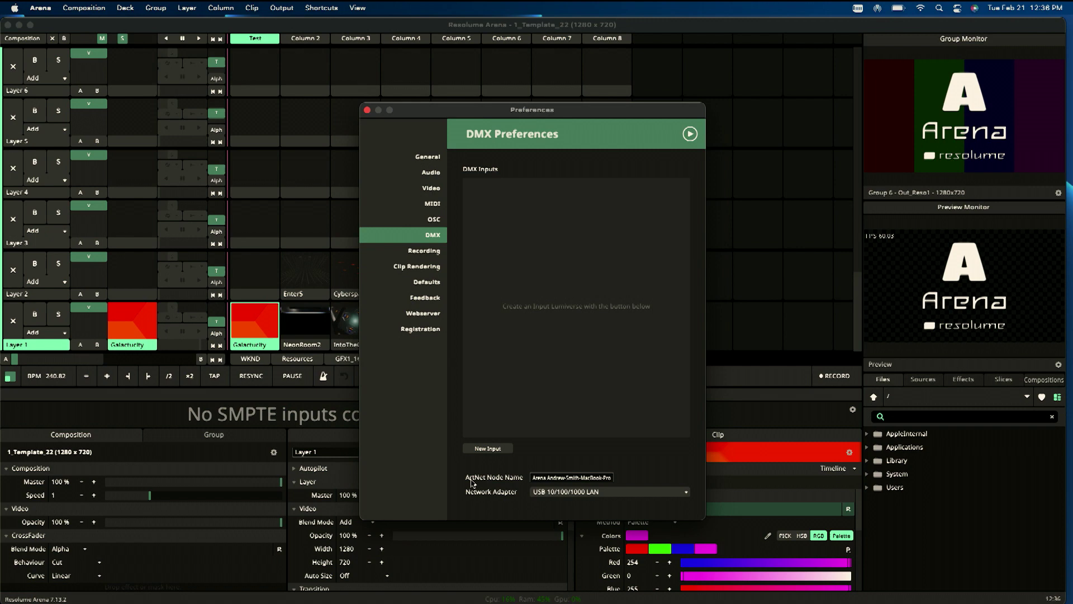
click(367, 110)
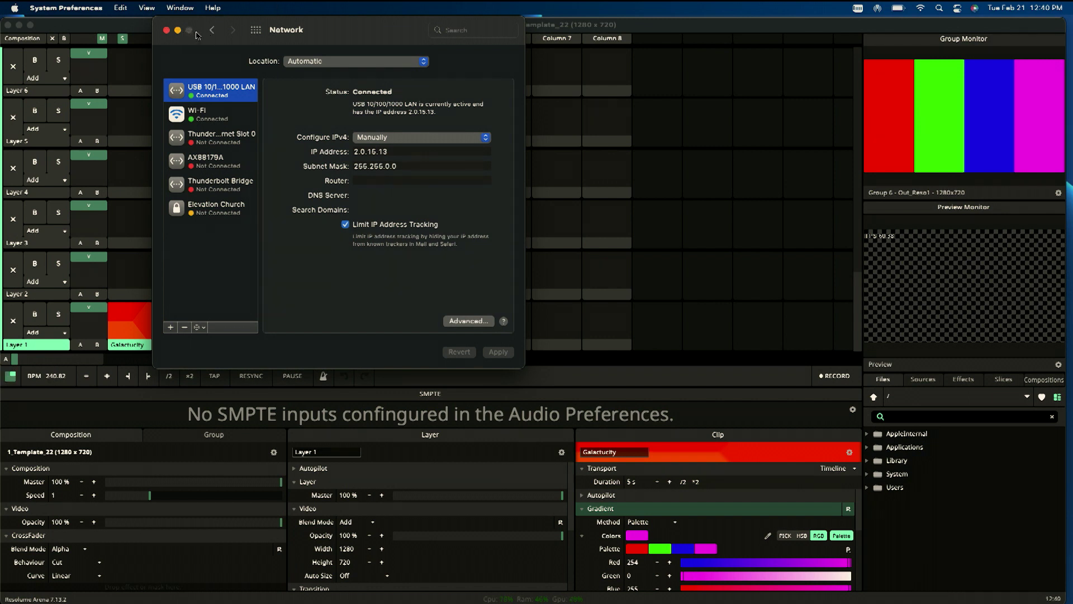
Close the Network settings, reopen Arena's preferences and review the available DMX network adapters
click(166, 30)
click(40, 8)
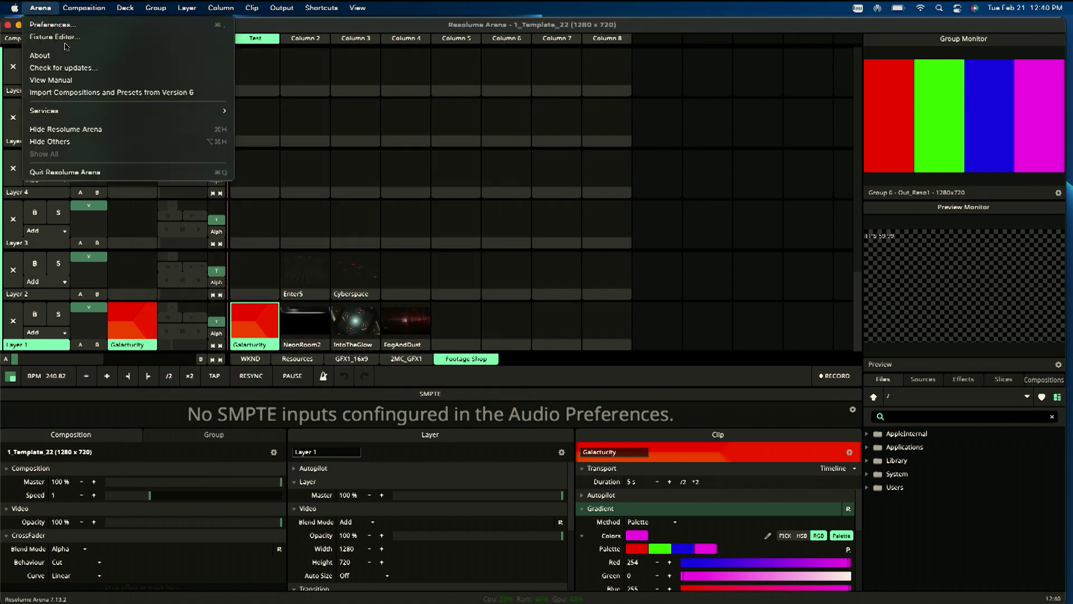
click(51, 25)
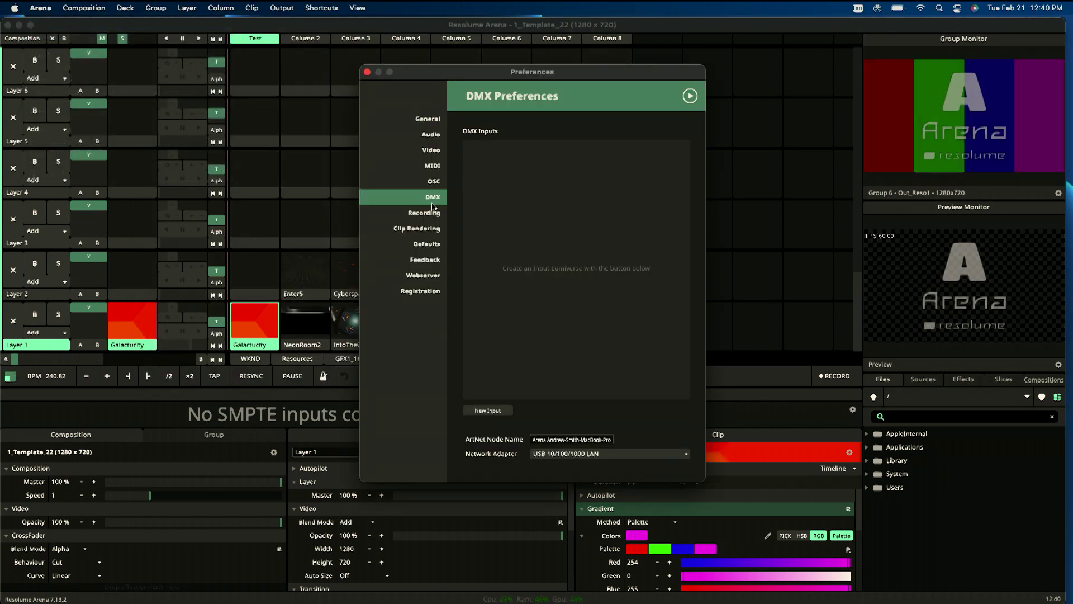
click(559, 453)
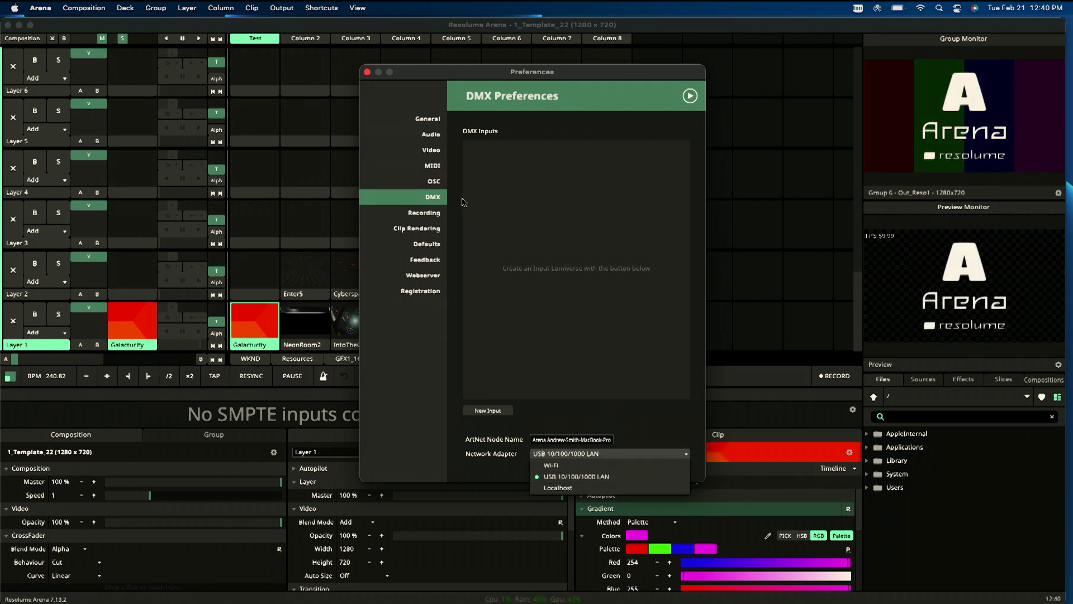
Review the available Pioneer DJ network interfaces in the General preferences and close the preferences
click(432, 119)
click(432, 120)
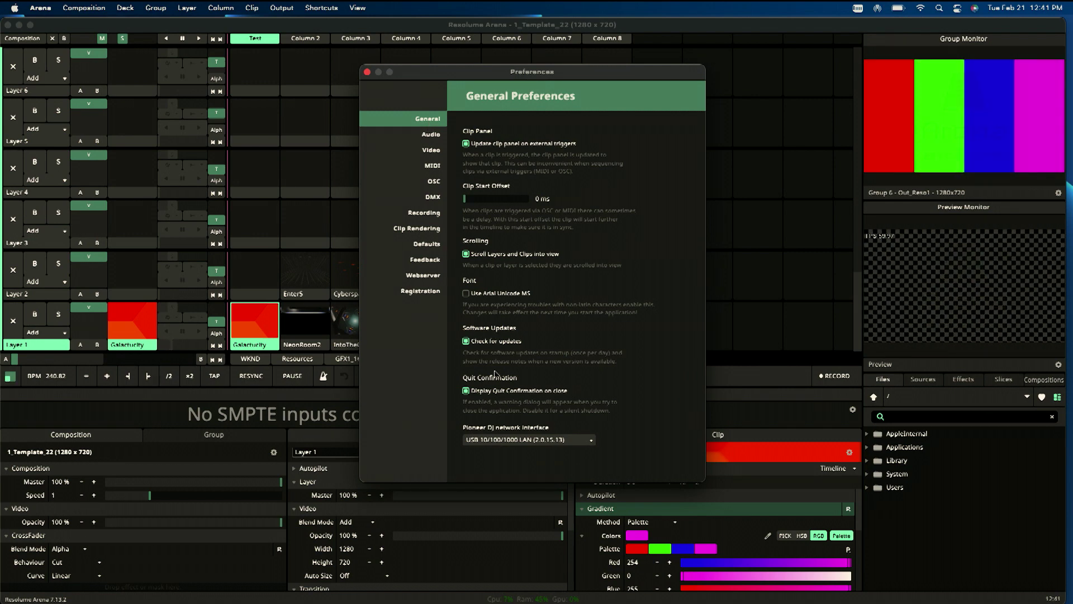
click(494, 442)
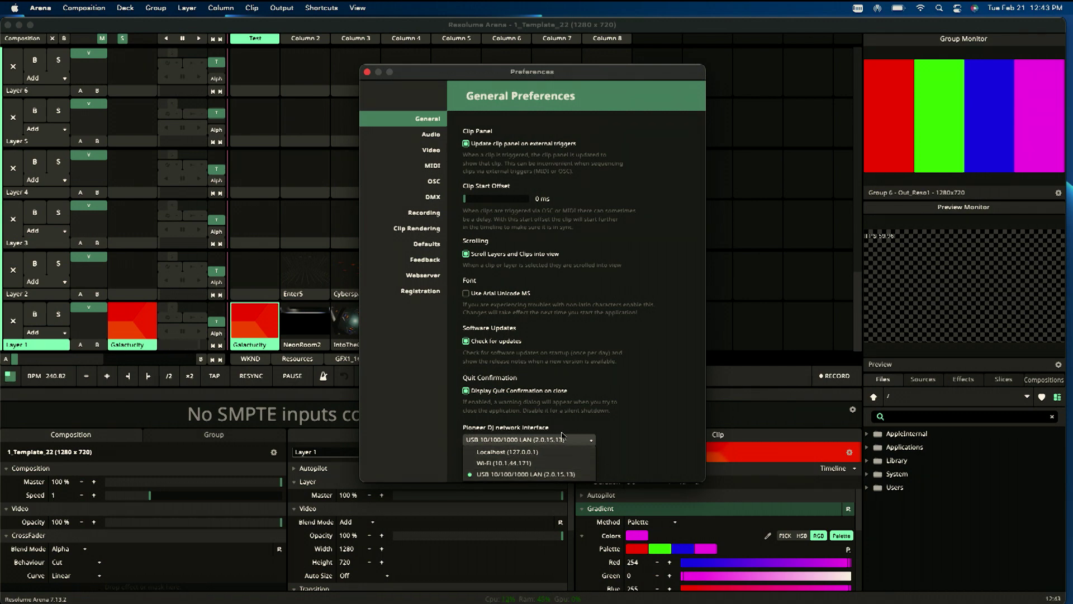
click(564, 440)
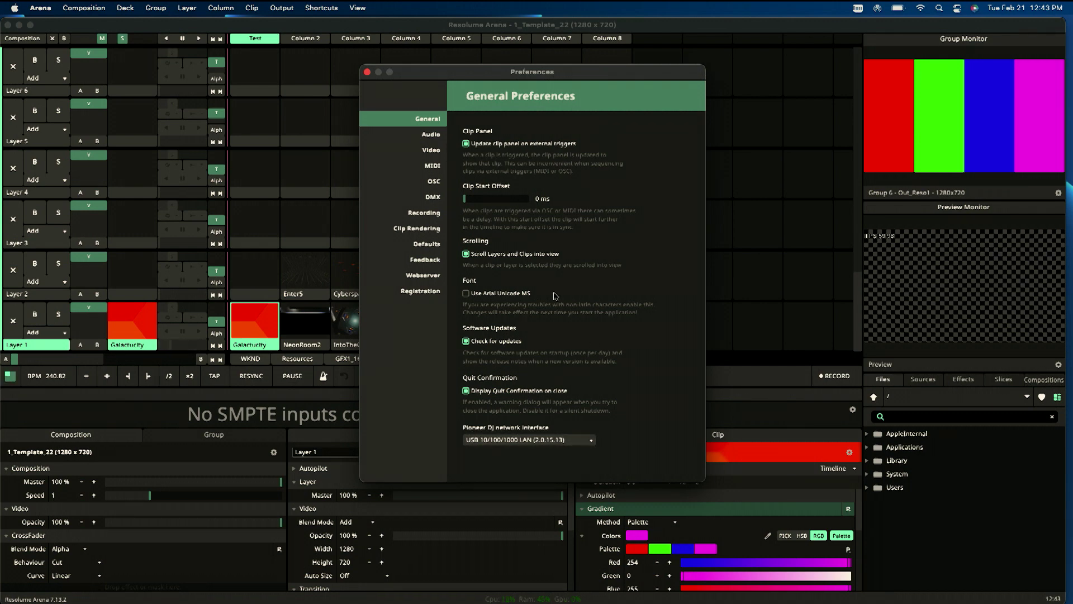
click(367, 72)
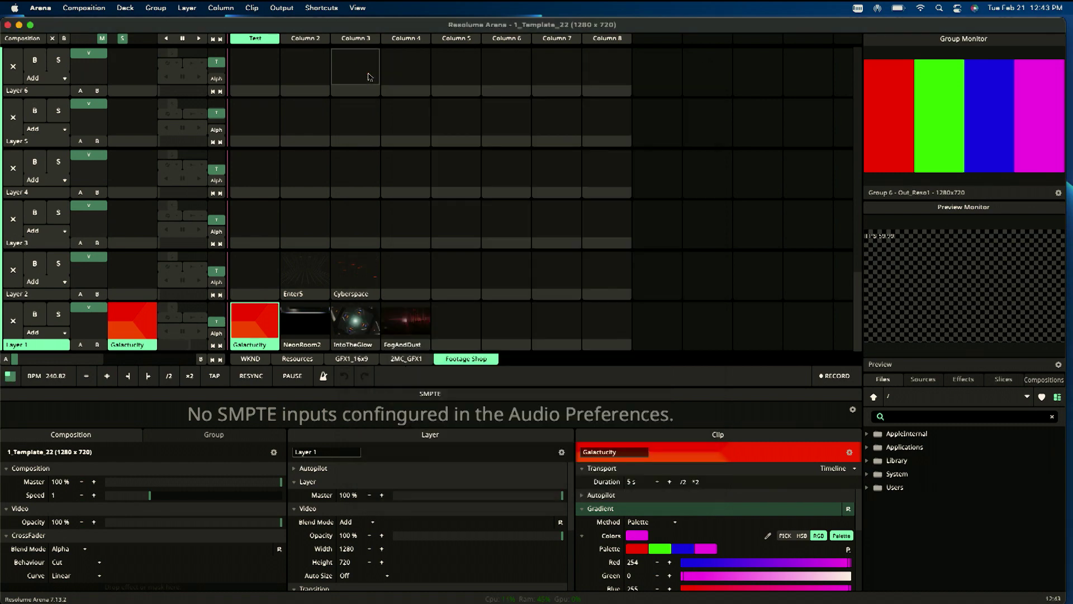
Open the Advanced Output setup of the composition
click(39, 8)
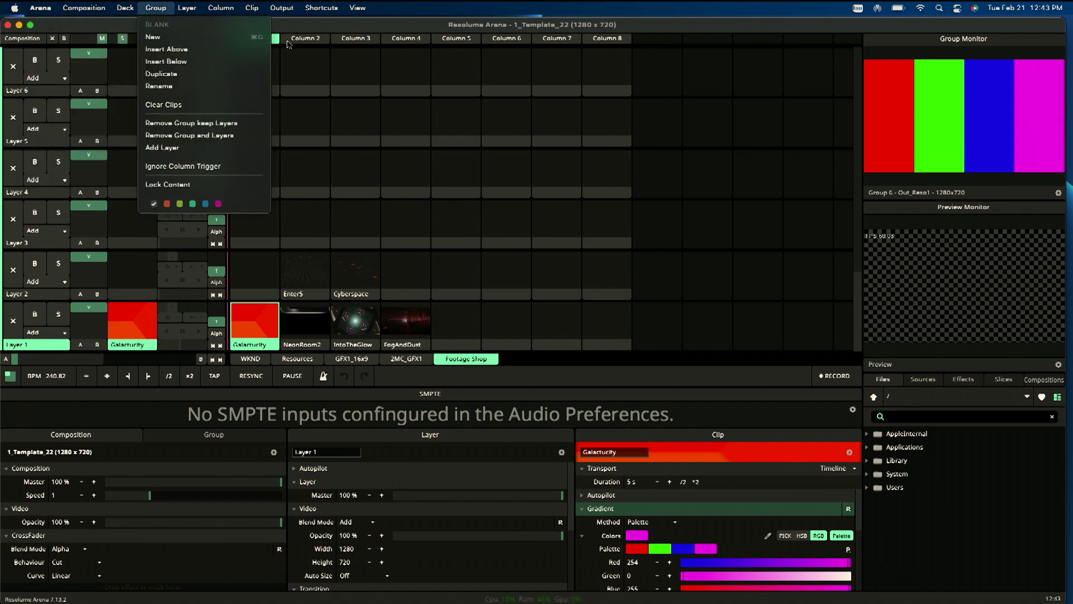
click(337, 38)
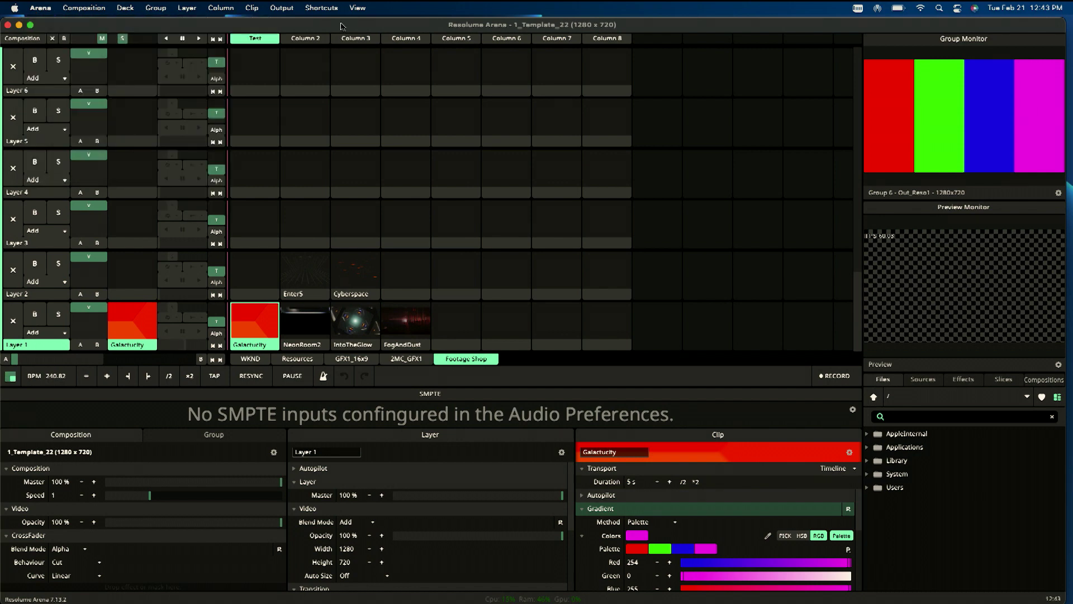
click(282, 8)
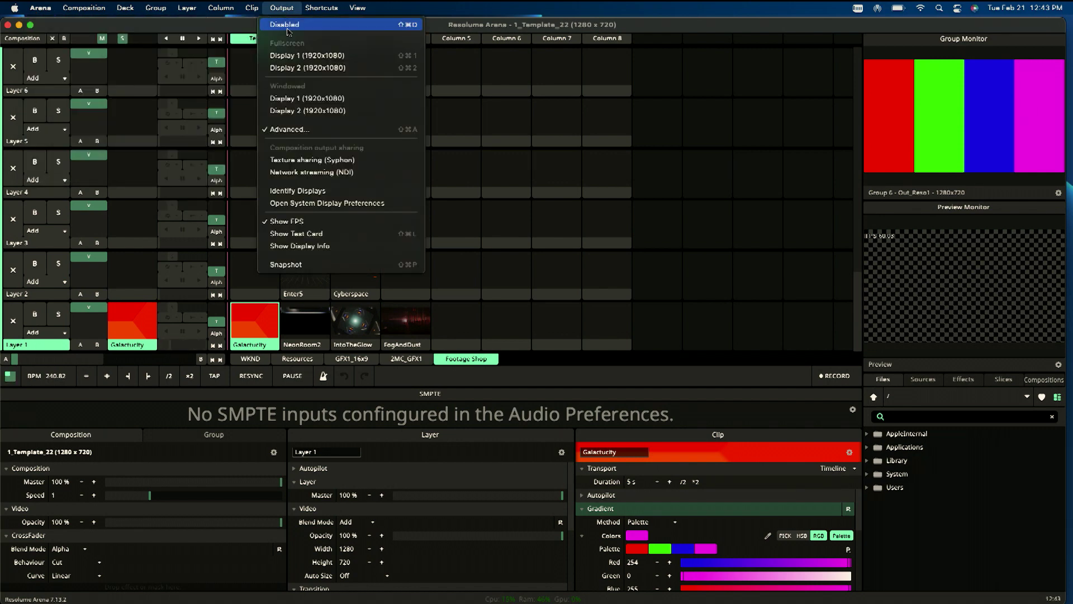
click(298, 130)
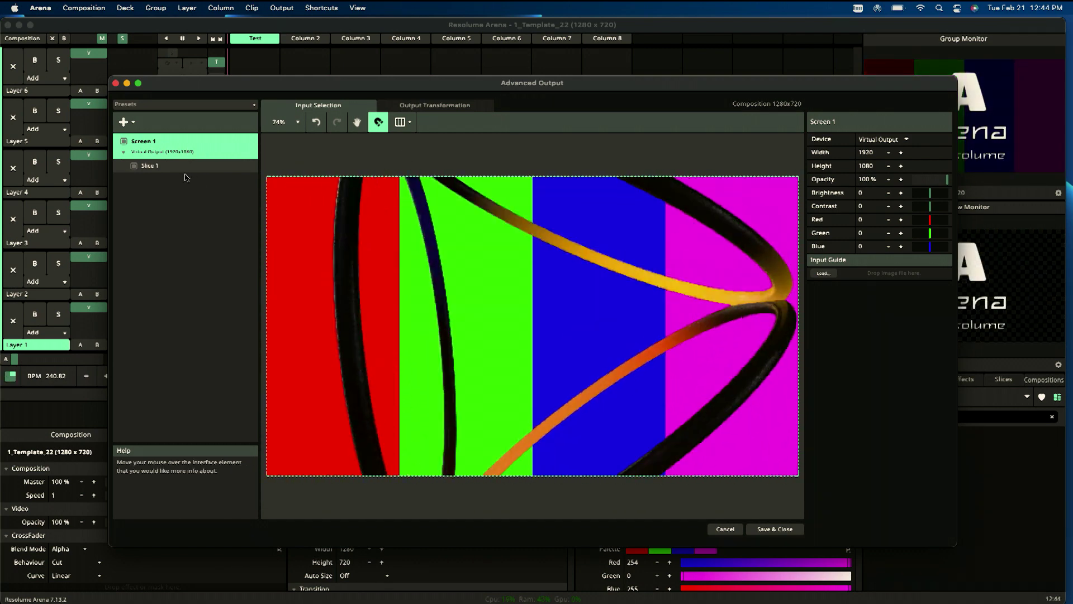
Rename the virtual output screen as Screen
double_click(146, 143)
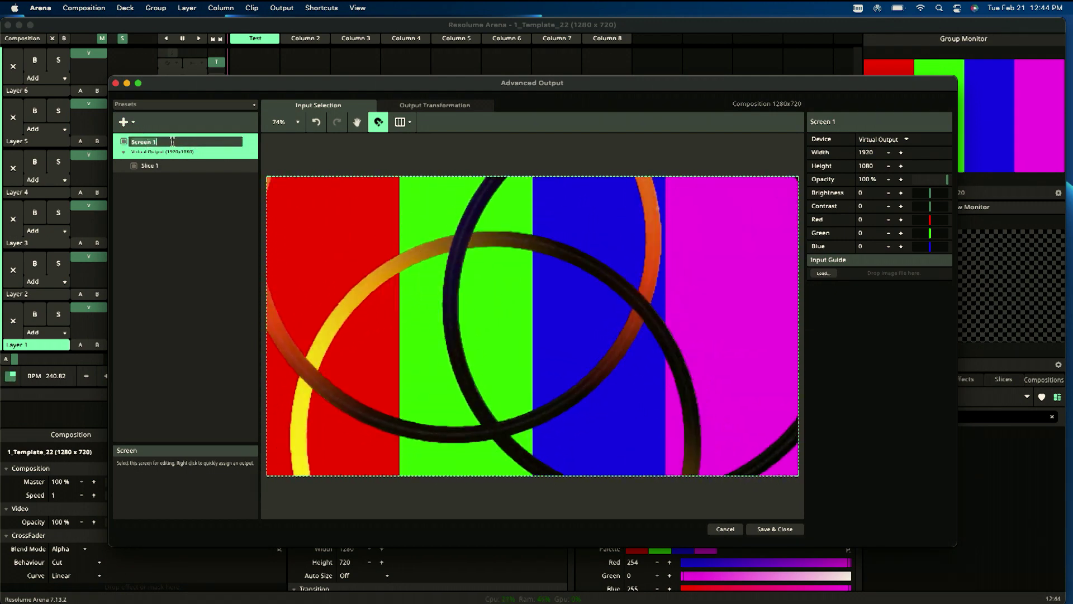
text(Scren)
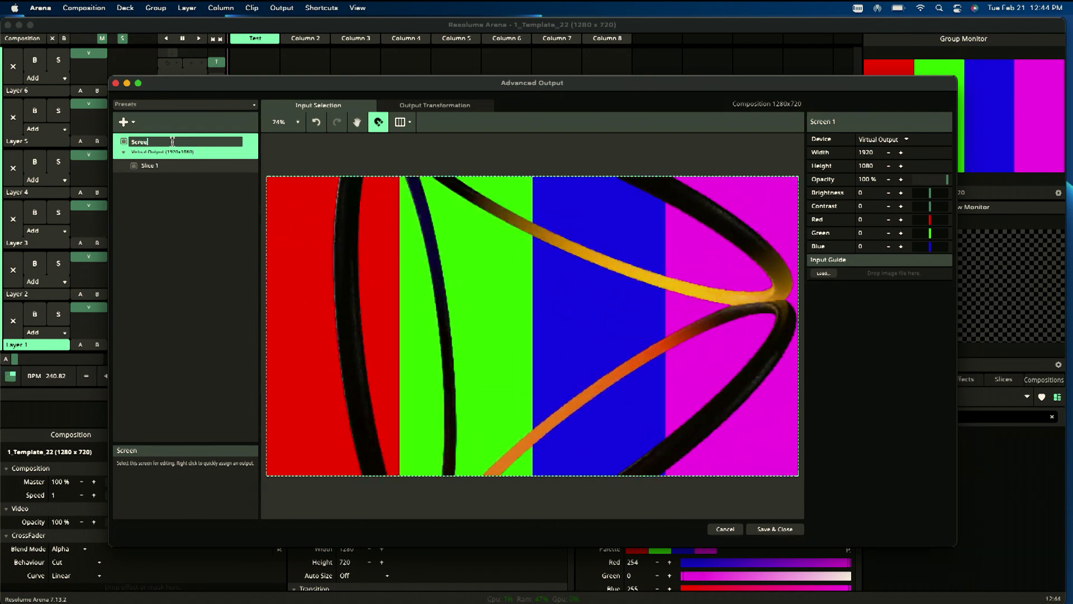
text(en)
key(Return)
Review the properties of Slice 1 and its parent screen, including the output device options available for the screen
click(174, 165)
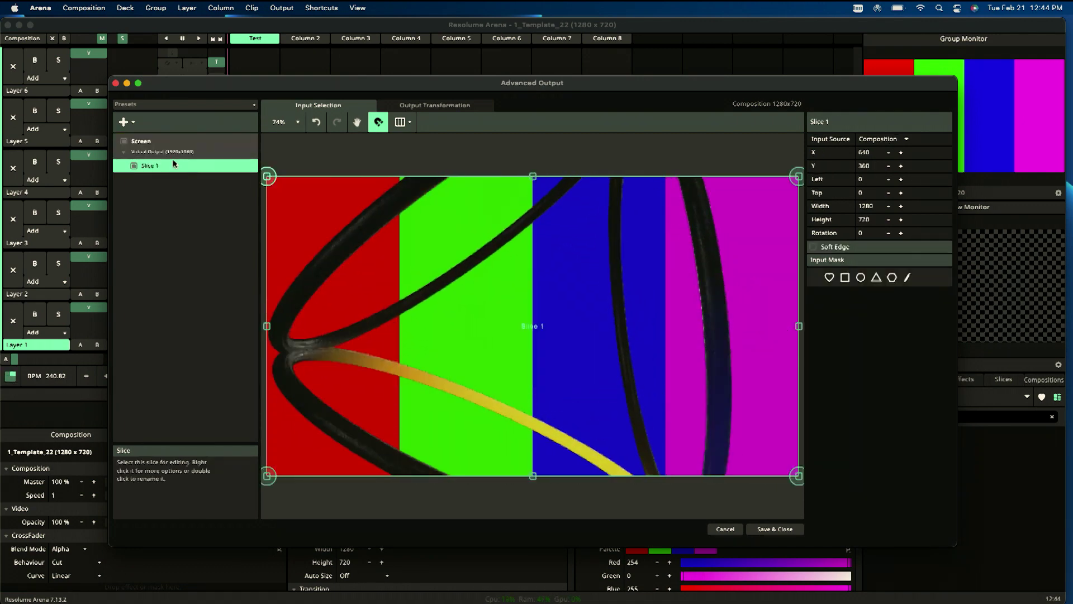
click(168, 151)
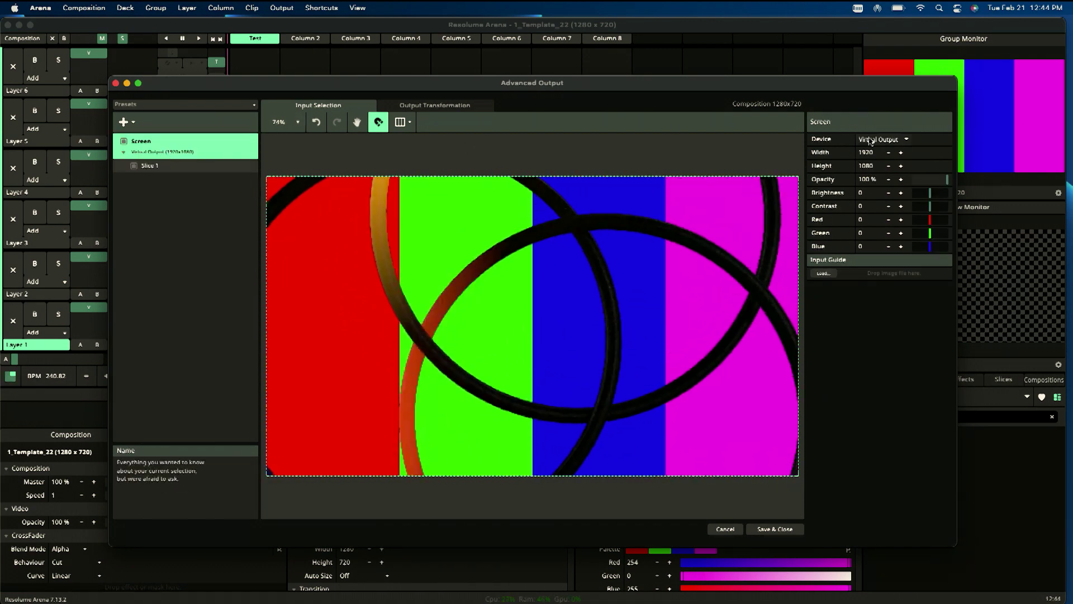
click(871, 140)
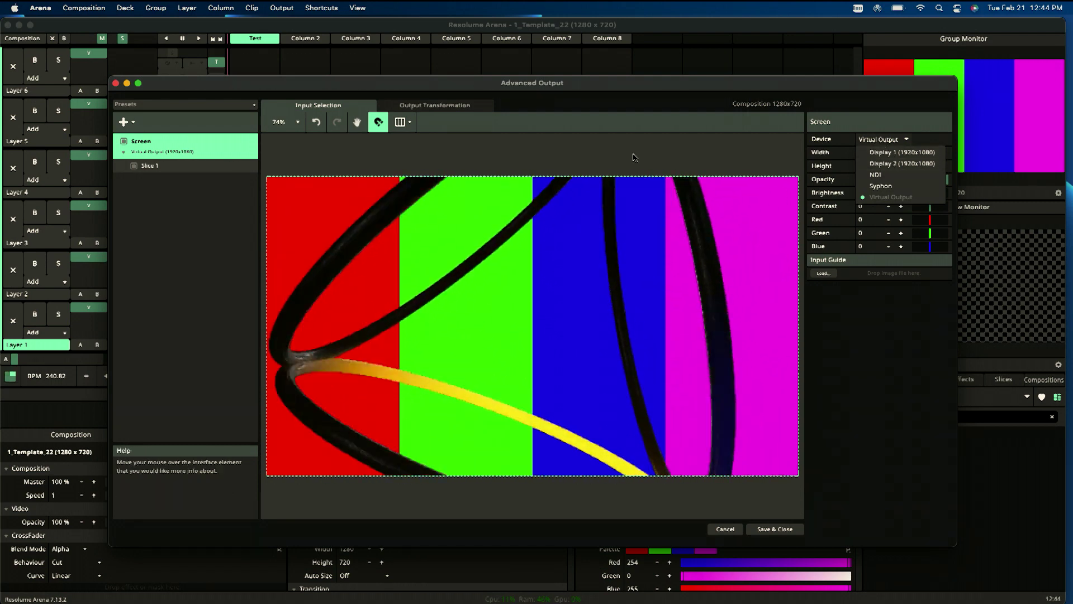
click(571, 162)
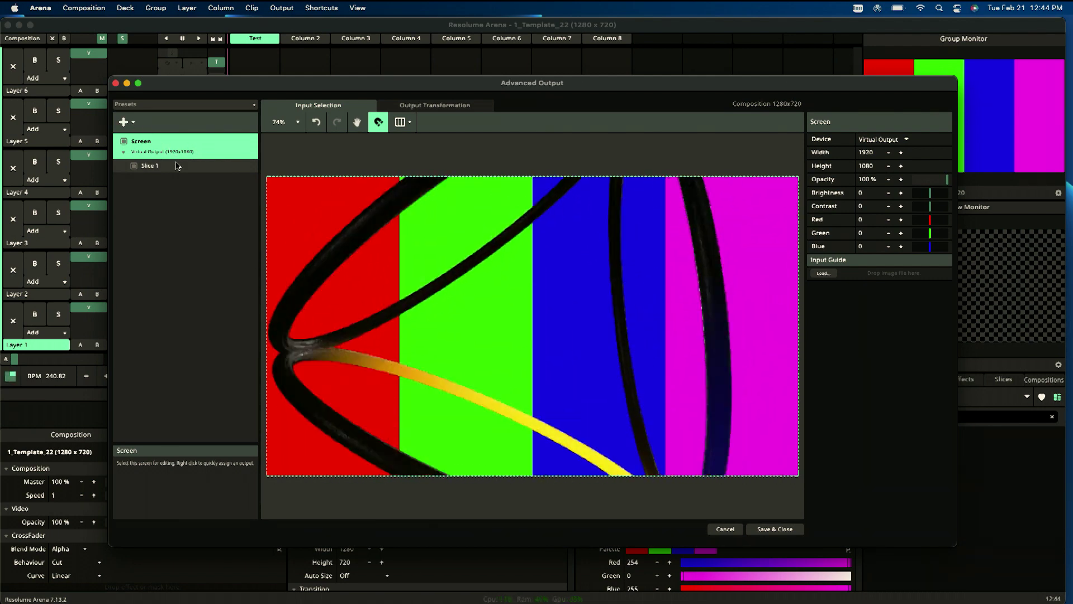
Shrink Slice 1's input area to the composition's right half, 640 wide, and add a second slice covering the left half, also 640 wide
click(151, 166)
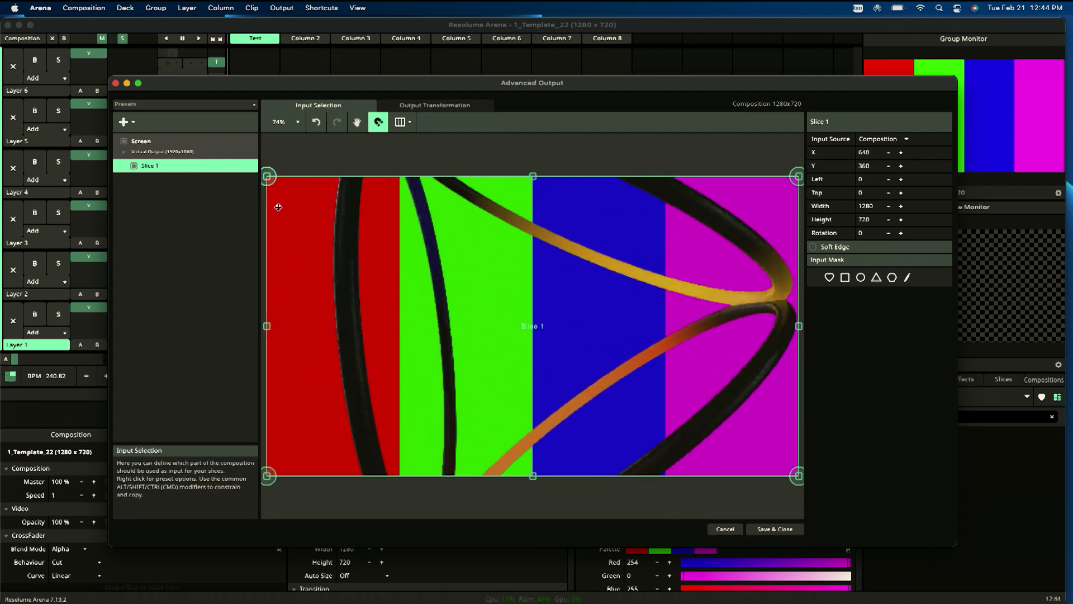
drag(298, 327, 523, 338)
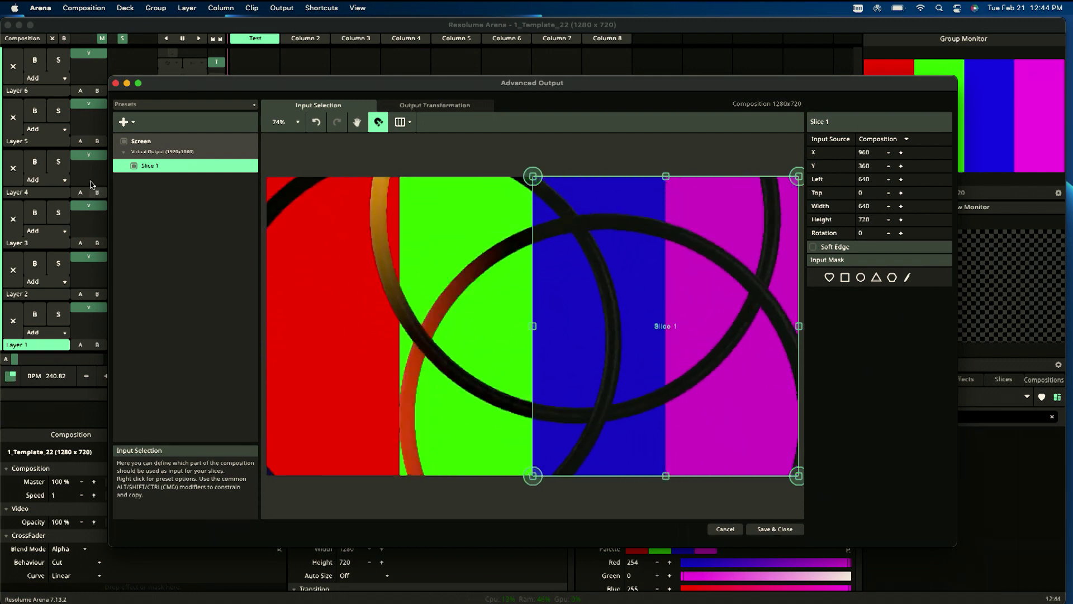
click(124, 122)
click(141, 161)
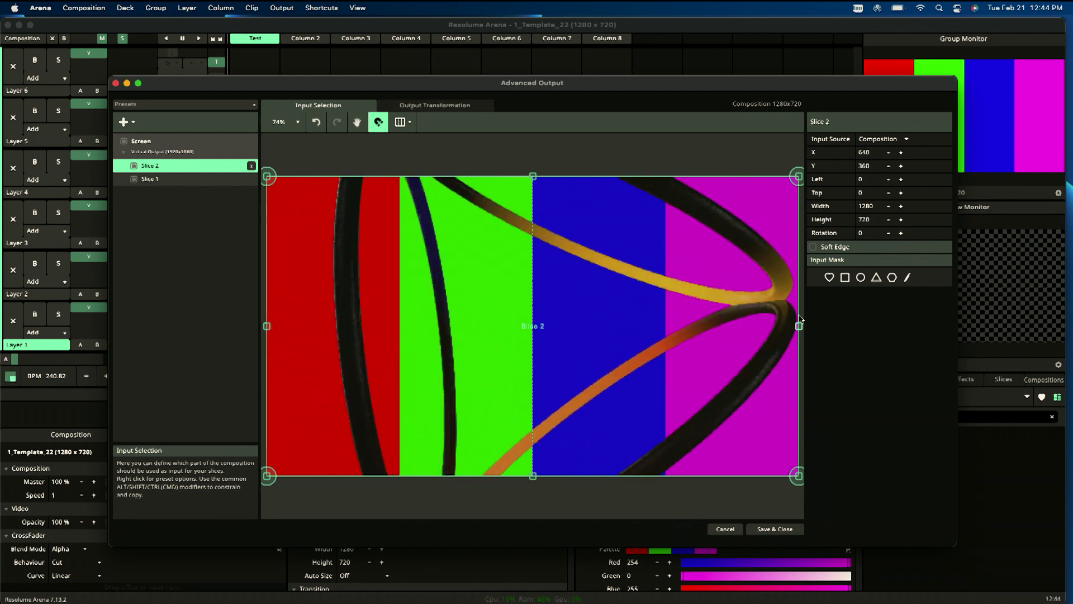
drag(798, 326, 533, 326)
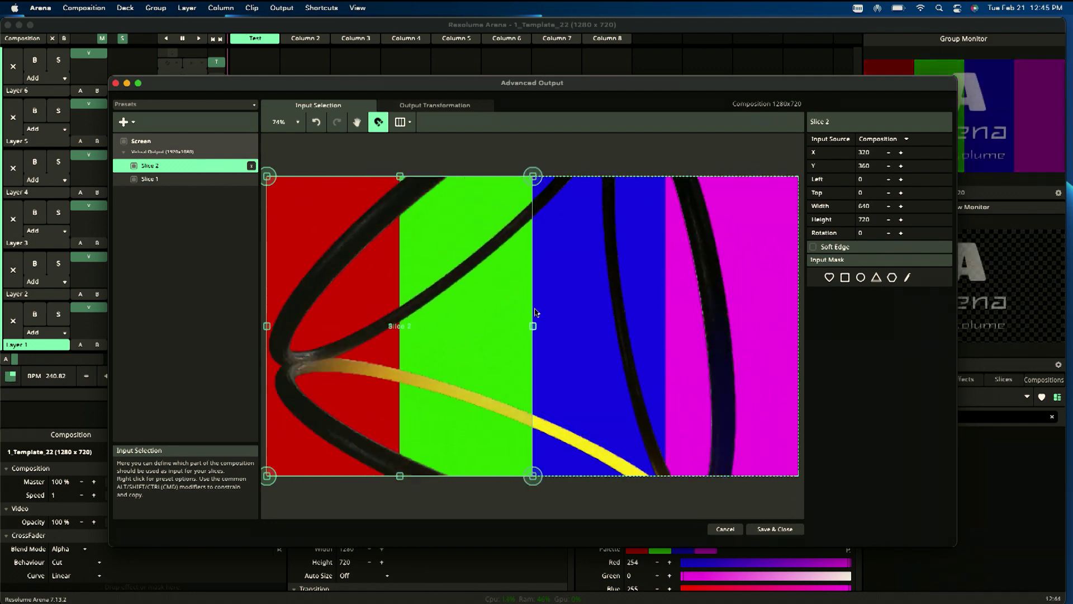
Assign the group Out_Reso2 and then Out_Reso3 as Slice 2's input source, and set Slice 1's input source to Bus A
click(882, 139)
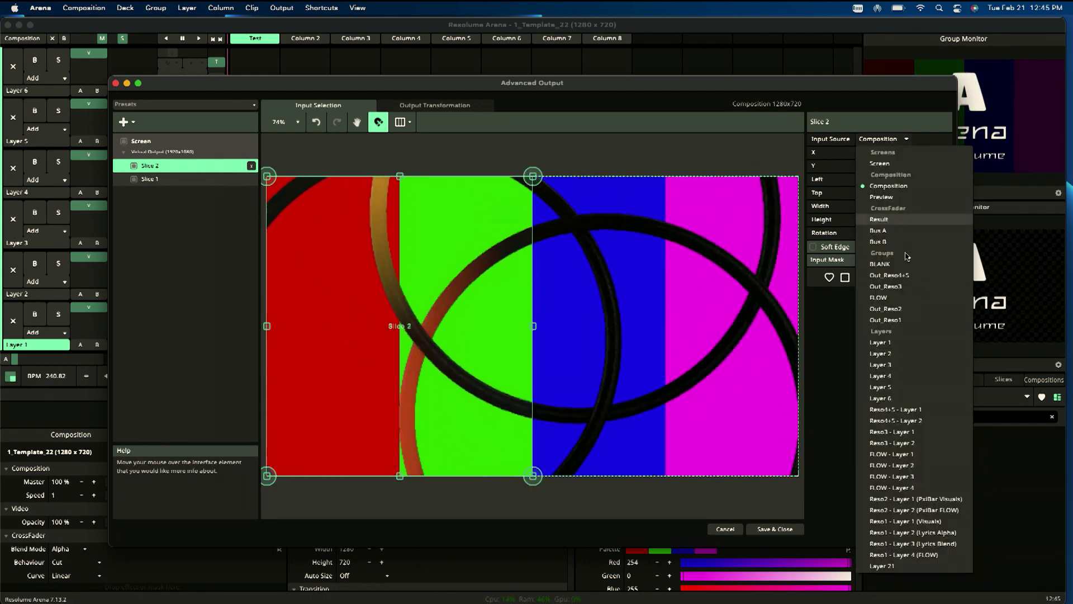
click(886, 309)
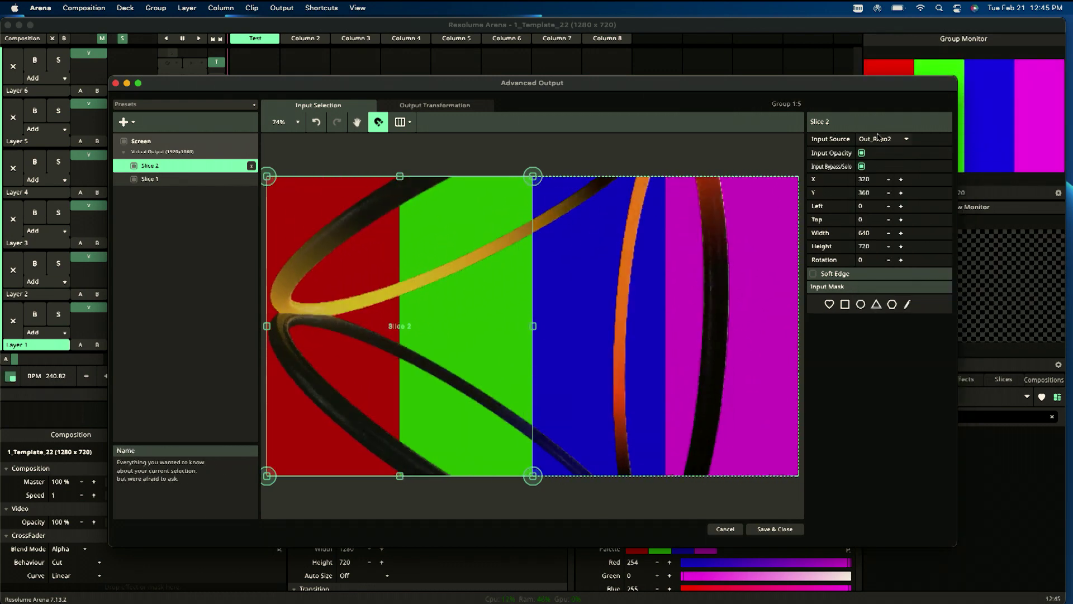
click(895, 138)
click(915, 287)
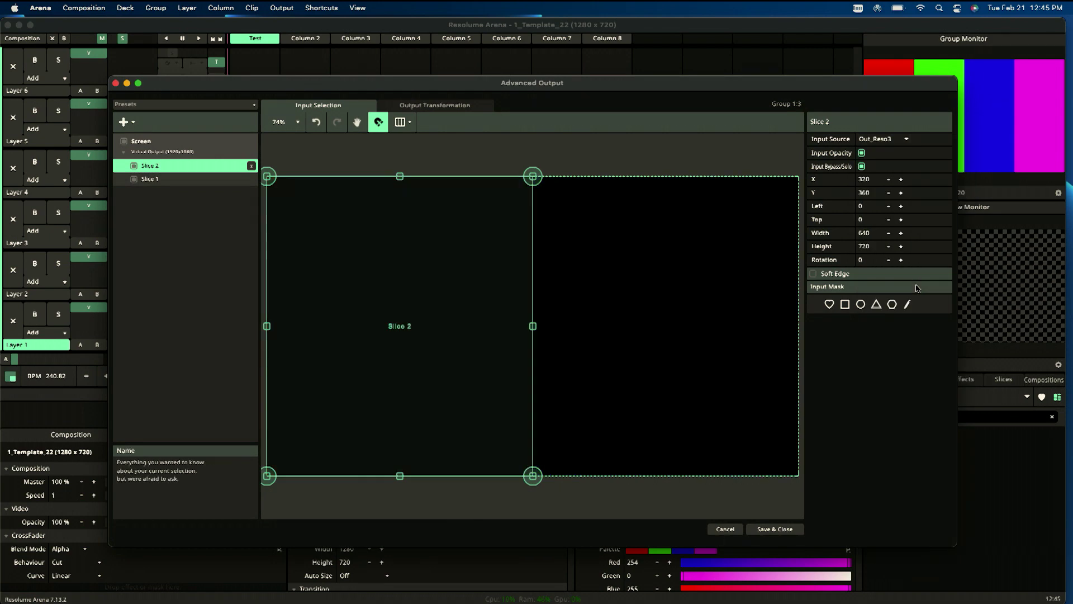
click(201, 180)
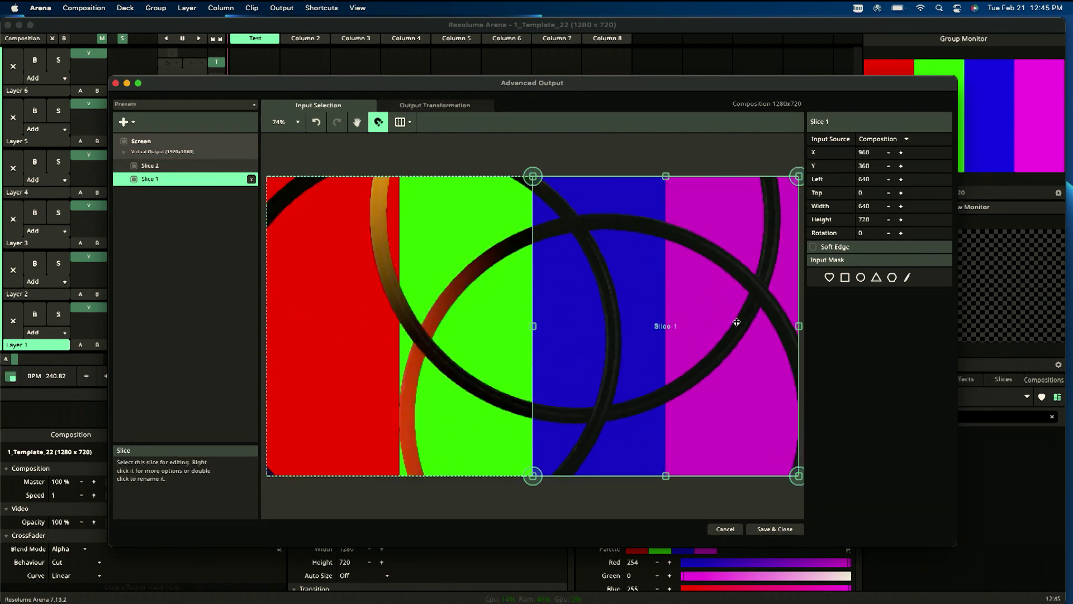
click(878, 140)
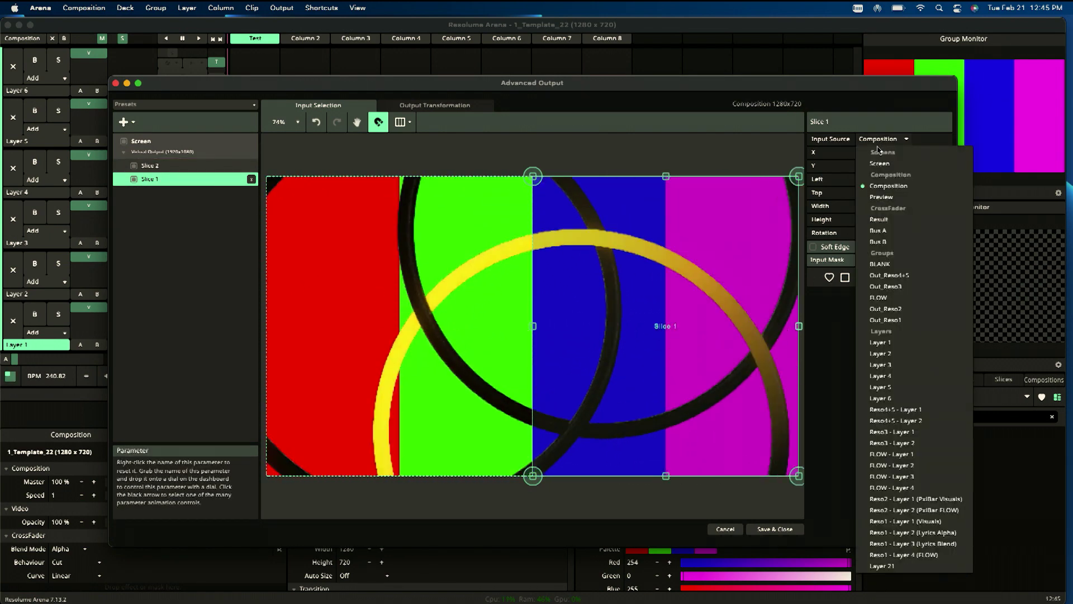
click(900, 228)
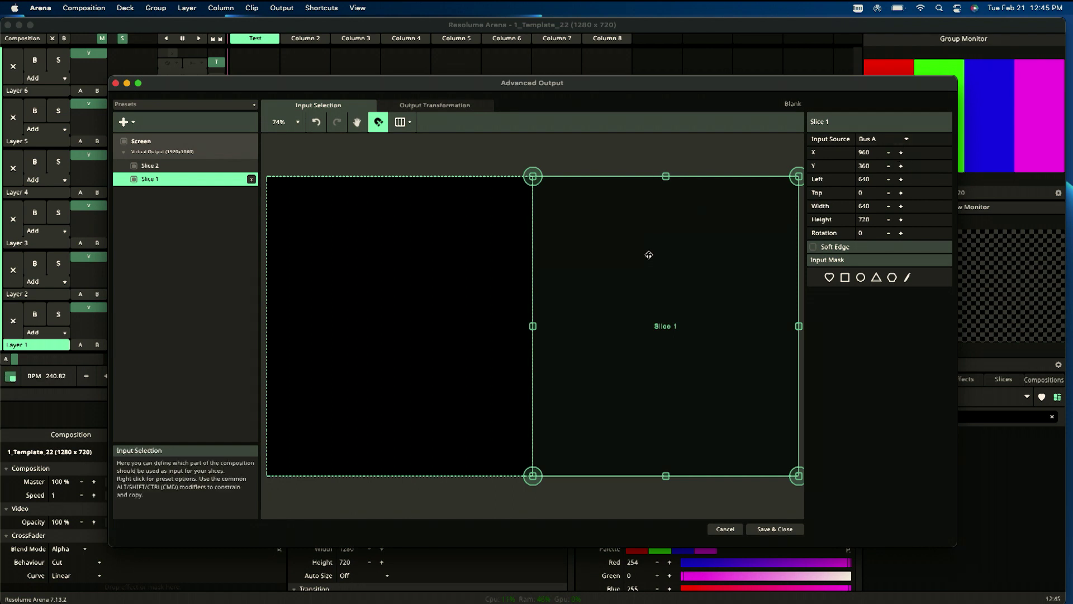
Select Slice 1 and Slice 2 alternately in the input selection to compare their input sources and areas
click(480, 314)
click(556, 299)
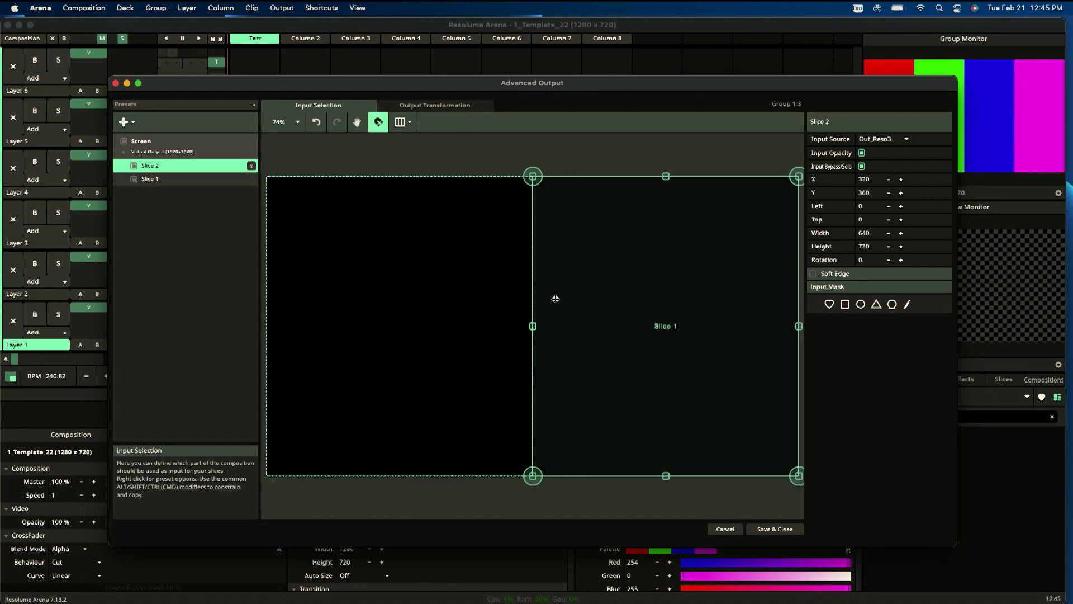
click(466, 304)
click(673, 309)
click(421, 330)
click(680, 290)
click(528, 309)
click(662, 338)
click(328, 278)
click(623, 261)
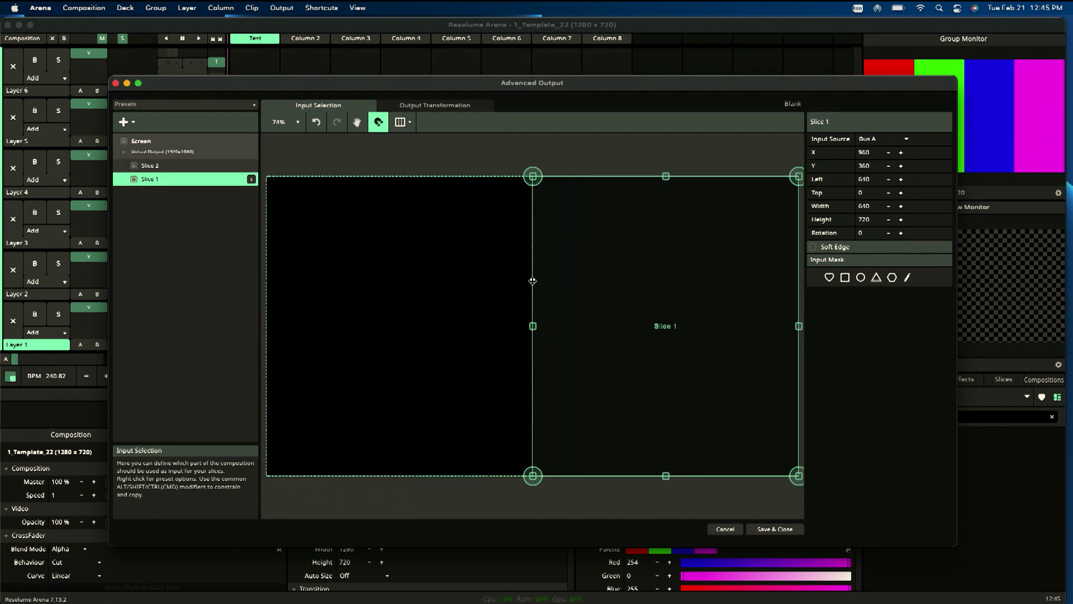
click(492, 282)
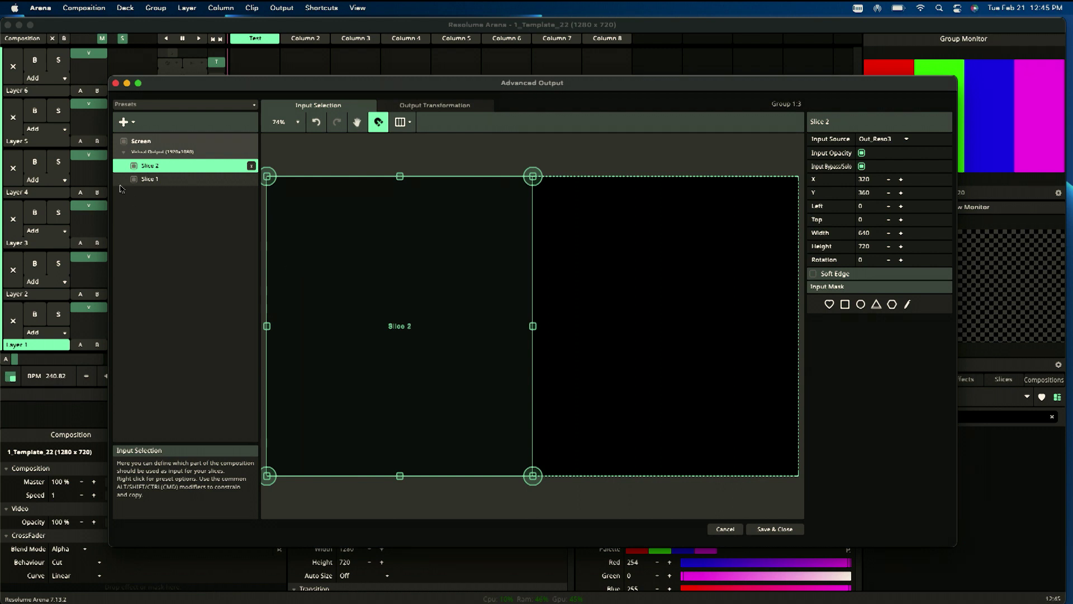
Delete Slice 2 and widen Slice 1's input area back to the full composition, 1280 wide
click(251, 167)
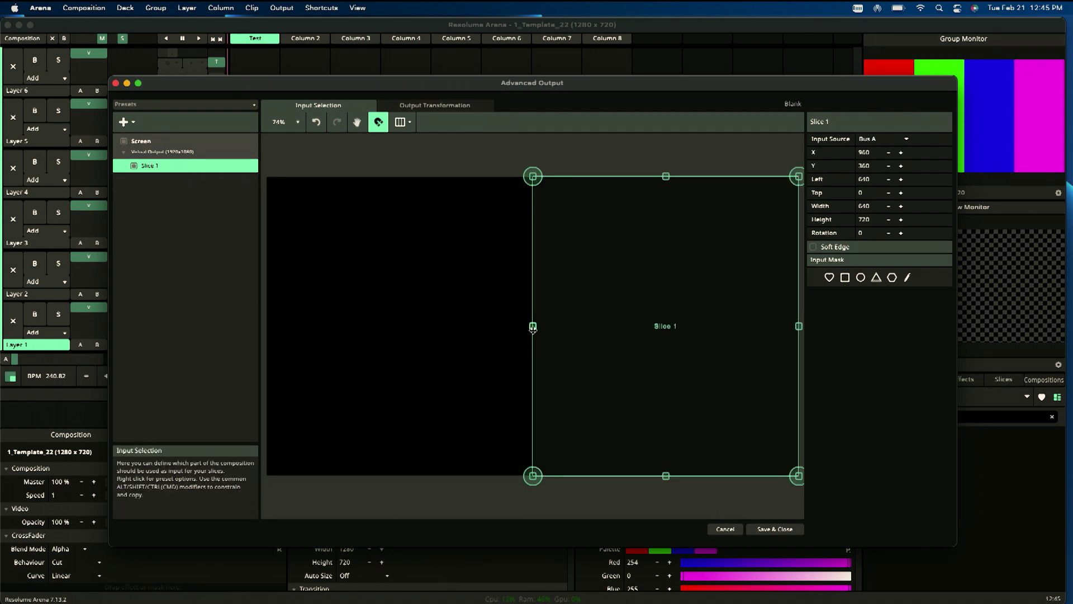
drag(532, 326, 267, 326)
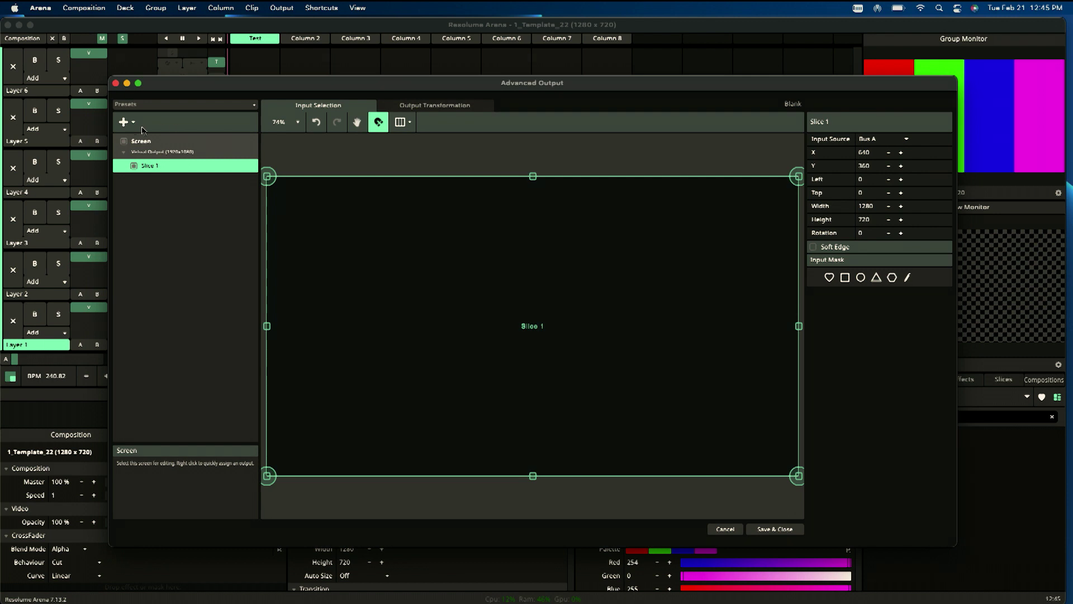
click(123, 122)
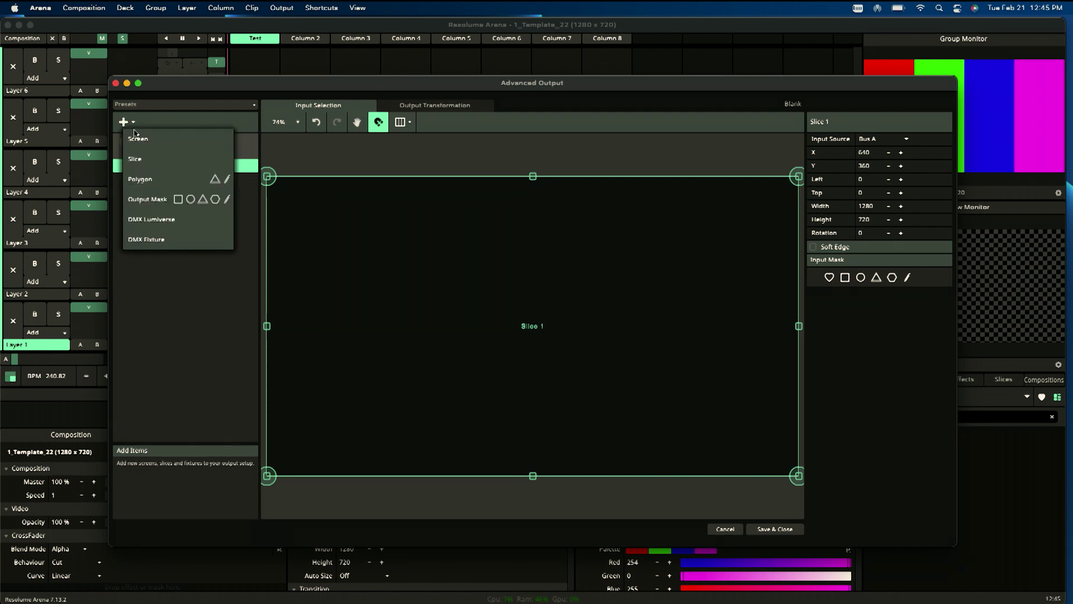
click(185, 364)
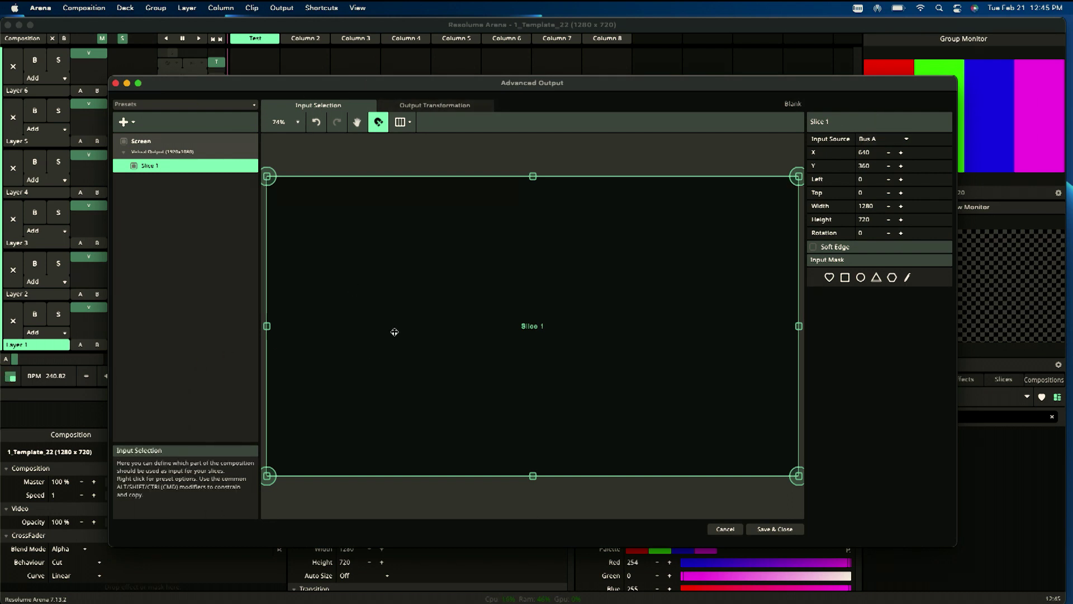
Enlarge Slice 1 to fill the whole 1920 x 1080 output and set its input source to Composition
click(453, 107)
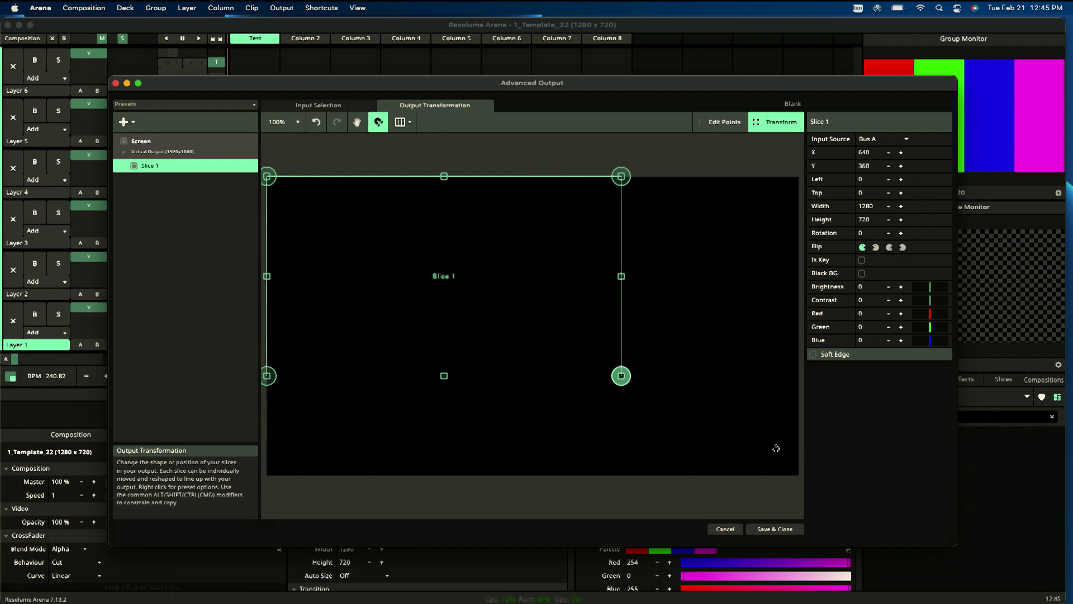
drag(621, 376, 799, 478)
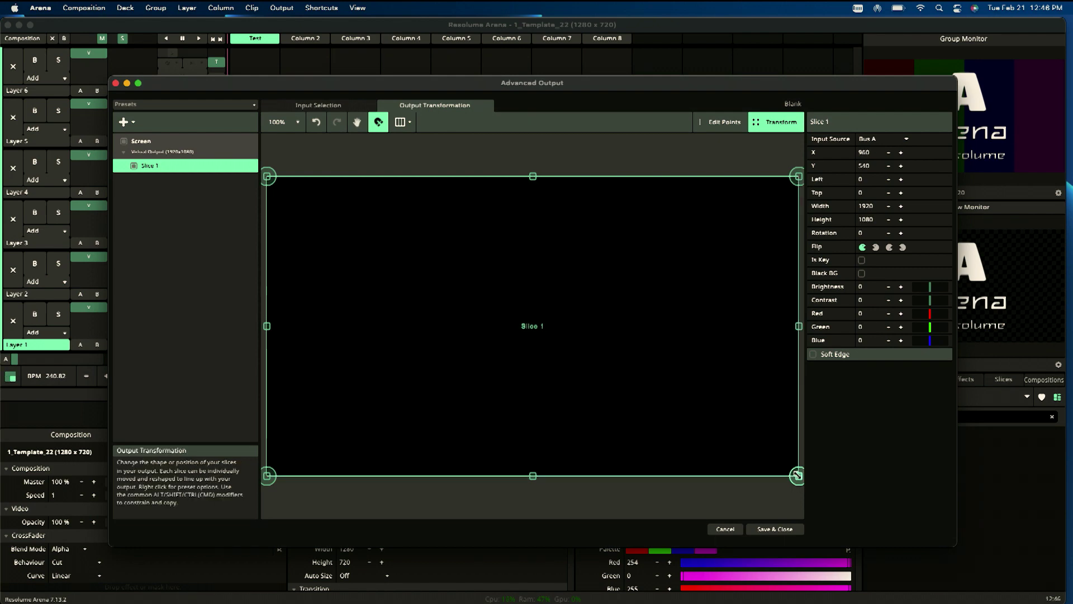
click(875, 139)
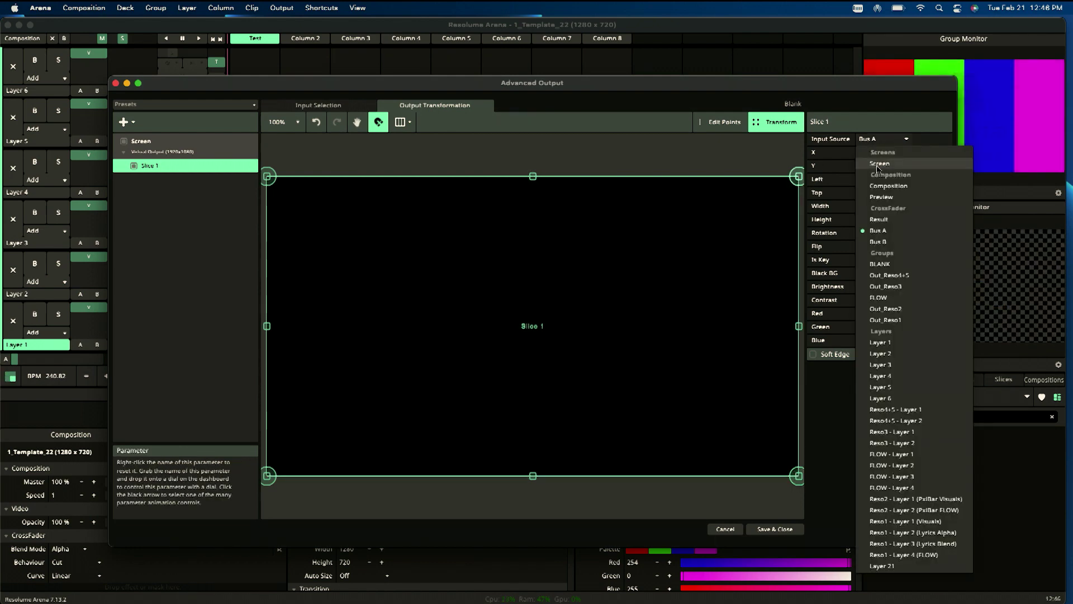
click(888, 186)
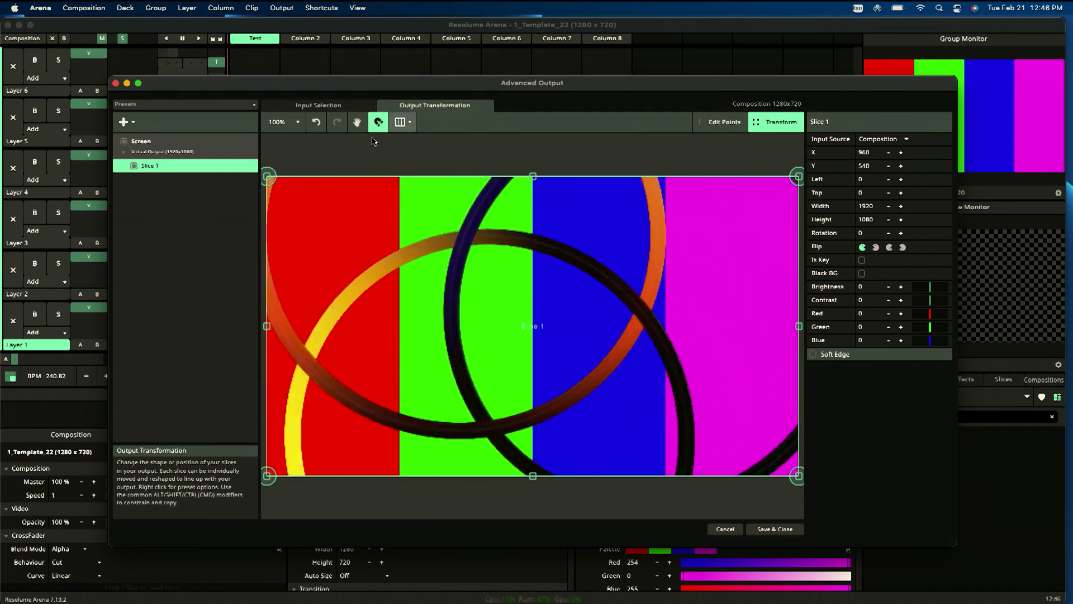
Try rotating Slice 1 in the output by about -26 degrees, and undo the rotation
drag(674, 202, 605, 216)
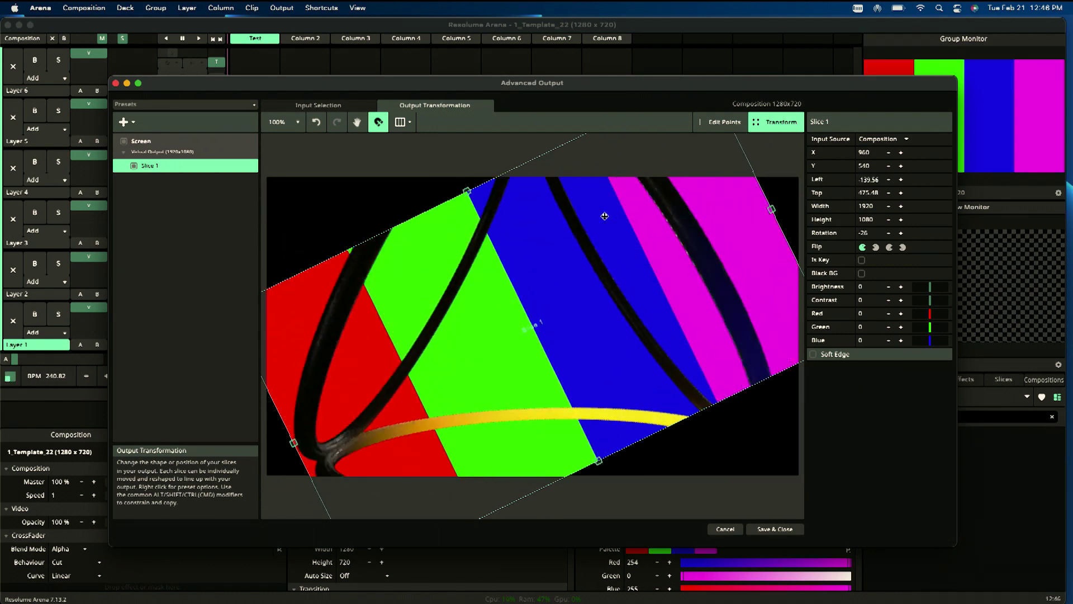
key(super+z)
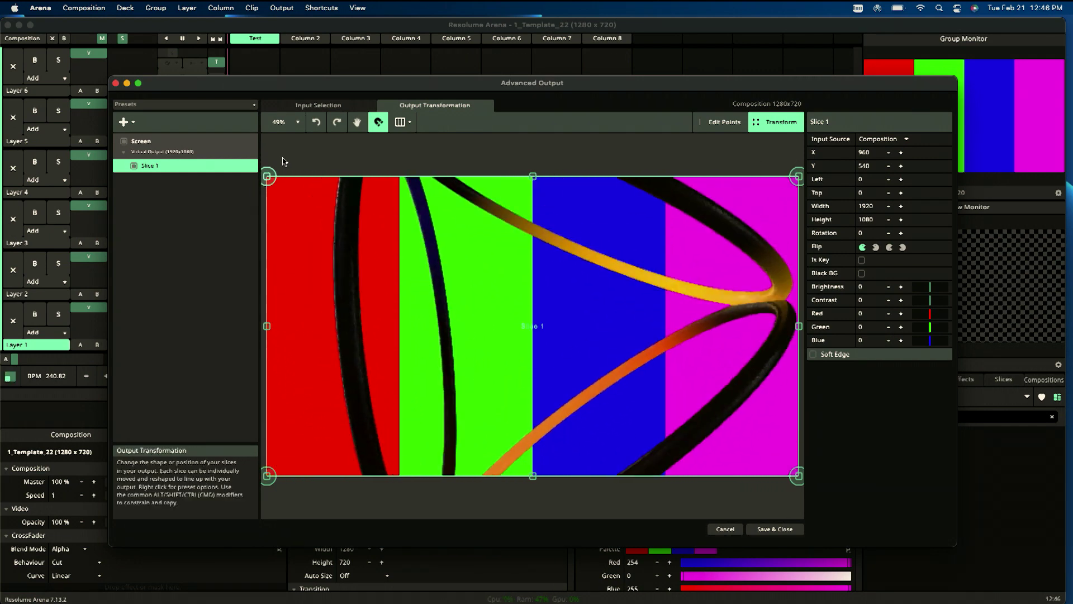
Select the parent screen and examine its output at different zoom levels, including 10% and Fit
click(223, 155)
click(149, 165)
click(140, 141)
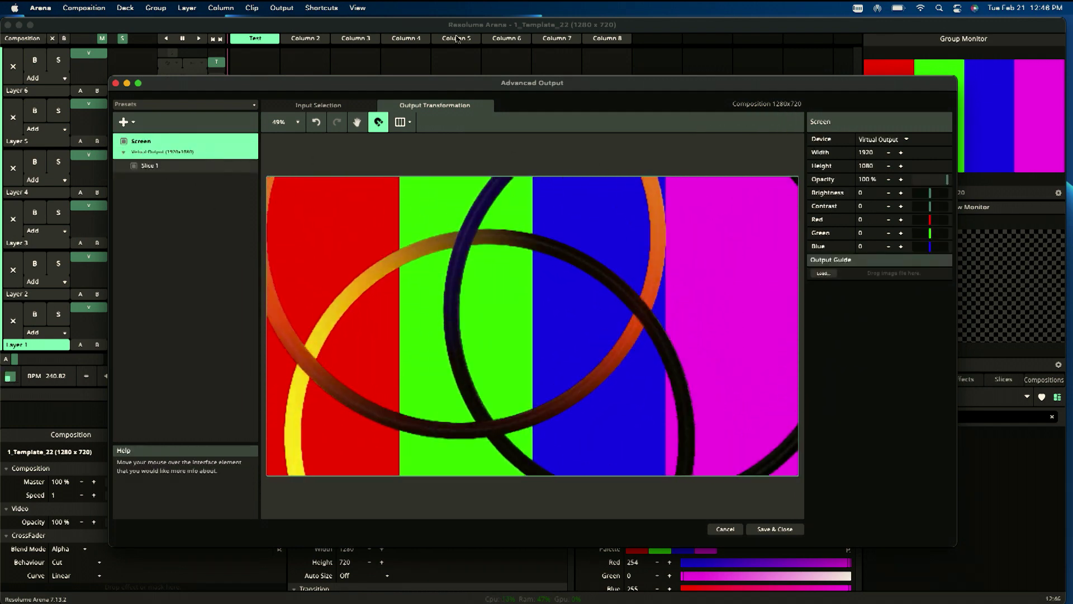
click(290, 122)
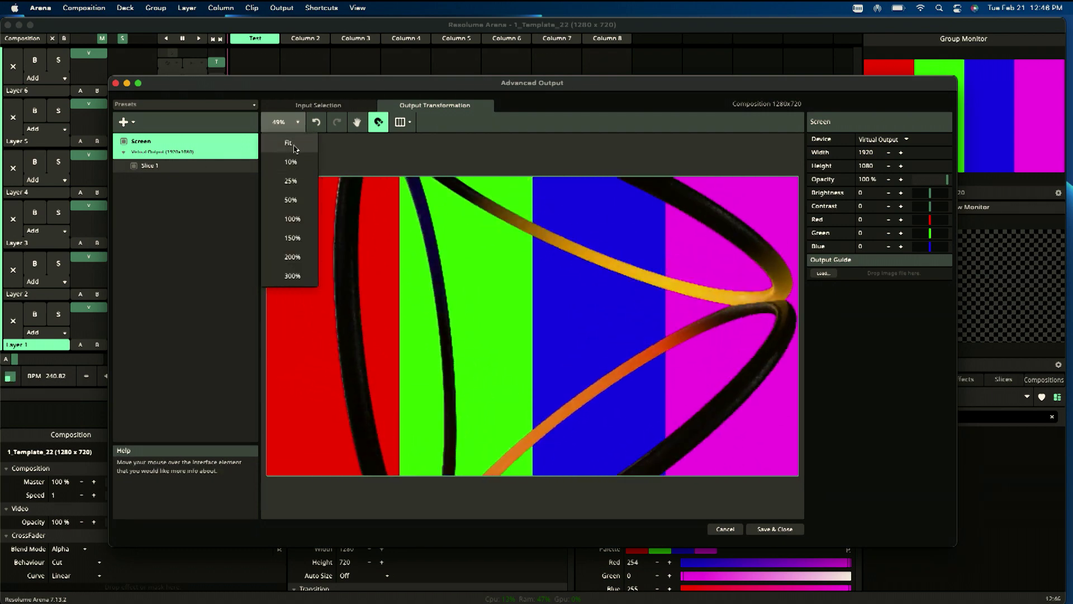
click(282, 122)
click(290, 162)
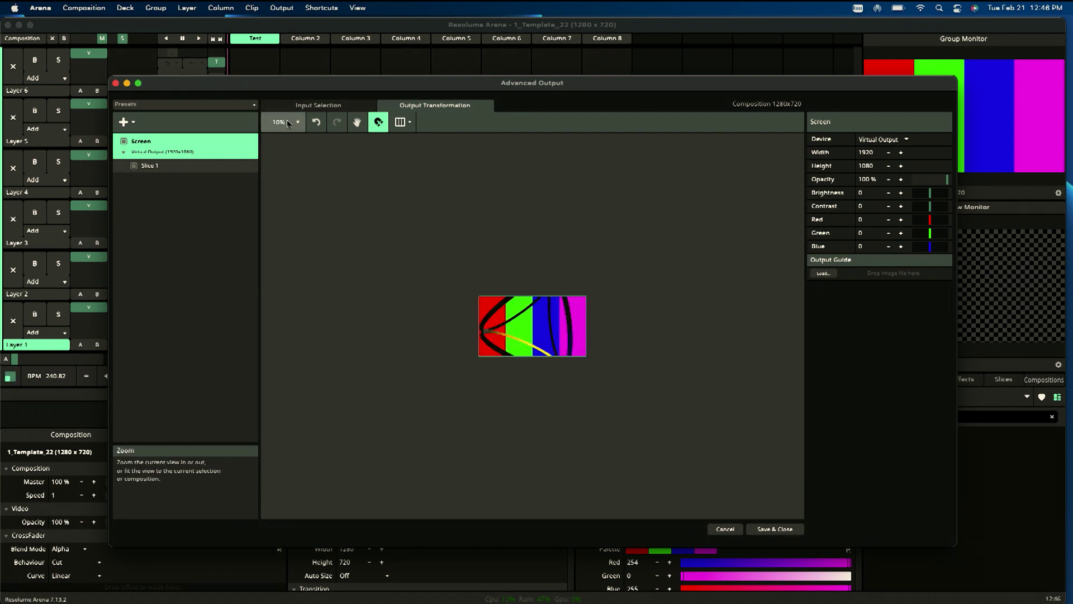
click(290, 144)
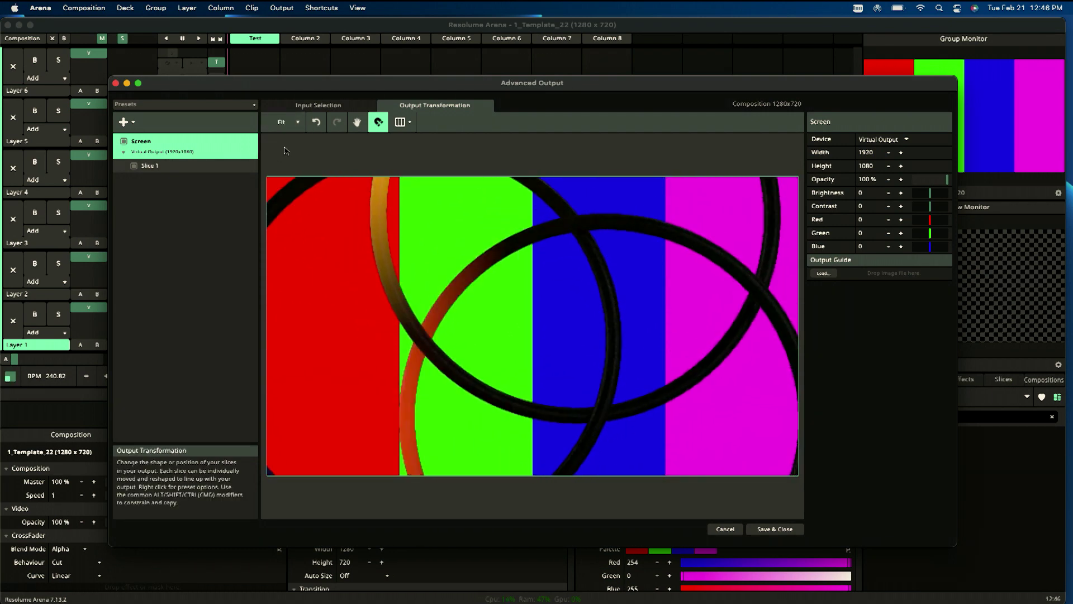
scroll(420, 264, up, 3)
scroll(421, 264, down, 4)
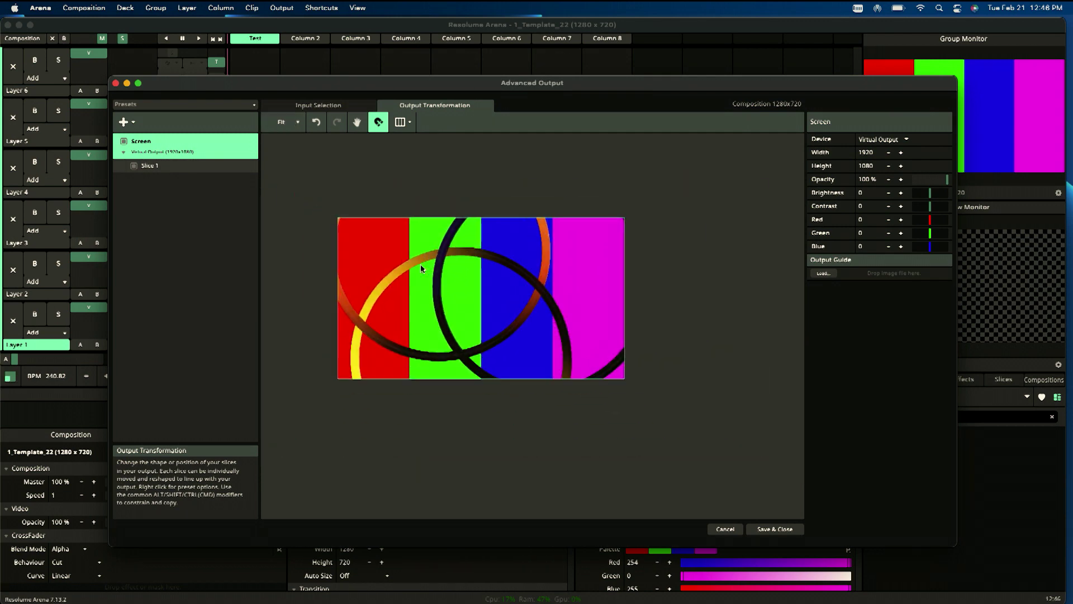
scroll(421, 264, up, 6)
scroll(421, 269, down, 3)
scroll(421, 268, up, 4)
scroll(421, 269, down, 4)
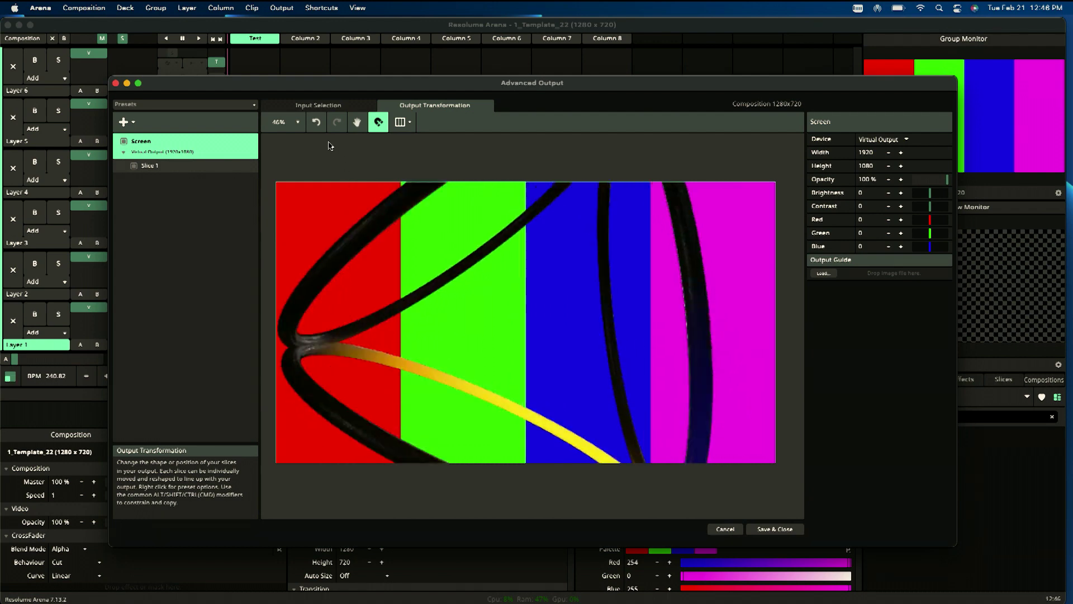
Shift the output view with the Pan tool and test snapping Slice 1's top edge to the output border
click(357, 122)
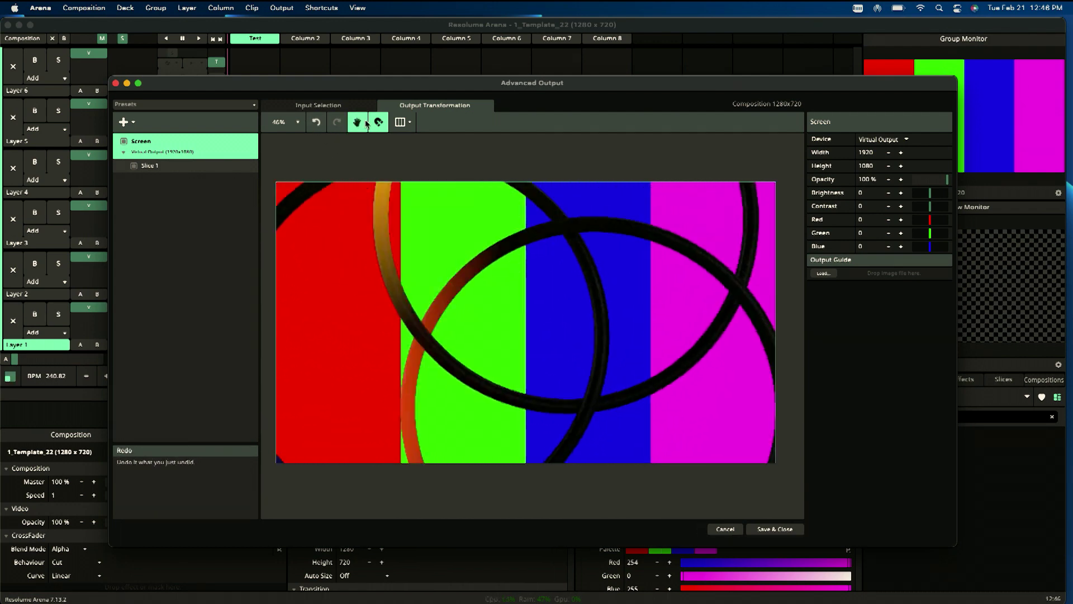
mouse_move(513, 300)
mouse_down()
mouse_move(563, 364)
mouse_move(589, 287)
mouse_move(510, 328)
mouse_move(507, 314)
mouse_up()
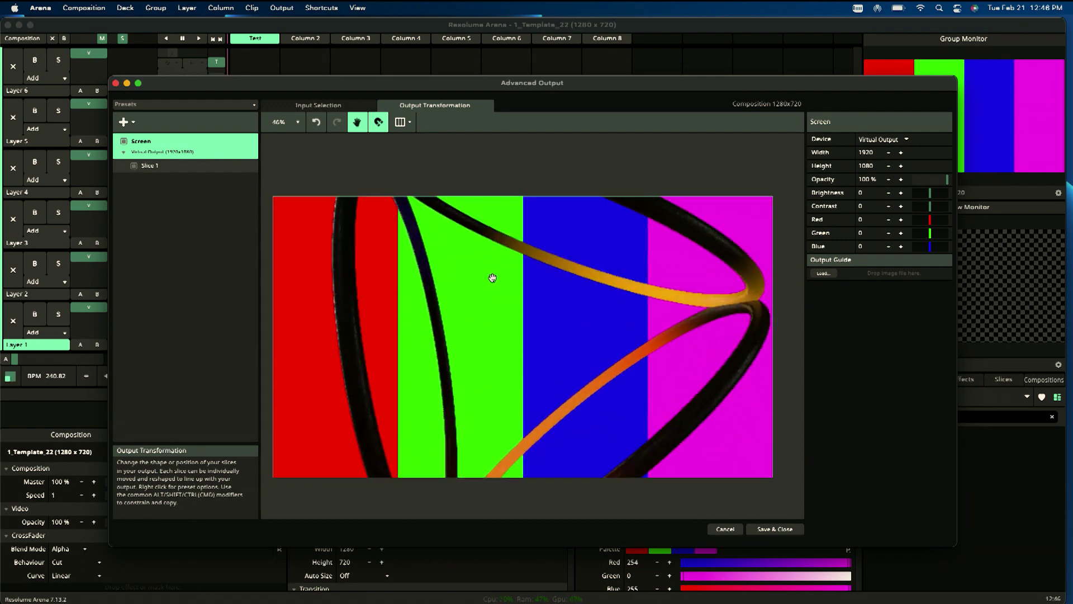
click(379, 123)
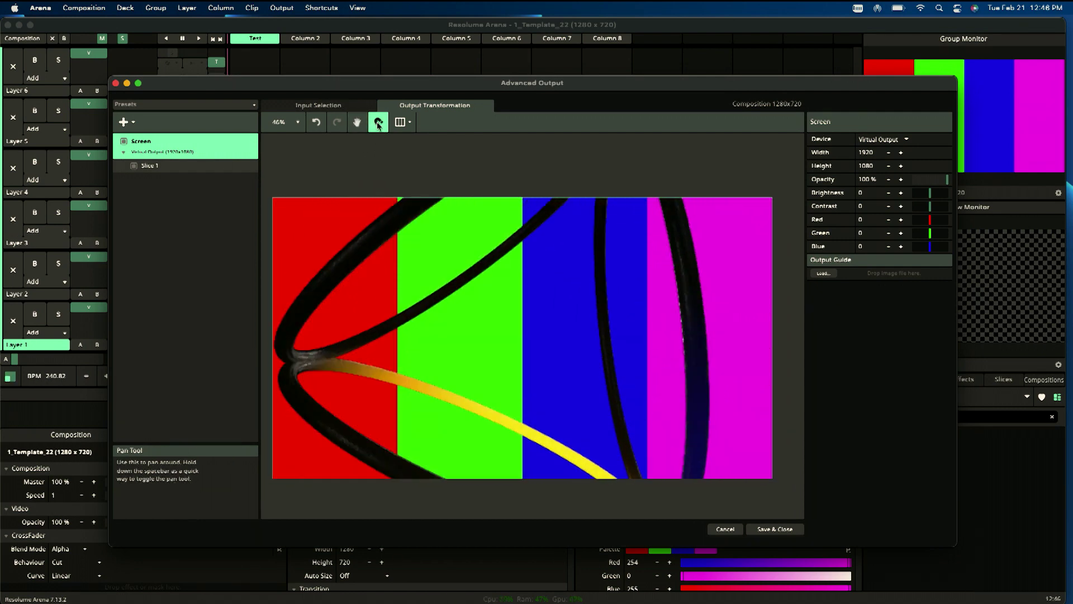
click(570, 213)
mouse_move(522, 199)
mouse_down()
mouse_move(522, 266)
mouse_move(523, 197)
mouse_up()
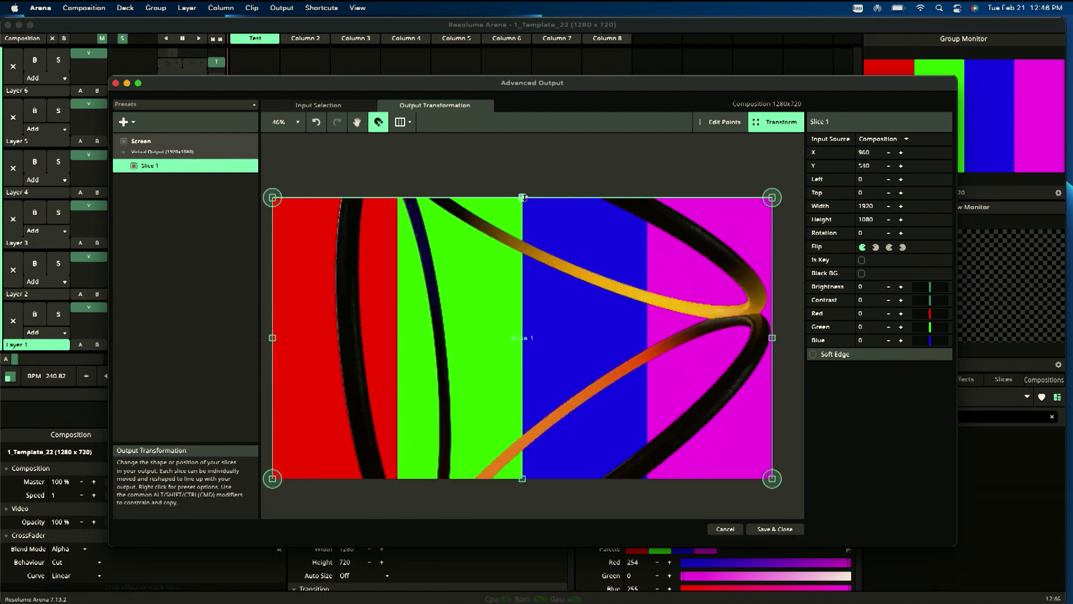
Show the grid over the output area and turn it off again
click(403, 122)
click(445, 145)
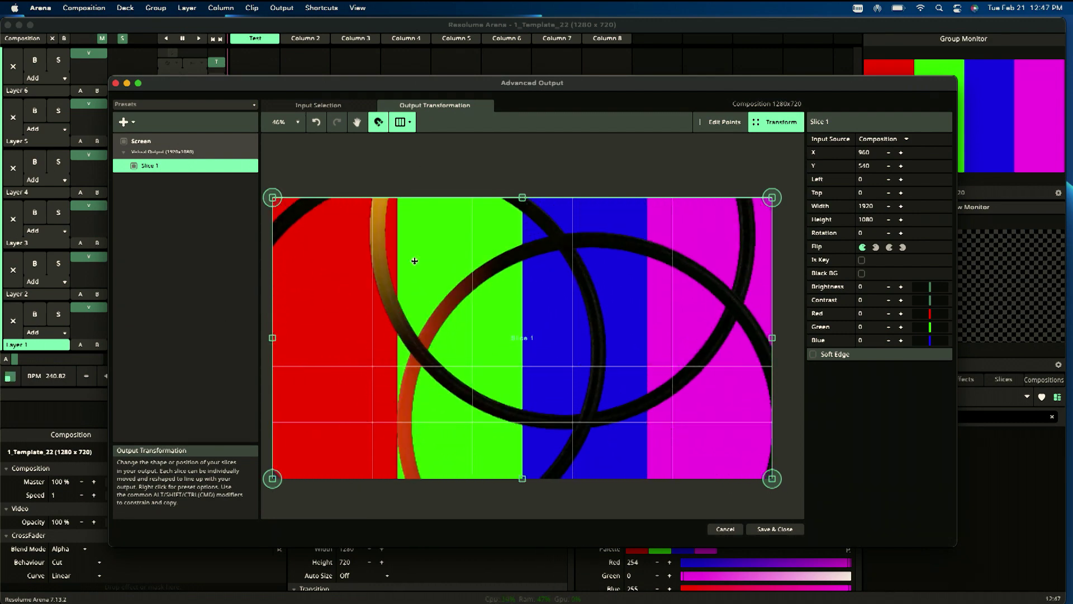
click(403, 126)
click(430, 143)
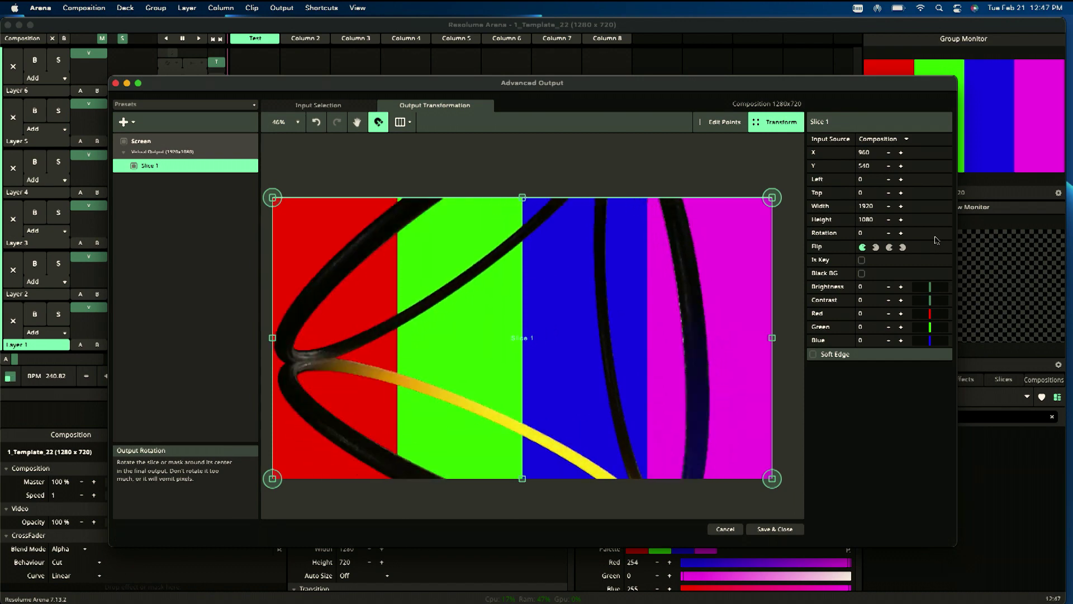
Review the input source options available for Slice 1 and add a second slice to the screen
click(872, 139)
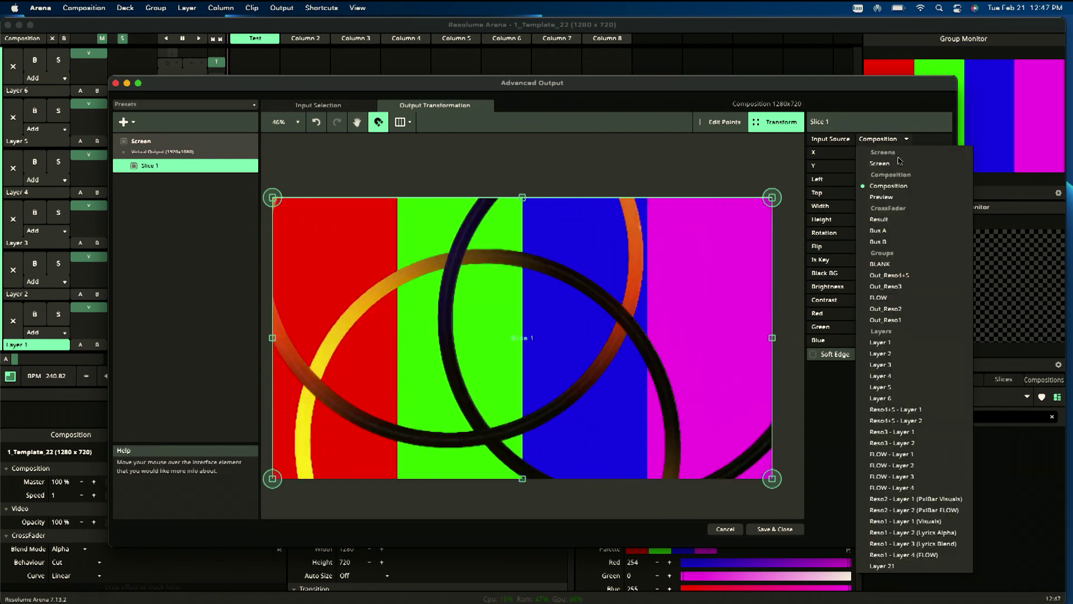
click(891, 140)
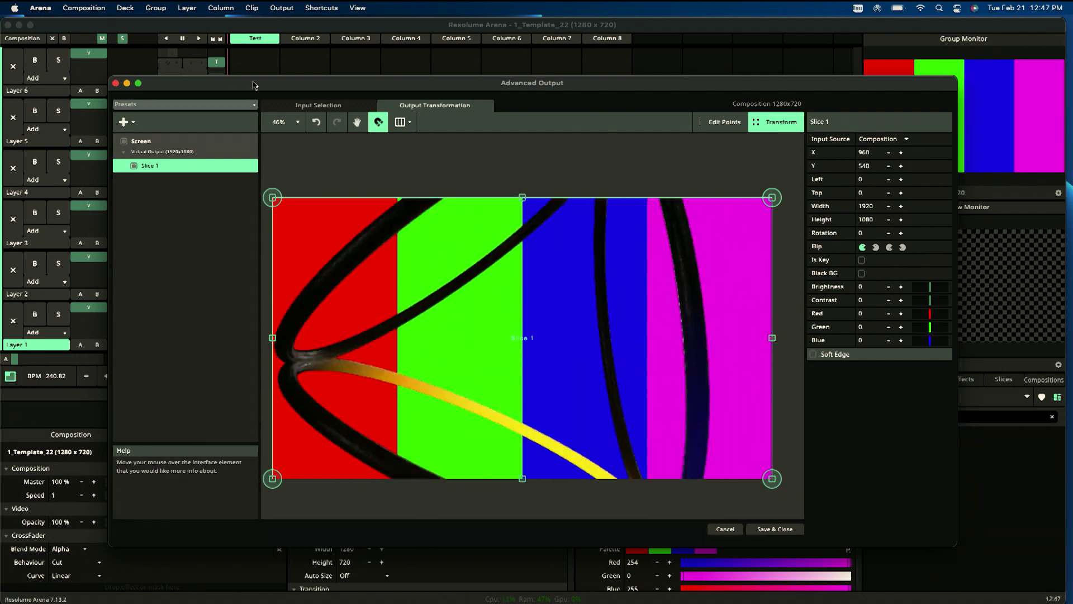
click(133, 121)
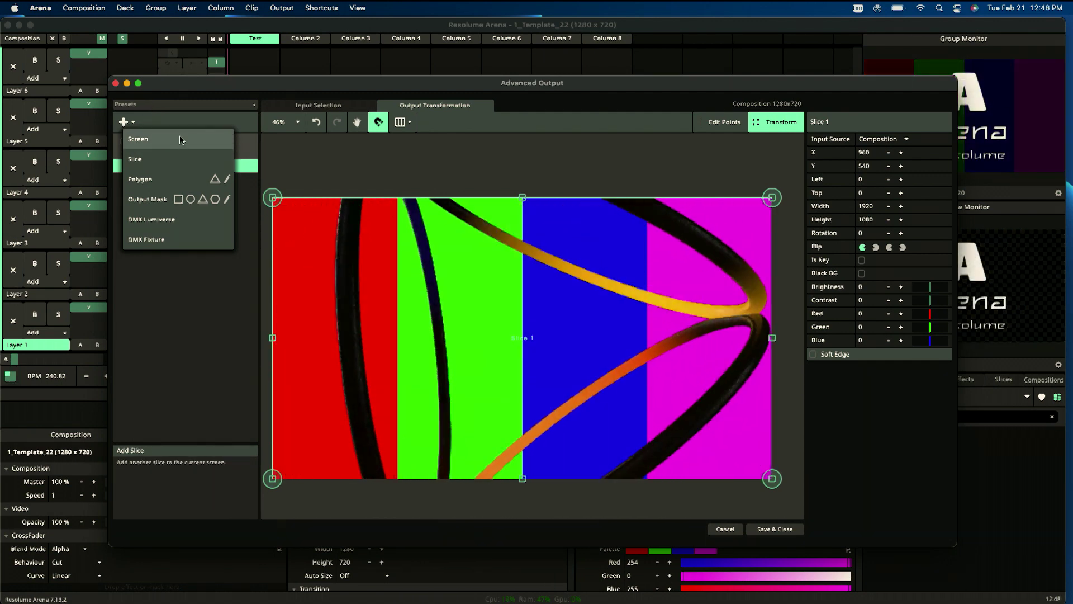
click(174, 155)
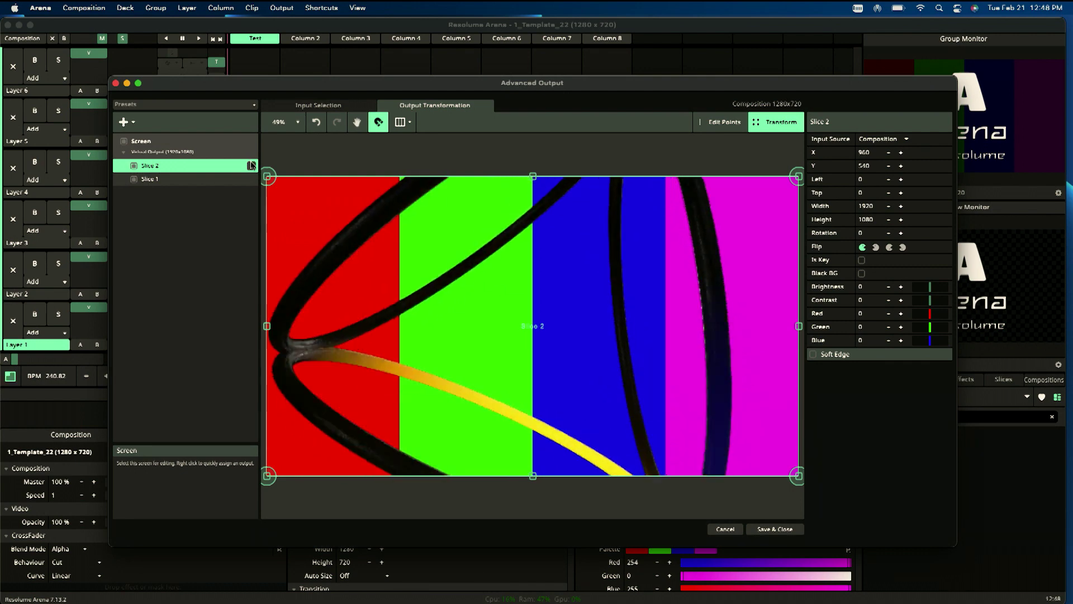
Remove Slice 2 and draw a four-point polygon slice across the red, green and blue bands of the input
click(251, 178)
click(125, 121)
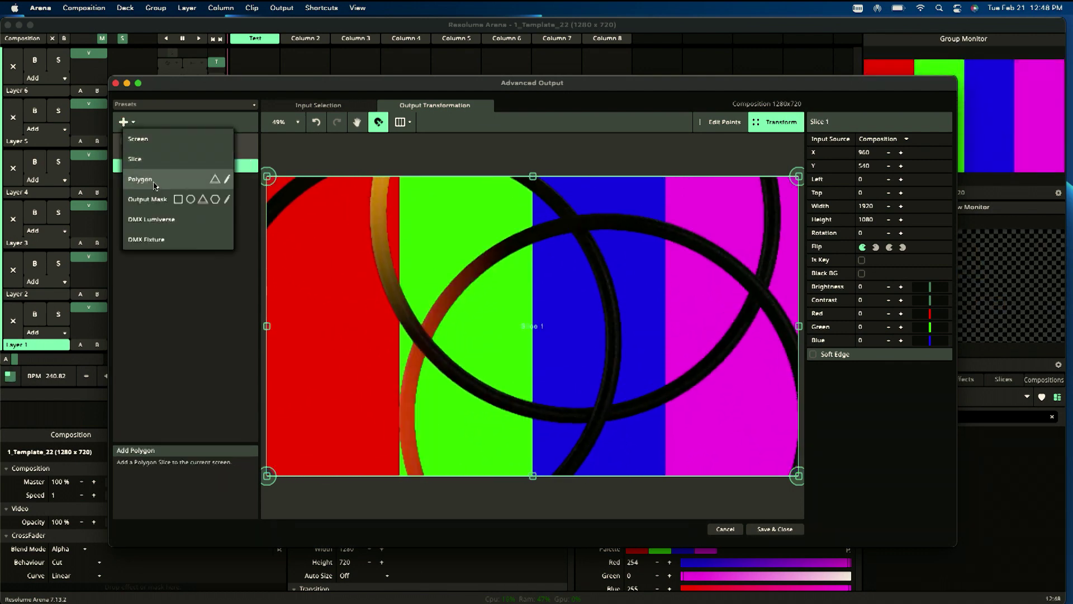
click(145, 179)
click(392, 241)
click(593, 333)
click(452, 417)
click(393, 242)
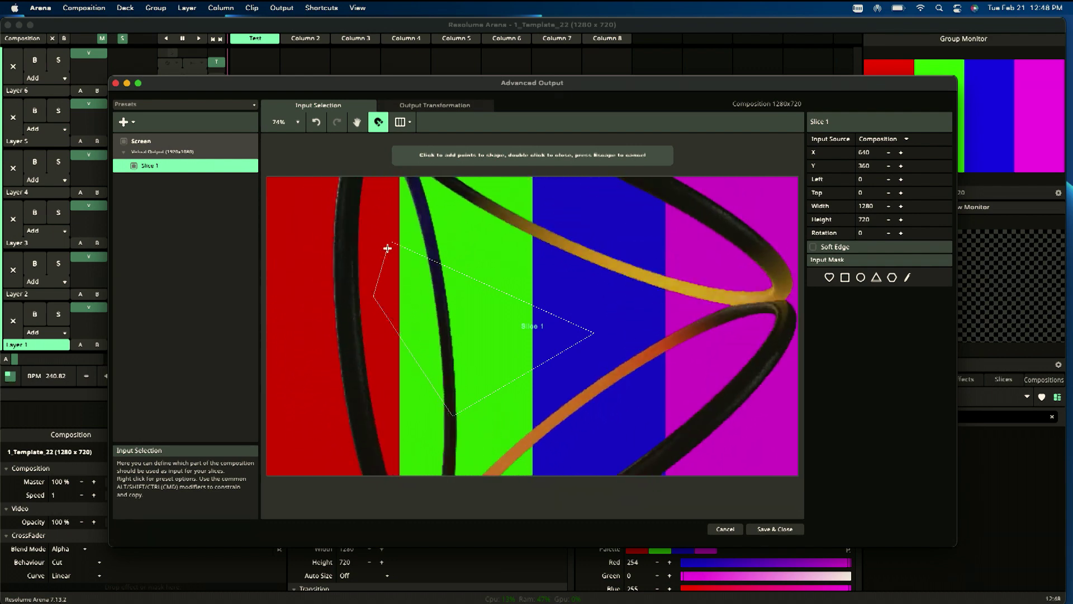
click(374, 296)
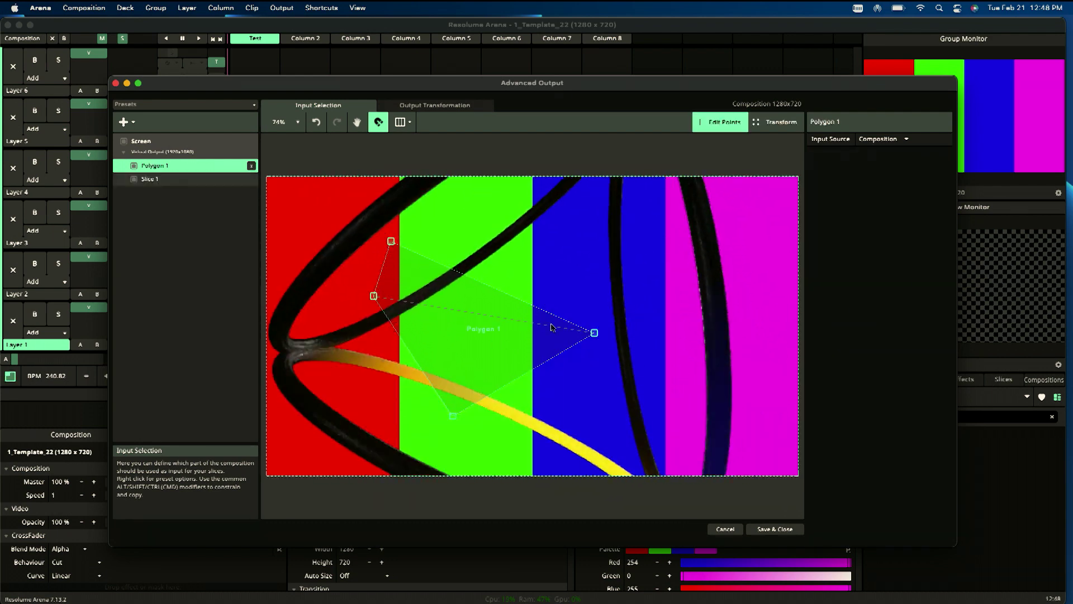
Reshape the polygon by moving its rightmost point to about X 691, Y 182, and reposition it in the output at about X 1133, Y 415
drag(594, 333, 553, 252)
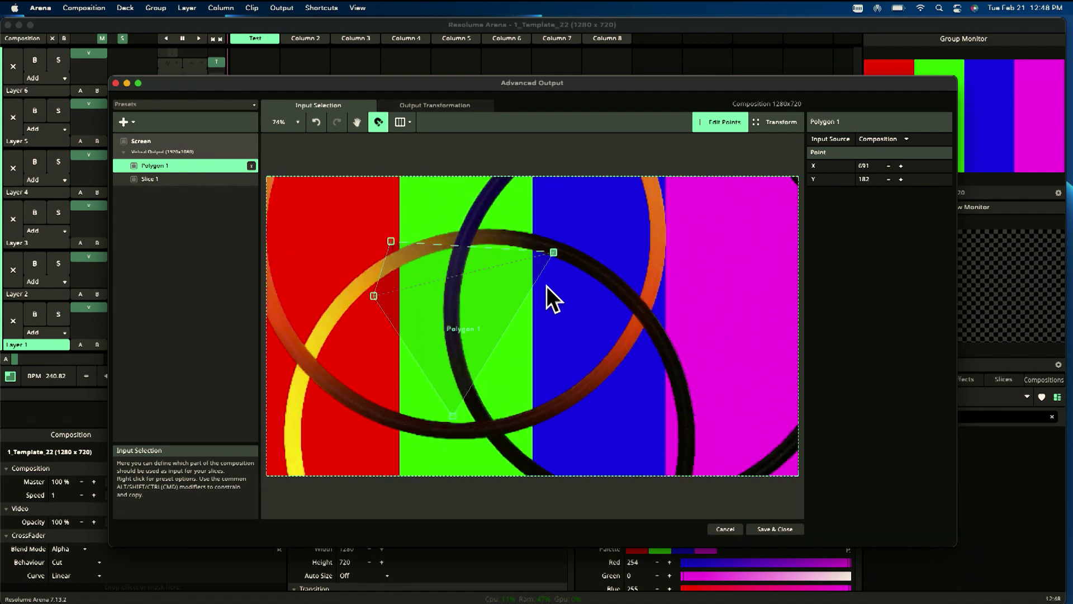
click(441, 106)
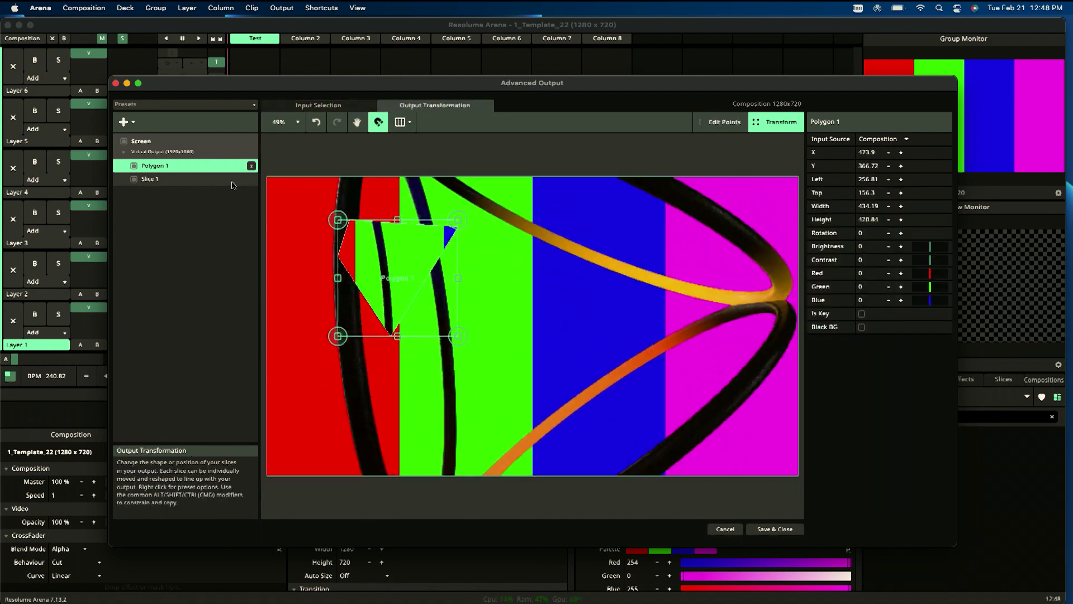
click(223, 179)
click(225, 167)
drag(398, 279, 580, 297)
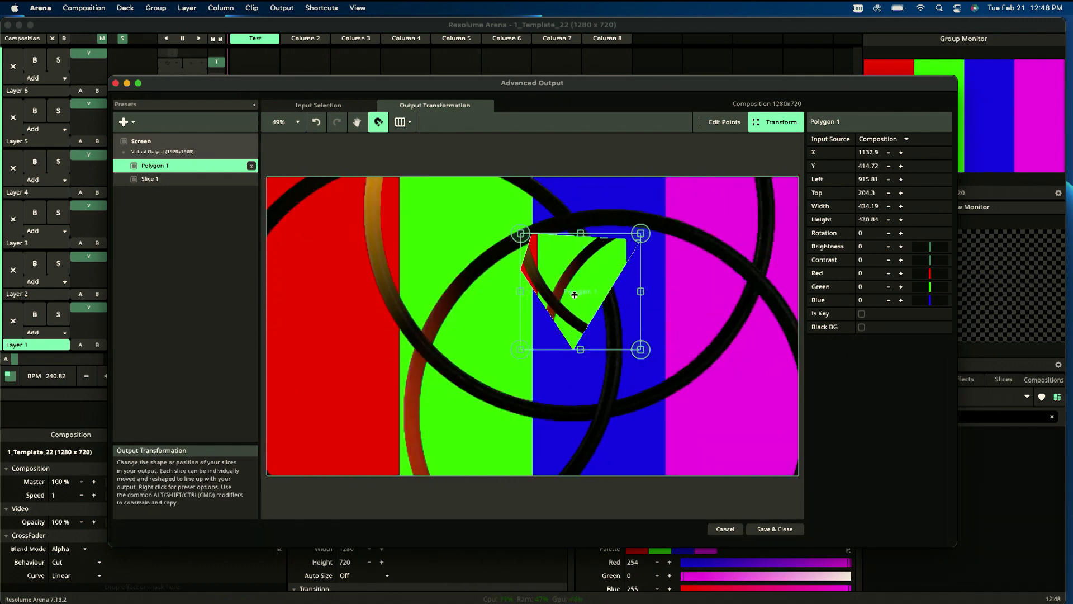
Delete the polygon slice, add a DMX Lumiverse to the output setup and show its fixture in the input selection
key(Delete)
click(125, 122)
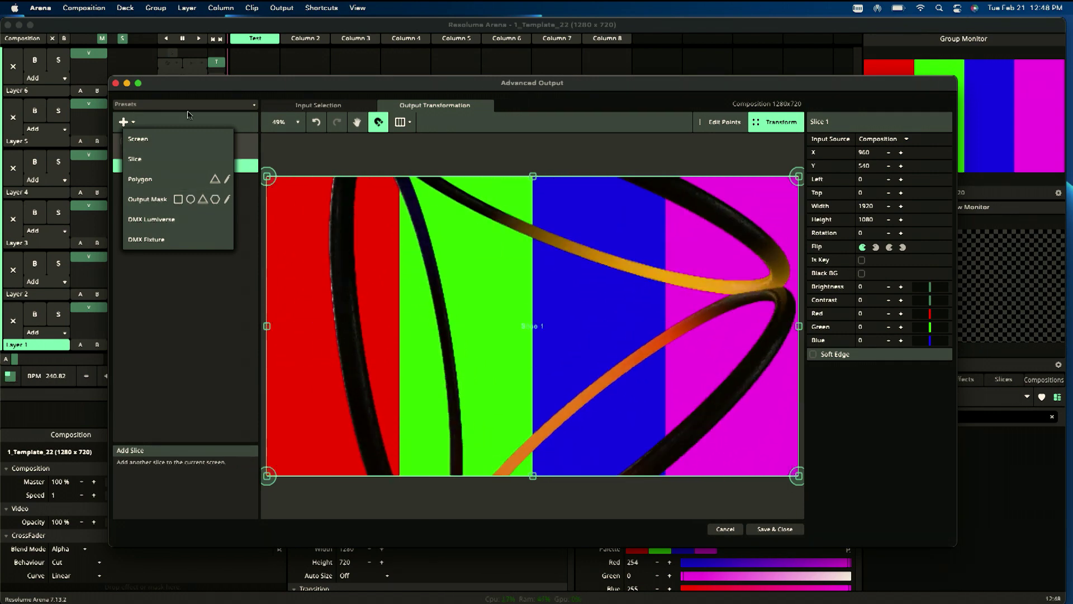
click(162, 219)
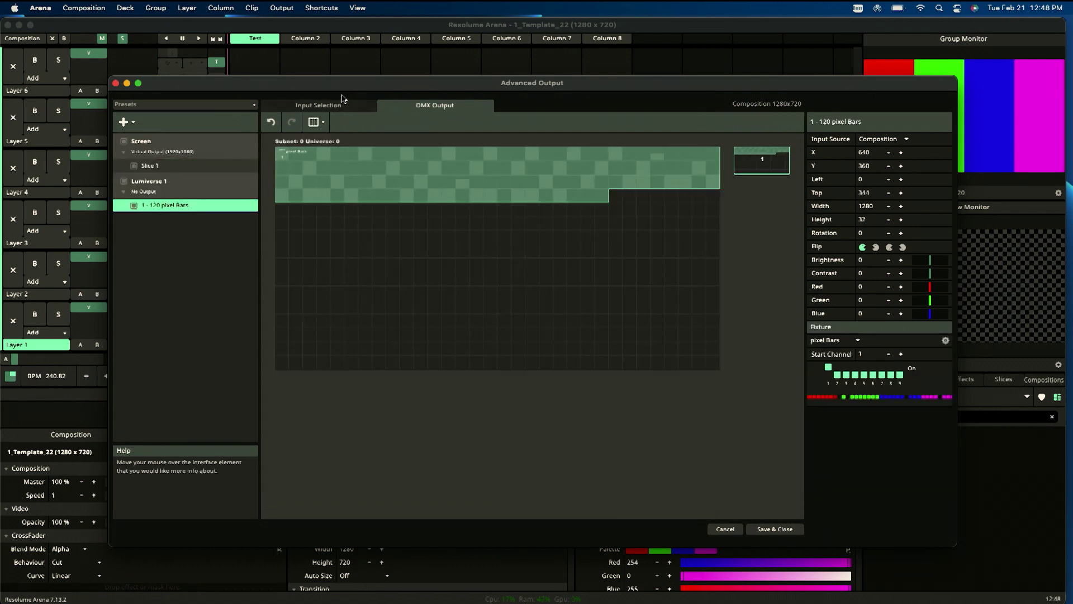
click(306, 109)
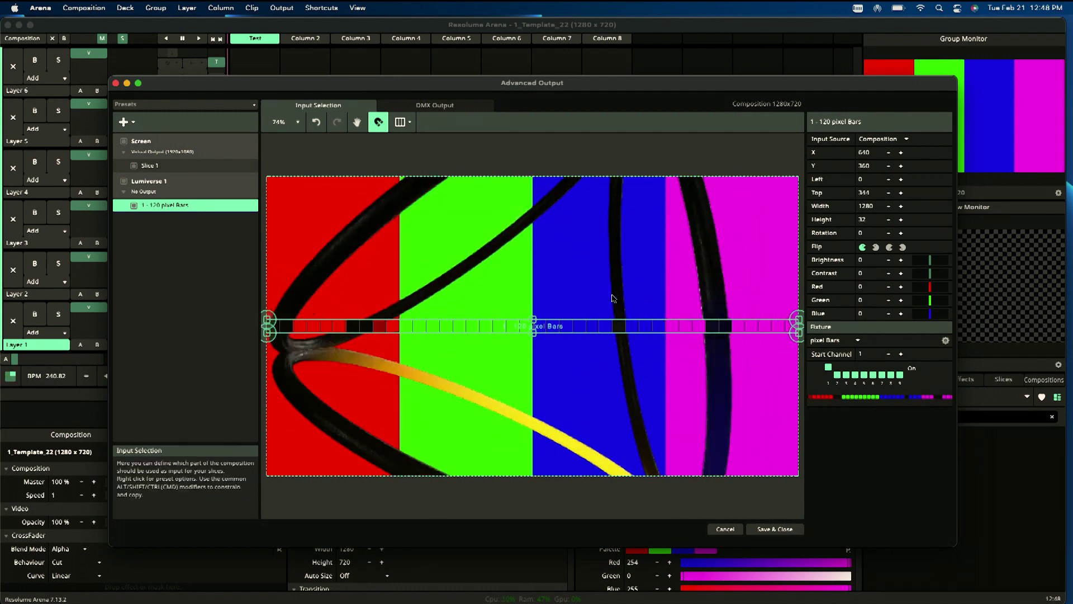
Rename the new Lumiverse as Pixel 1
click(199, 185)
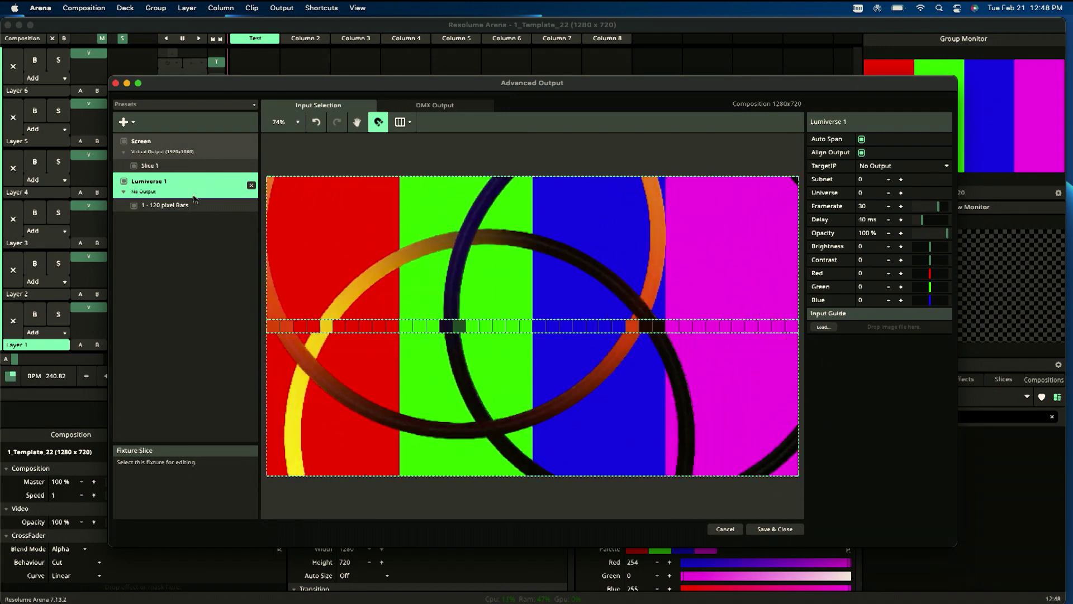
click(194, 203)
click(197, 192)
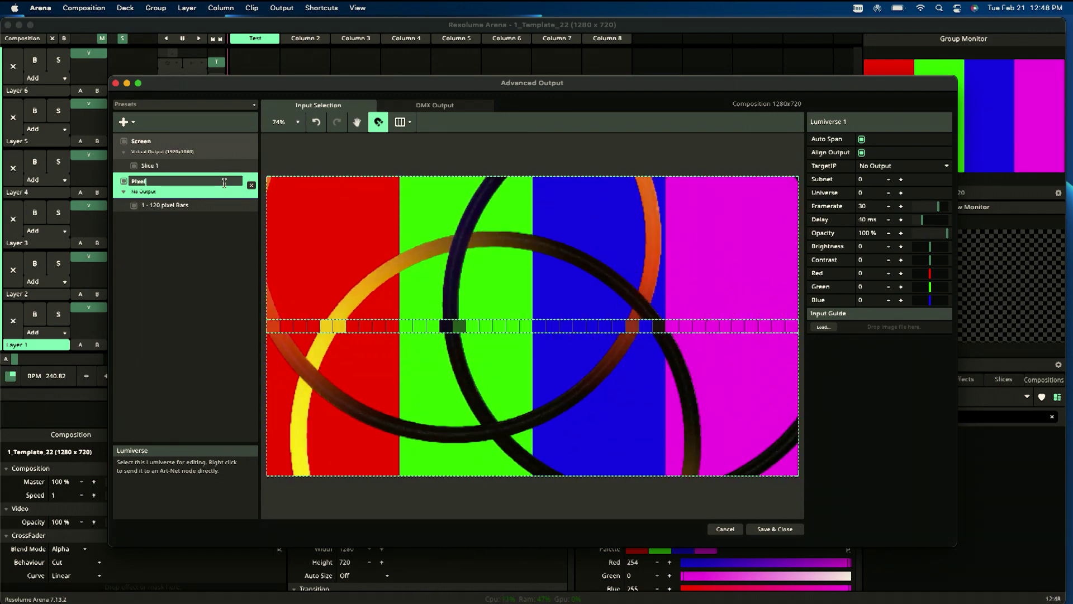
click(223, 182)
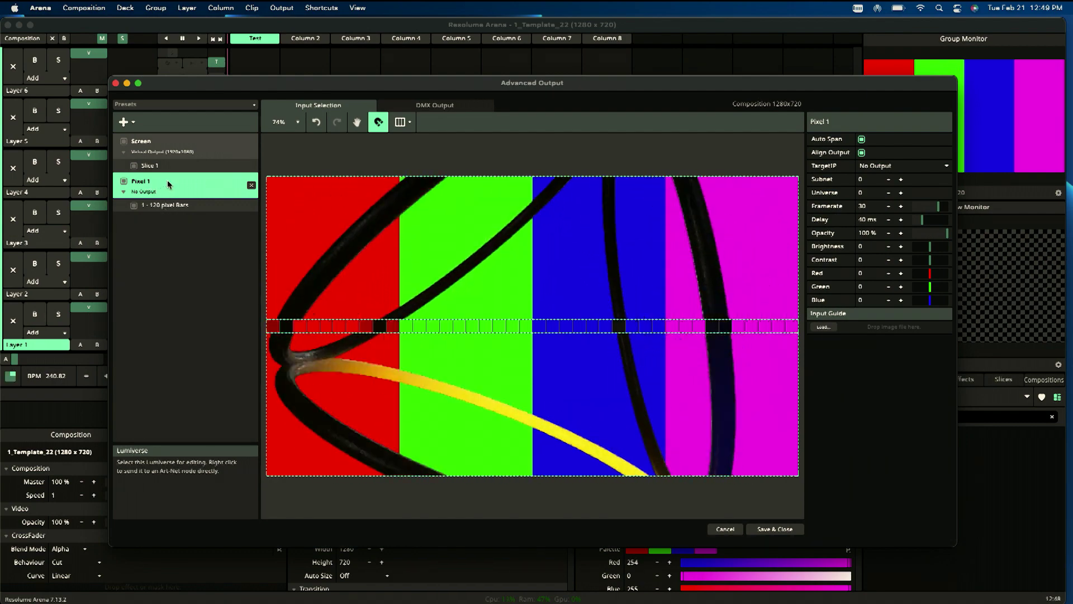
Add three more DMX pixel bar fixtures to the Pixel 1 Lumiverse
click(123, 122)
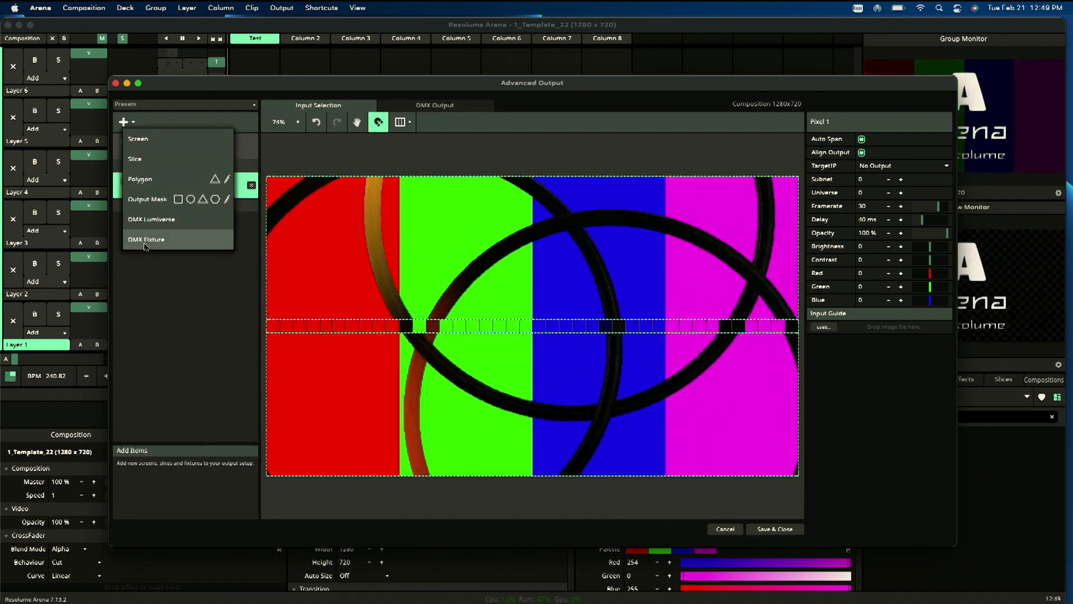
click(146, 241)
click(124, 123)
click(146, 239)
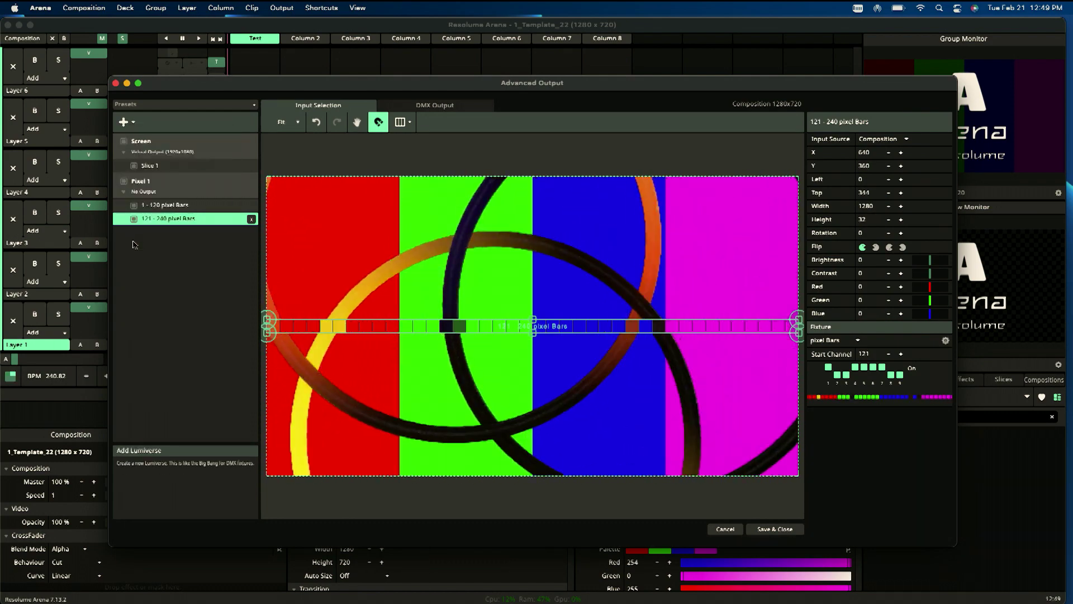
click(124, 123)
click(139, 240)
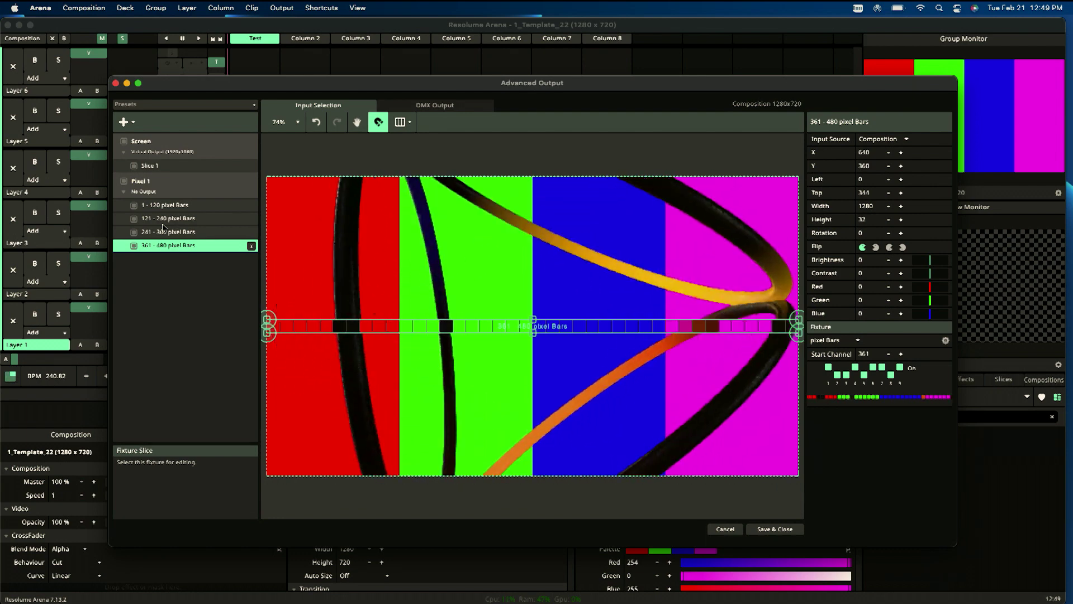
Close the Advanced Output window without saving and reopen it
click(115, 83)
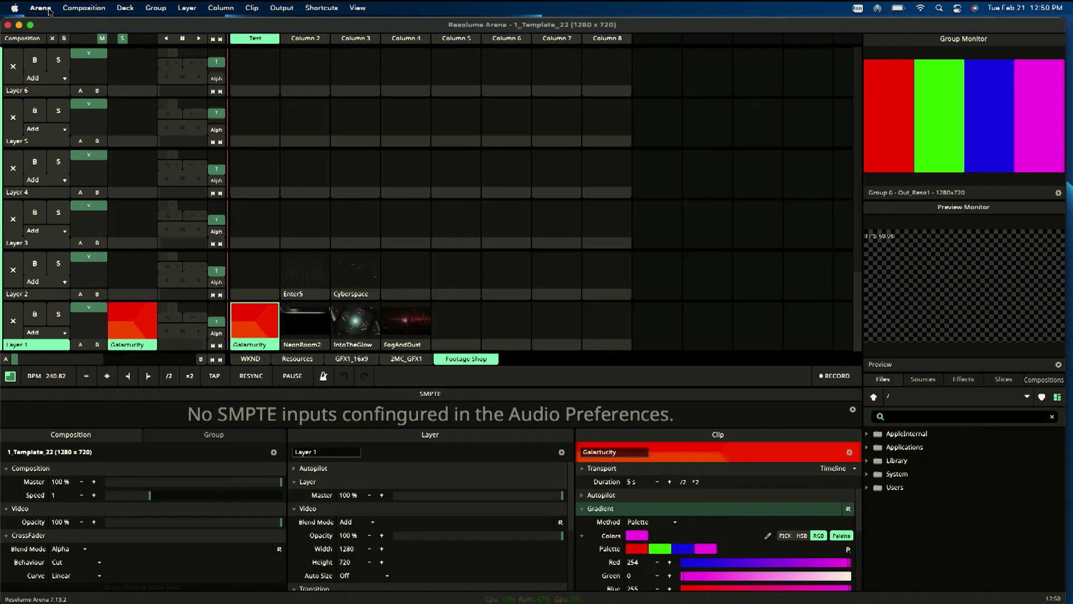
click(278, 8)
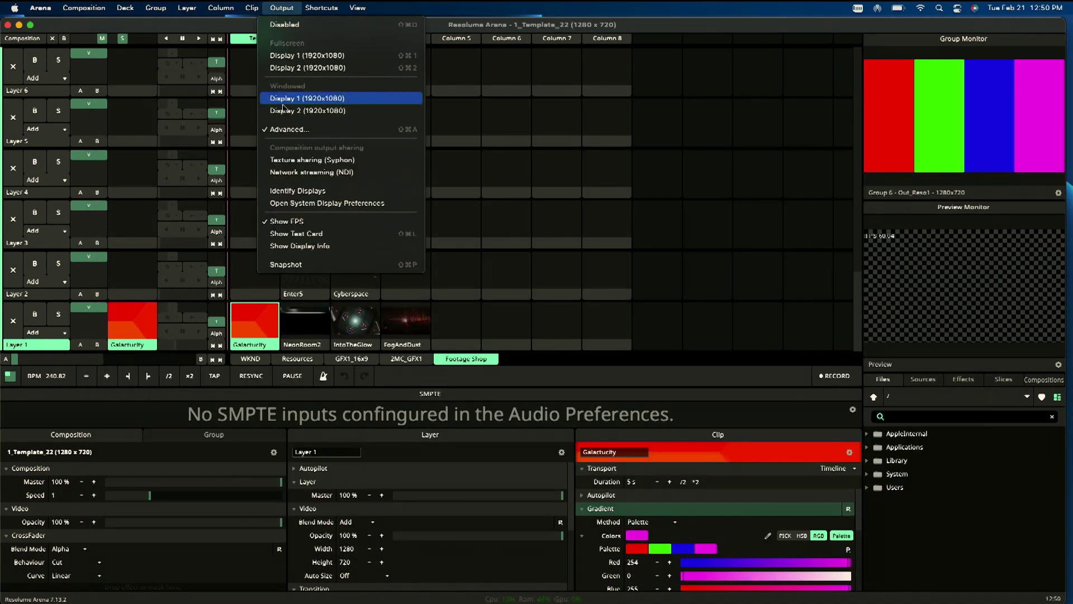
click(288, 129)
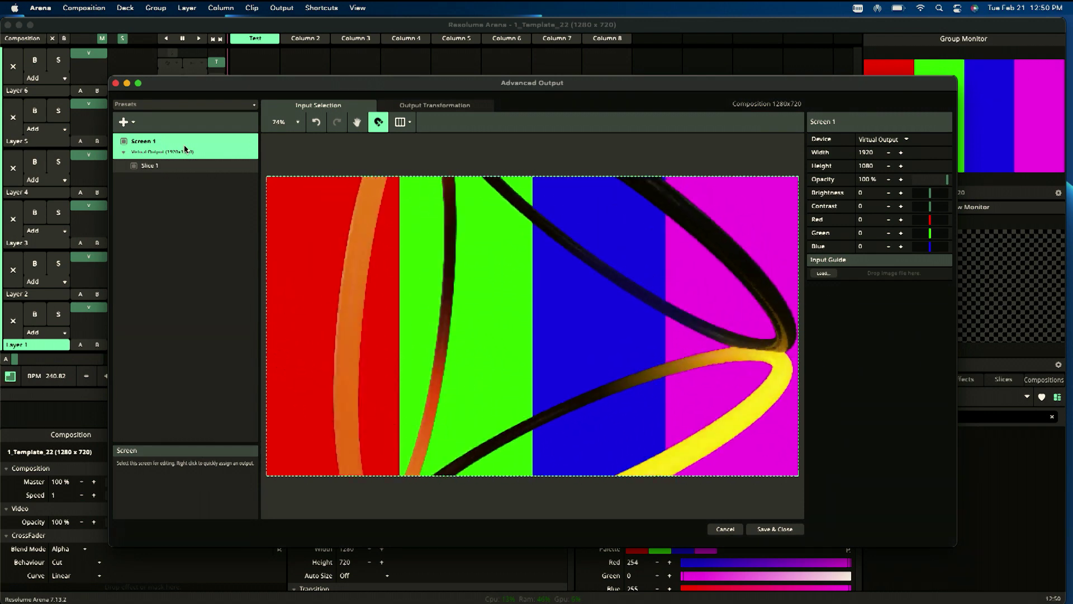
Try cropping Slice 1's input selection from its top edge, leaving it about 548 pixels high
click(178, 168)
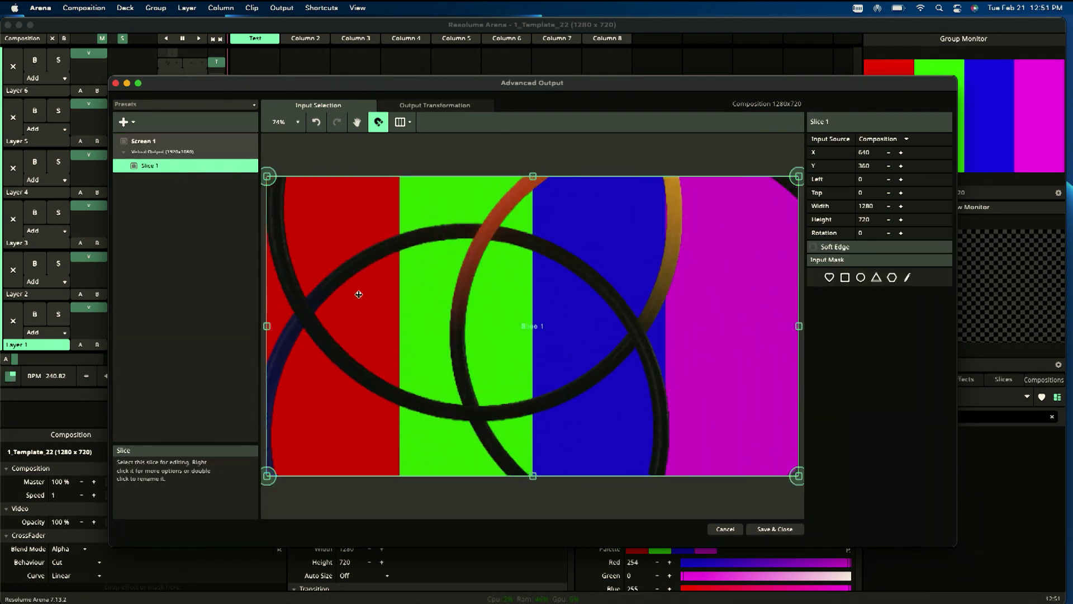
drag(542, 357, 557, 166)
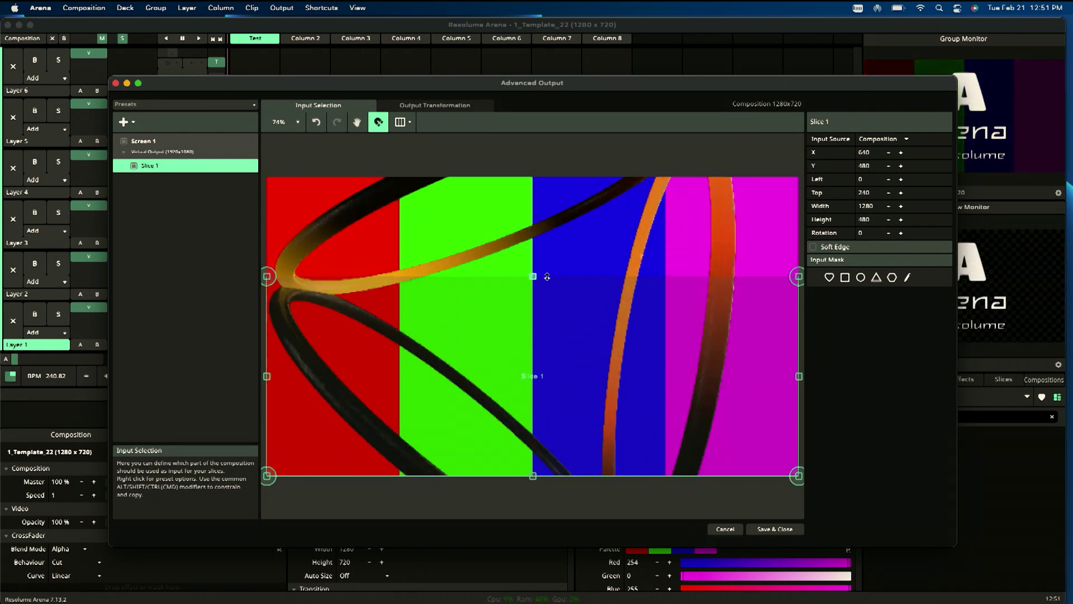
drag(557, 172, 558, 176)
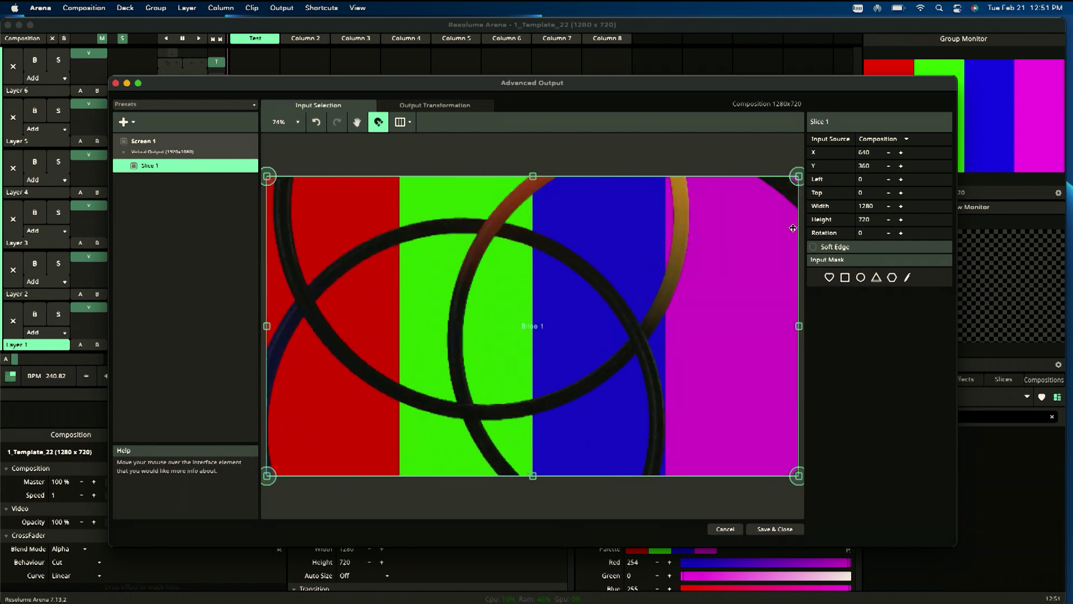
drag(548, 177, 541, 248)
Scale Slice 1 in the output transformation to fill the full 1920 x 1080 output
click(430, 106)
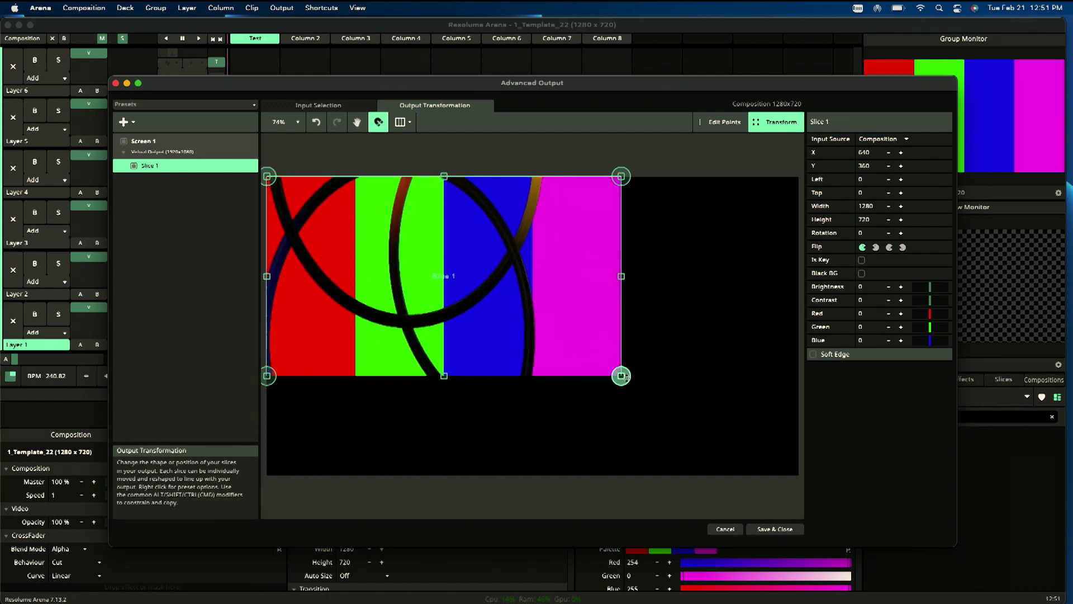
drag(639, 388, 814, 487)
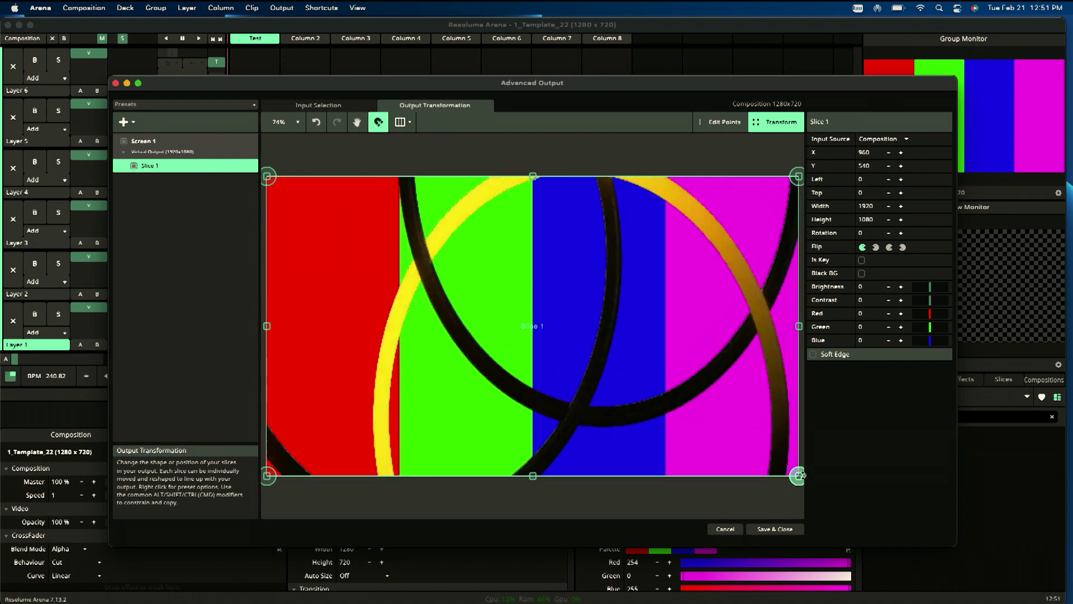
click(327, 104)
click(431, 105)
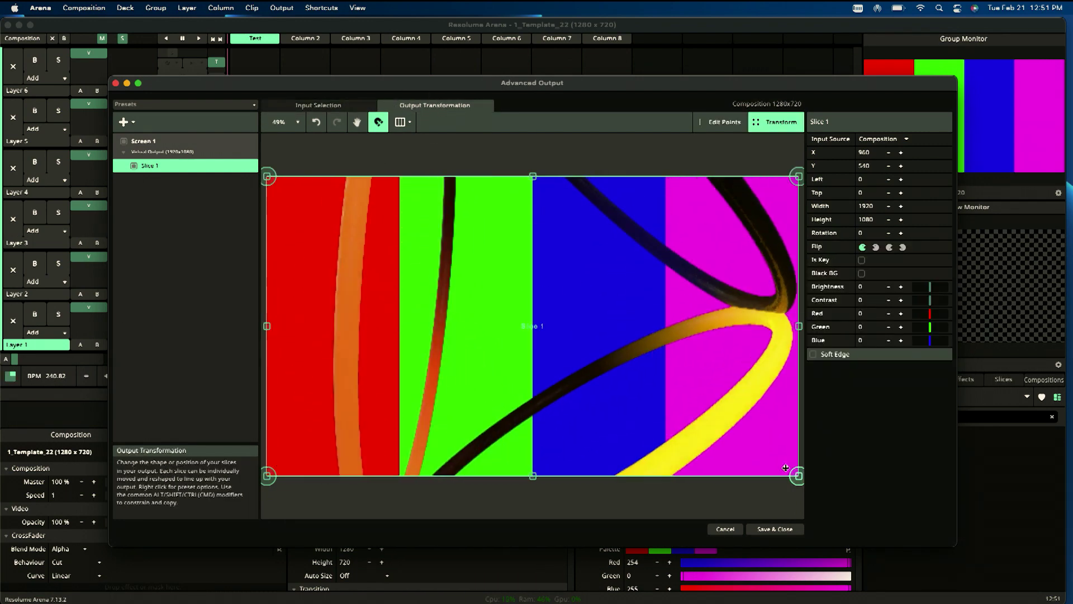
mouse_move(798, 475)
mouse_down()
mouse_move(507, 324)
mouse_move(799, 476)
mouse_up()
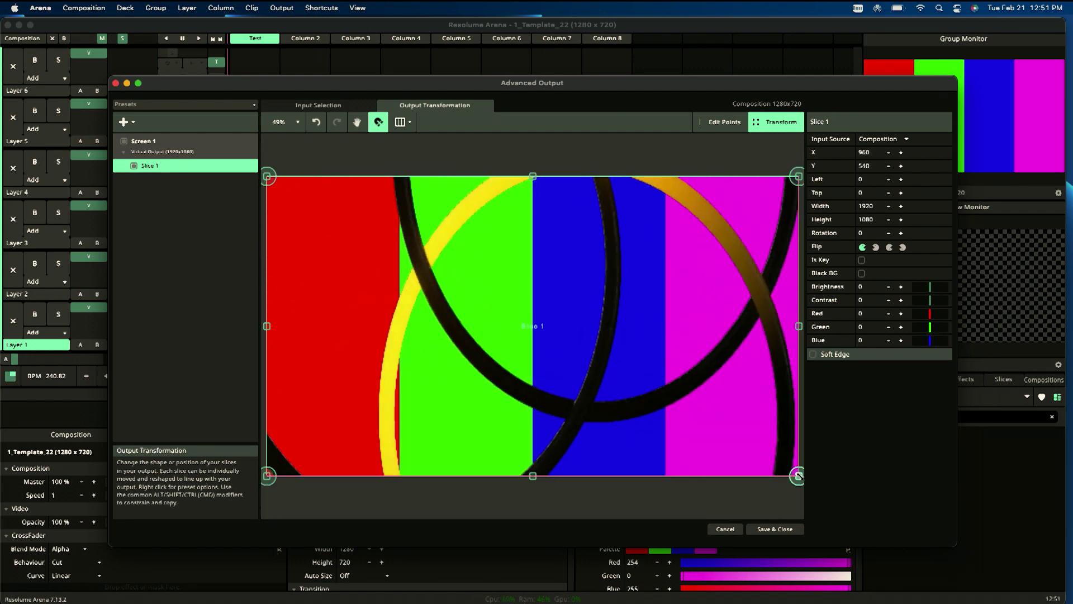
Restore Slice 1's input selection to the full 720-pixel height and set its input source to the Out_Reso1 group
click(321, 106)
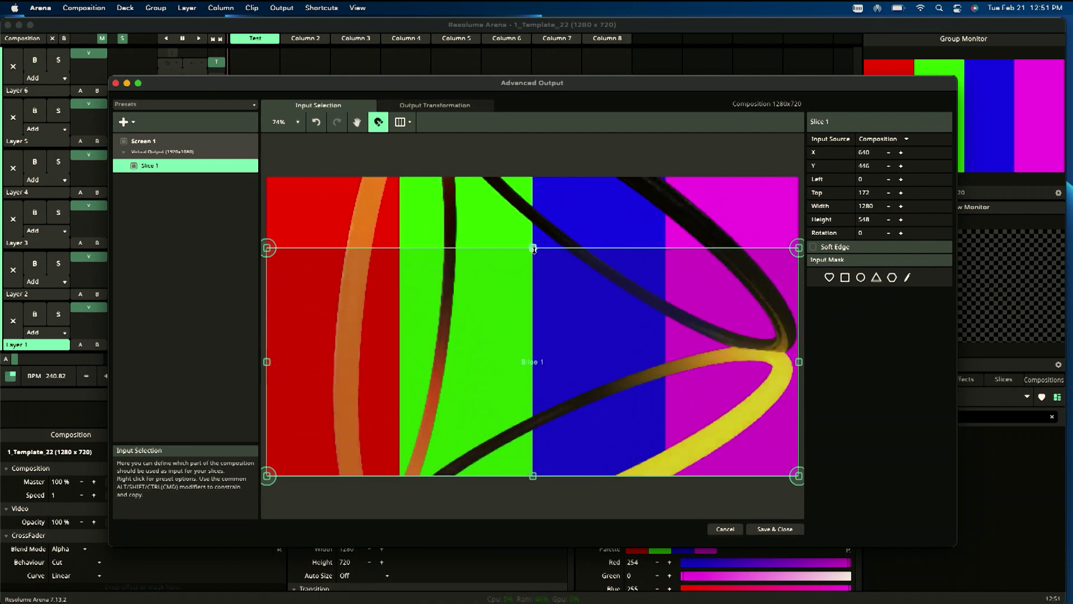
drag(534, 249, 534, 176)
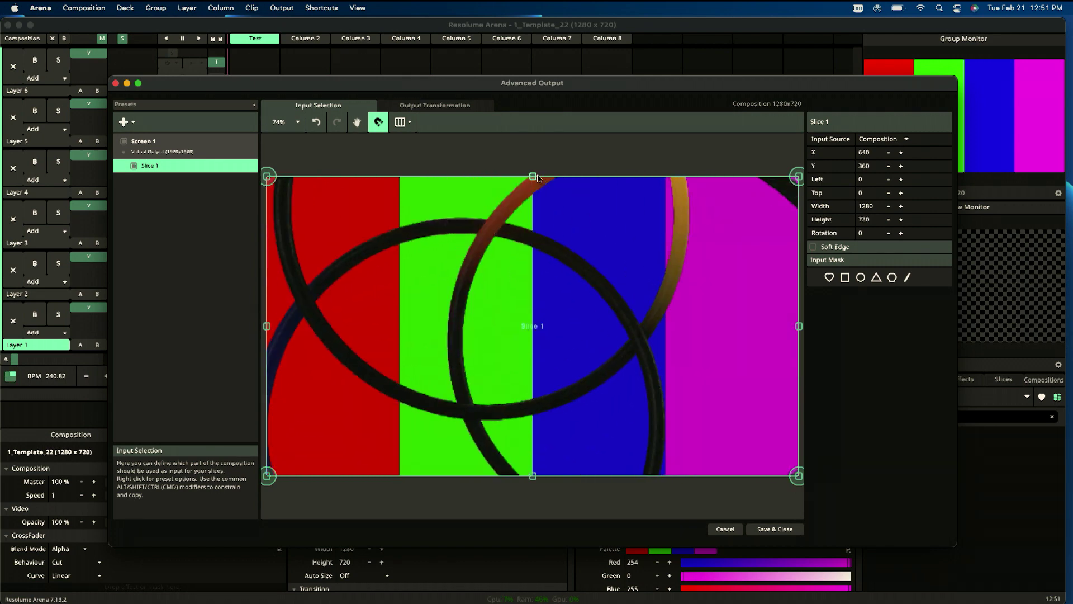
click(884, 140)
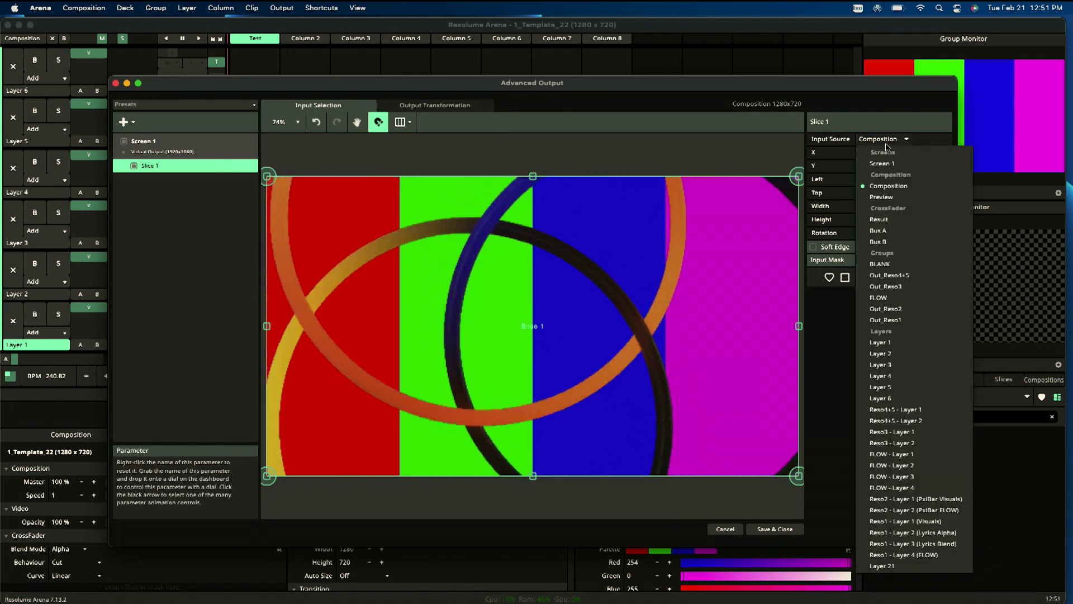
click(883, 150)
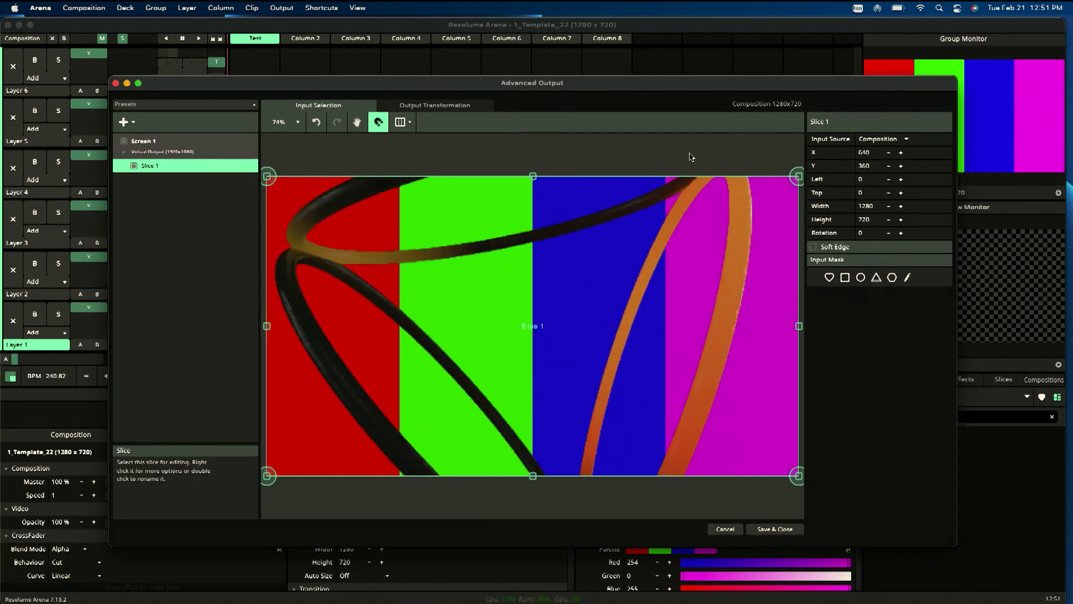
click(879, 140)
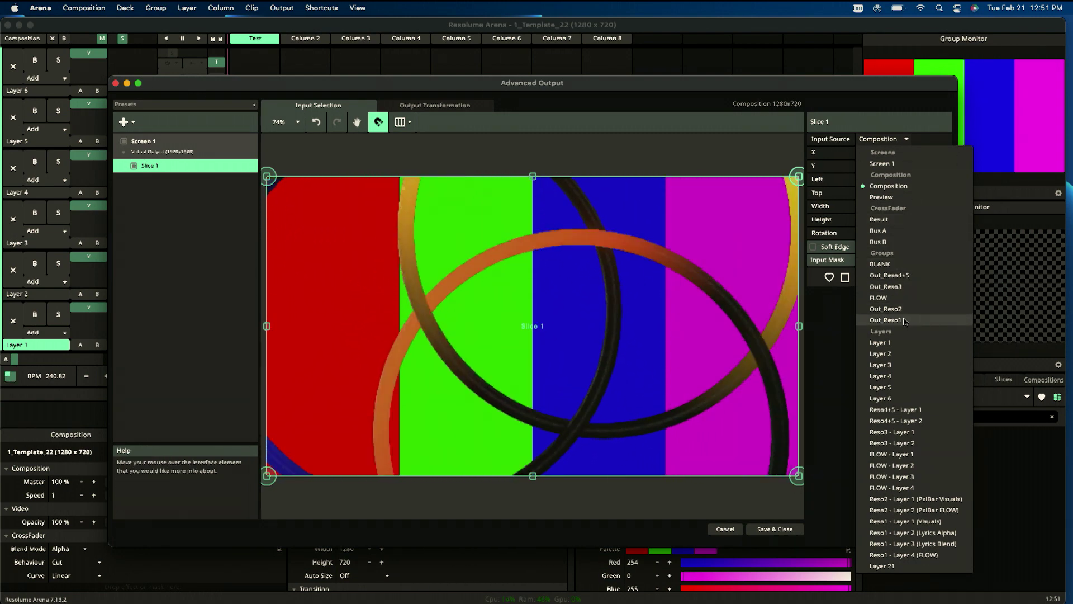
click(885, 319)
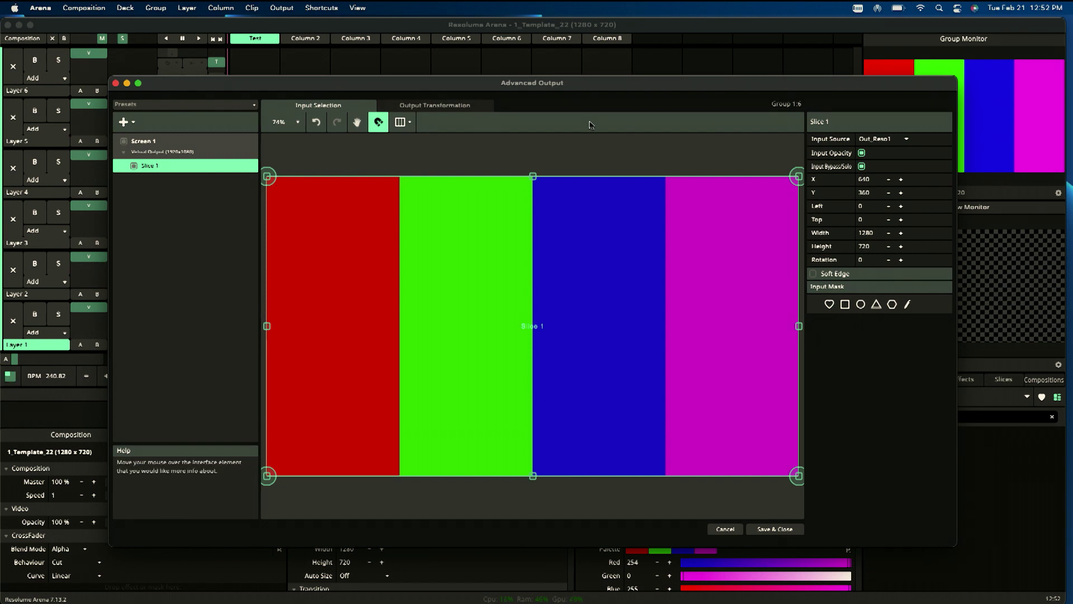
Add a DMX Lumiverse to the output setup and select it to show its settings
click(125, 121)
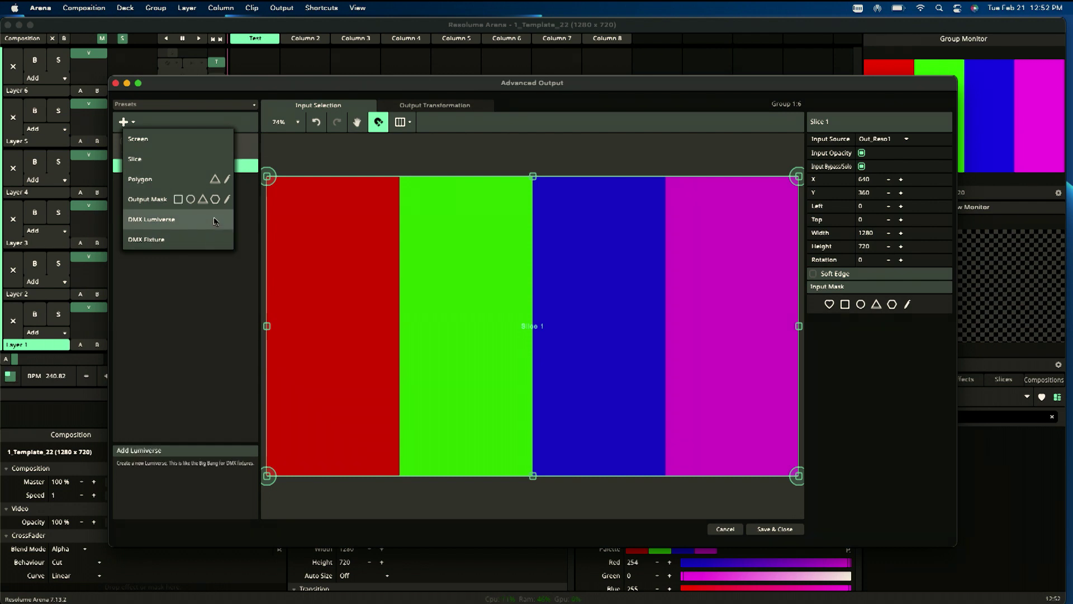
click(129, 124)
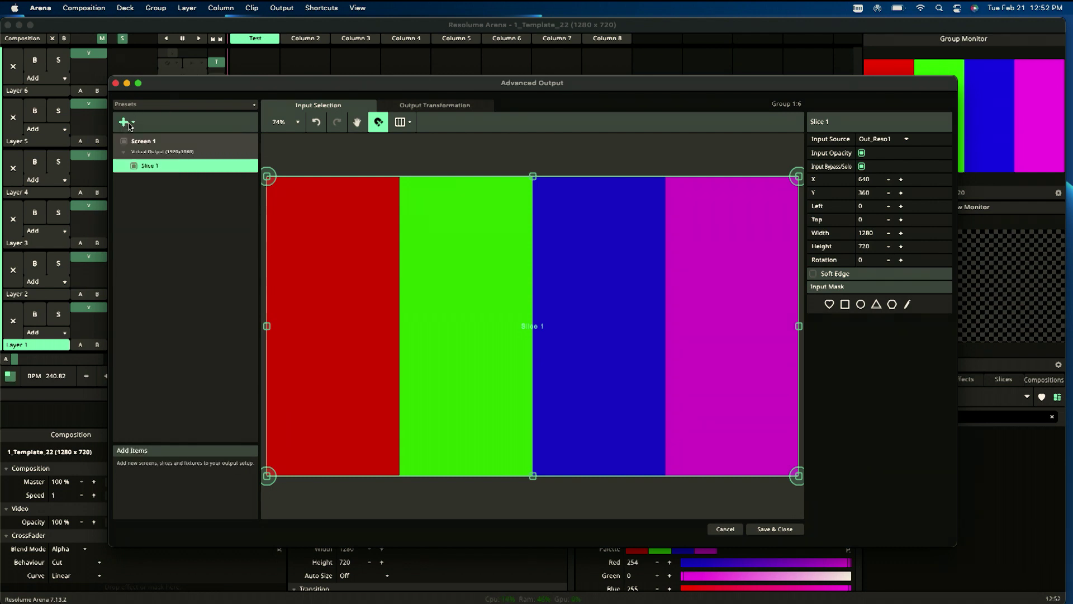
click(130, 124)
click(150, 219)
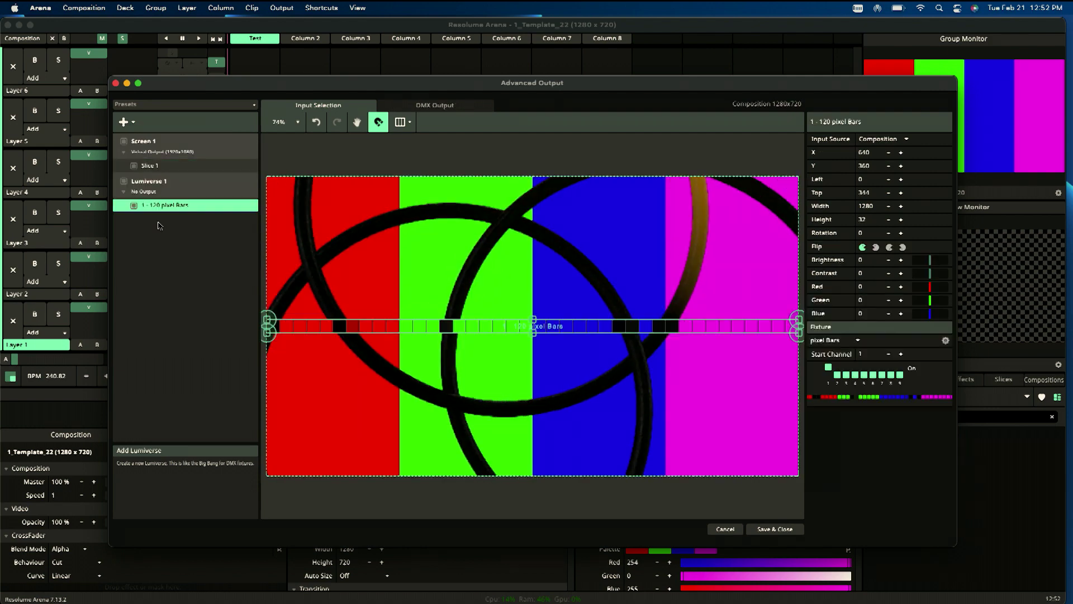
click(188, 180)
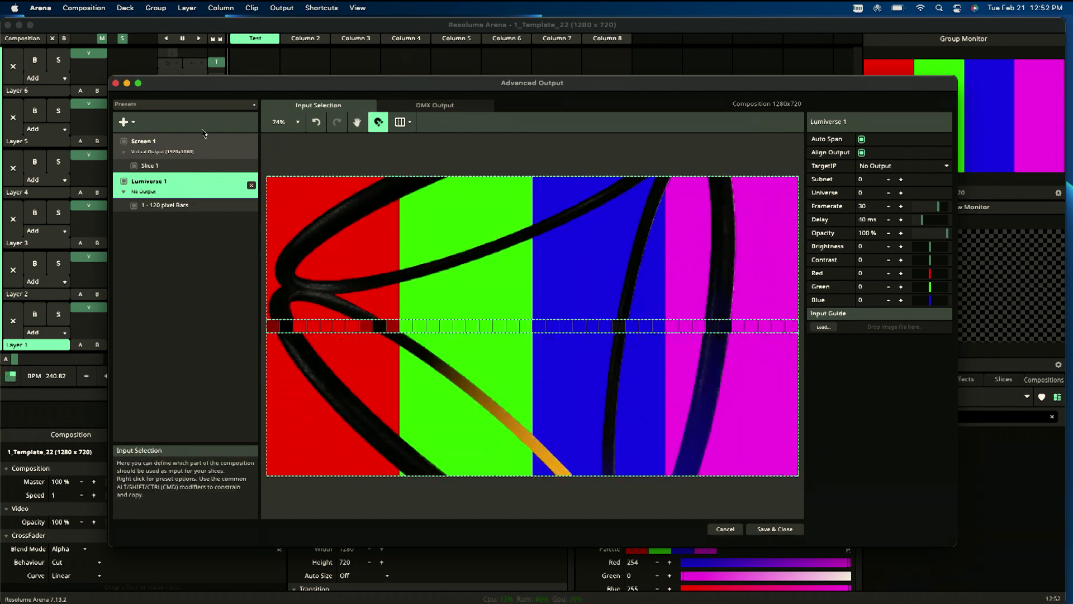
click(119, 122)
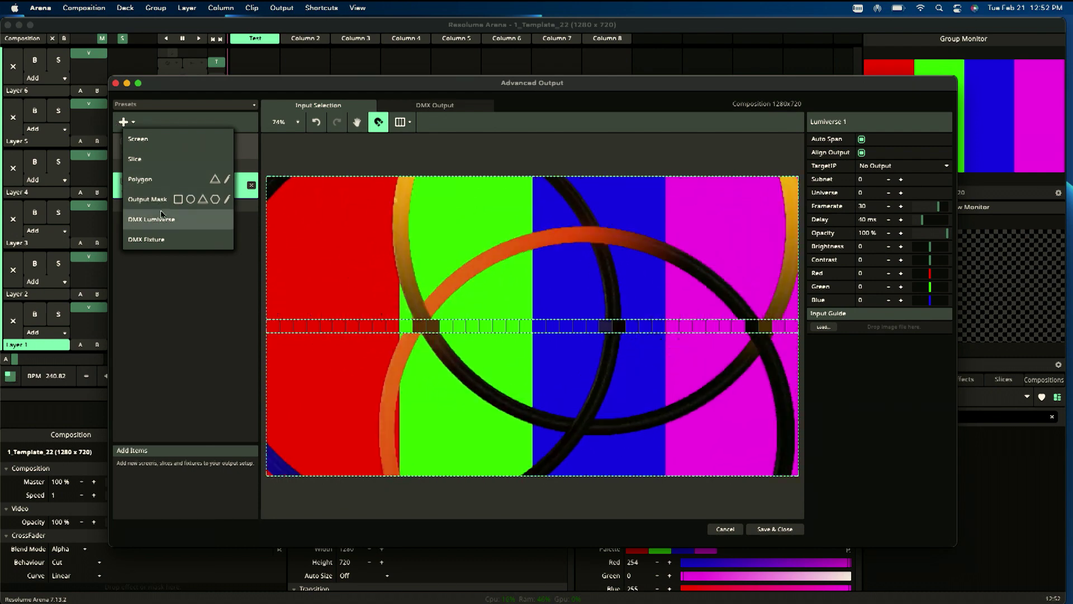
click(160, 190)
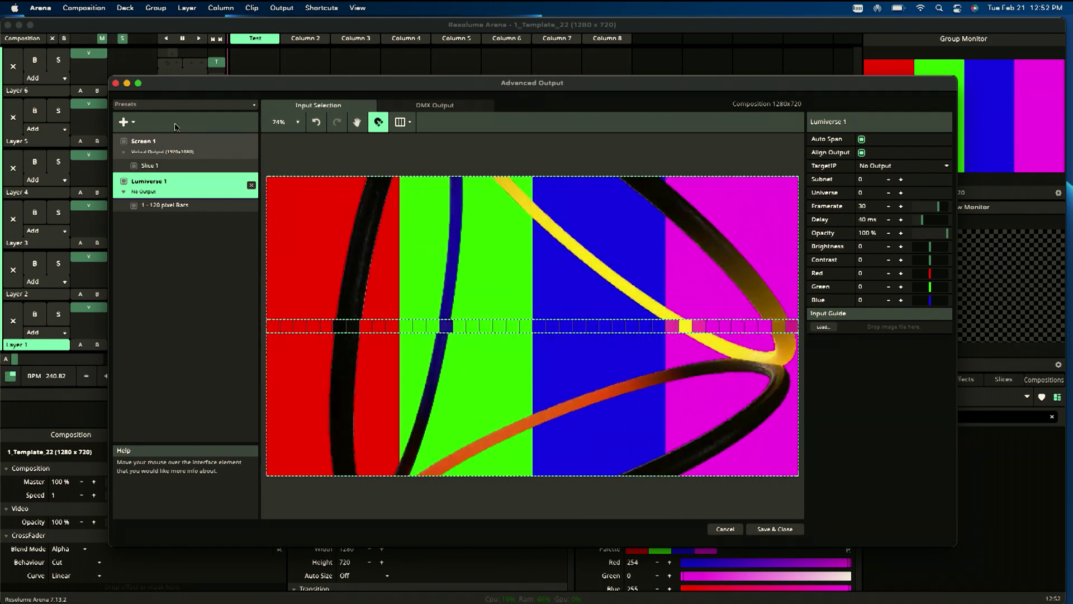
click(176, 140)
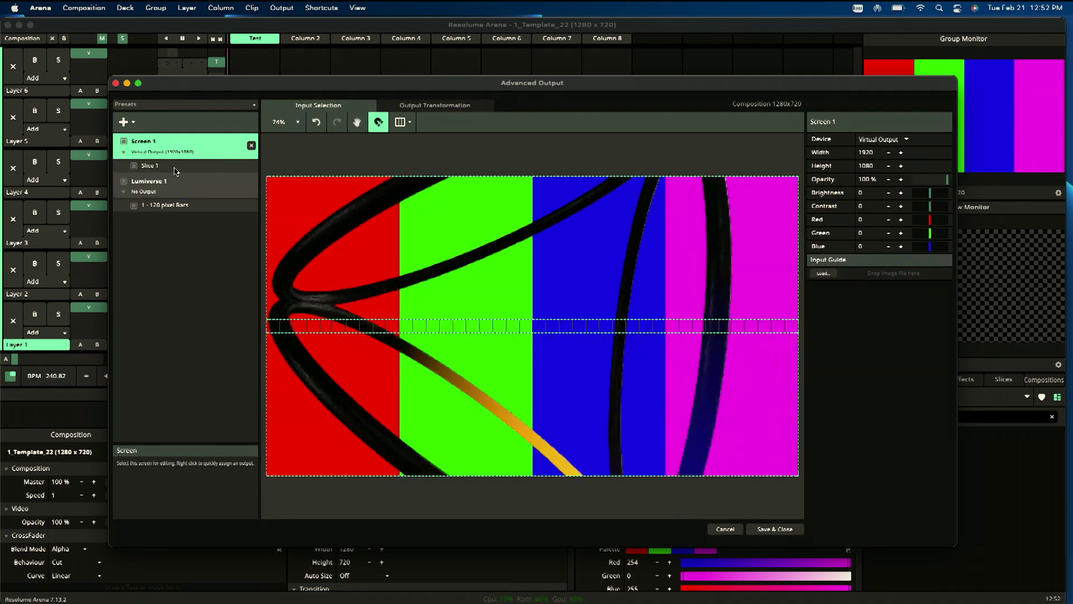
Select Lumiverse 1 and set its target IP to 2.0.15.208 (ArtNet/DMX512 Cvt)
click(177, 191)
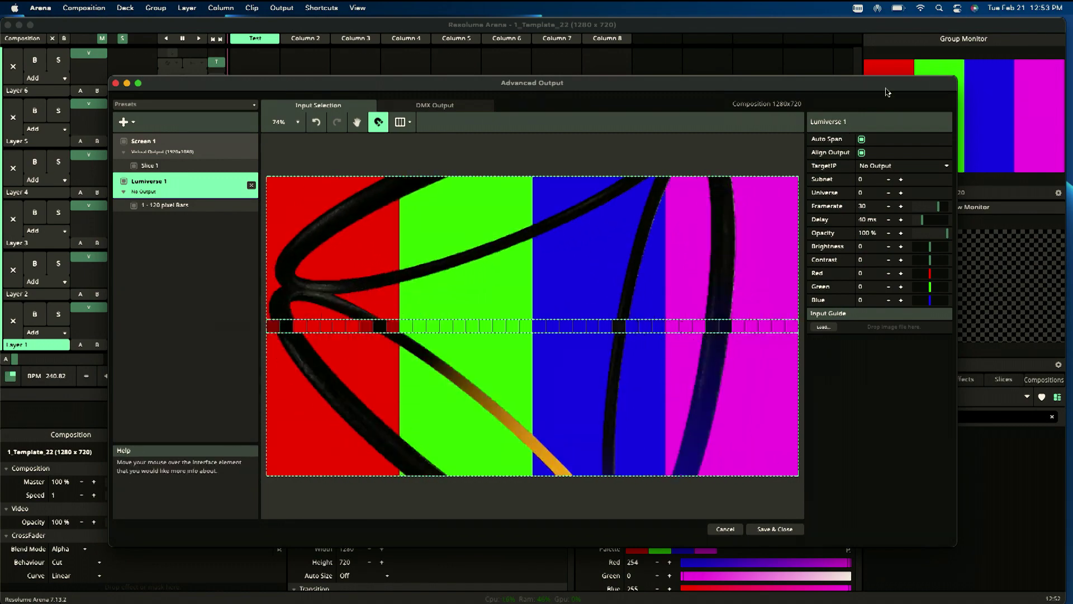
click(880, 167)
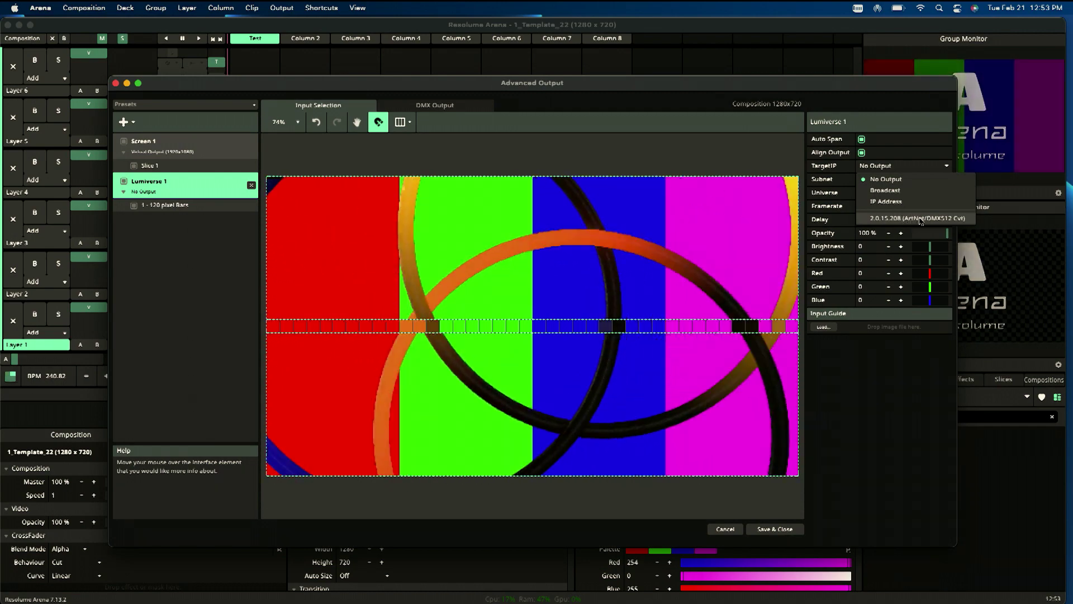
click(890, 219)
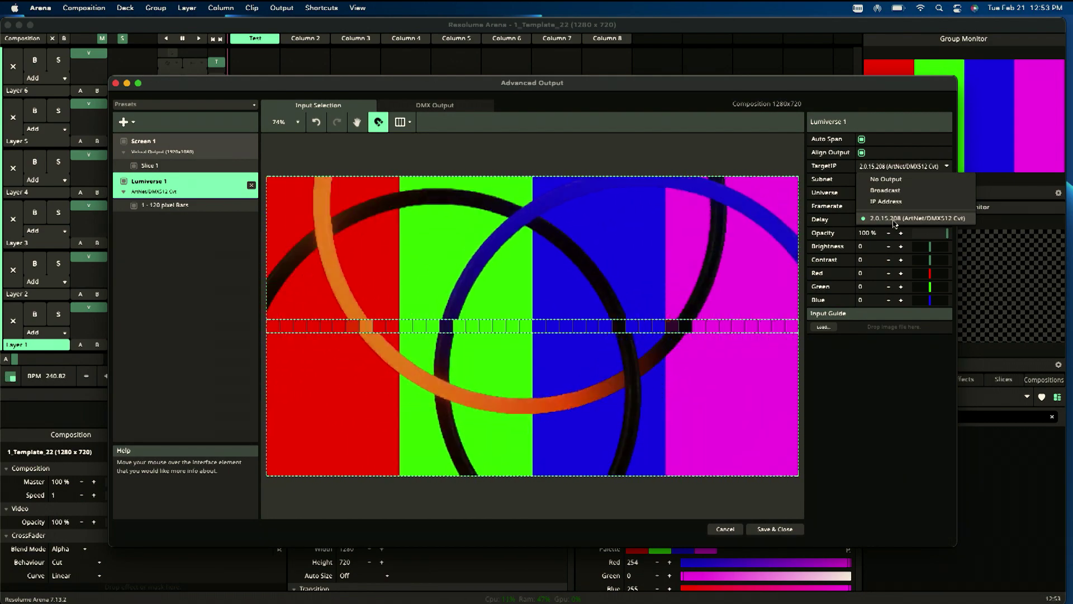
Switch to System Preferences to look over the available settings, and close it again
mouse_move(727, 601)
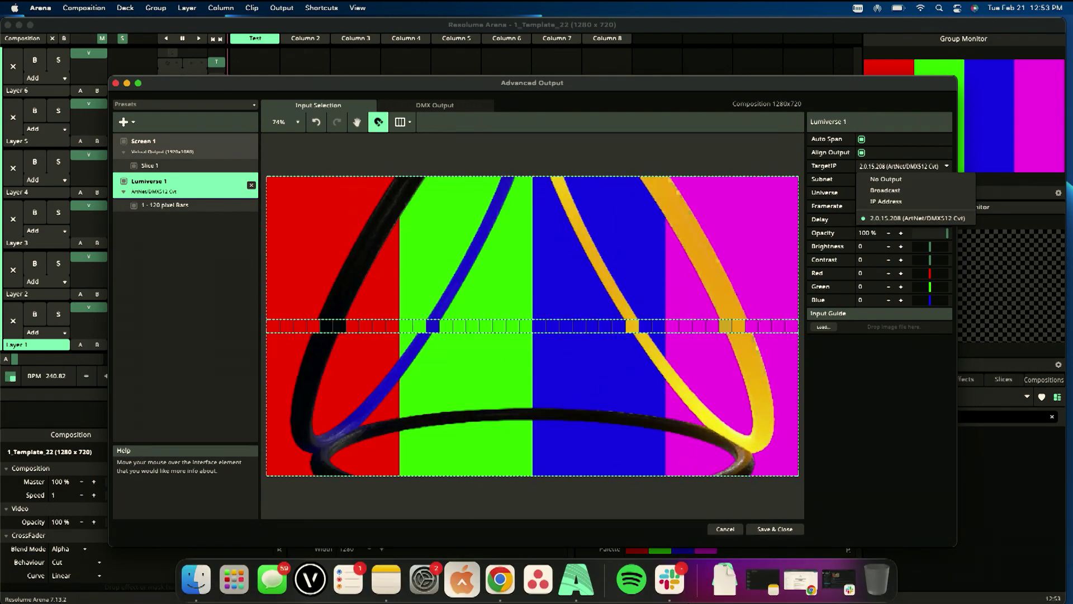
click(427, 582)
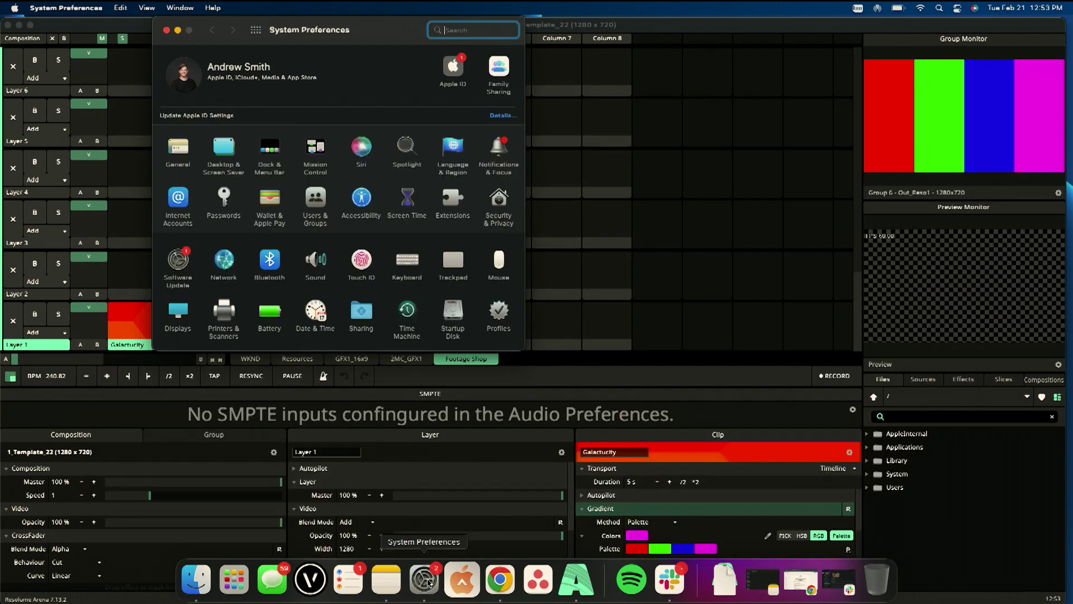
click(166, 31)
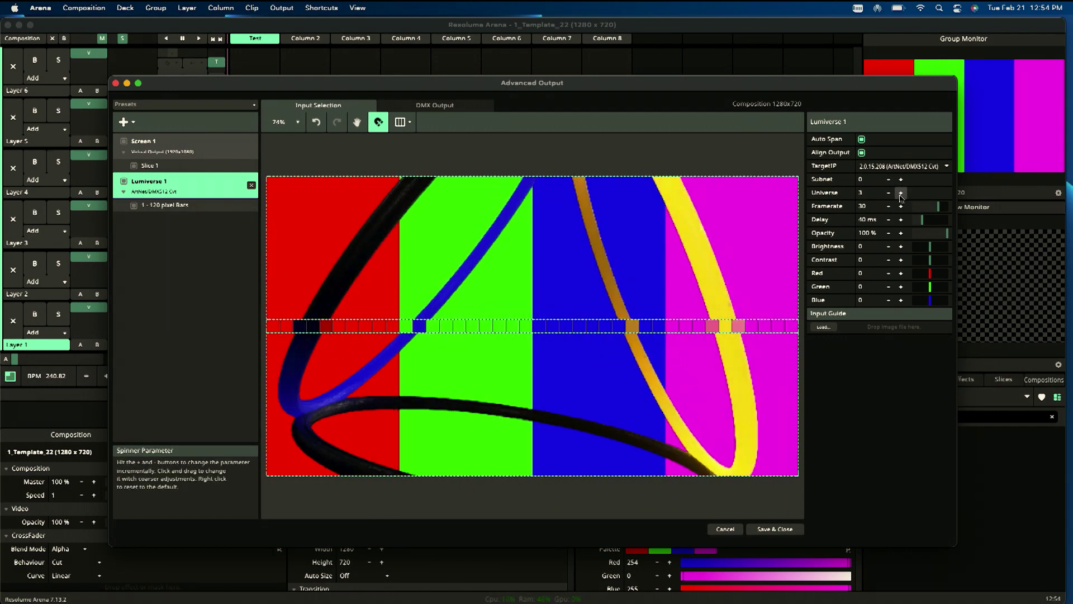
Try a manual IP address as Lumiverse 1's target, return it to 2.0.15.208 (ArtNet/DMX512 Cvt), and set the universe to 4
click(889, 193)
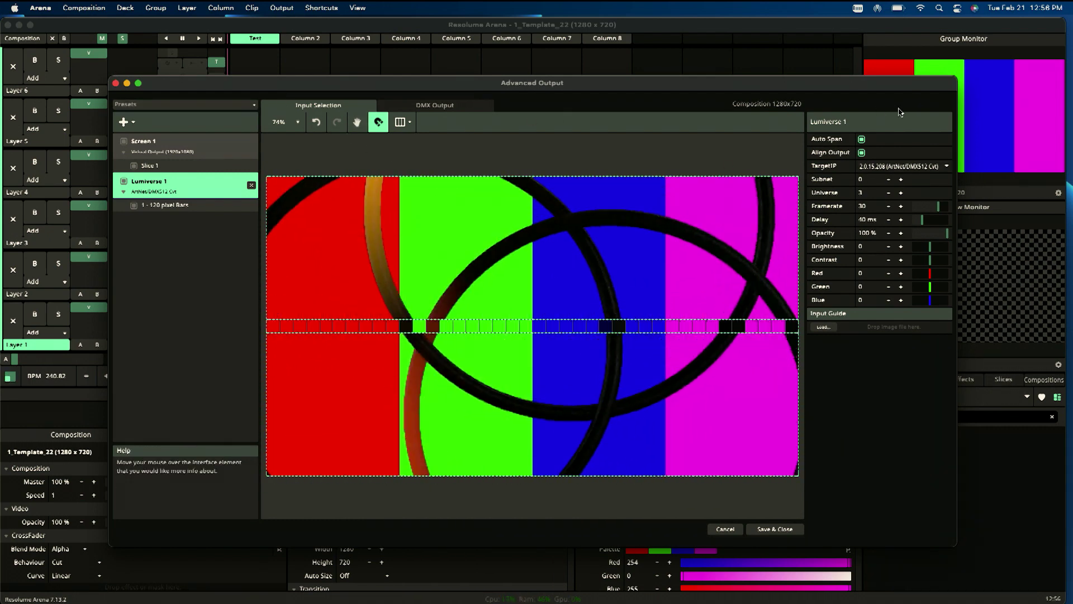
click(903, 166)
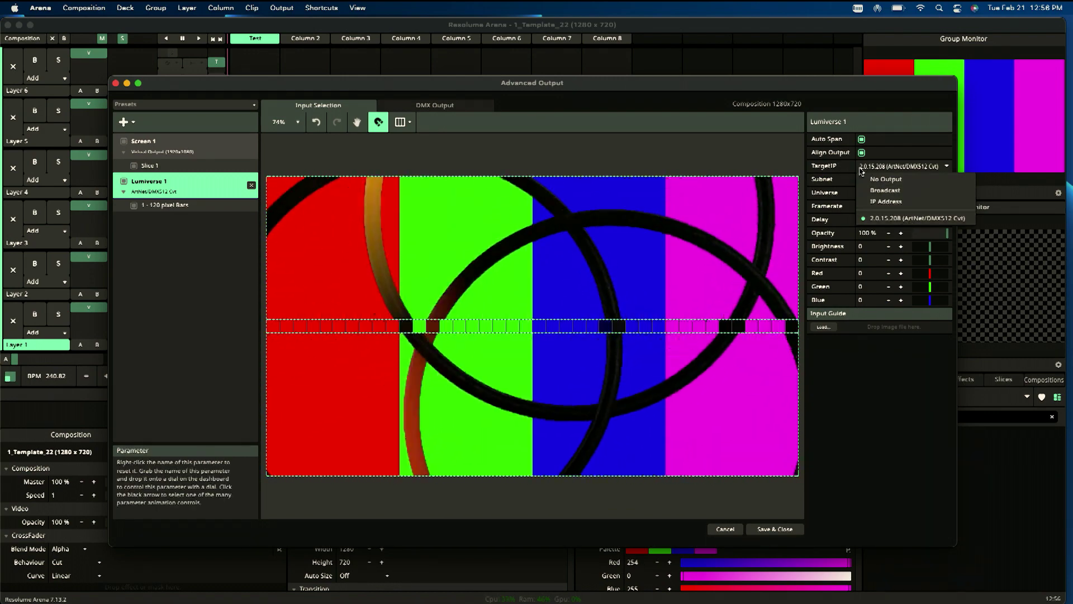
click(881, 203)
click(898, 180)
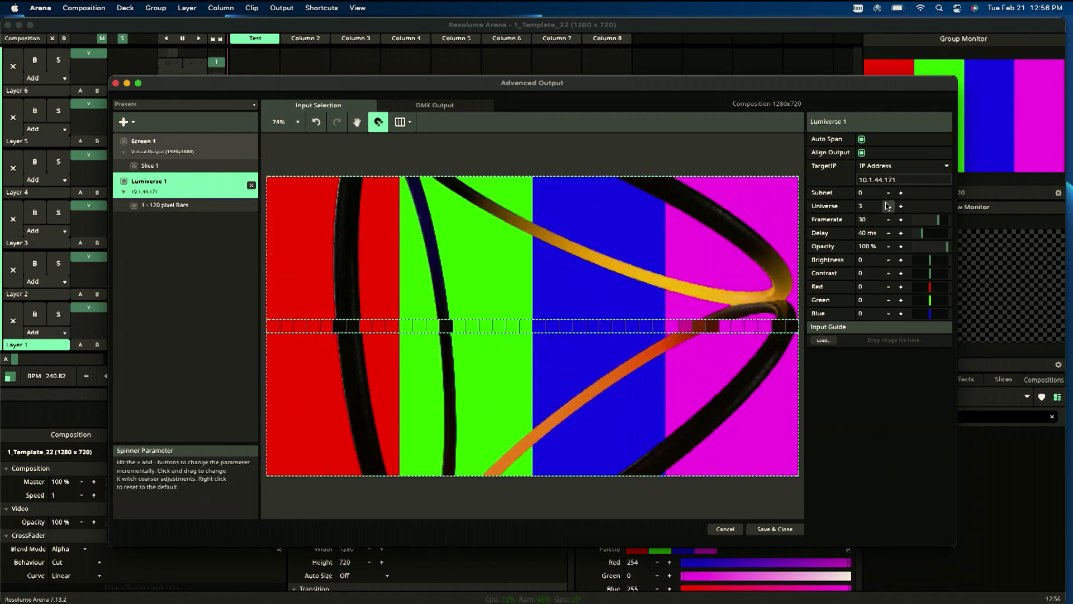
click(910, 168)
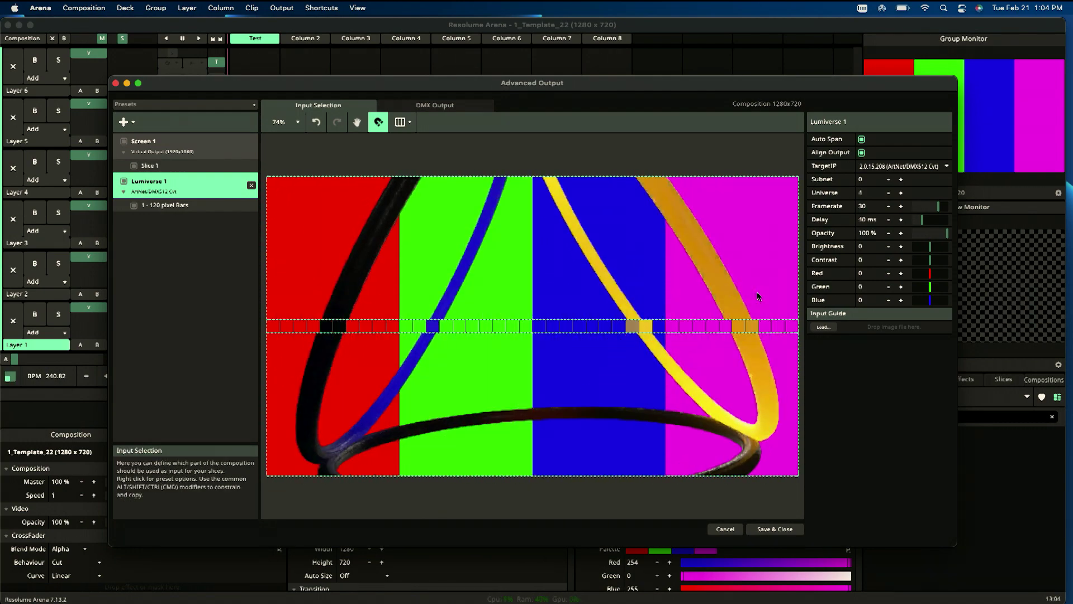
Rename Lumiverse 1 as Pixel 1
click(597, 322)
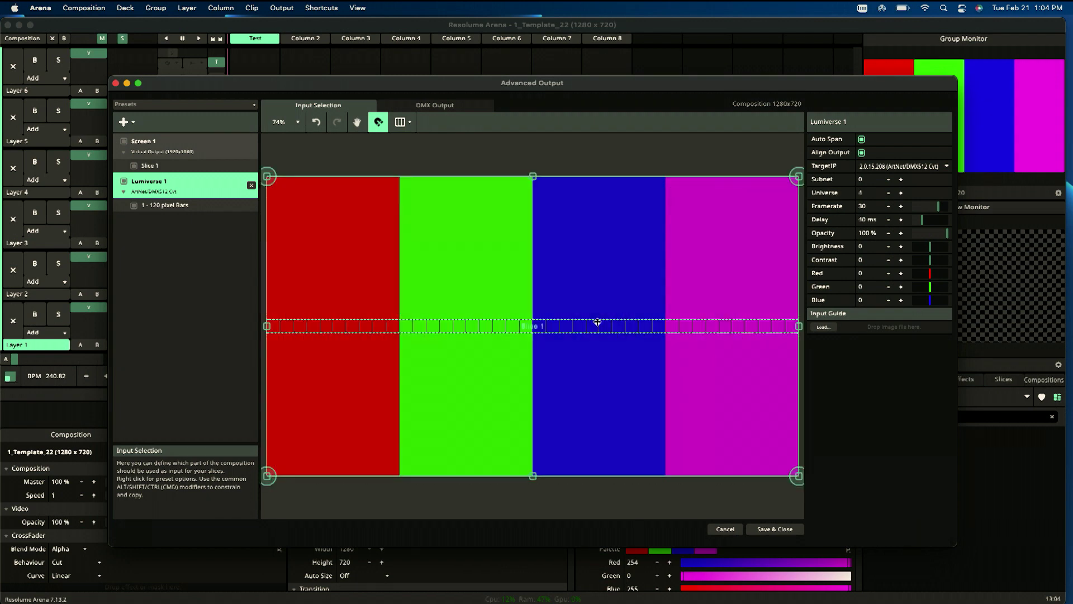
click(196, 207)
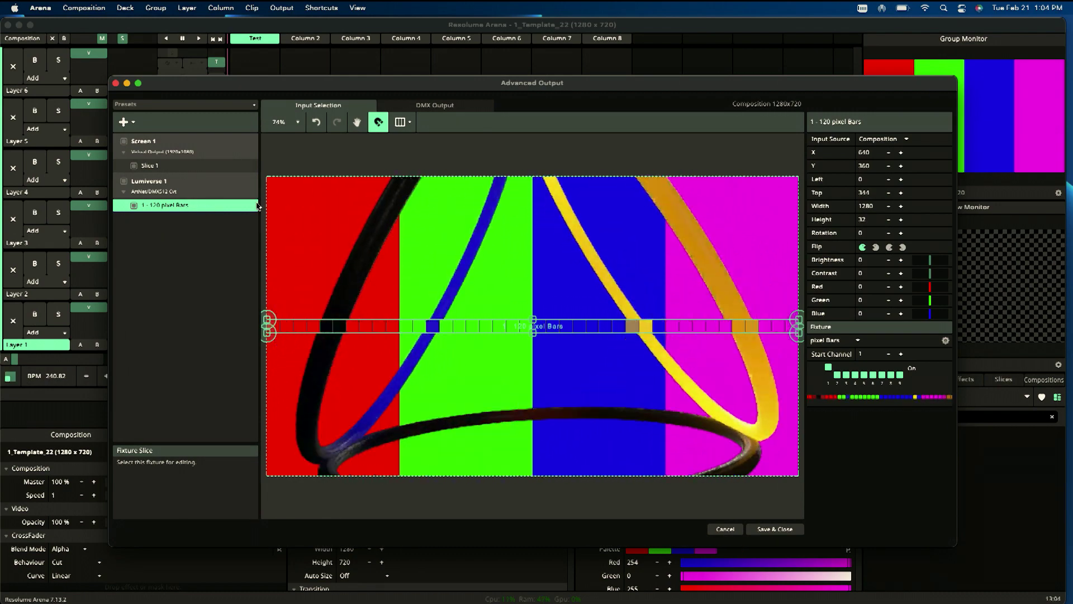
click(189, 183)
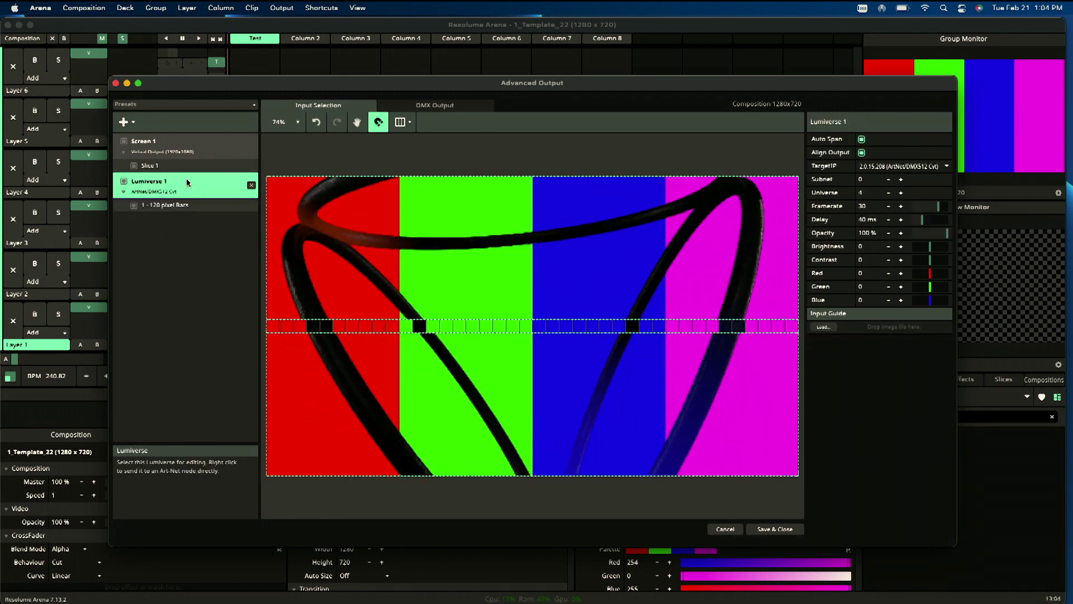
double_click(155, 180)
text(Pixel 1)
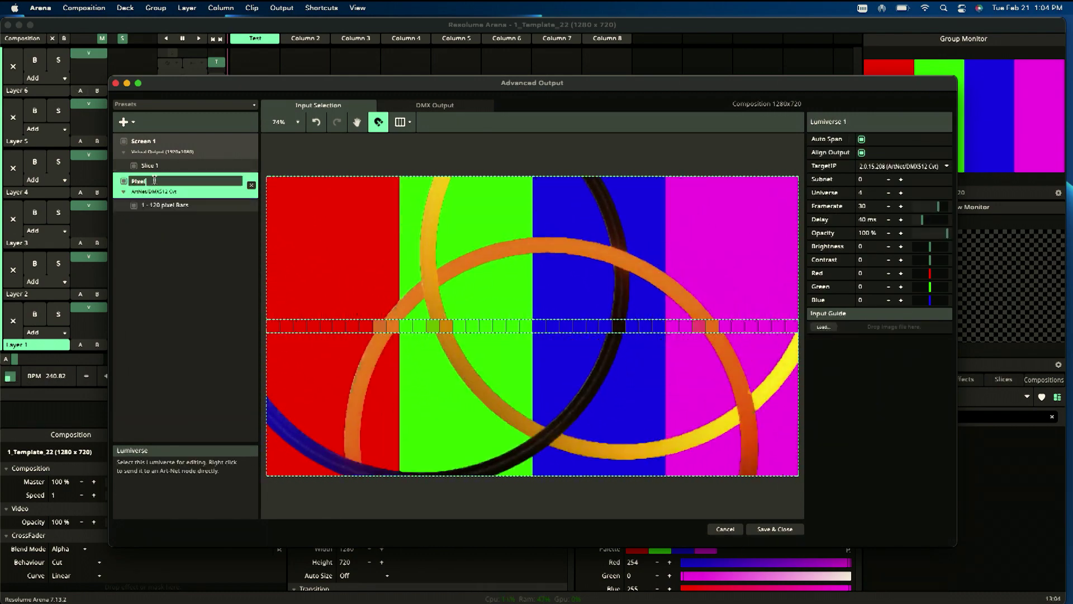
key(Return)
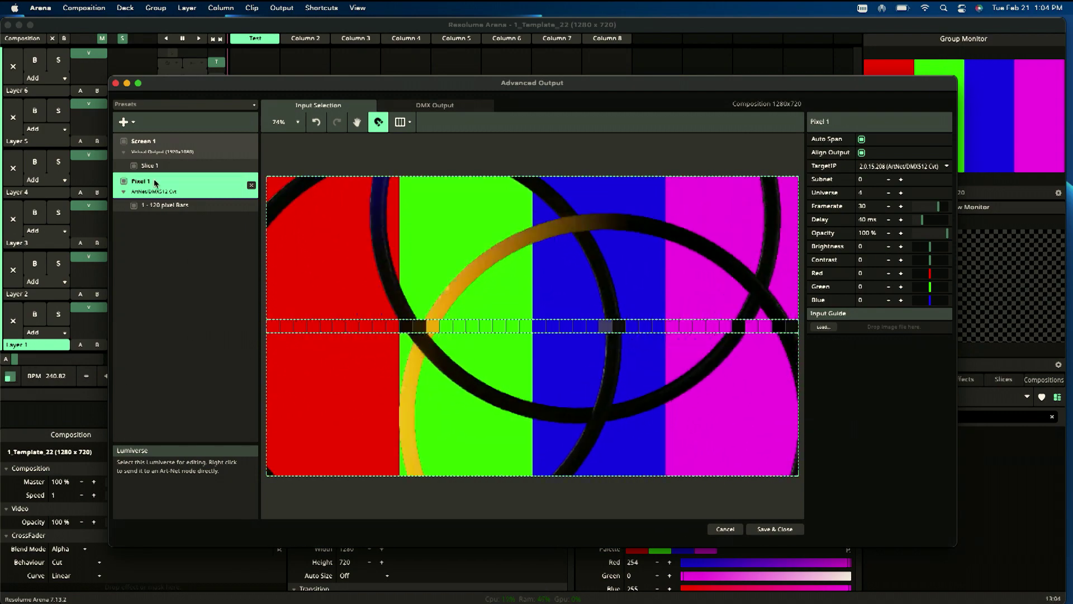
Try 511 as the start channel of the pixel Bars fixture, and reset it to 1
click(176, 206)
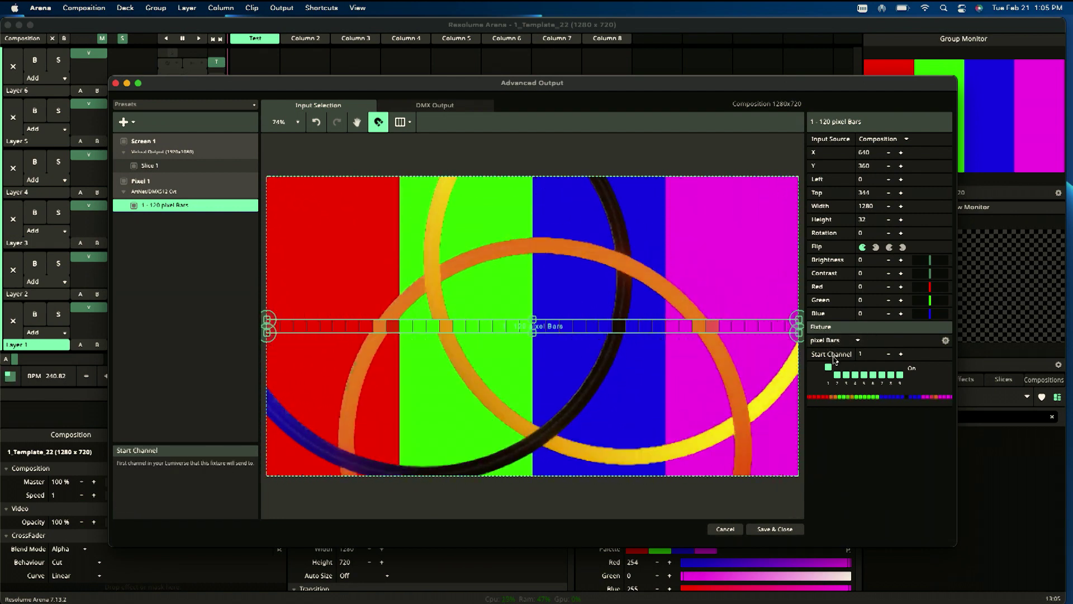
double_click(862, 355)
text(5)
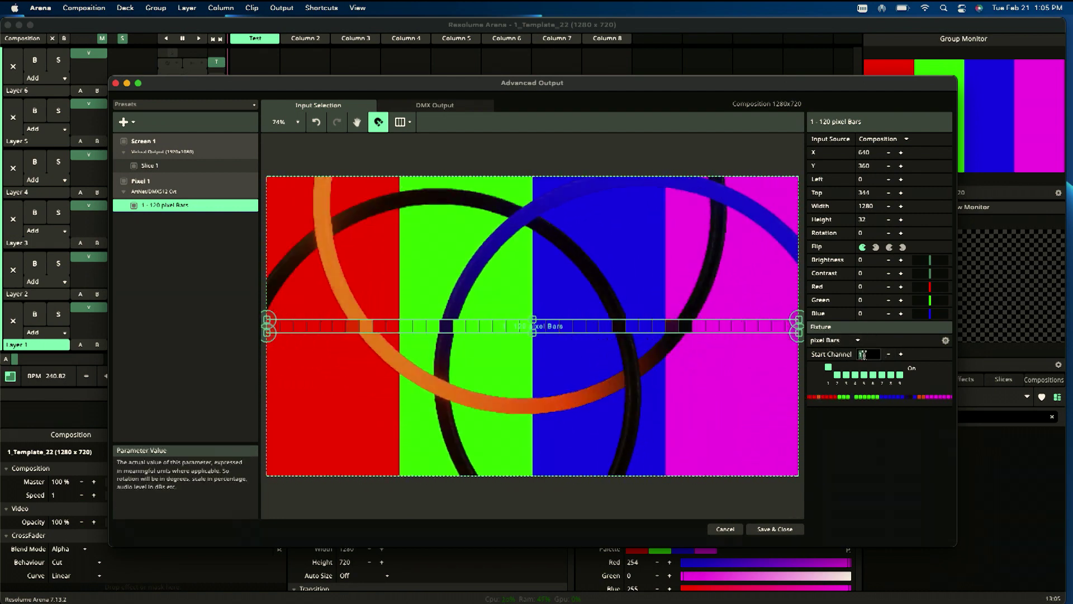
text(11)
key(Return)
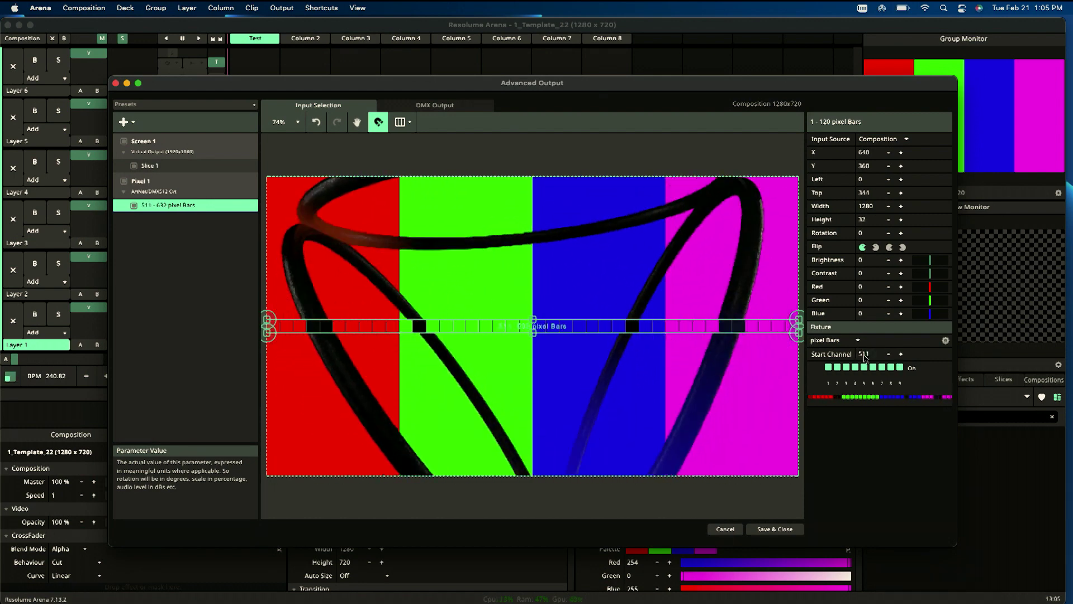
double_click(864, 355)
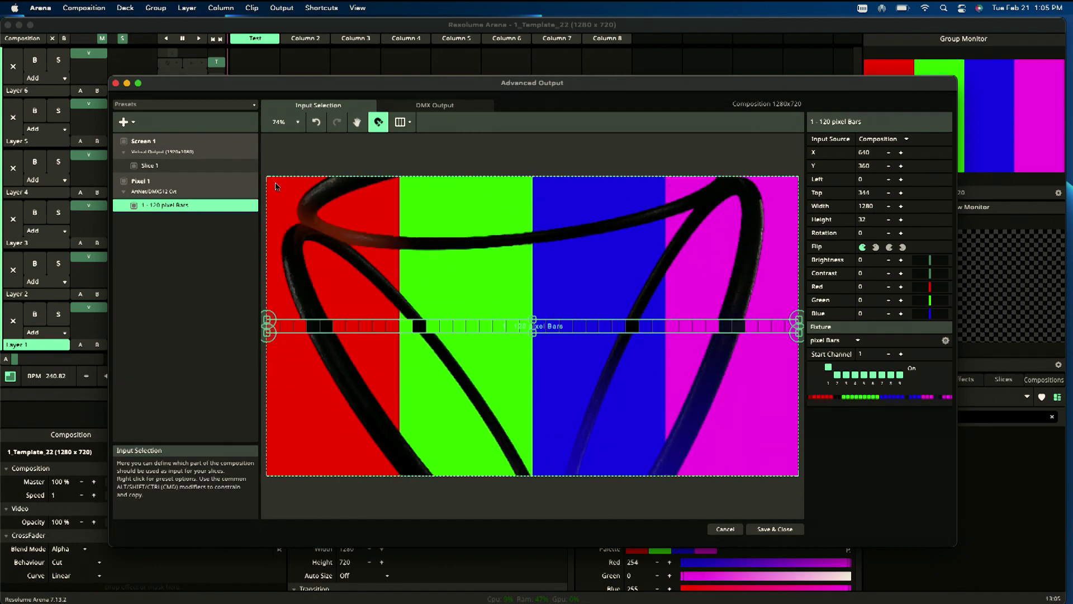
Add three more pixel Bars DMX fixtures to the Pixel 1 Lumiverse
click(122, 126)
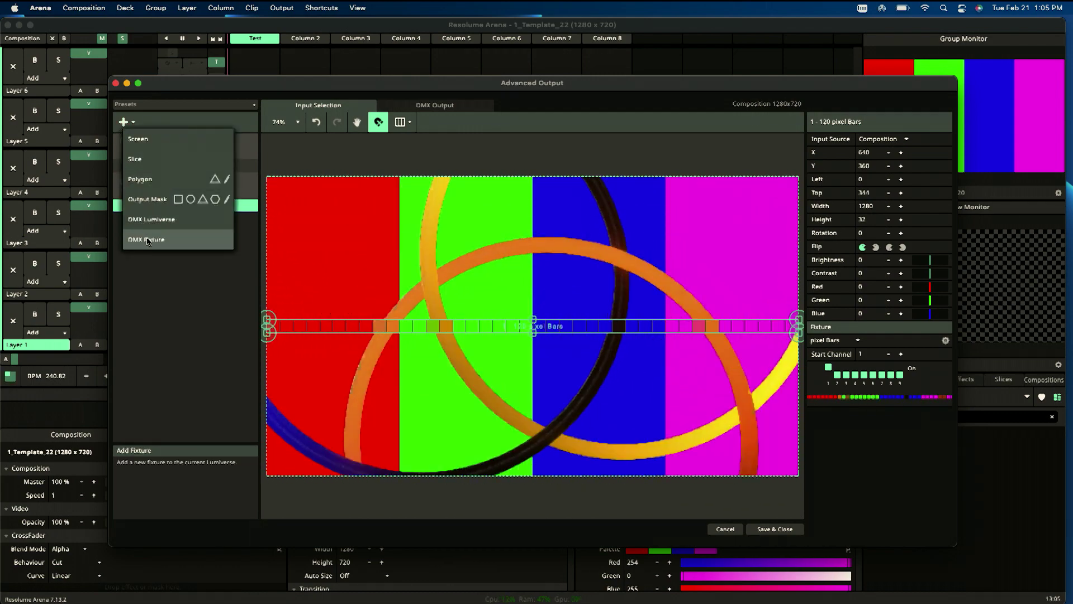
click(148, 237)
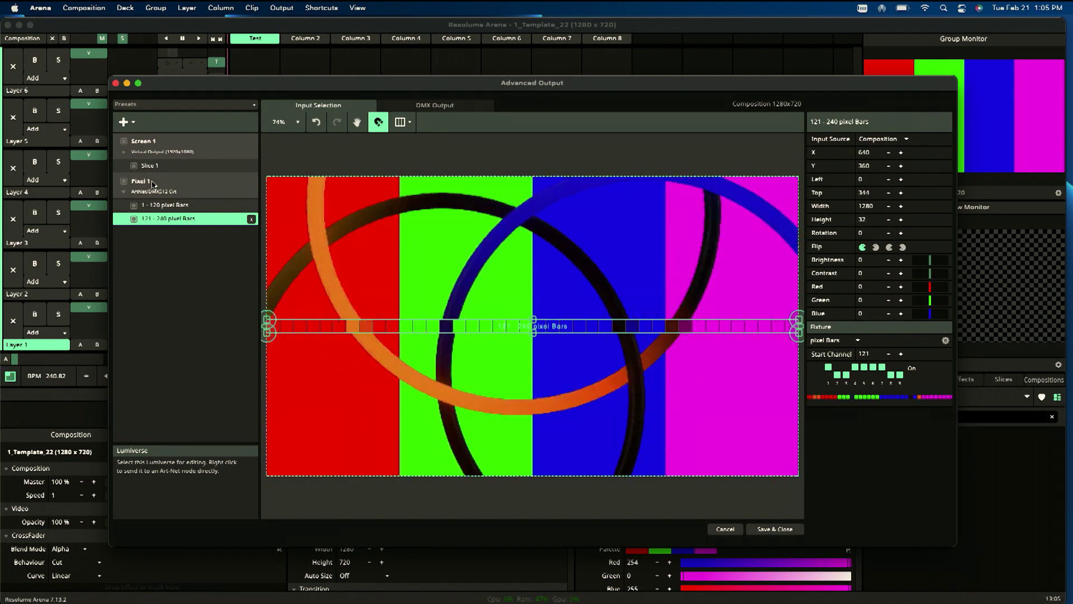
click(123, 122)
click(147, 239)
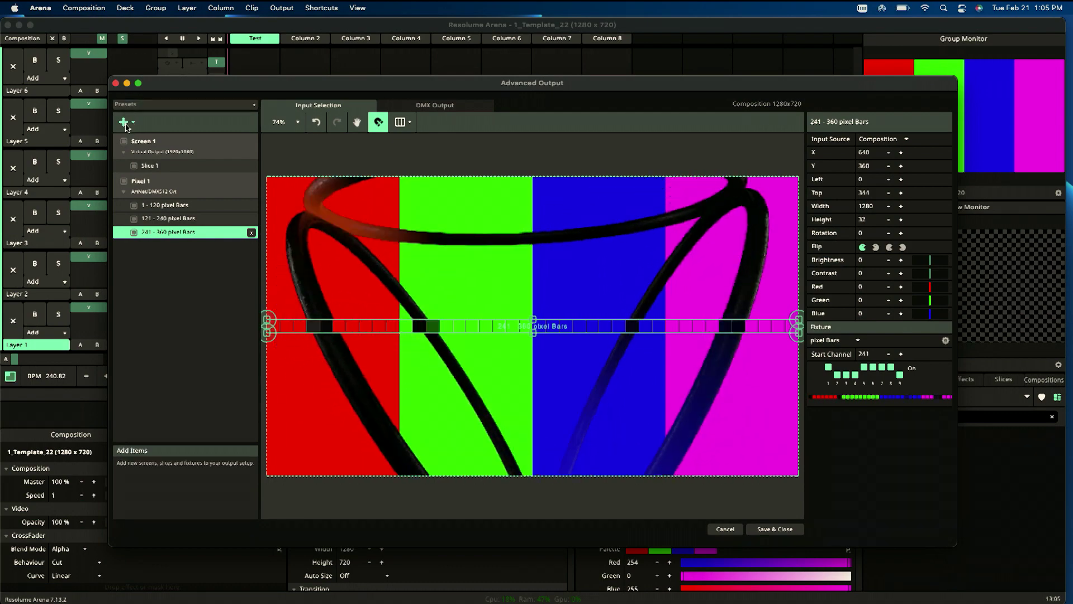
click(126, 126)
click(144, 232)
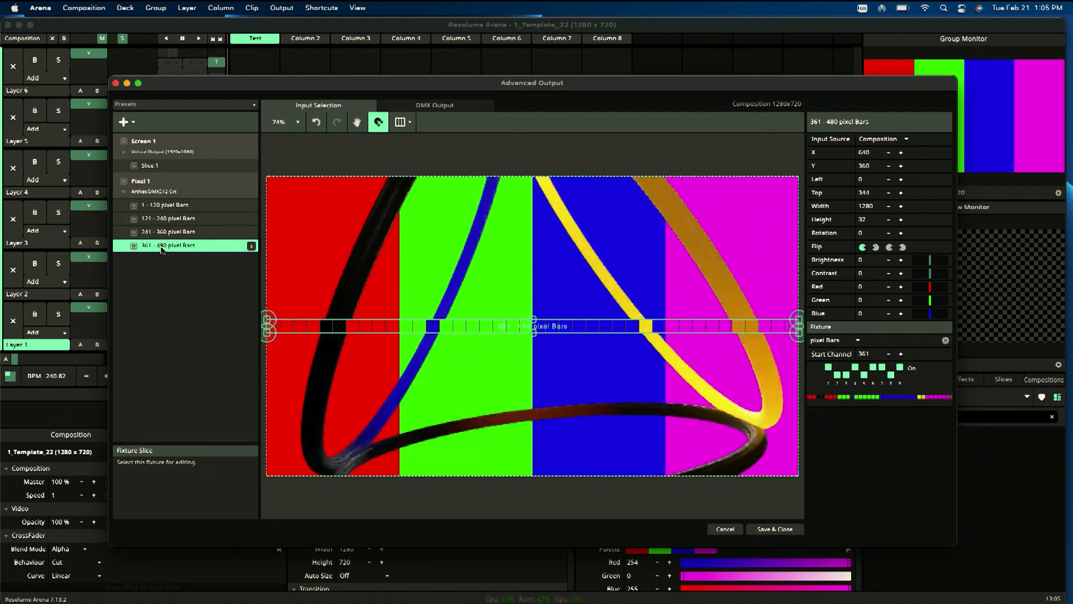
Remove the three extra pixel Bars fixtures, keeping only the one starting at channel 1
click(162, 204)
click(124, 122)
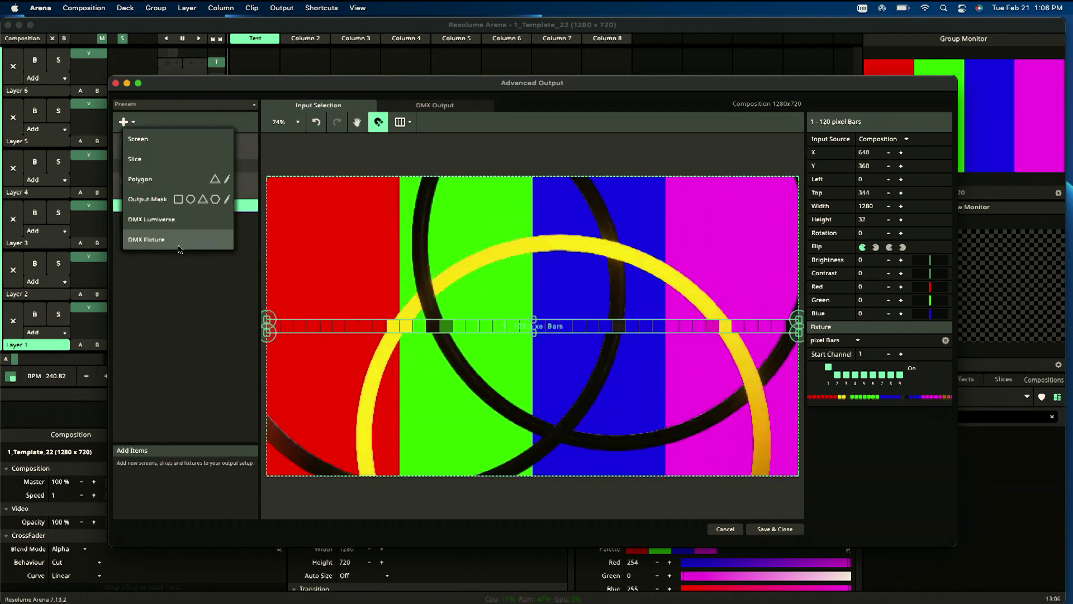
key(Escape)
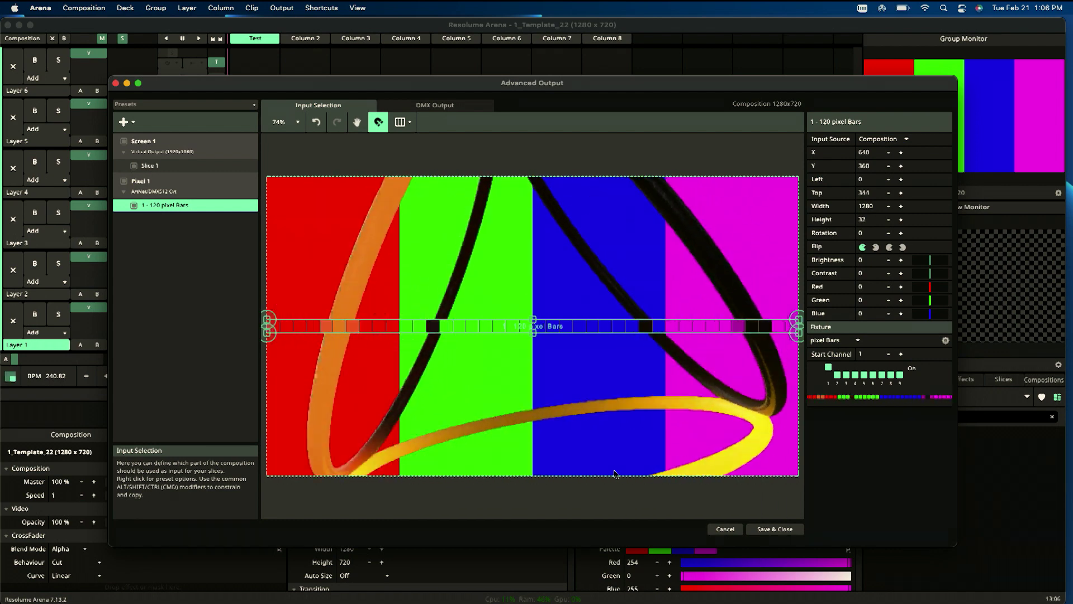
Close the Advanced Output and open the Fixture Editor
key(Escape)
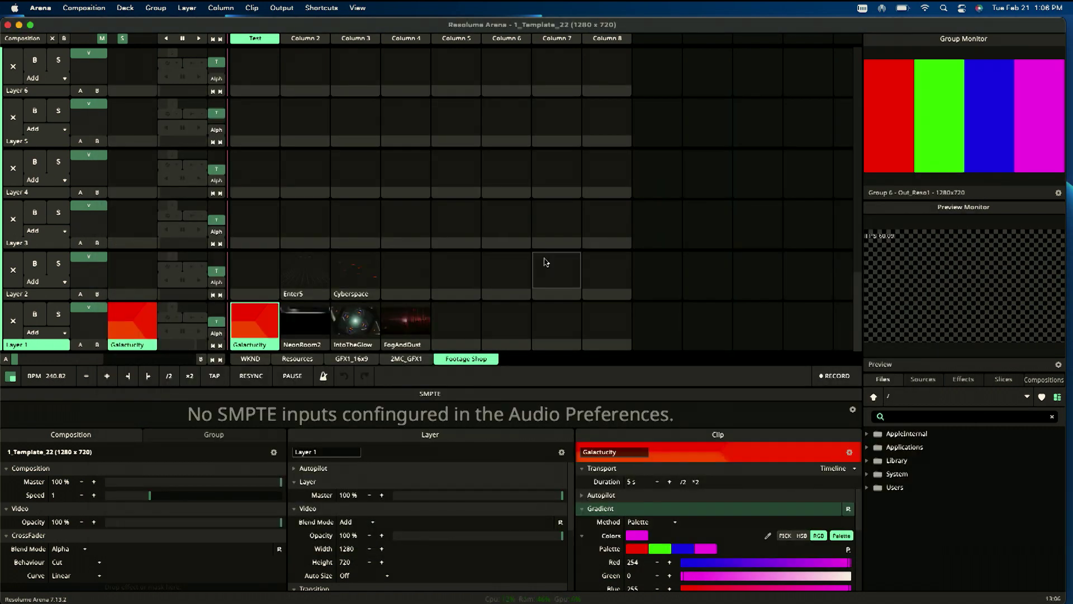
click(80, 8)
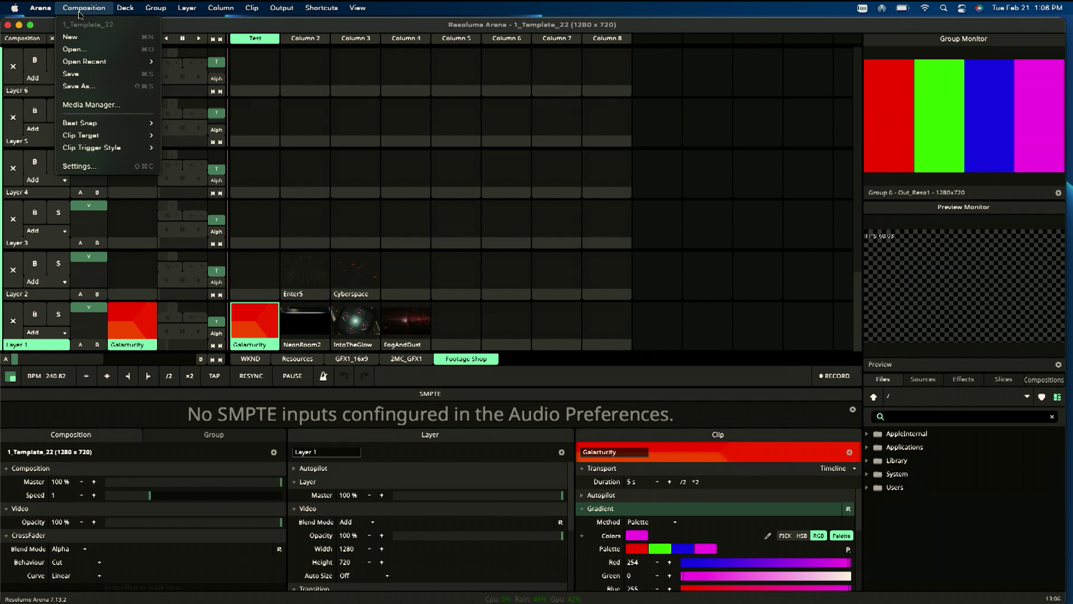
click(45, 9)
click(76, 8)
mouse_move(51, 6)
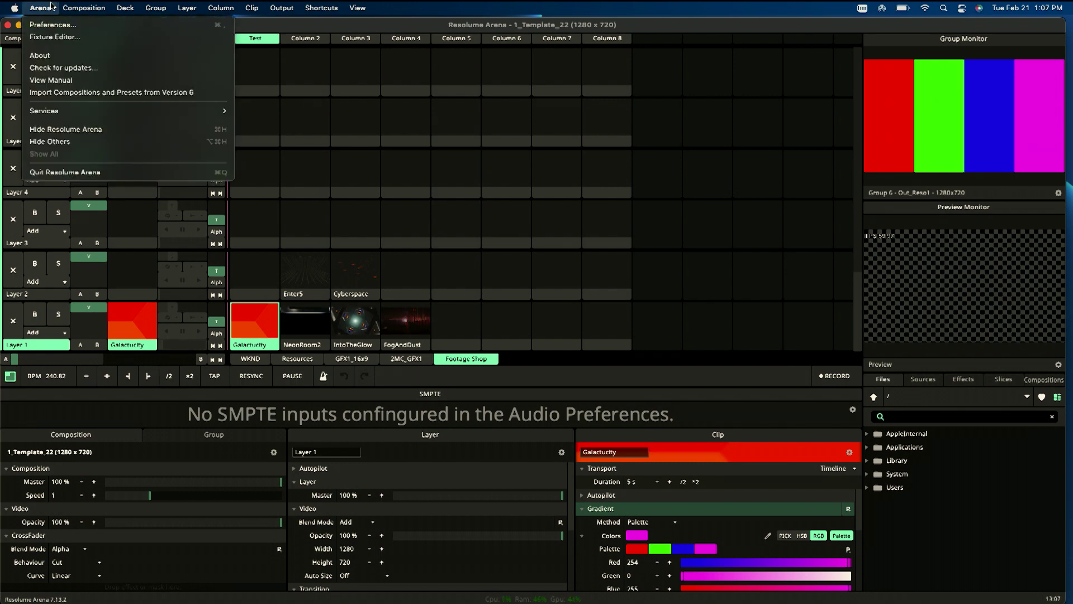
click(49, 37)
Try a width of 50 pixels for the pixel bars fixture, and restore it to 40
click(305, 157)
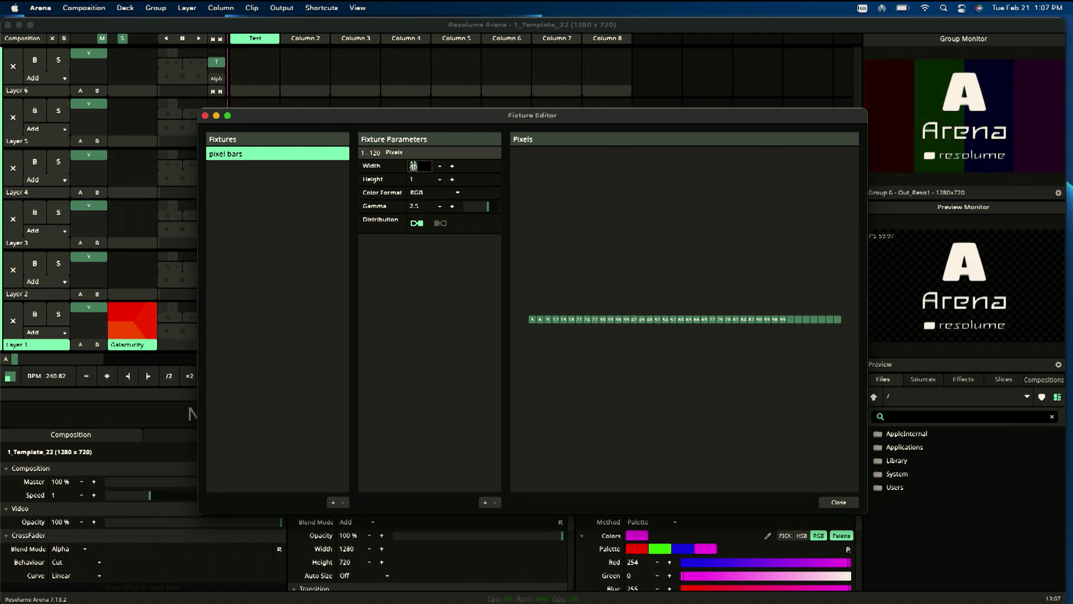
text(50)
key(Return)
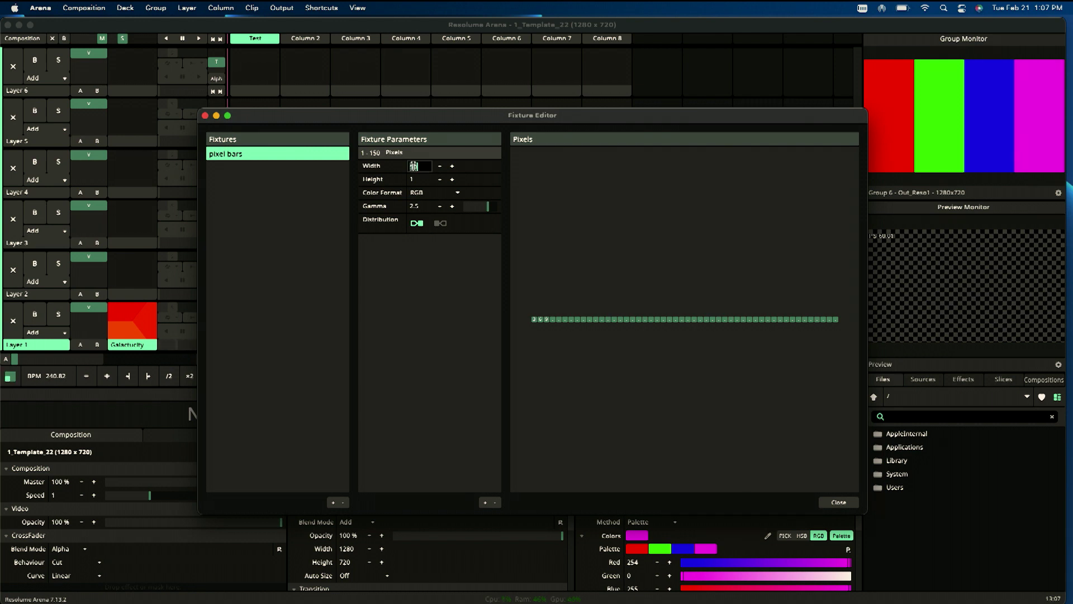
key(Return)
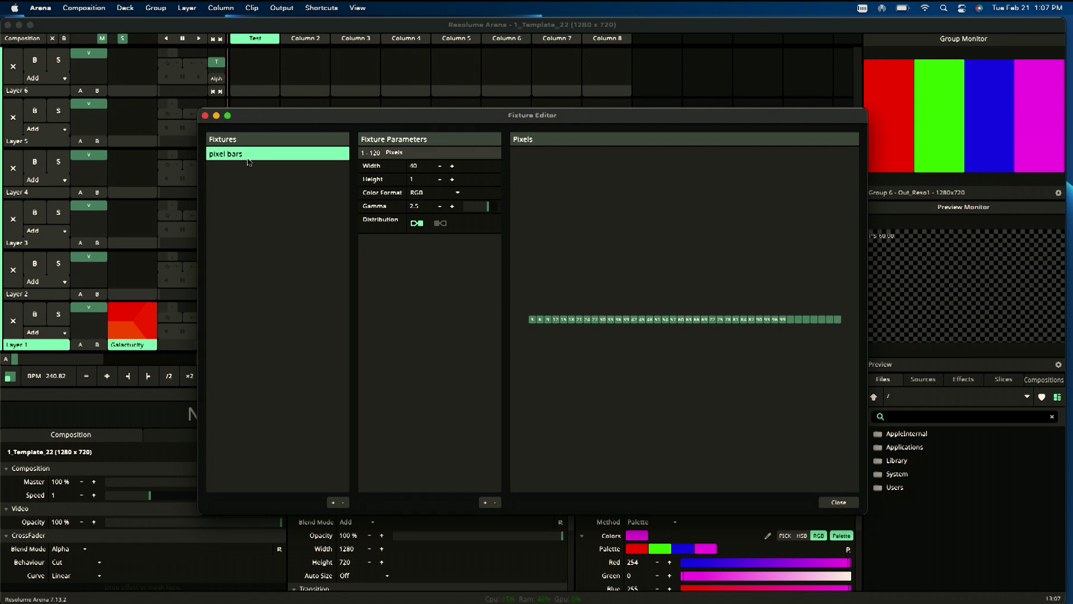
click(41, 8)
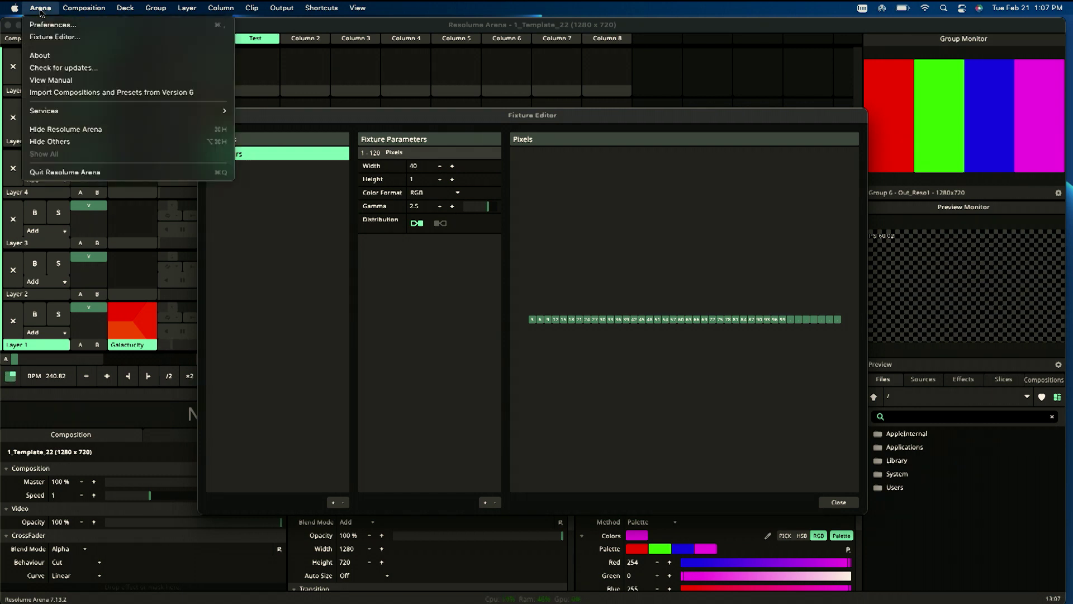
Try a height of 3 pixels for the pixel bars fixture in the Fixture Editor, and close the editor
click(46, 38)
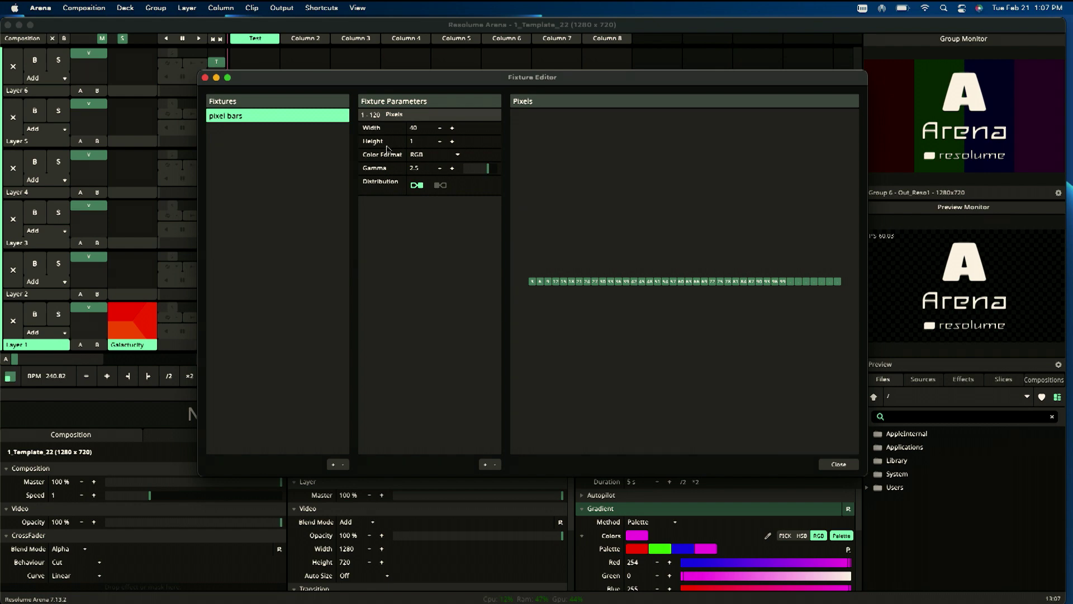
double_click(237, 117)
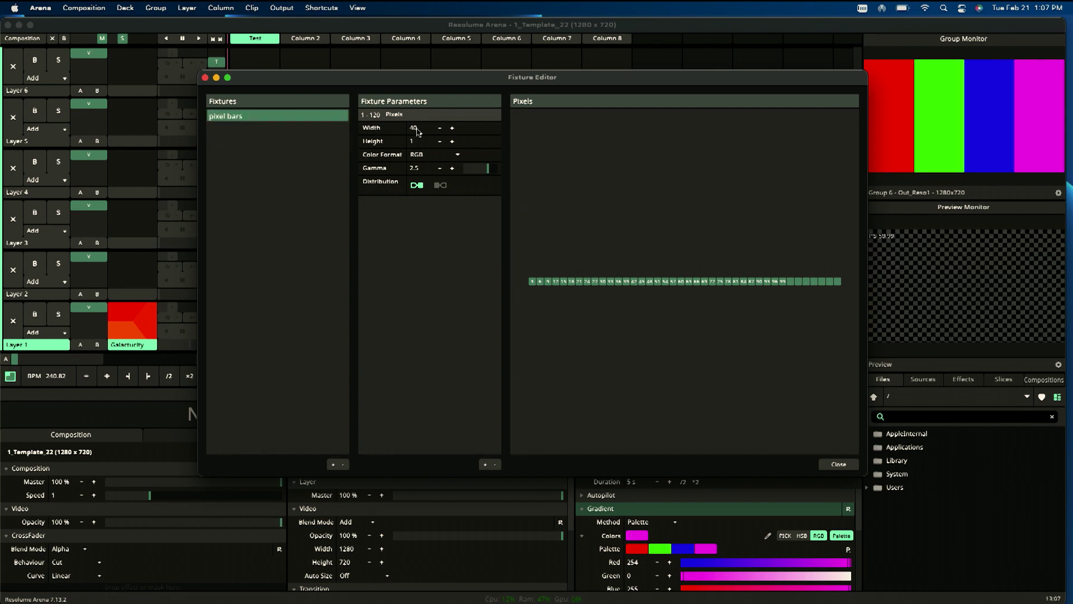
double_click(415, 142)
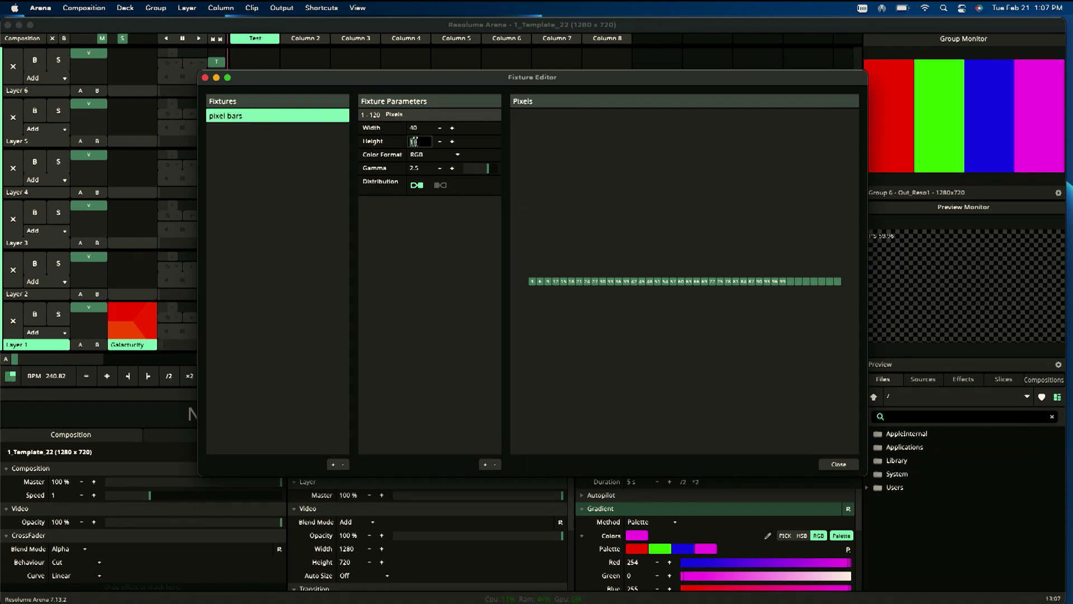
text(3)
key(Return)
click(855, 466)
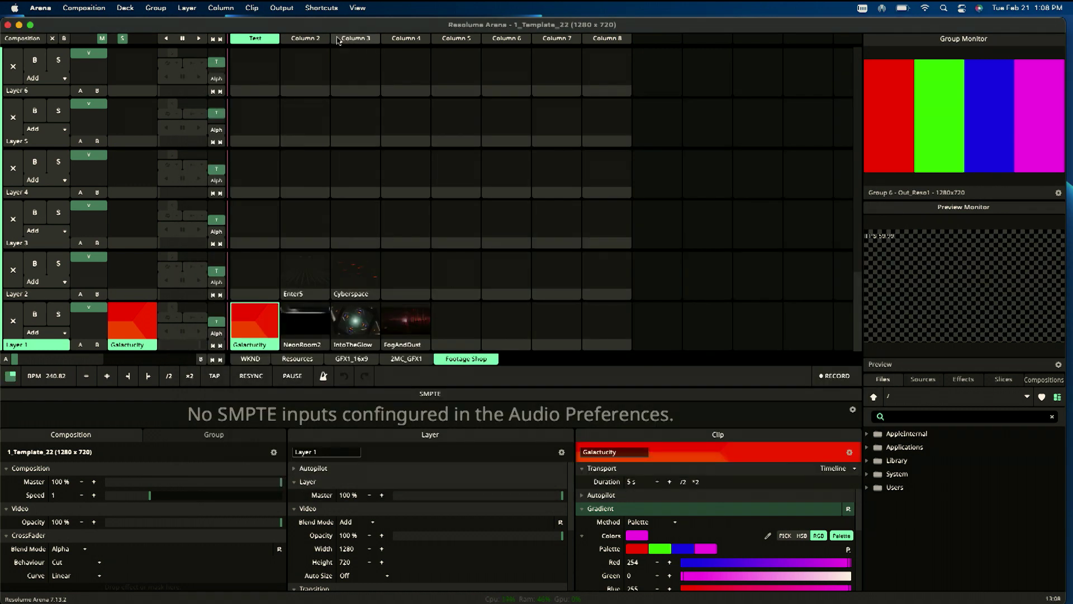
Open the Advanced Output and select the 1 - 120 Pixel fixture under the Pixel 1 Lumiverse
click(282, 8)
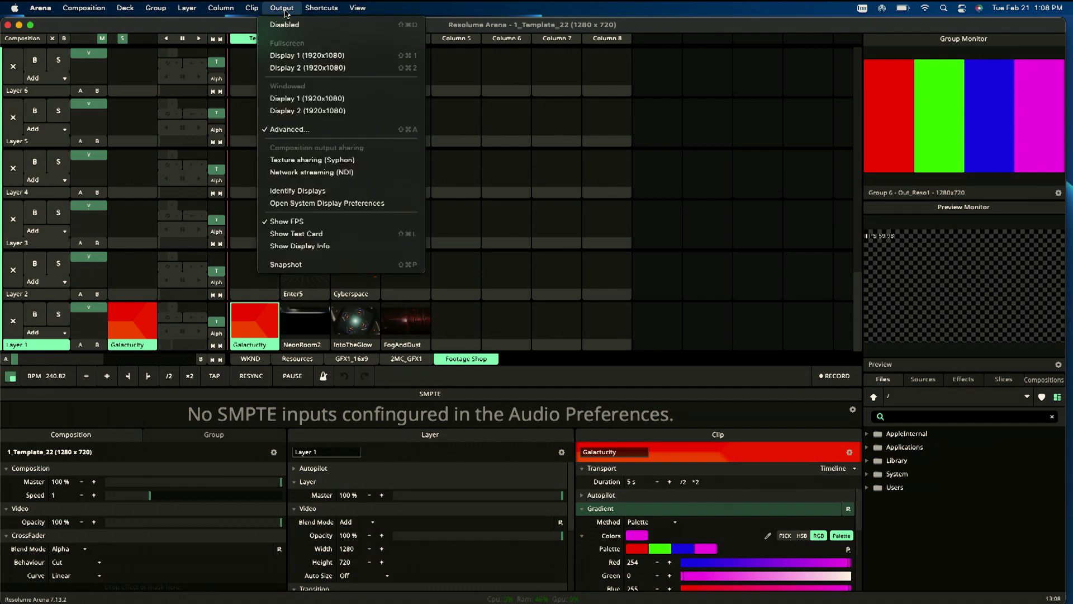
click(296, 131)
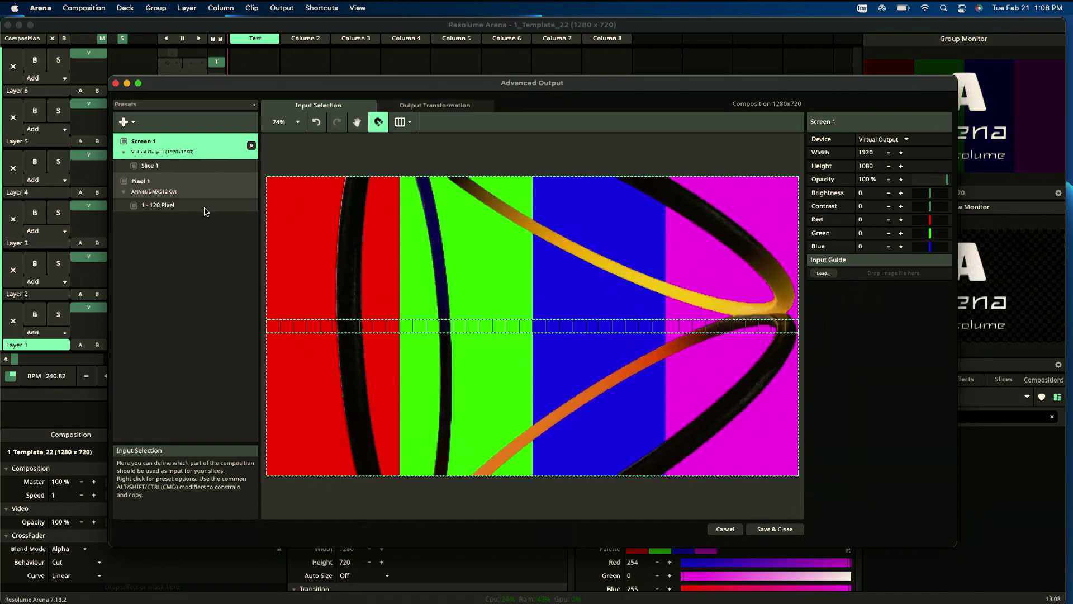
click(201, 195)
click(151, 207)
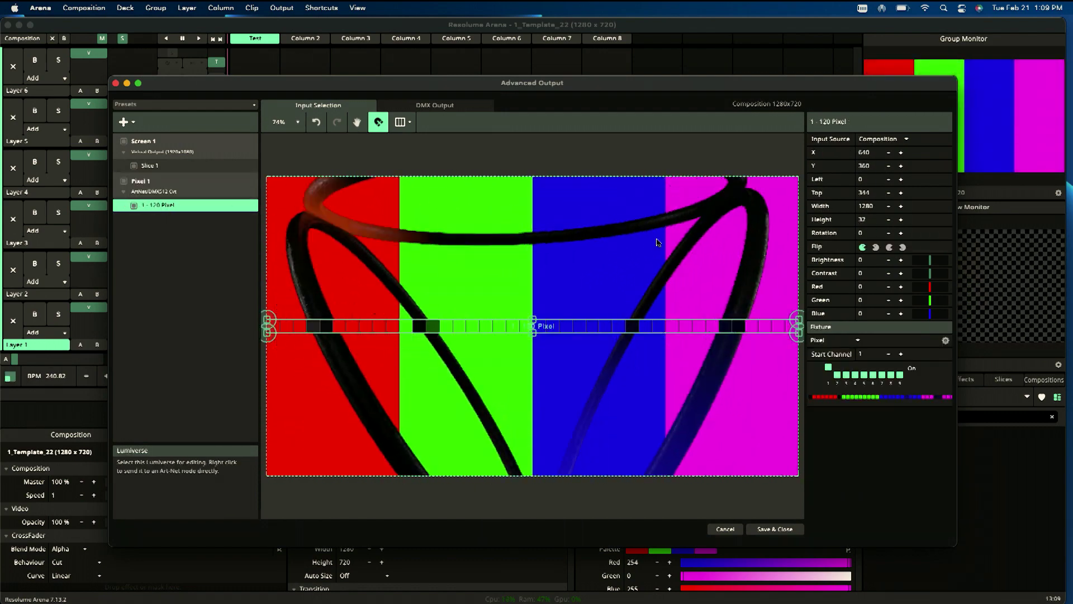
Try the Dummy Fixture profile on the selected fixture, restore it to Pixel, and save and close the Advanced Output
click(825, 342)
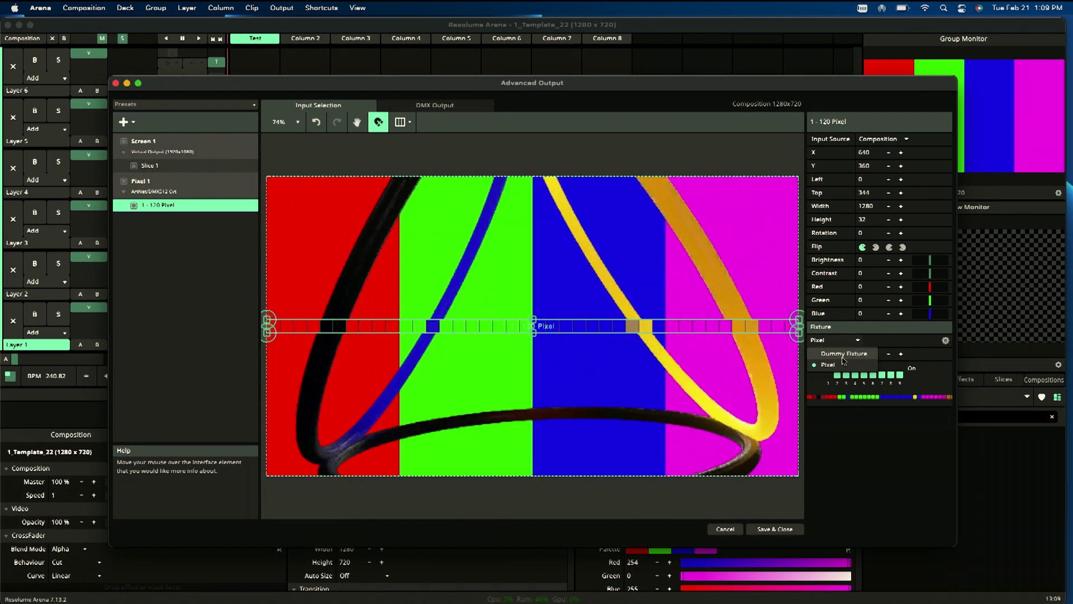
click(844, 356)
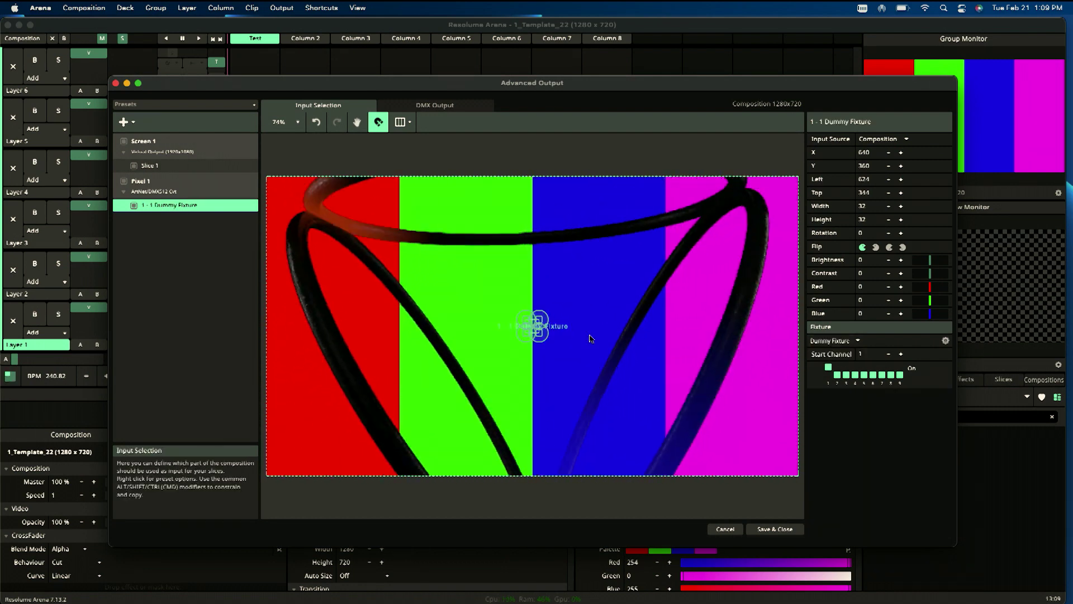
click(846, 341)
click(829, 365)
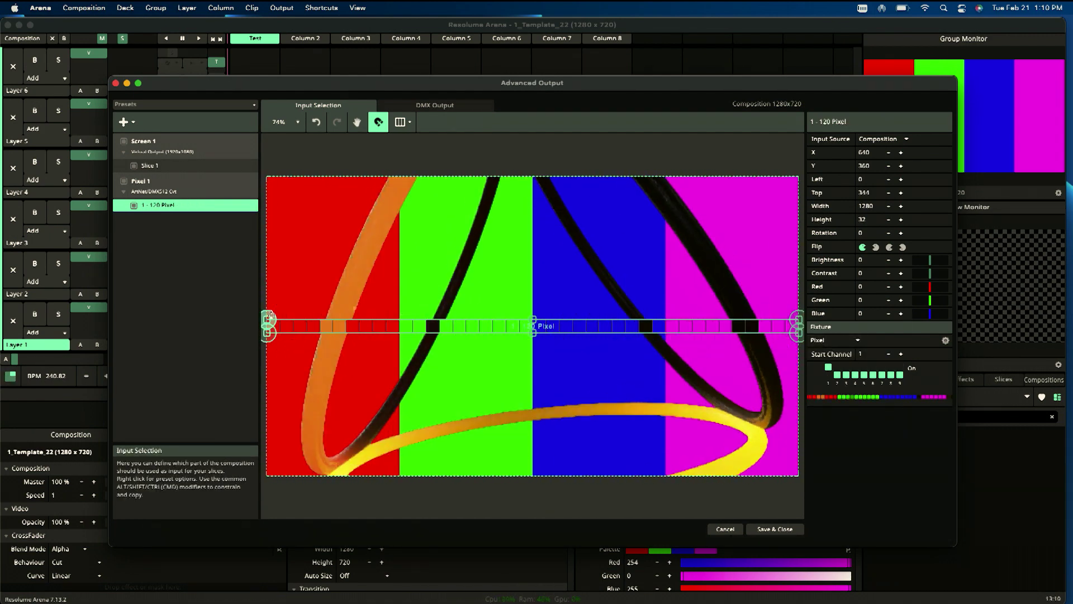
click(778, 529)
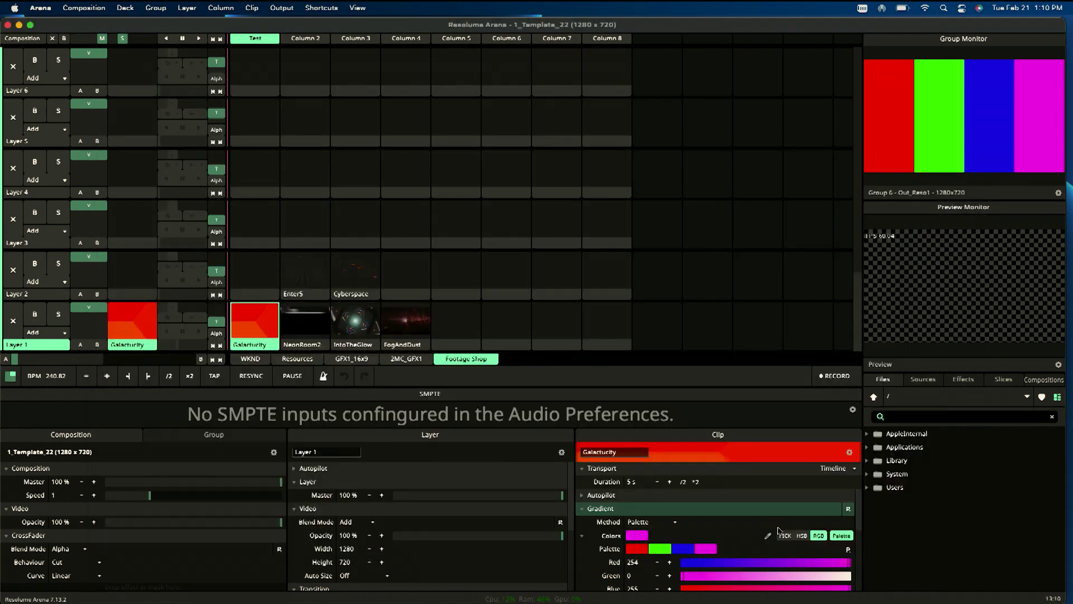
Examine the pixel fixture's parameters and pixel layout in the Fixture Editor, and close the editor
click(41, 7)
click(50, 32)
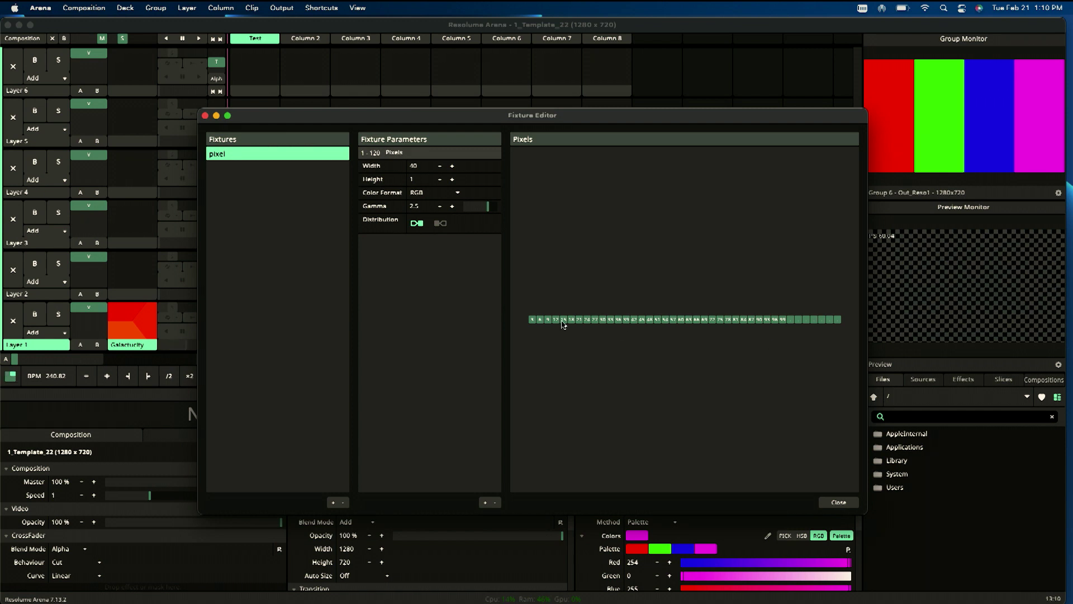
click(838, 502)
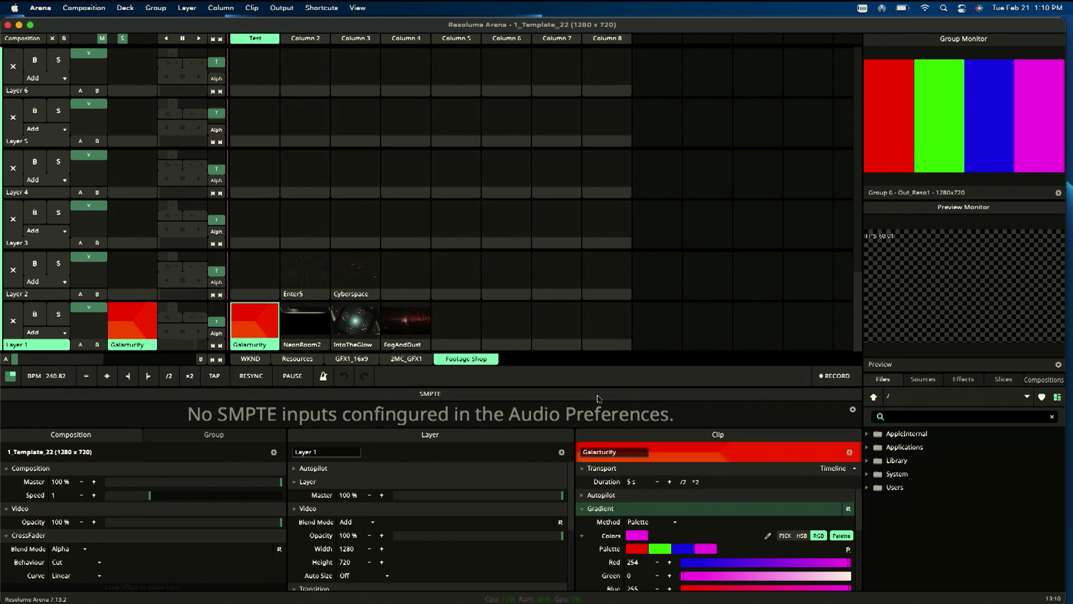
Reopen the Advanced Output and add a second DMX fixture to the Pixel 1 Lumiverse
click(282, 8)
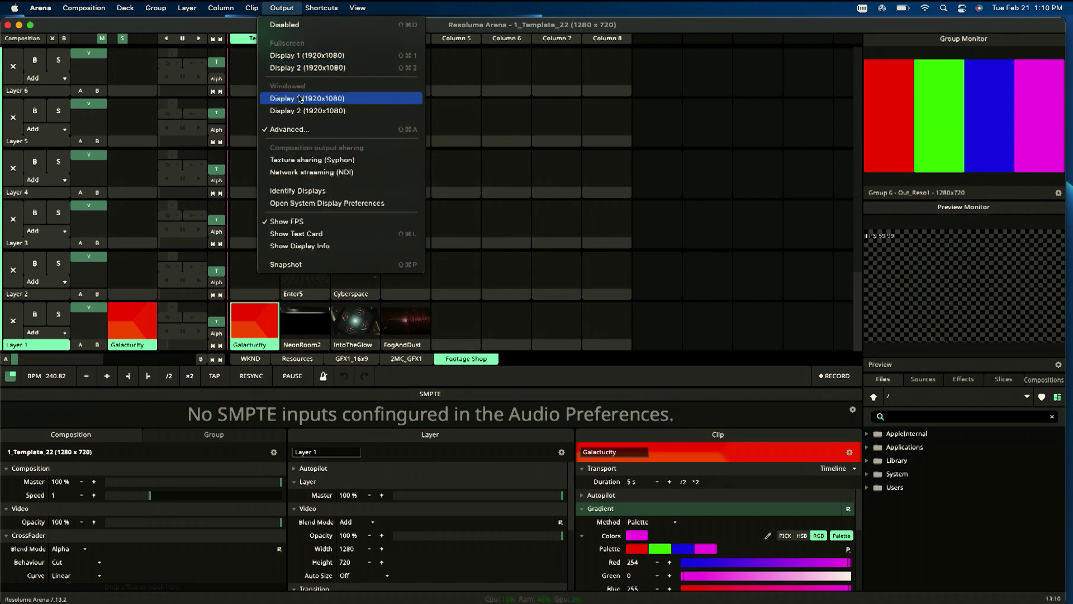
click(290, 129)
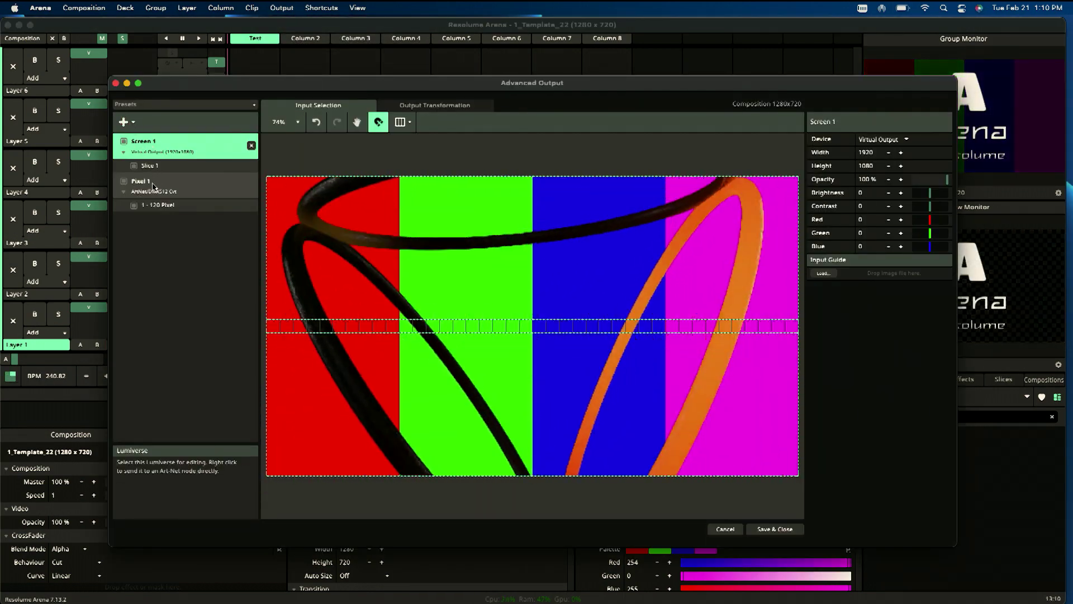
click(154, 187)
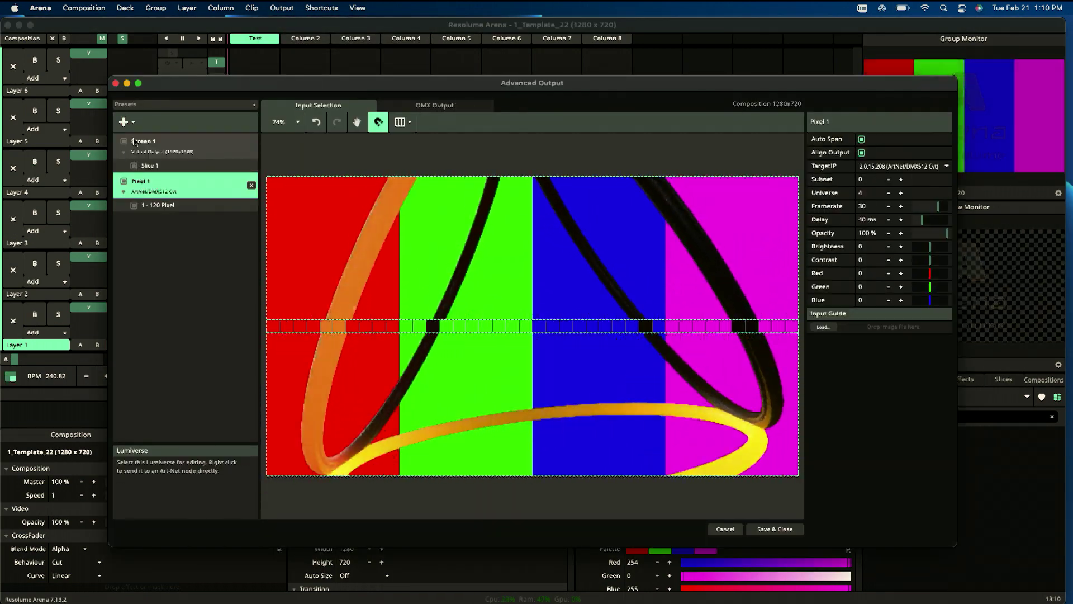
click(126, 128)
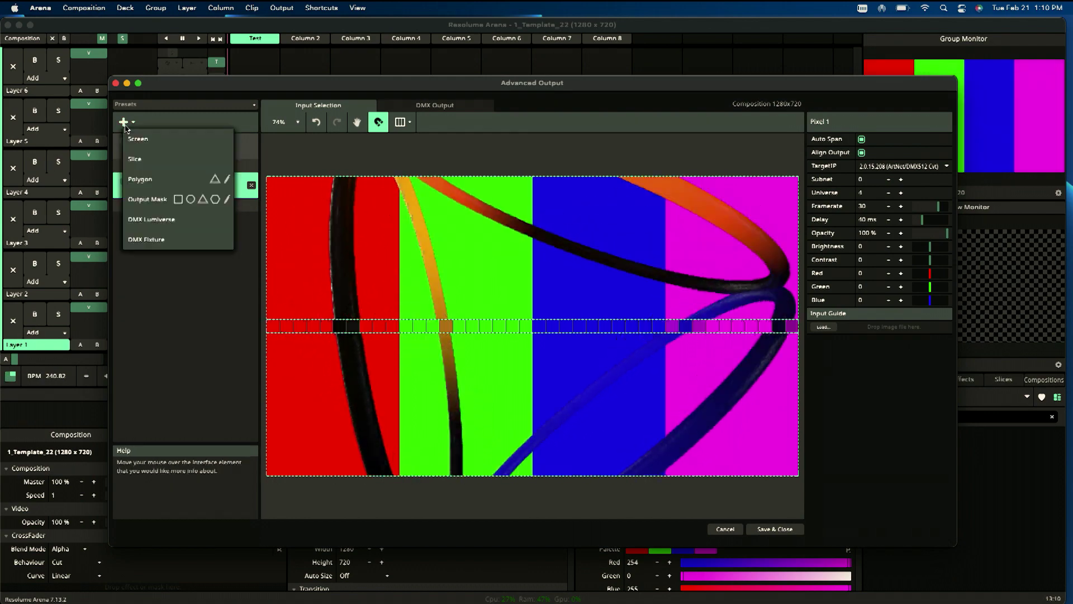
click(149, 241)
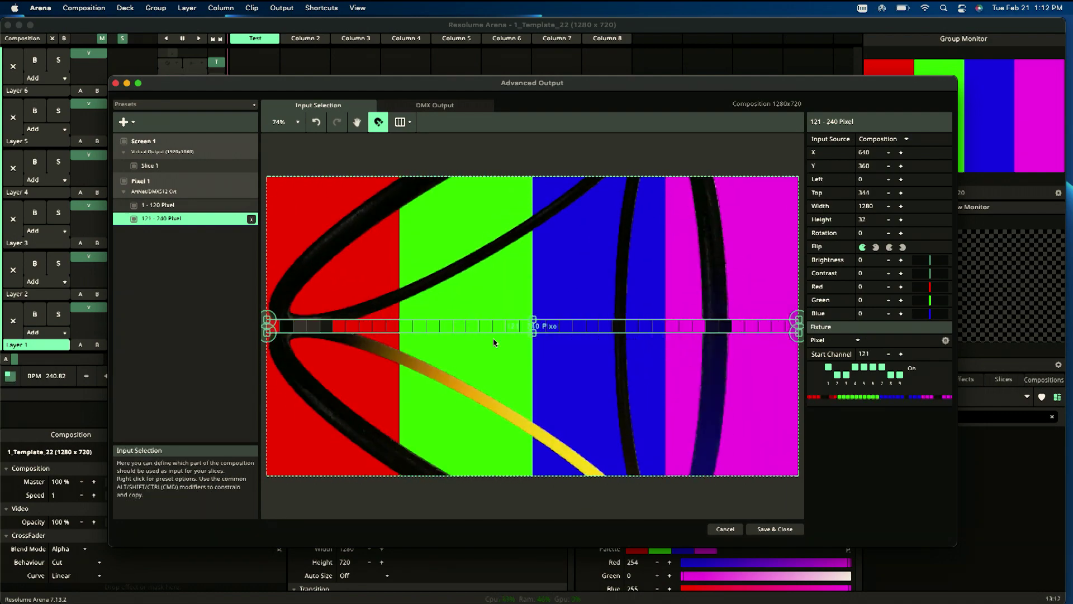
Check the input source options of the 1 - 120 Pixel fixture and remove the 121 - 240 Pixel fixture
click(170, 182)
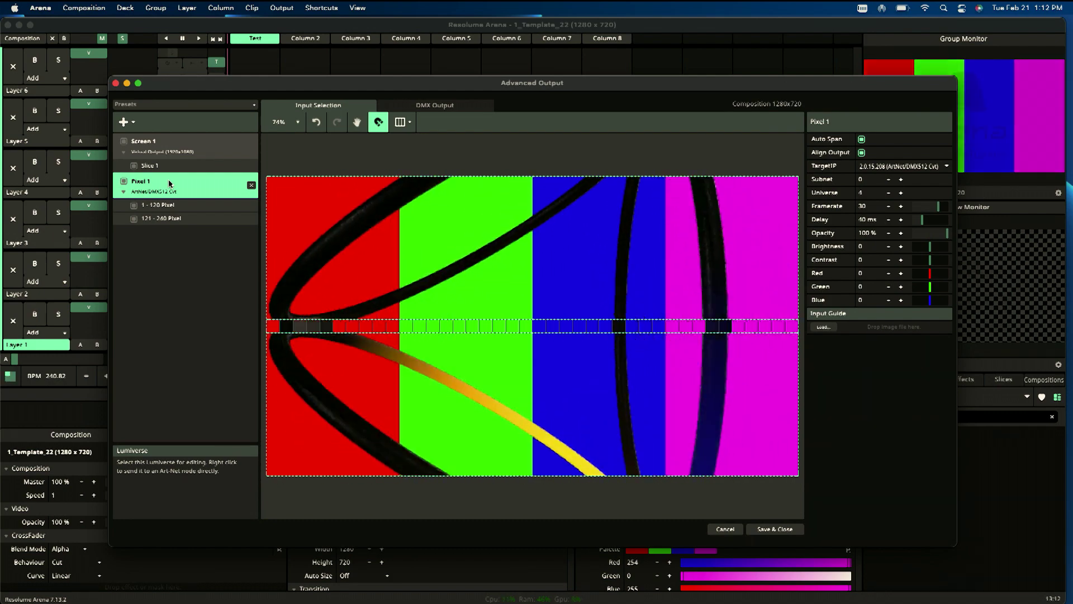
click(156, 204)
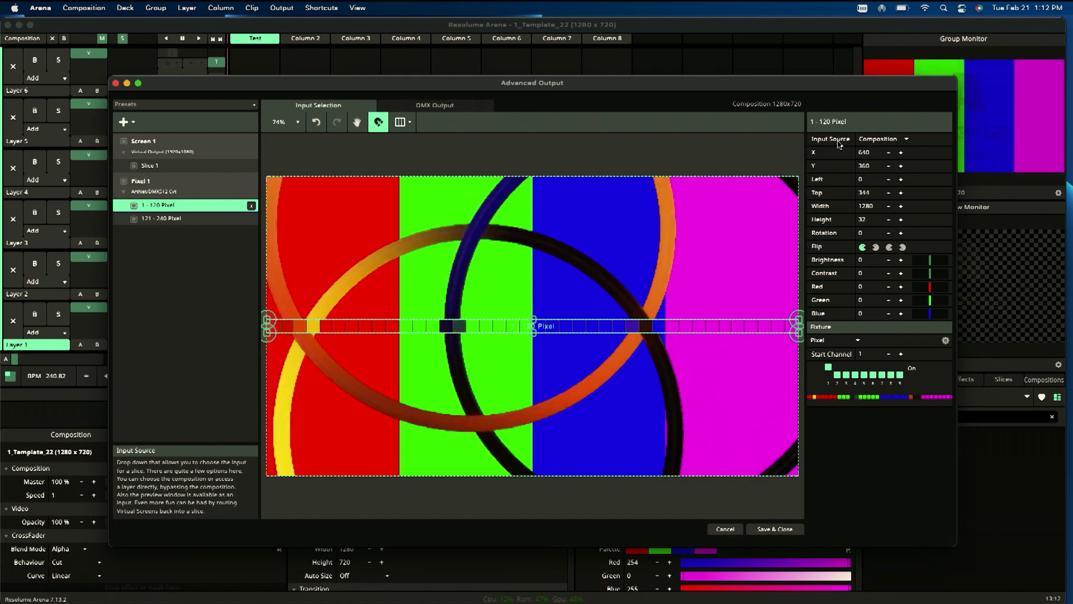
click(874, 141)
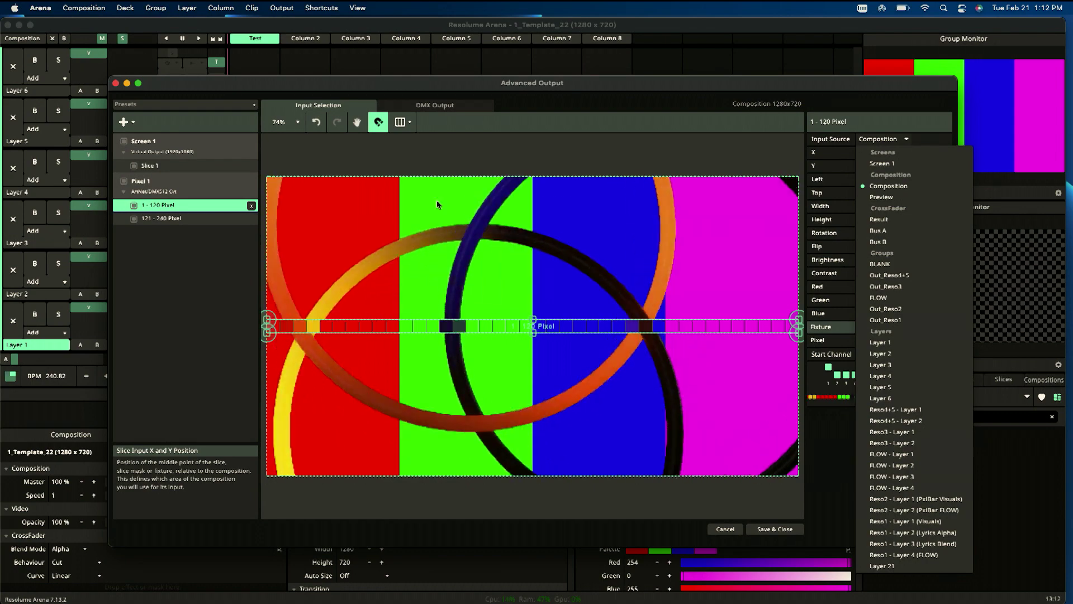
click(199, 210)
click(195, 218)
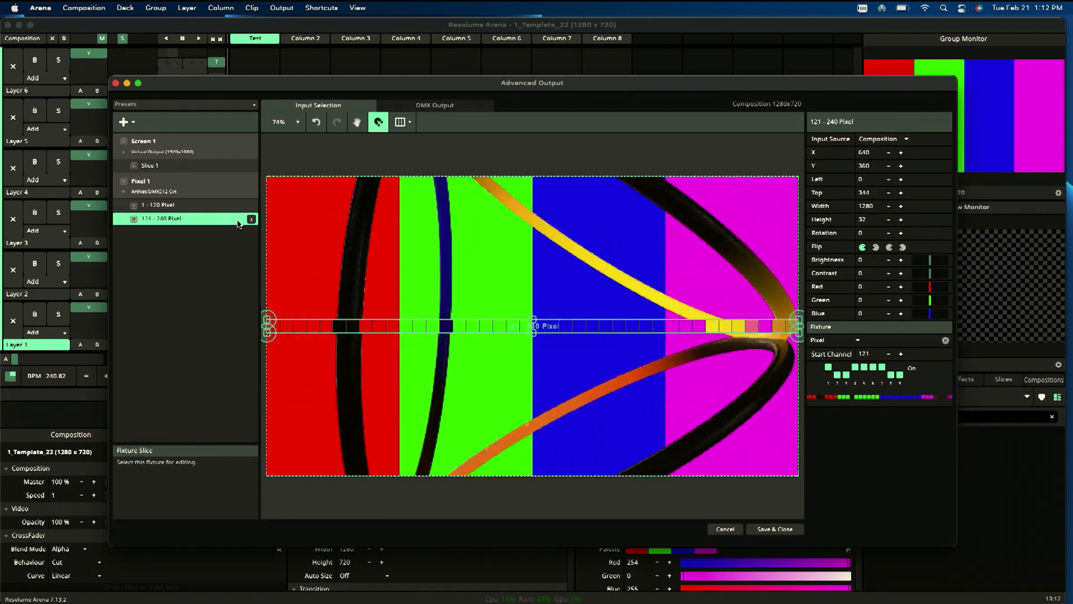
click(250, 219)
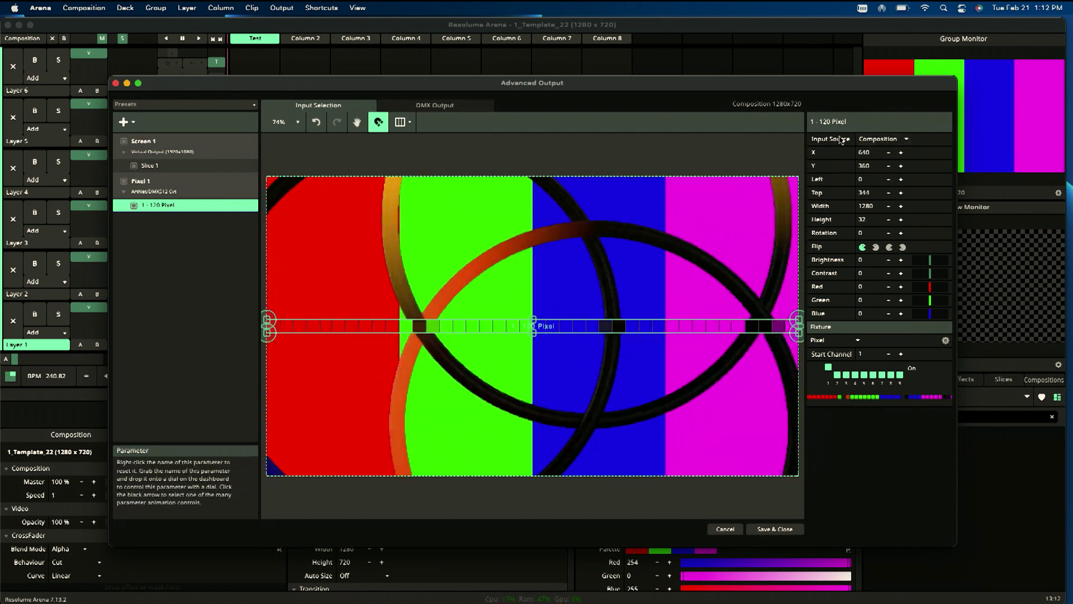
Try Out_Reso2 as the input source for the first Pixel fixture and a newly added second one, and cancel the Advanced Output changes
click(876, 139)
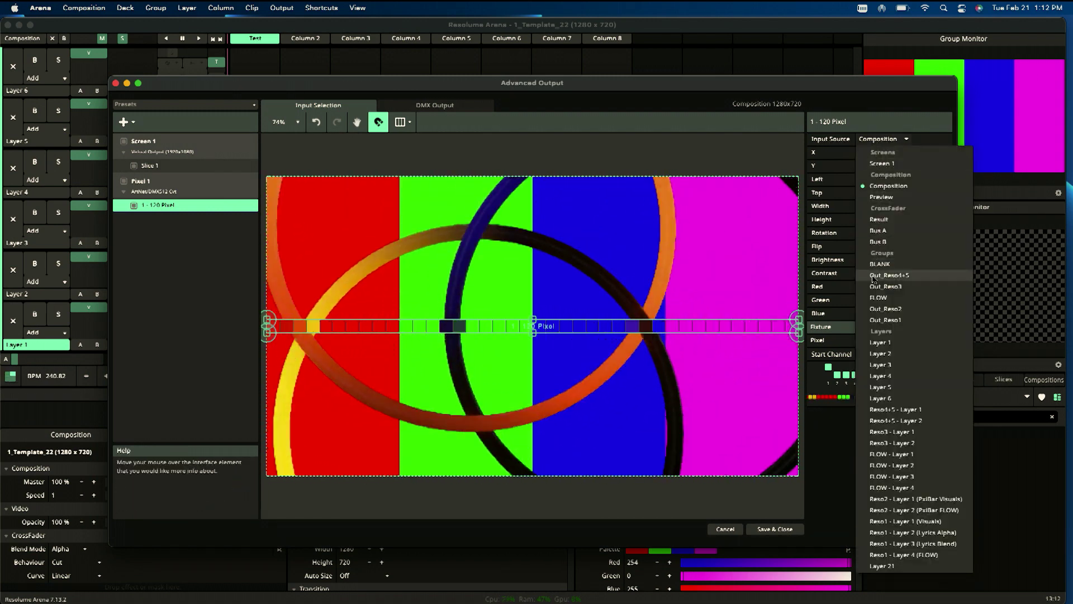
click(885, 308)
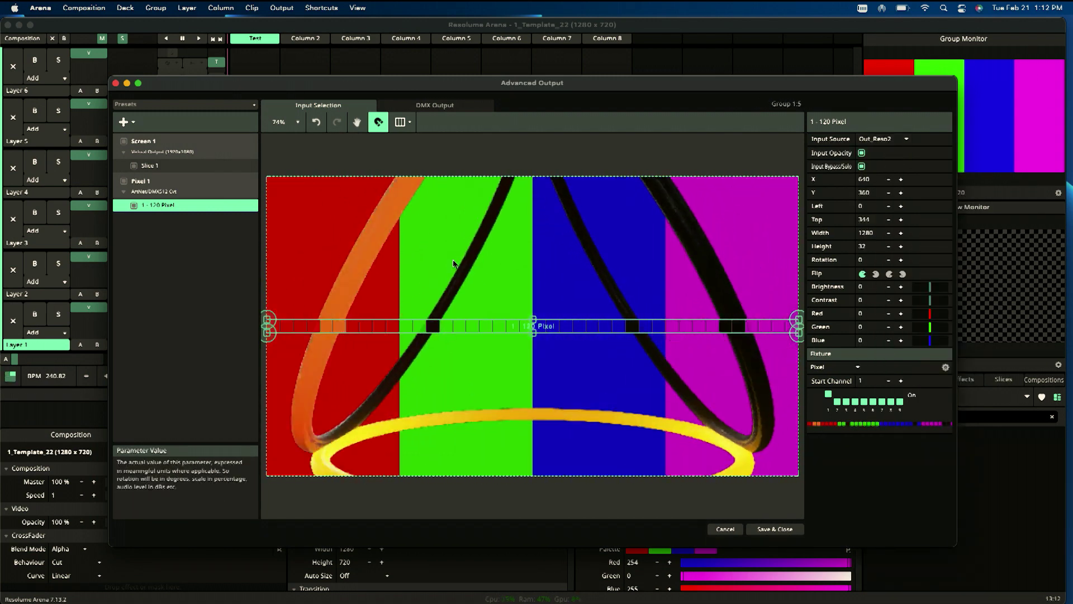
click(133, 129)
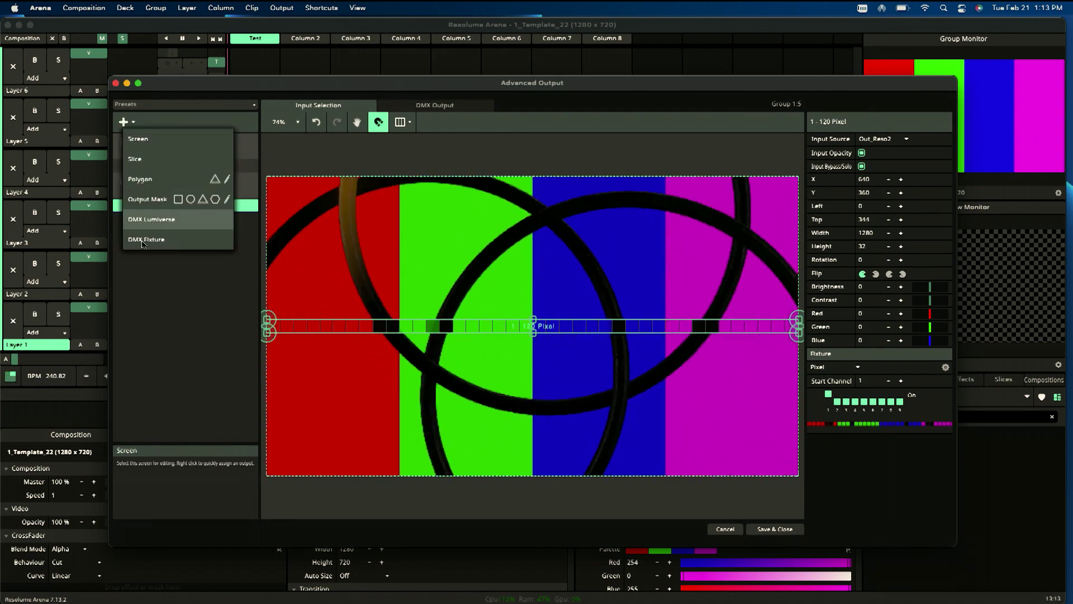
click(154, 246)
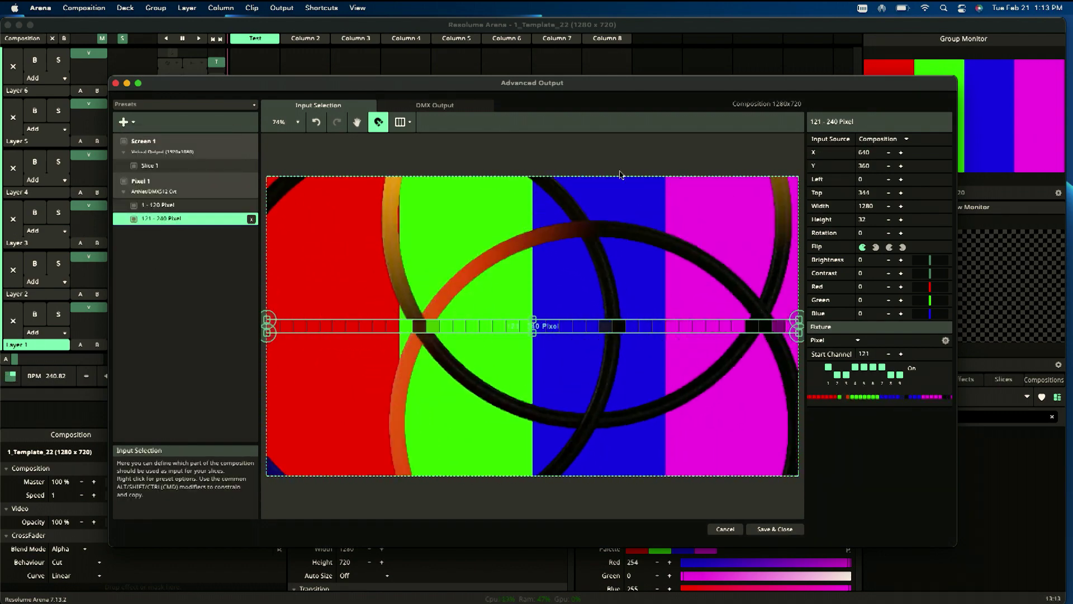
click(881, 139)
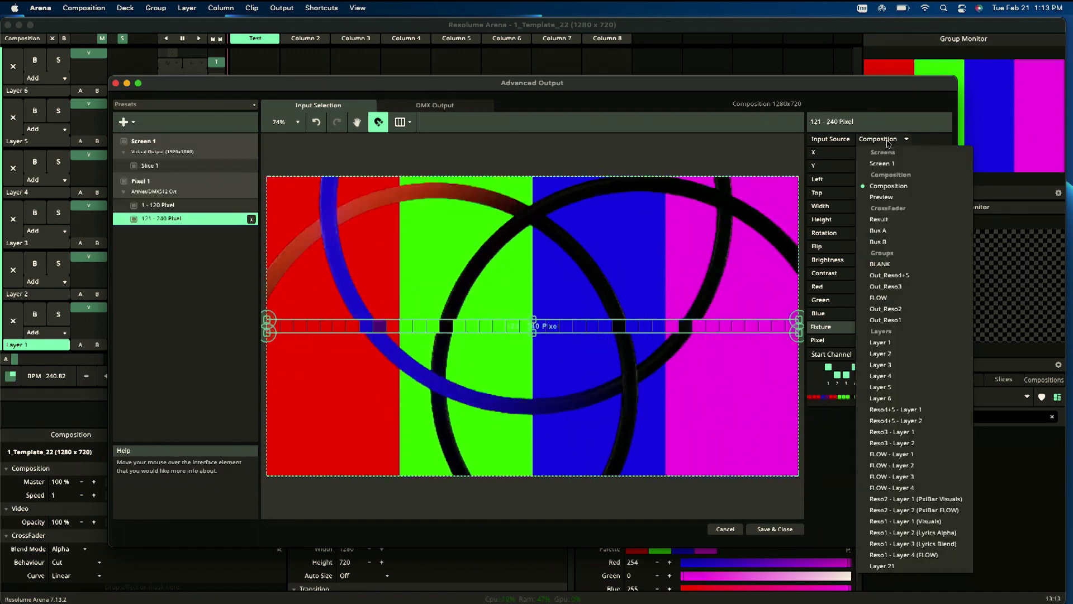
click(886, 308)
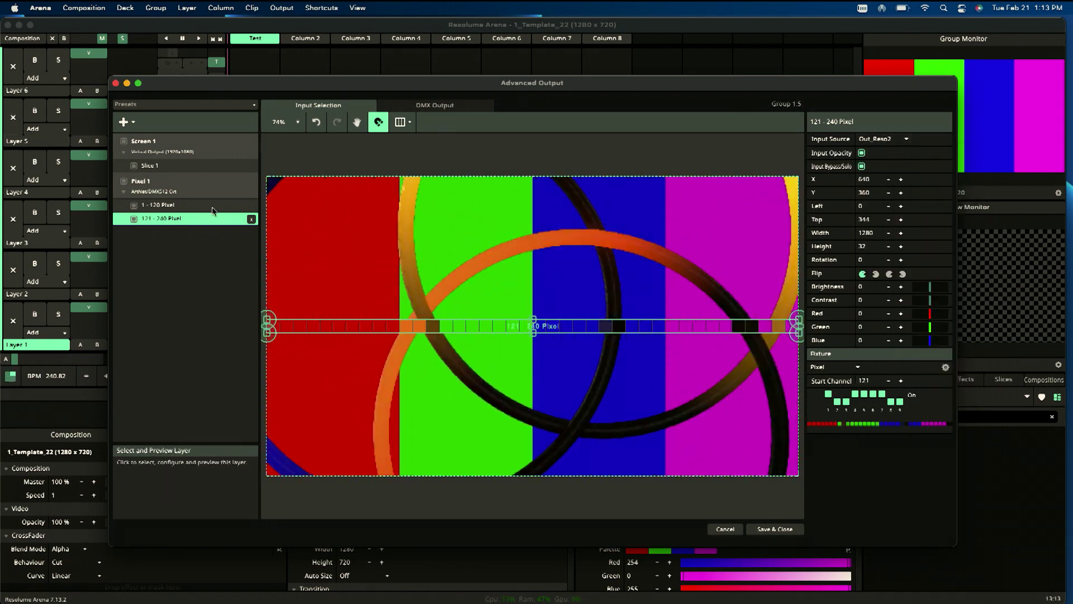
drag(476, 82, 549, 67)
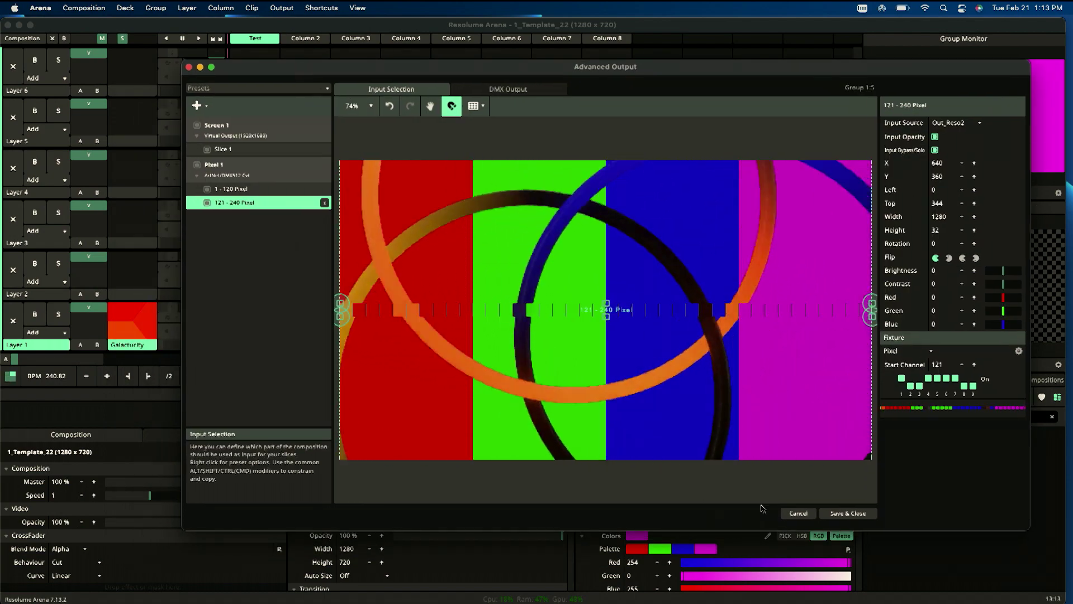
click(798, 513)
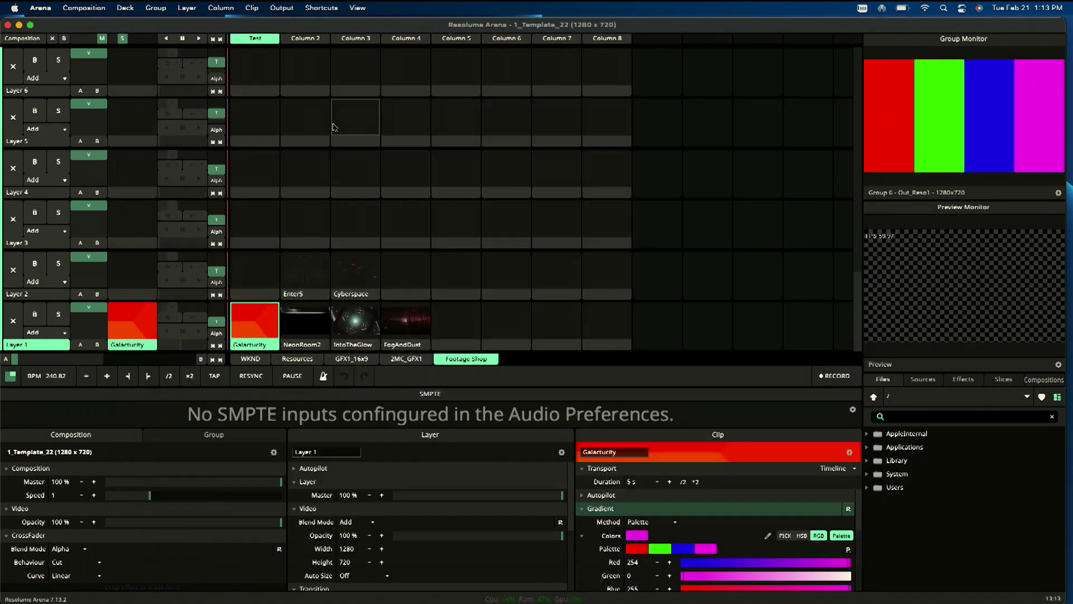
Examine the Out_Reso2 and Out_Reso1 groups and their layers in the composition
scroll(333, 128, up, 10)
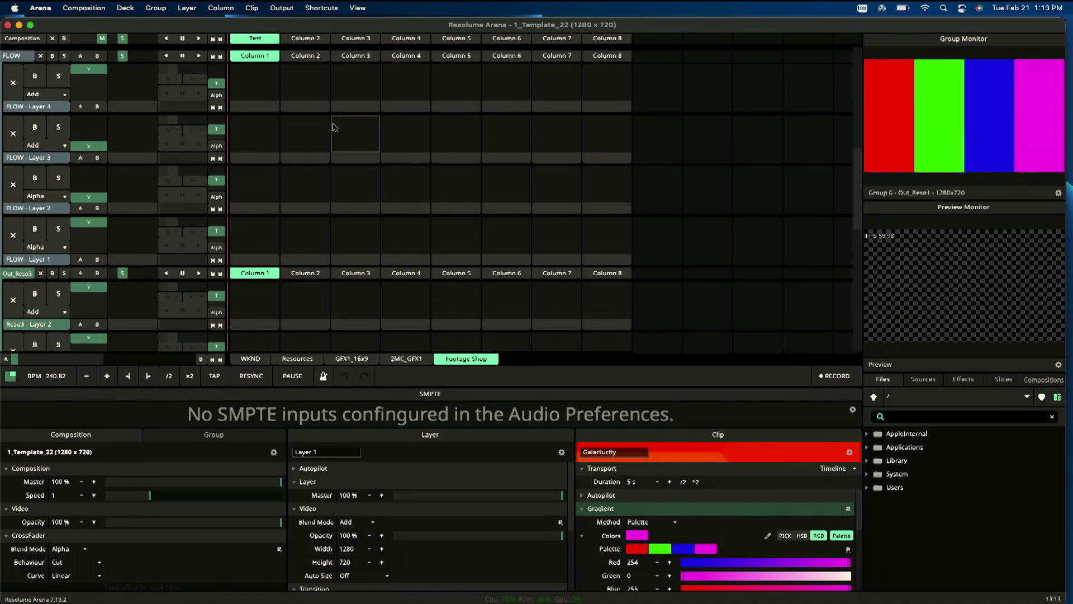
scroll(334, 128, up, 5)
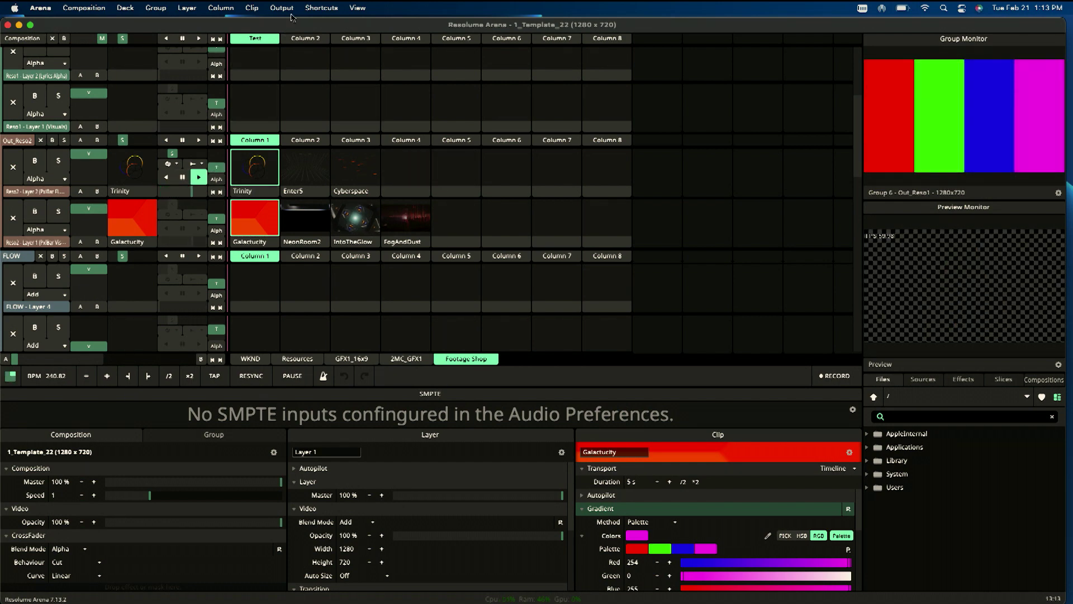
scroll(288, 112, up, 5)
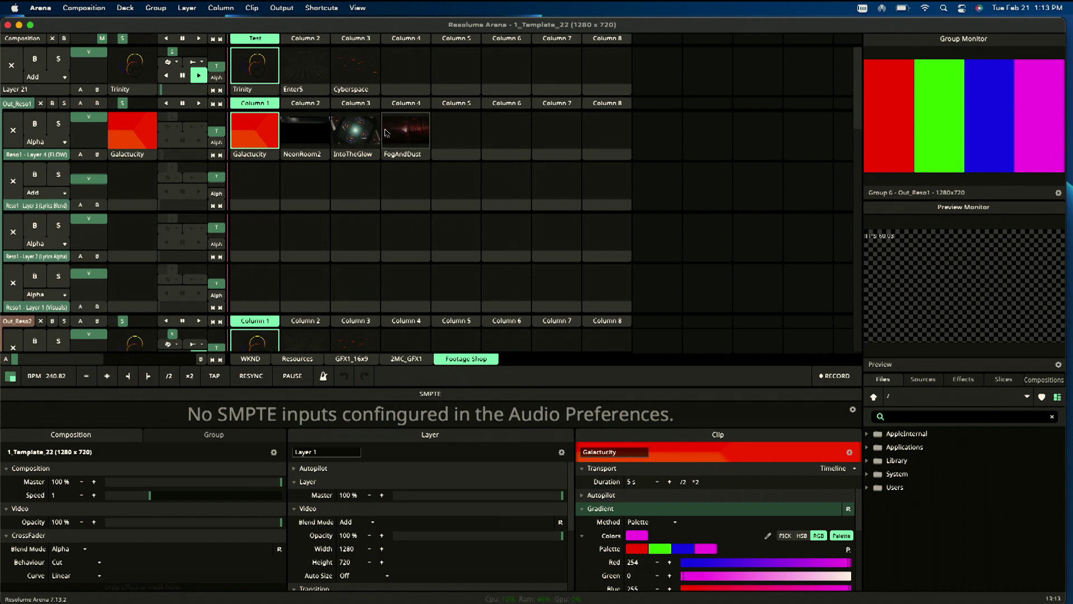
Open the Fixture Editor and check the parameters of the existing pixel fixture
click(324, 9)
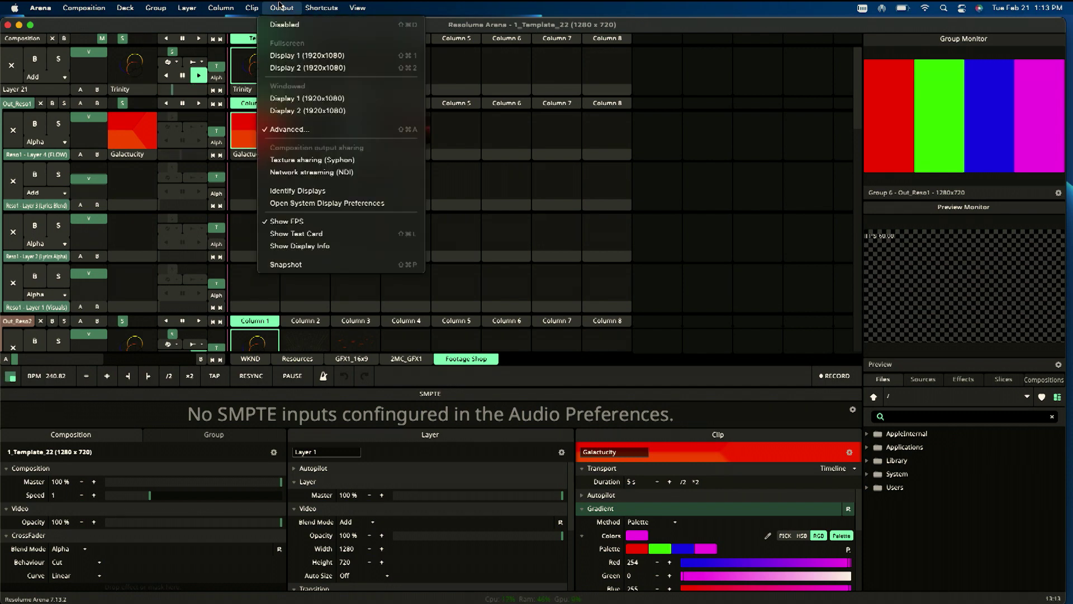
click(395, 132)
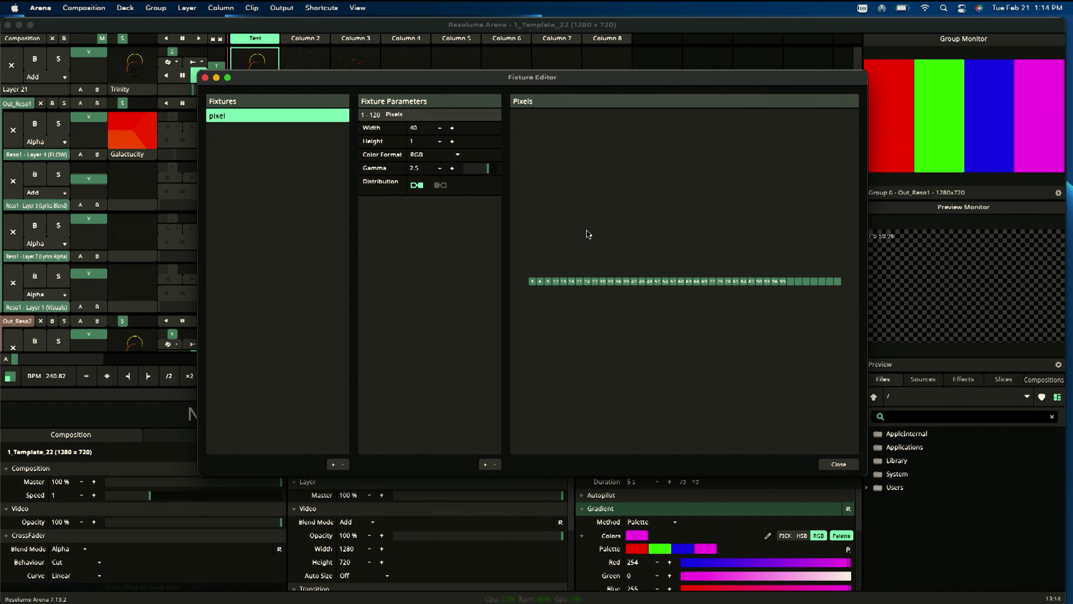
double_click(421, 143)
click(281, 8)
mouse_move(54, 10)
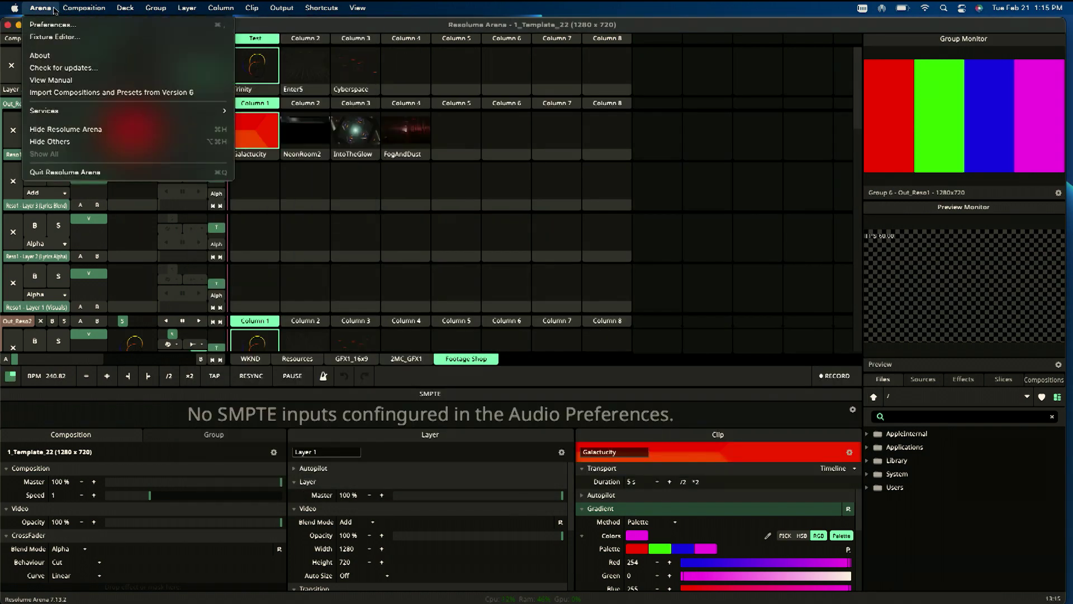
click(56, 37)
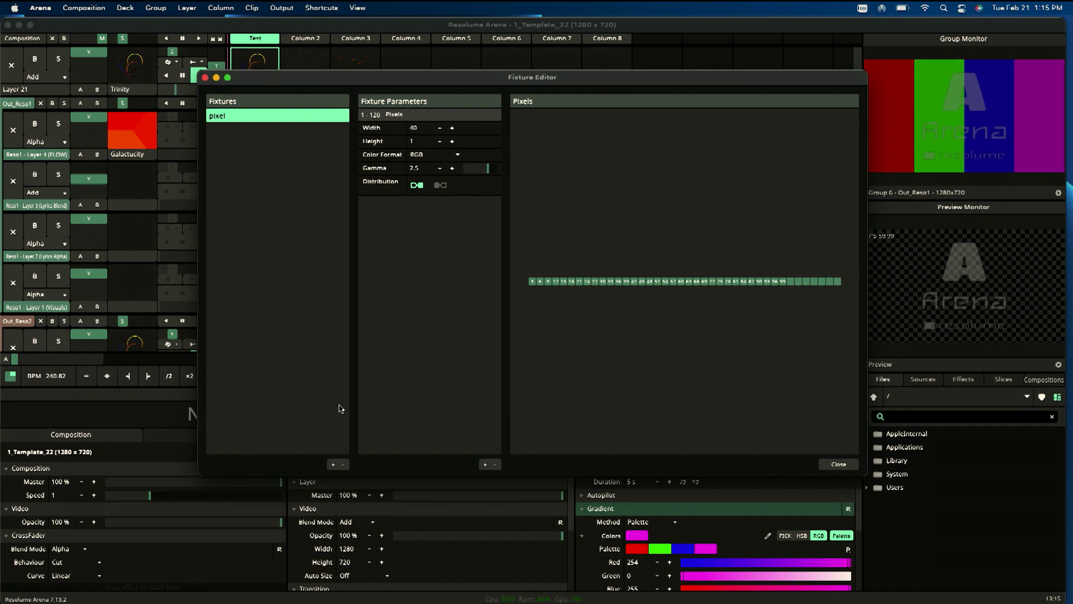
Add a new fixture in the Fixture Editor and delete it again
click(333, 465)
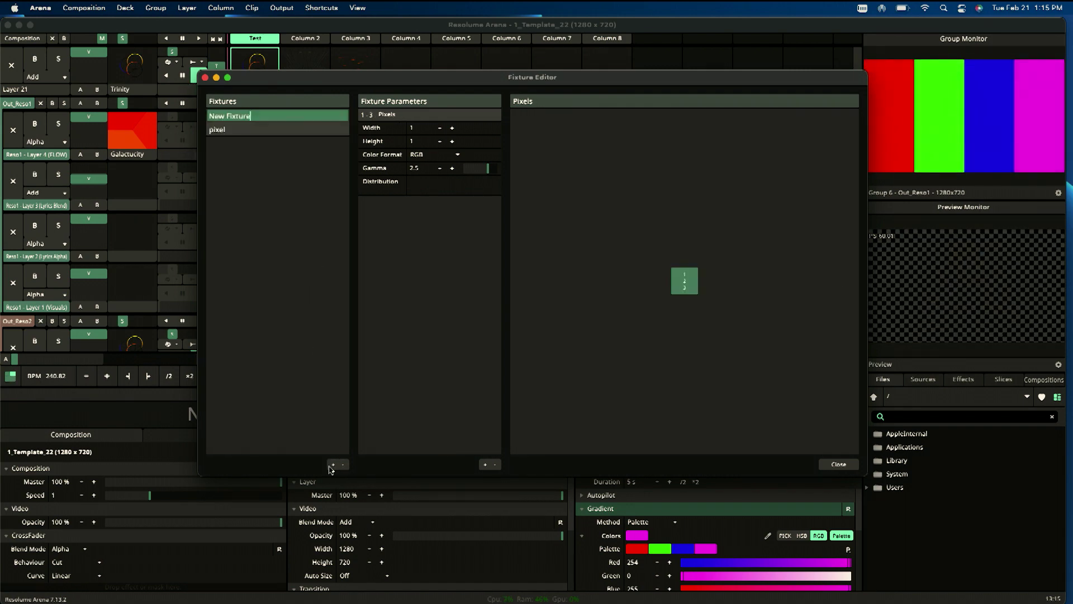
click(262, 130)
click(273, 119)
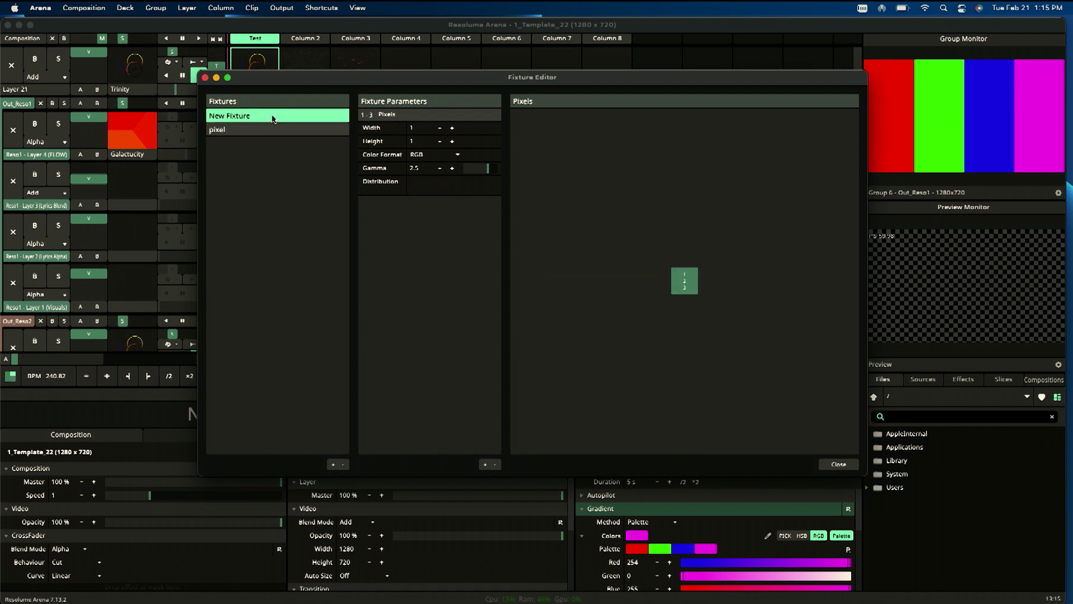
click(343, 466)
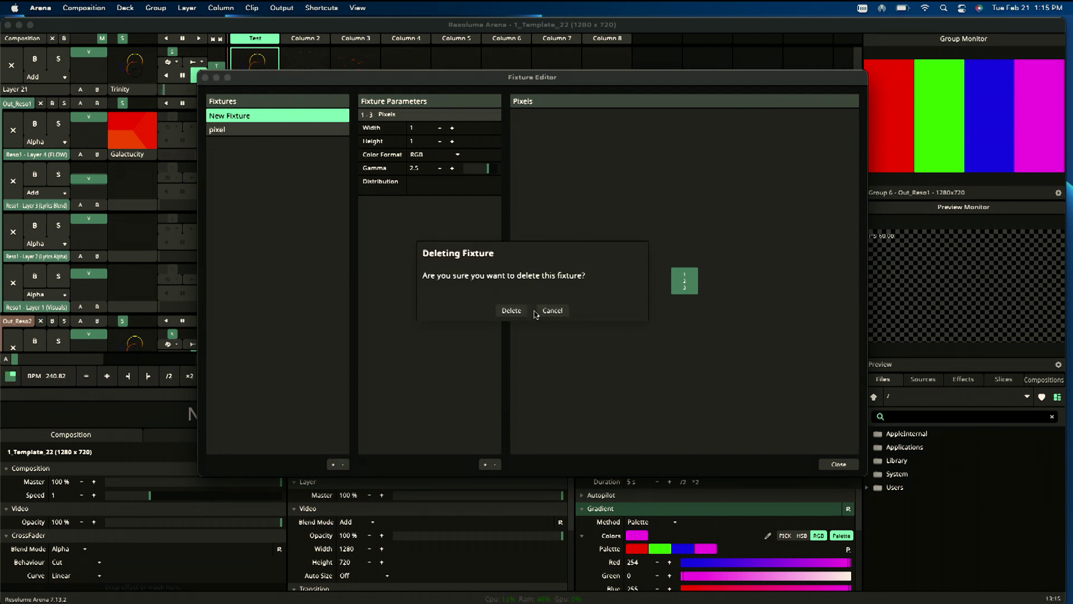
click(517, 311)
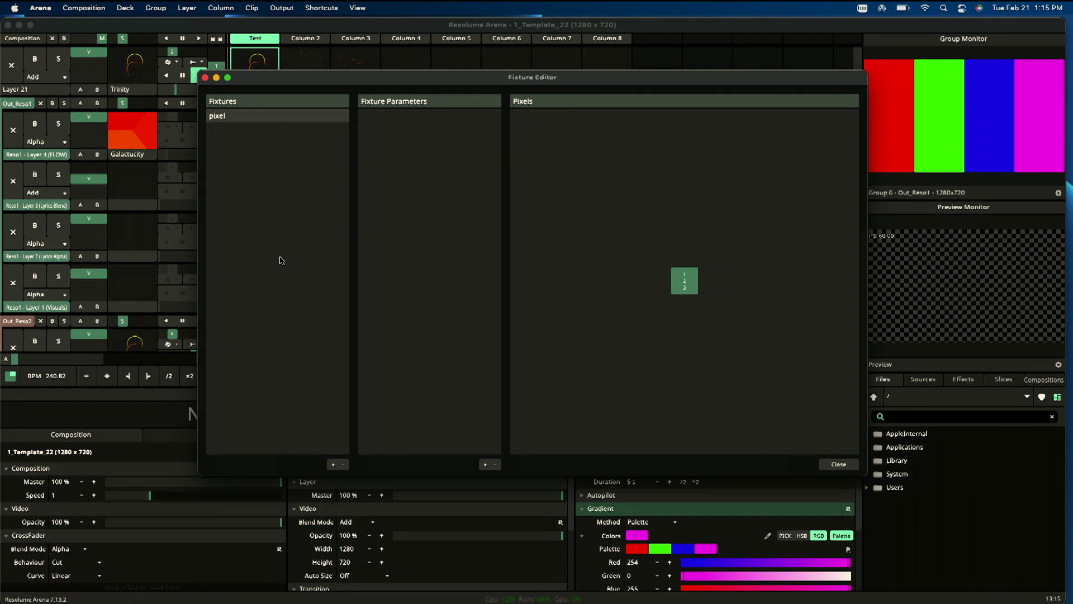
Add a new fixture in the Fixture Editor and set its width to 40 pixels
click(330, 468)
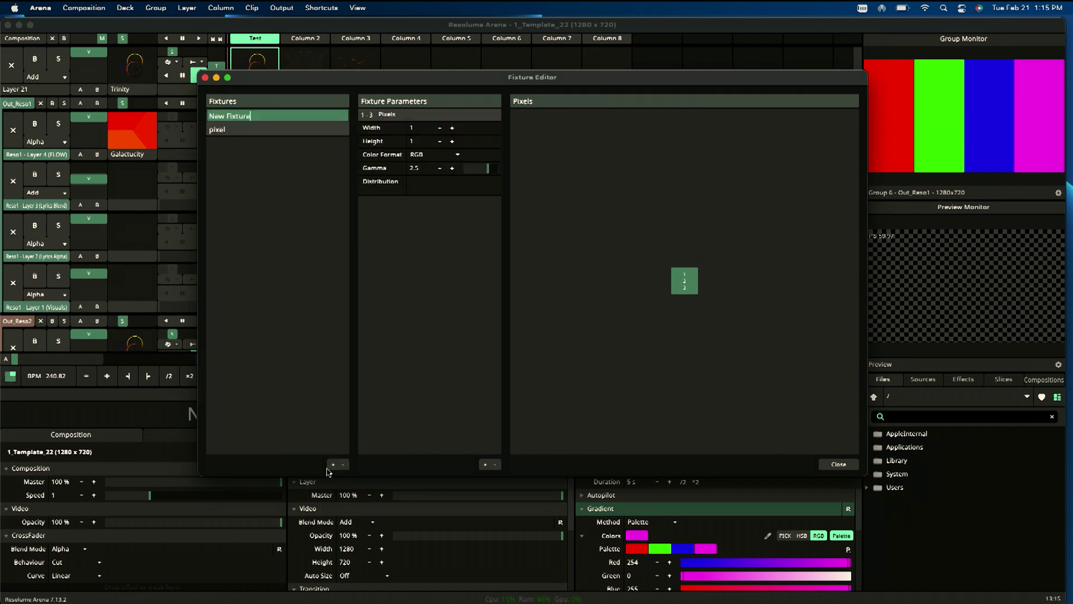
click(418, 129)
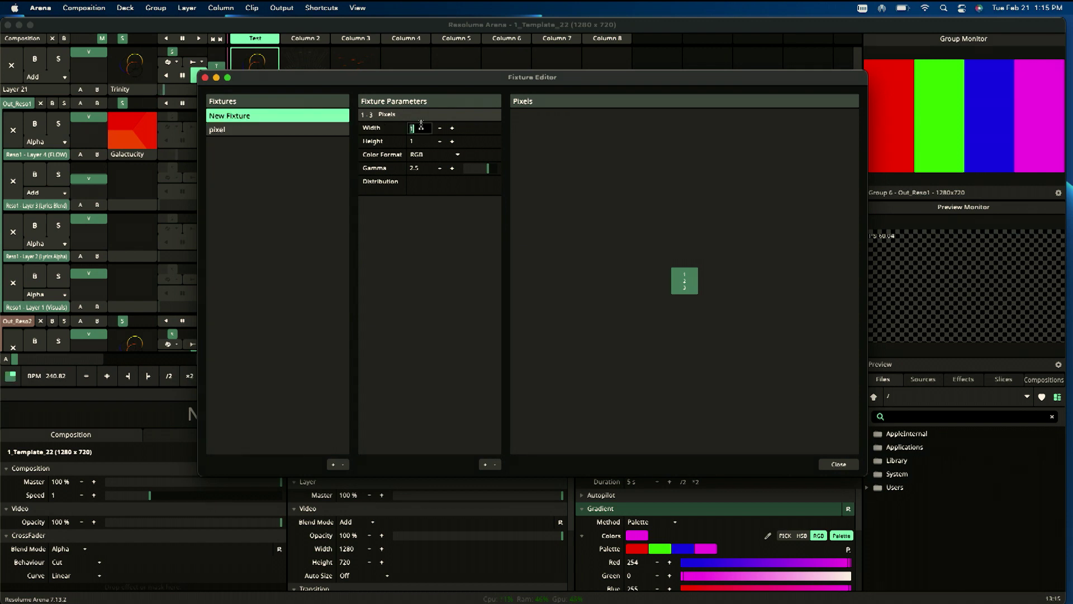
text(40)
key(Return)
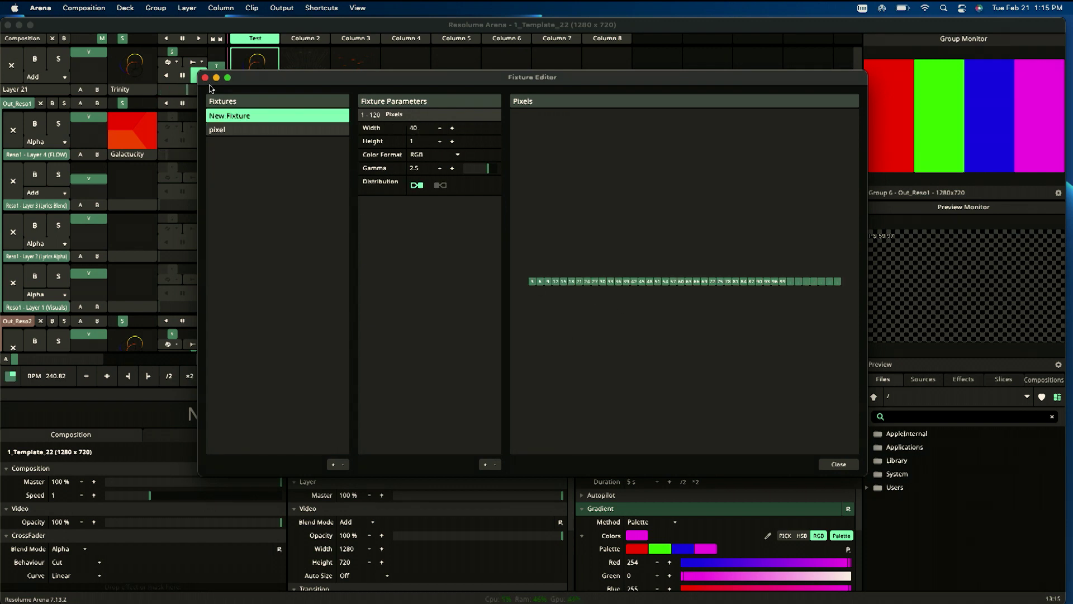
click(232, 131)
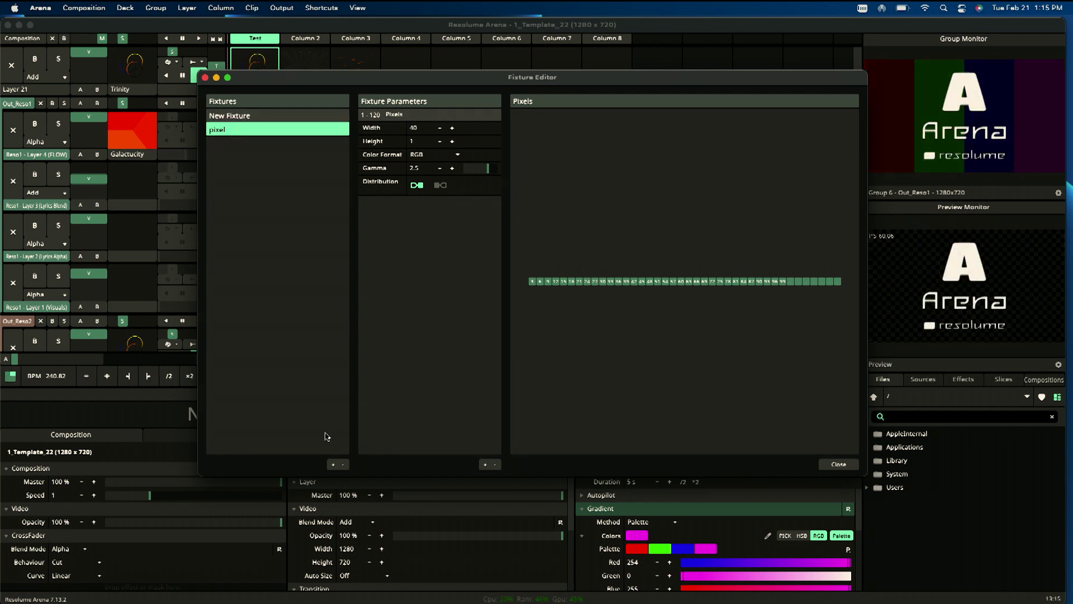
click(342, 465)
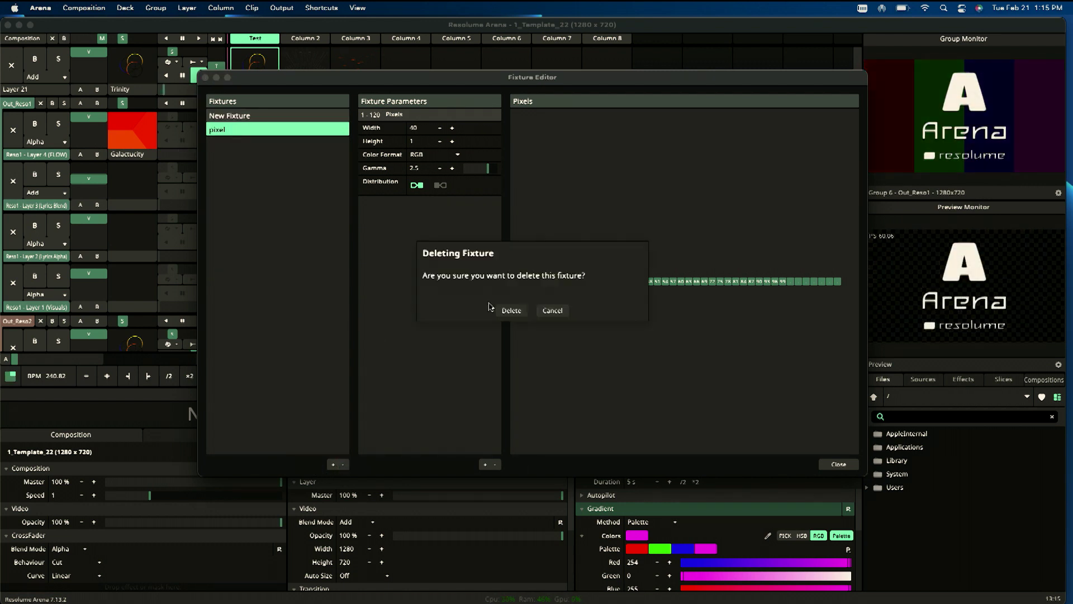
click(546, 310)
Close the Fixture Editor, reopen the Advanced Output and shift its window slightly
click(834, 465)
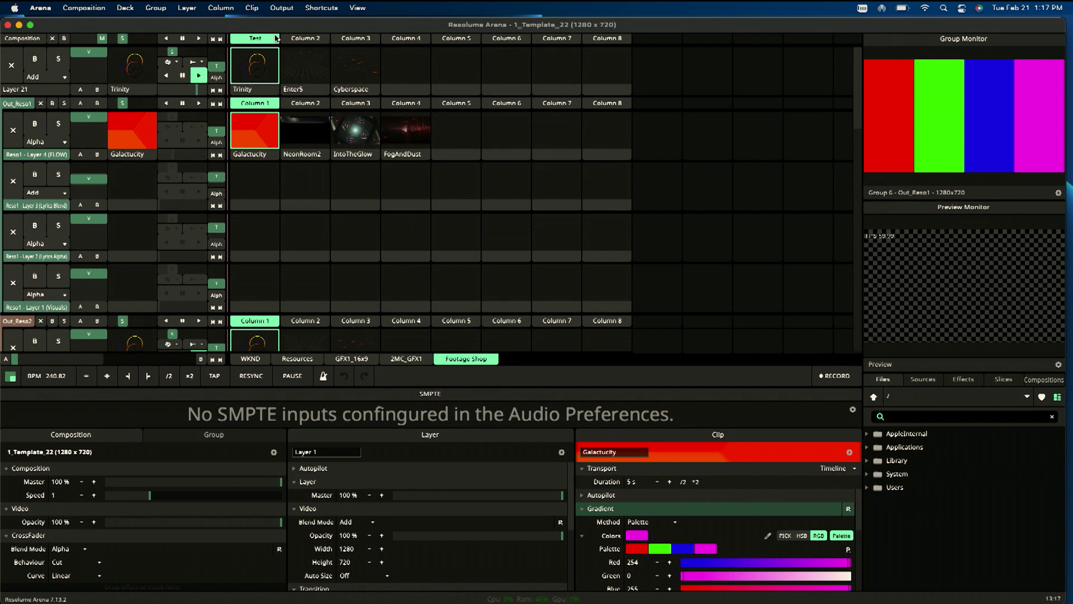
click(281, 8)
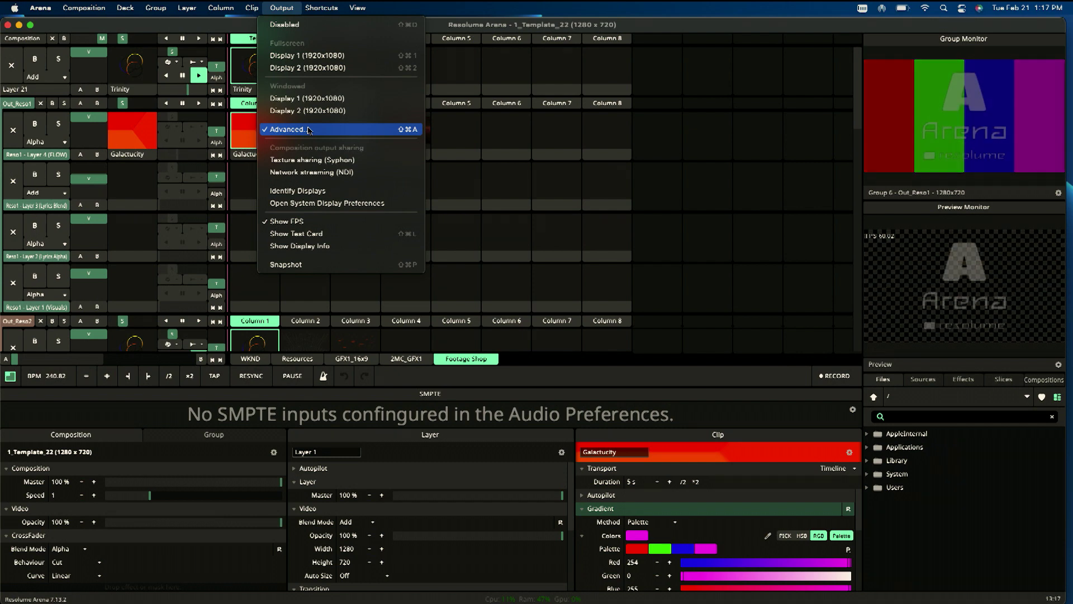
click(399, 8)
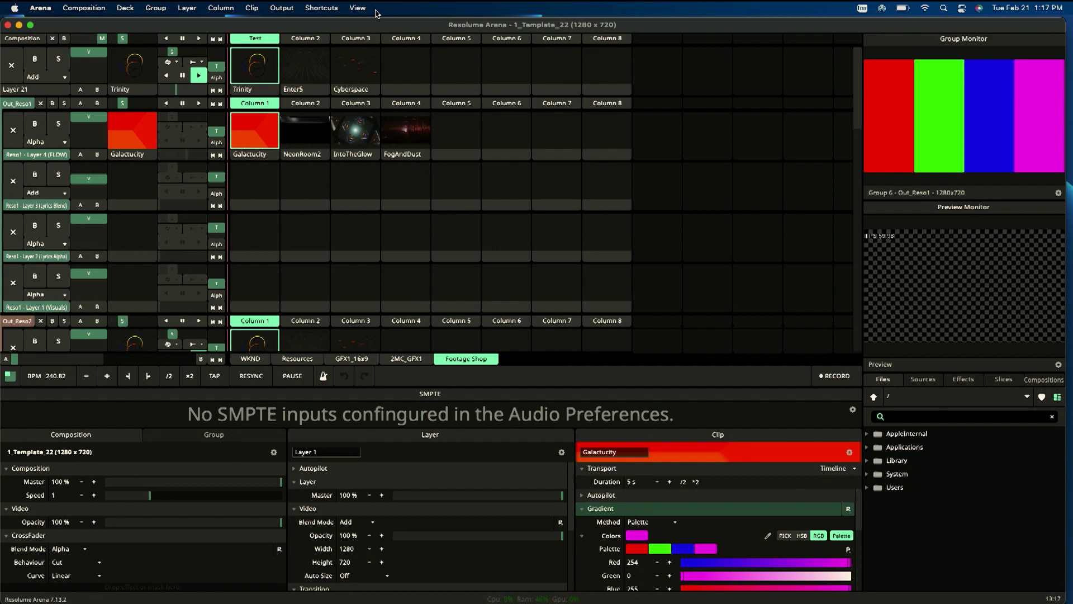
click(282, 8)
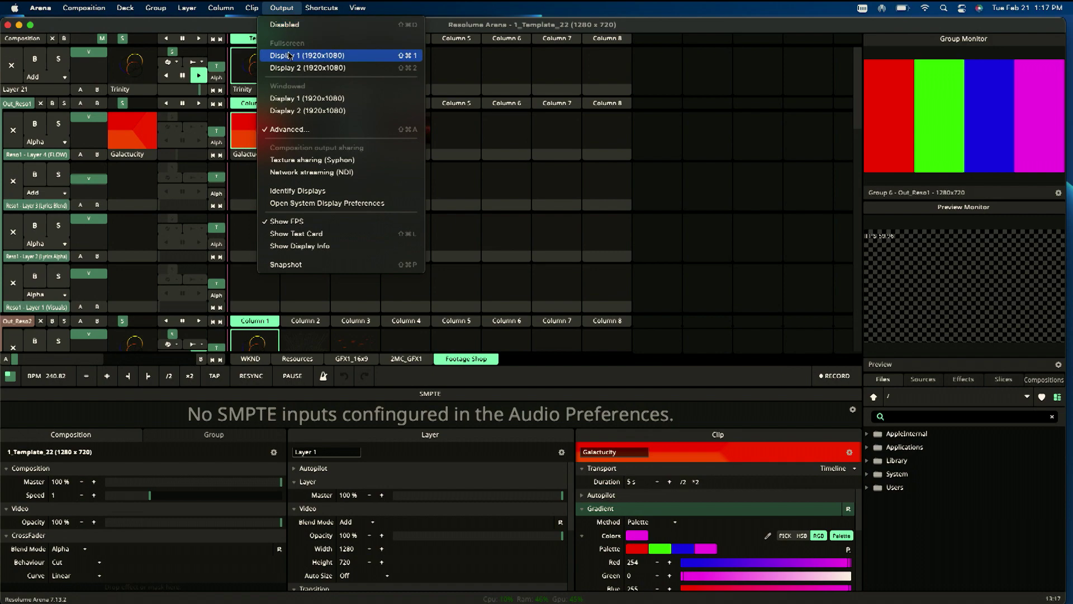
click(298, 129)
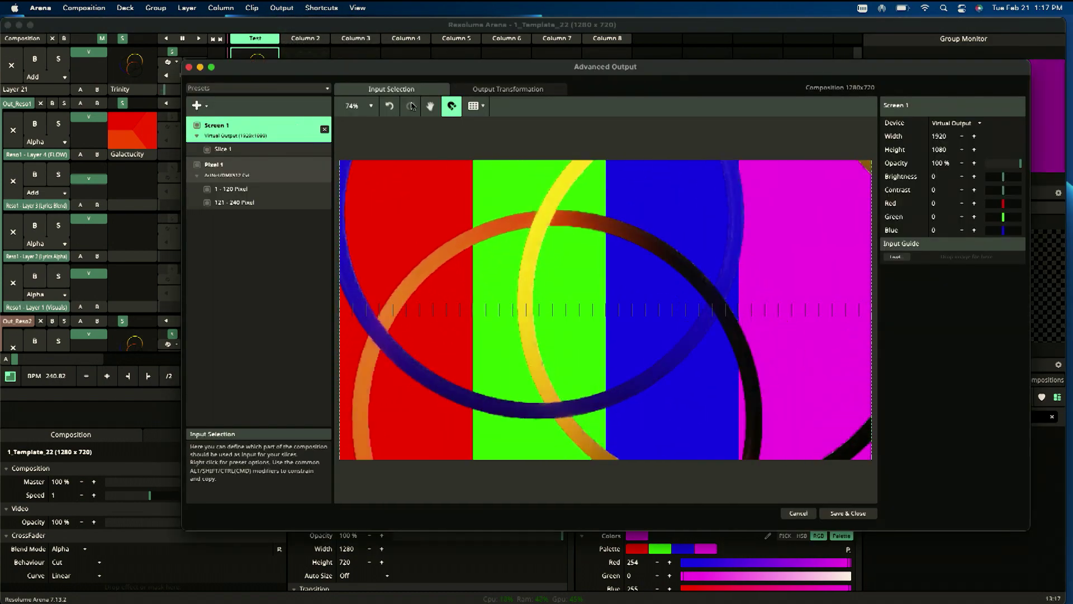
drag(446, 74, 398, 58)
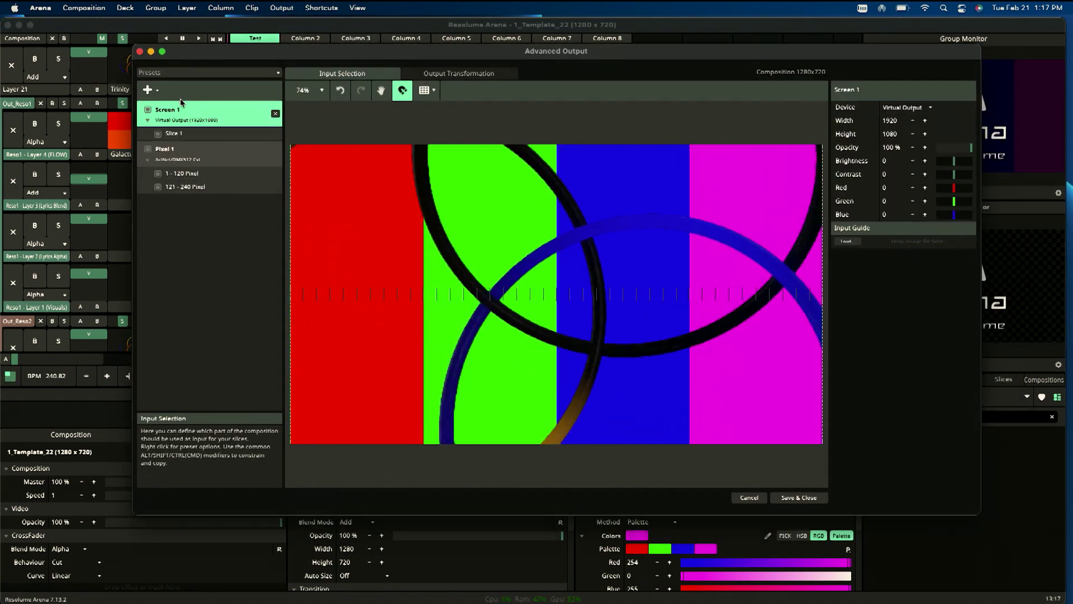
Stretch the 1 - 120 Pixel fixture's input area to about 168 px high and remove the 121 - 240 Pixel fixture
click(193, 153)
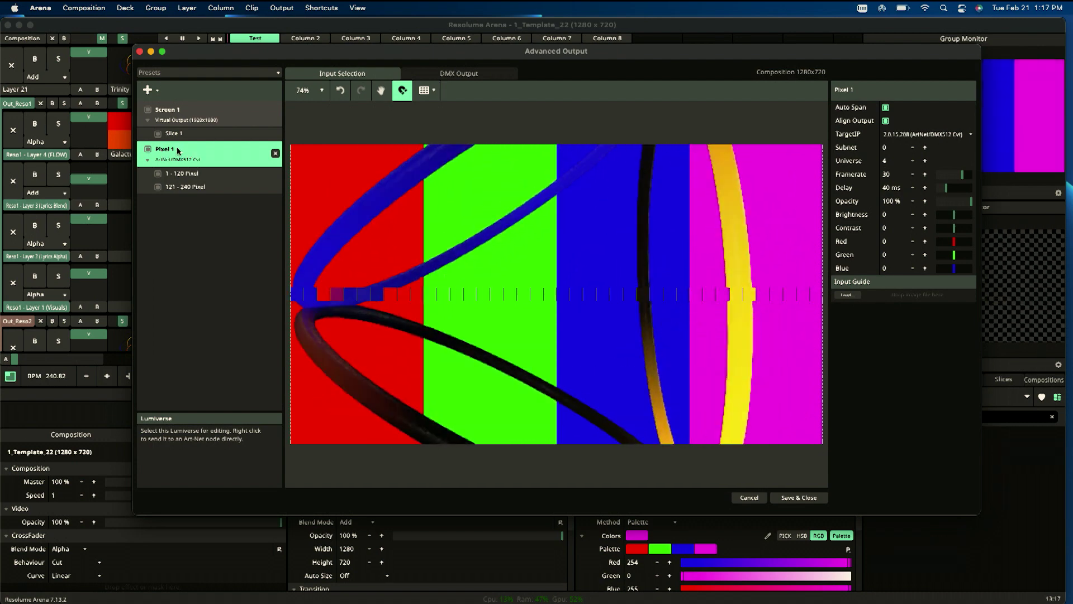
click(190, 175)
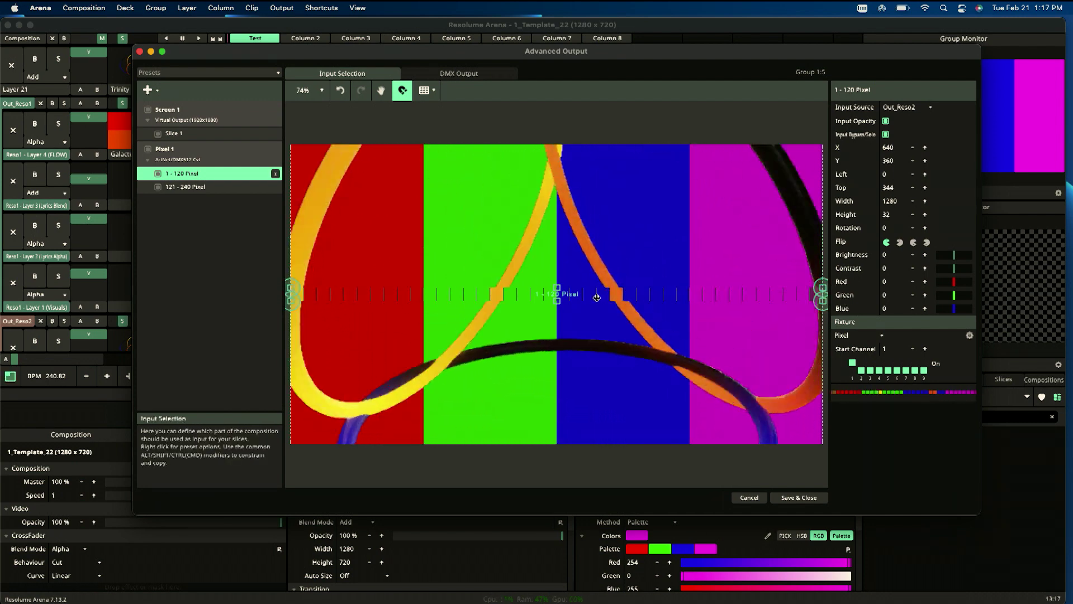
drag(557, 287, 576, 302)
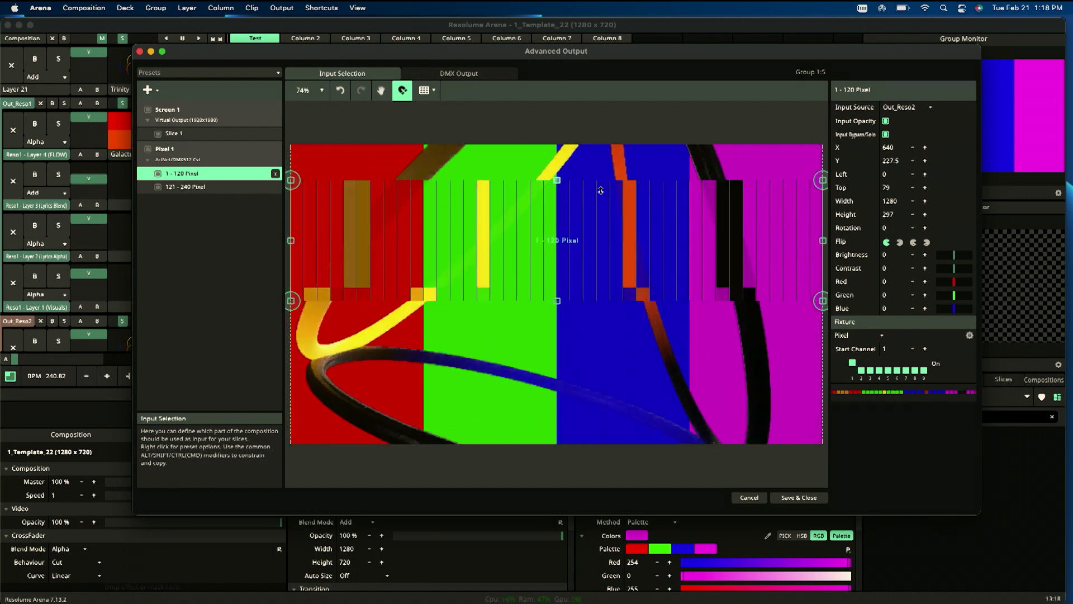
click(266, 190)
click(275, 187)
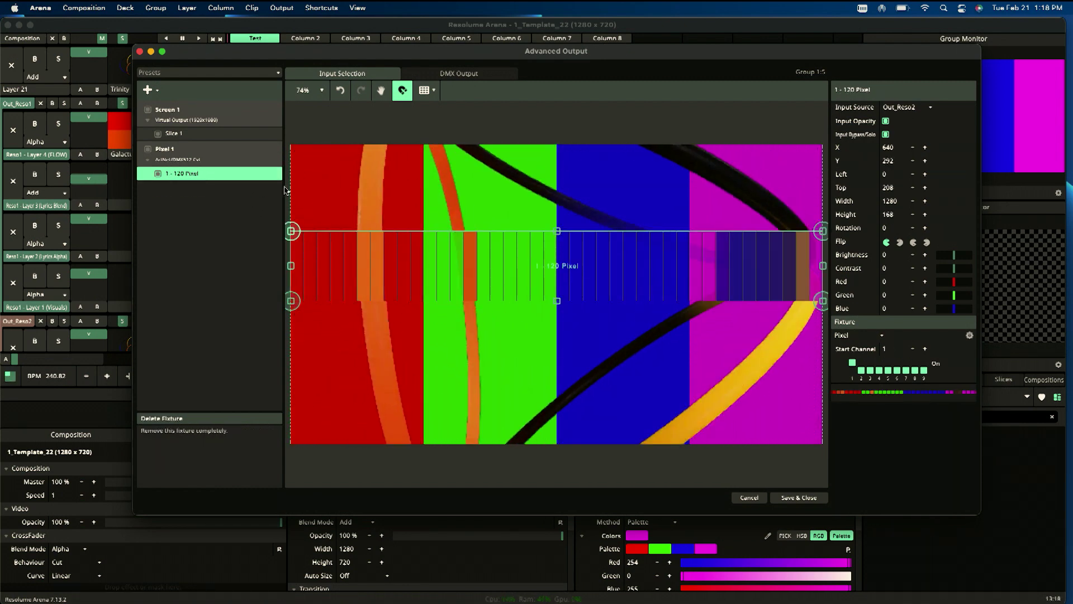
Shrink the 1 - 120 Pixel fixture's input area to a full-width strip about 20 px high with a rotation of 0
drag(557, 231, 572, 296)
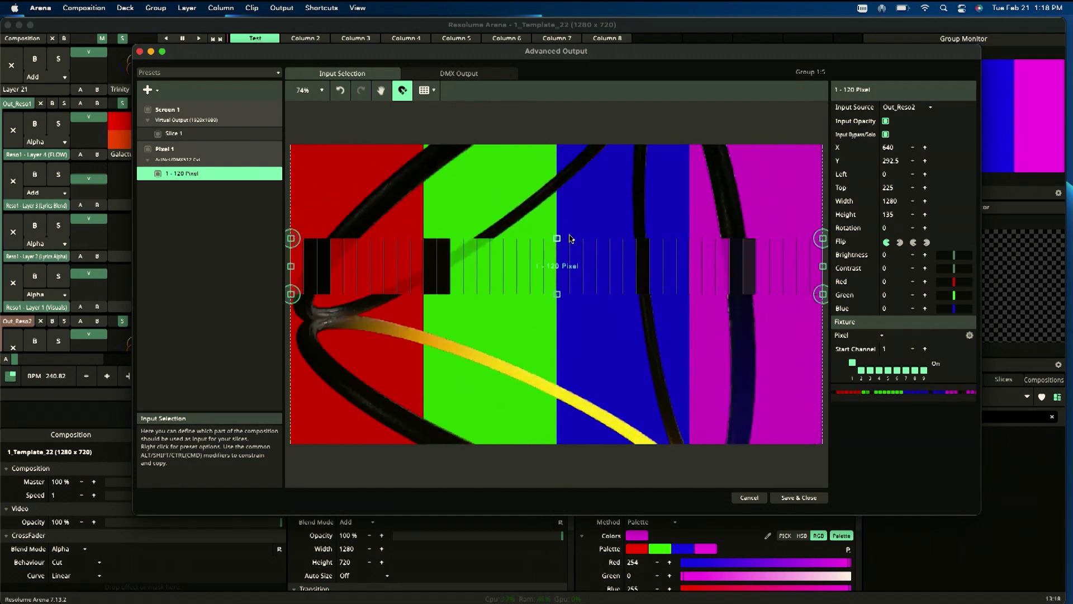
drag(557, 238, 560, 287)
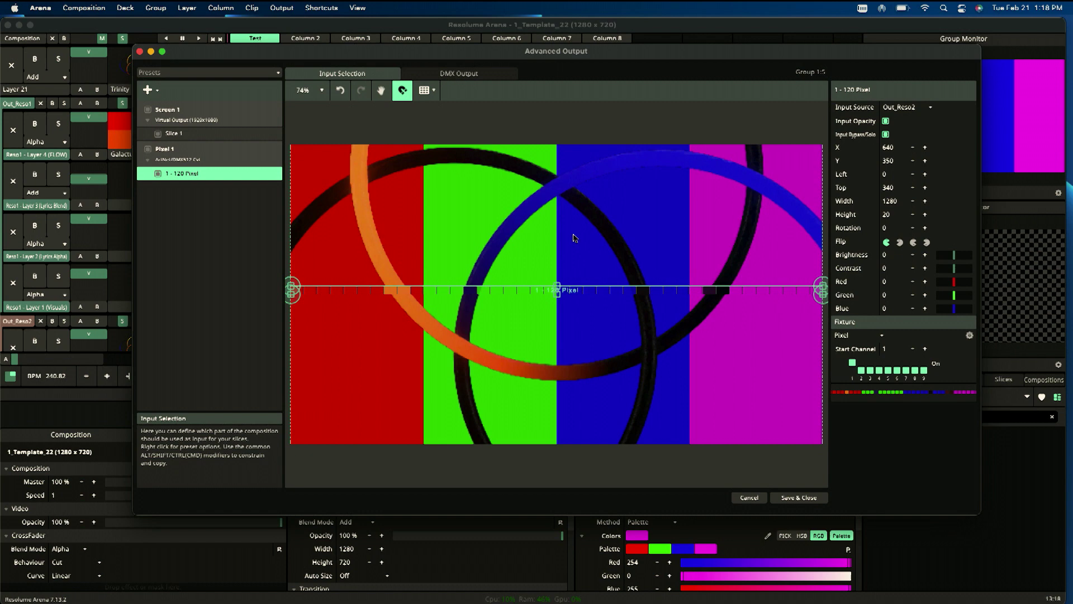
scroll(541, 289, down, 3)
scroll(541, 289, up, 10)
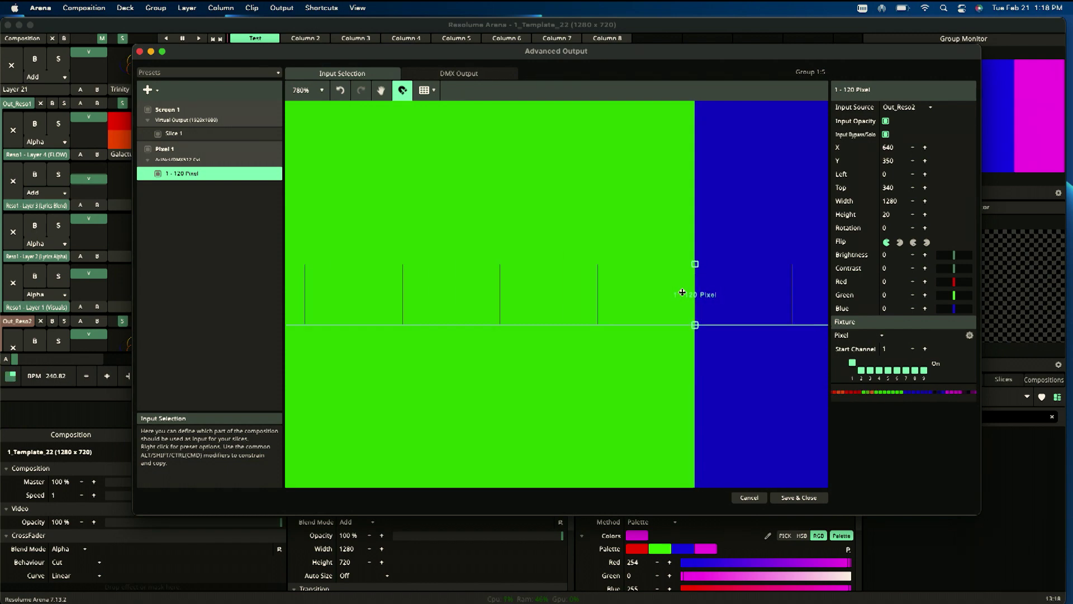
scroll(683, 292, down, 10)
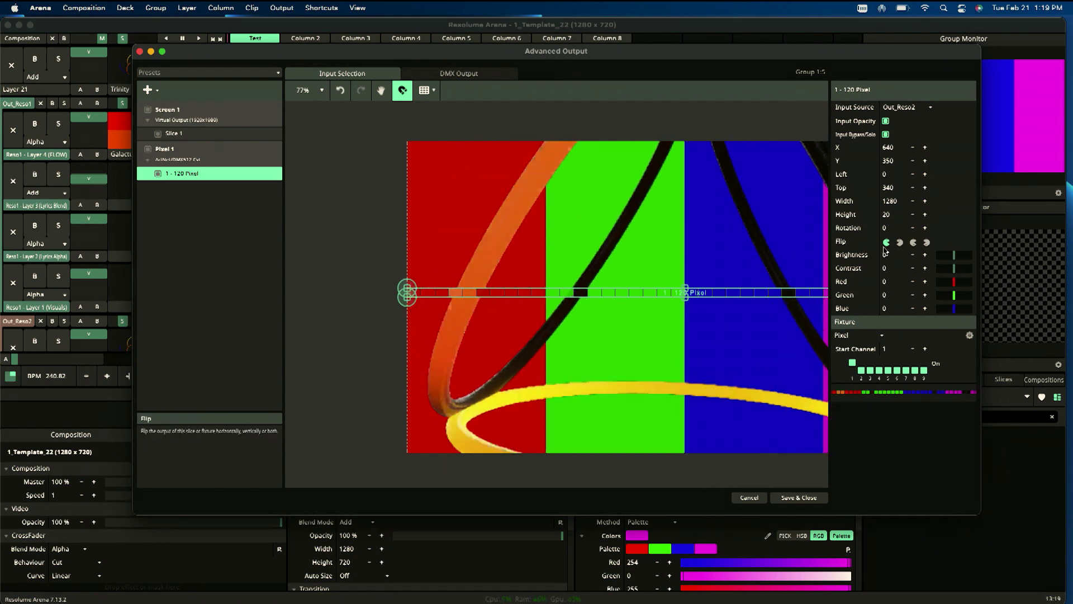
click(312, 111)
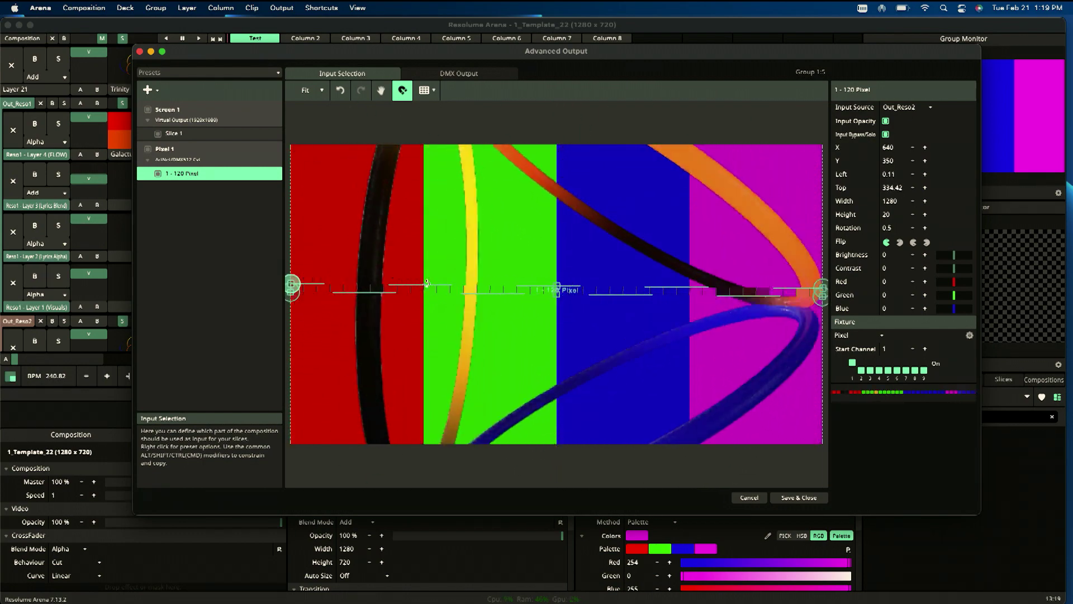
drag(425, 282, 426, 286)
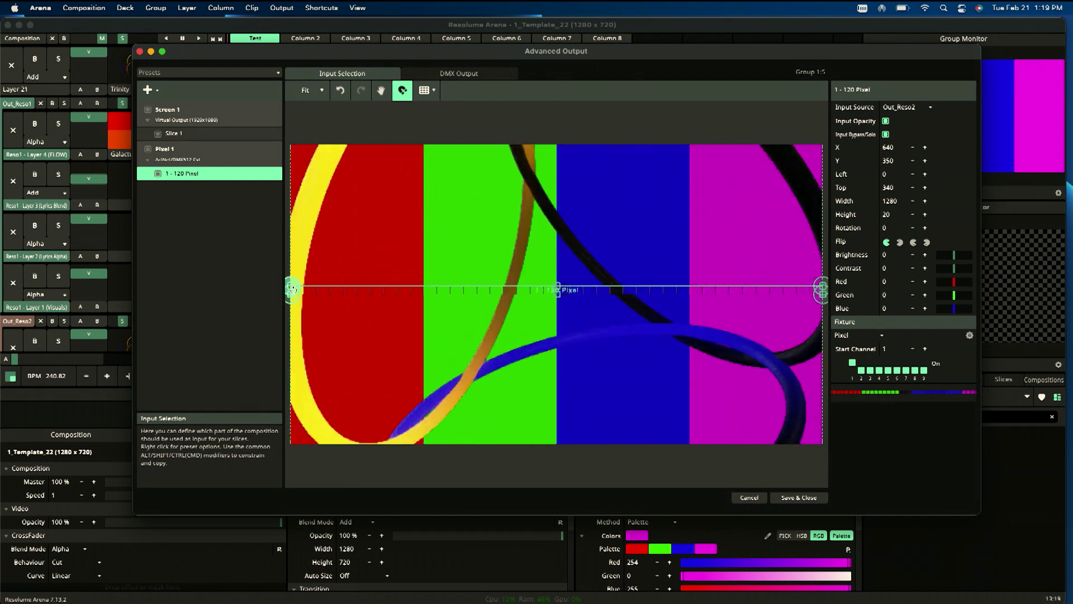
Pull the pixel strip's upper-left corner inwards, starting it at about 125 px from the left and making it about 1155 × 22 px
scroll(291, 290, up, 10)
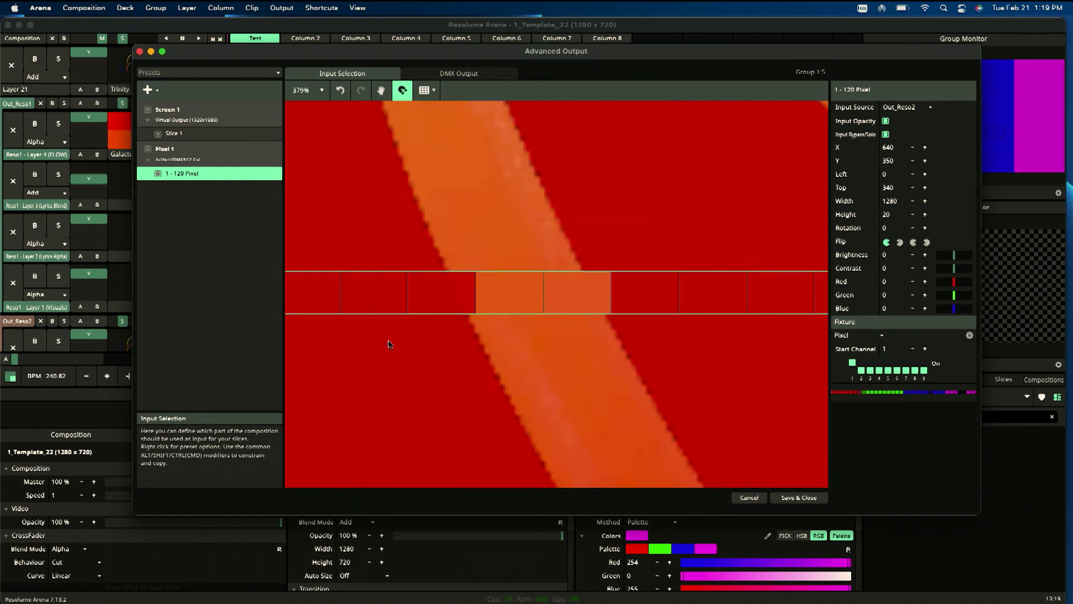
click(381, 93)
drag(388, 235, 633, 223)
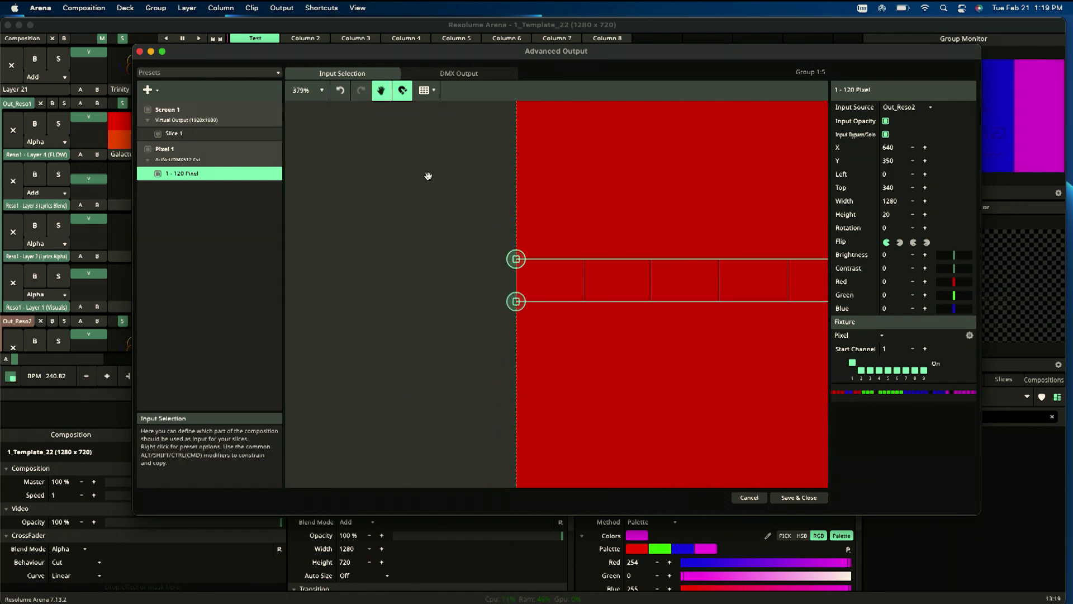
click(381, 90)
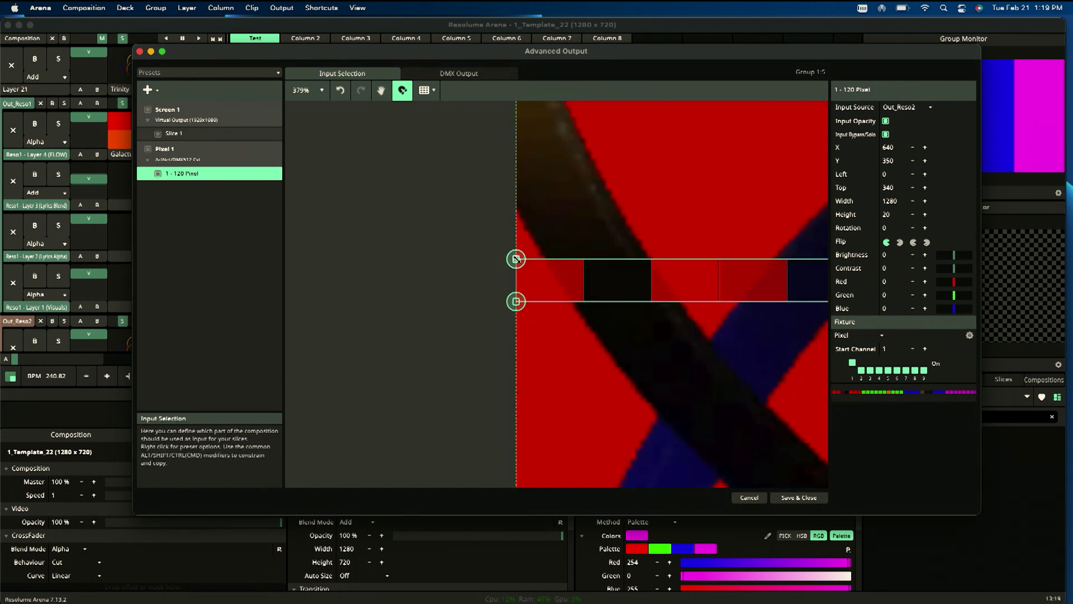
drag(515, 259, 624, 262)
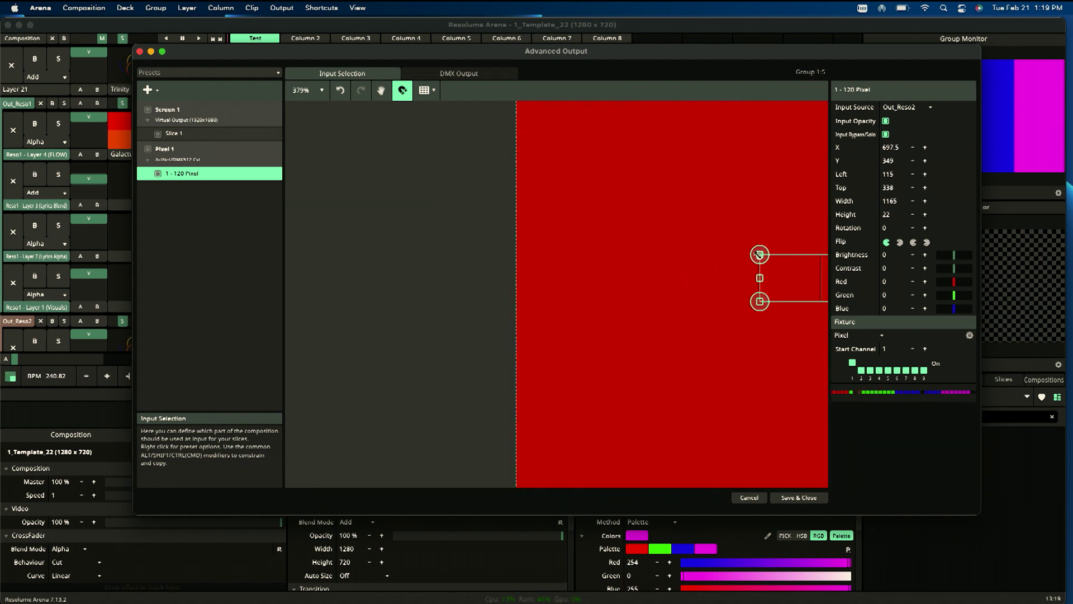
drag(781, 254, 780, 254)
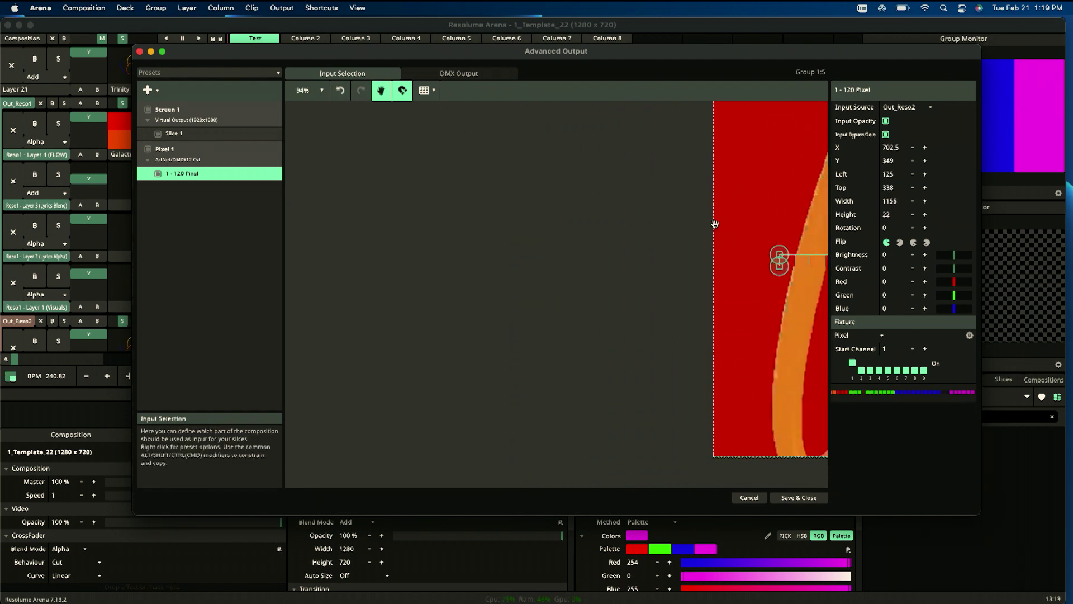
drag(752, 298, 300, 335)
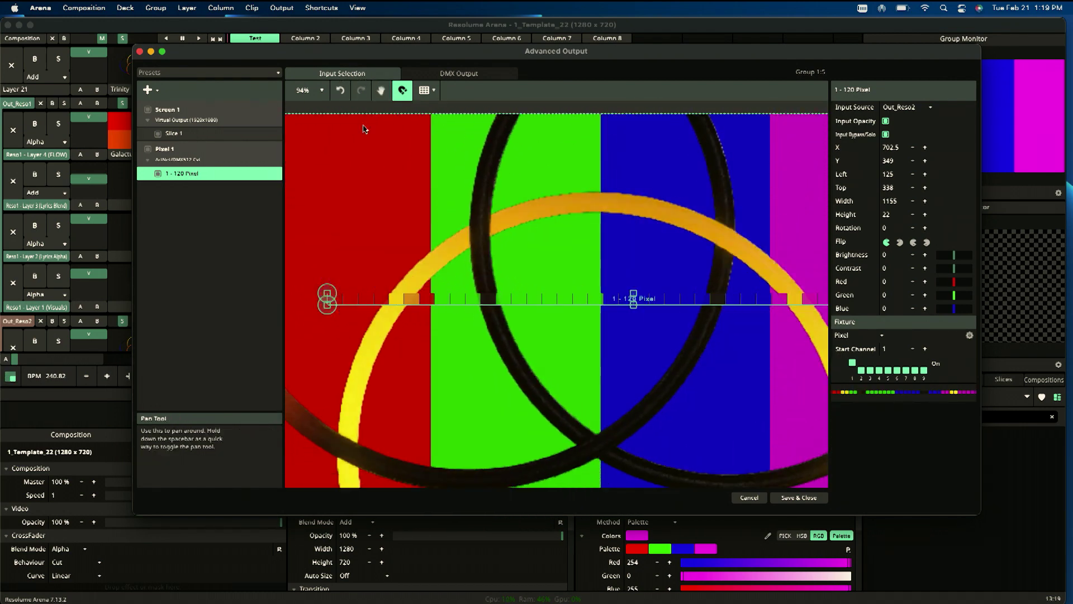
Shorten the 1 - 120 Pixel fixture's input area from its left end to about 314 × 22 px on the composition's right side
drag(327, 291, 624, 283)
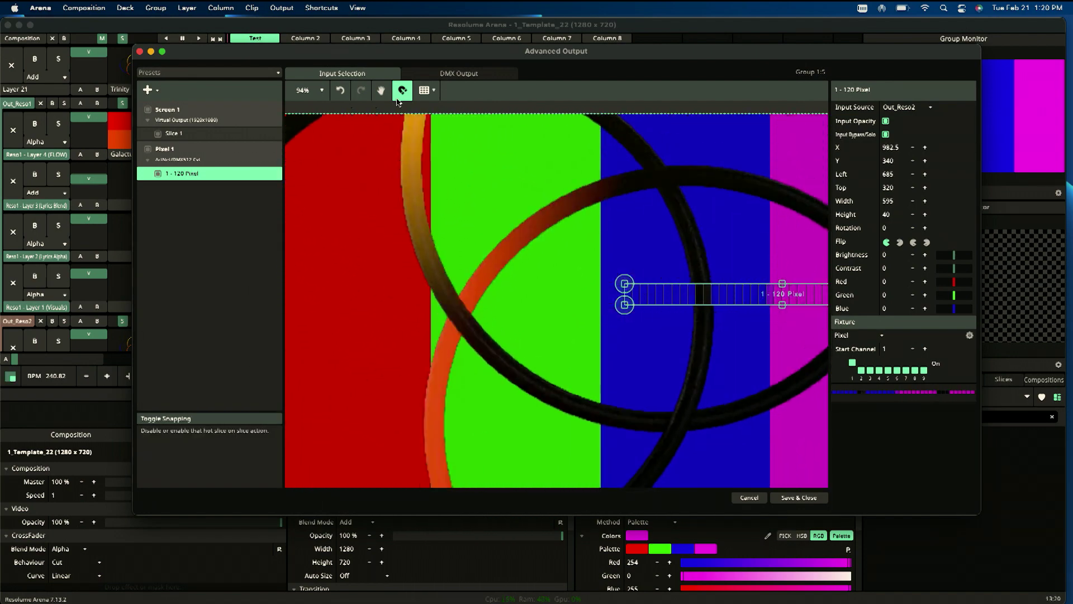
click(381, 90)
drag(587, 189, 441, 201)
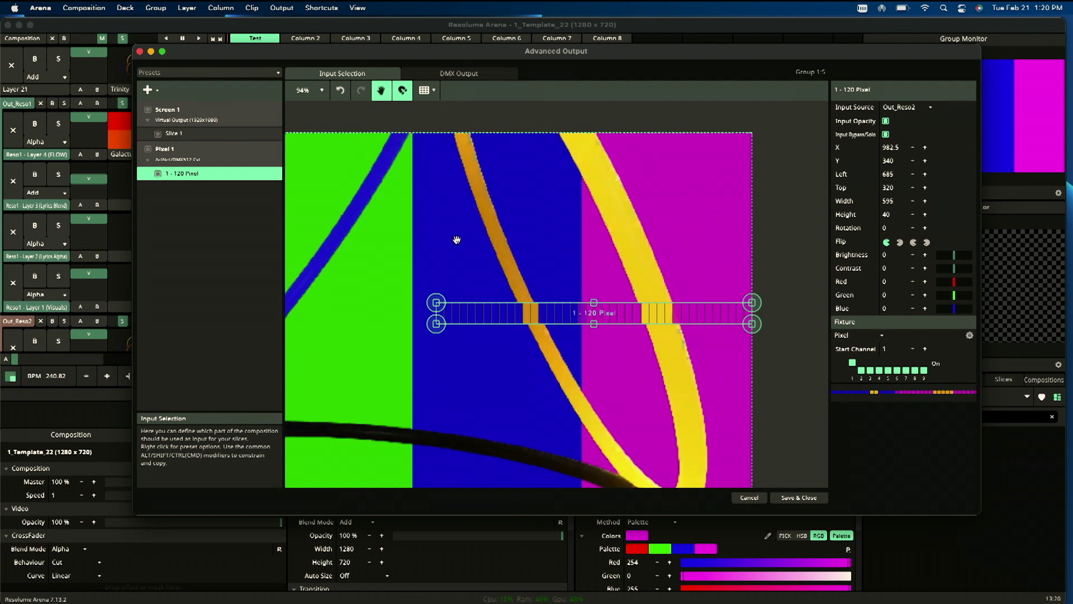
mouse_move(437, 303)
mouse_down()
mouse_move(434, 317)
mouse_move(443, 315)
mouse_up()
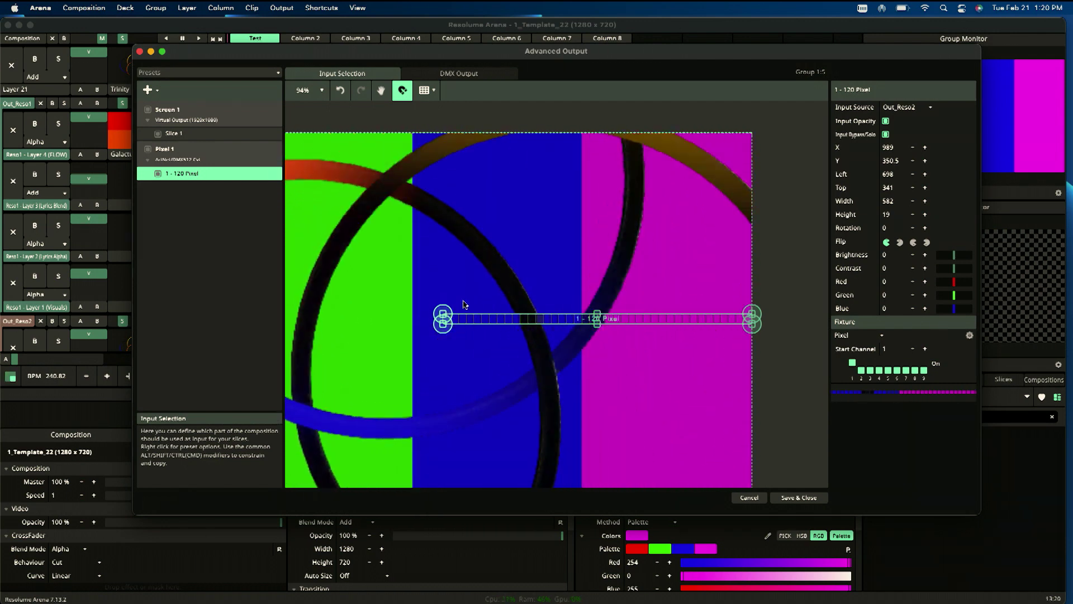
scroll(463, 305, down, 3)
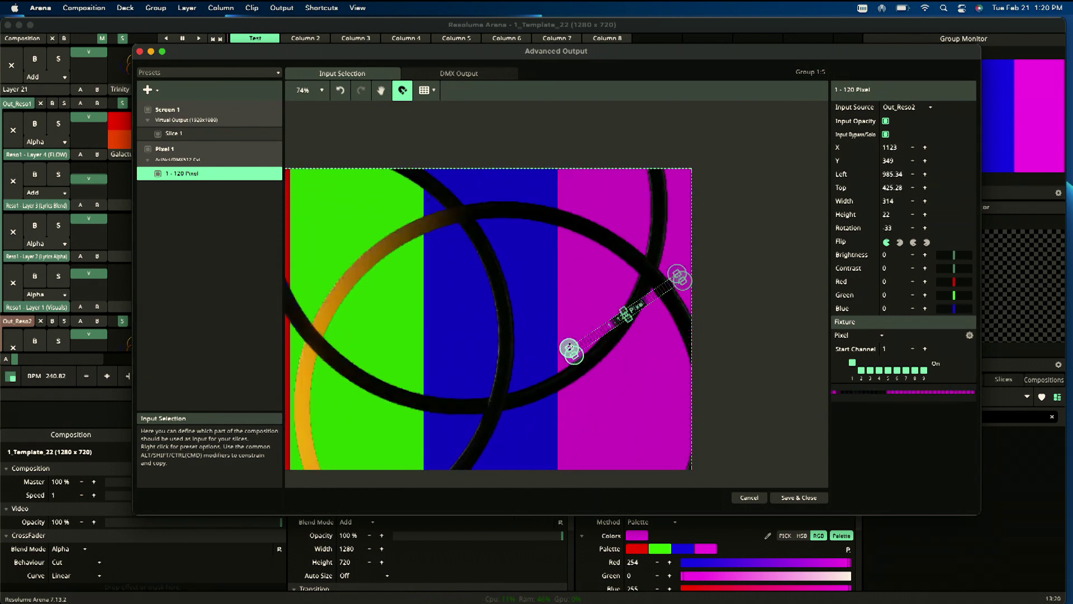
Rotate the 1 - 120 Pixel strip upright to about -89.5 and move it to the composition's lower-right area, at about X 1197, Y 563
drag(619, 352, 627, 330)
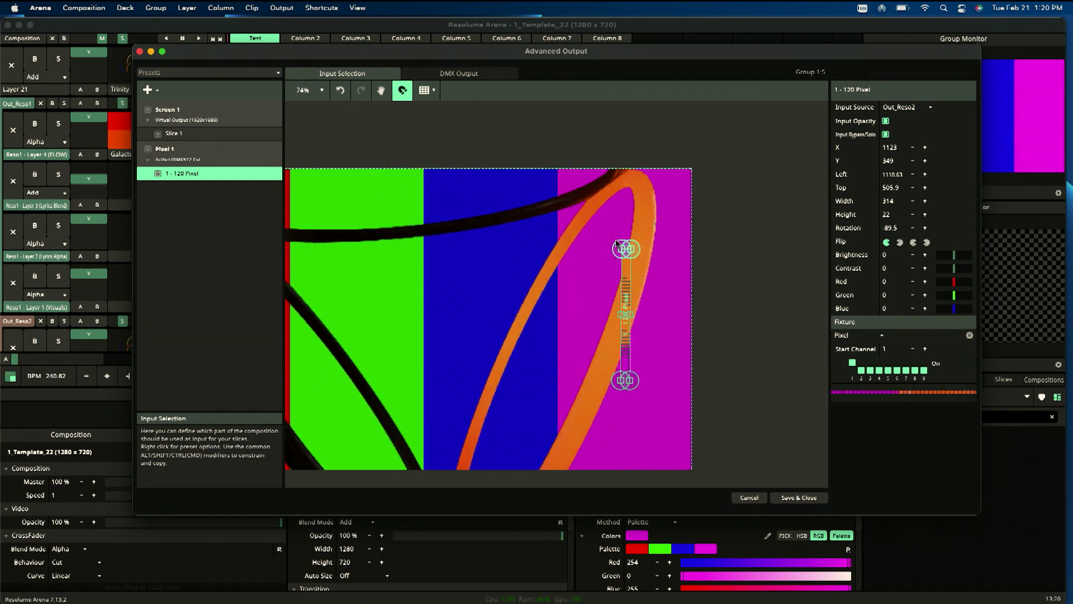
drag(620, 249, 619, 251)
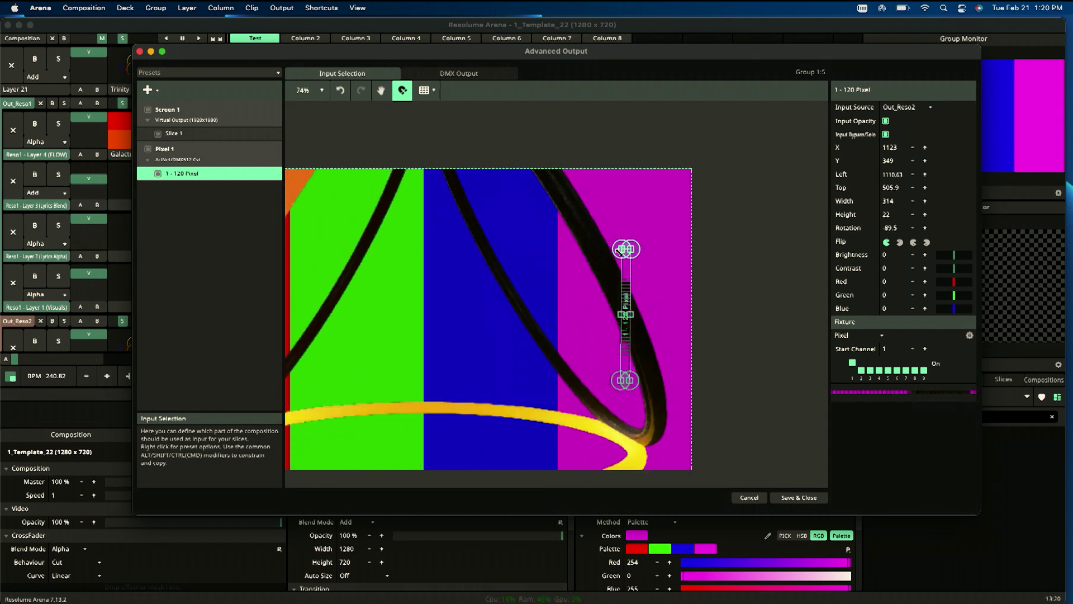
drag(626, 273, 661, 362)
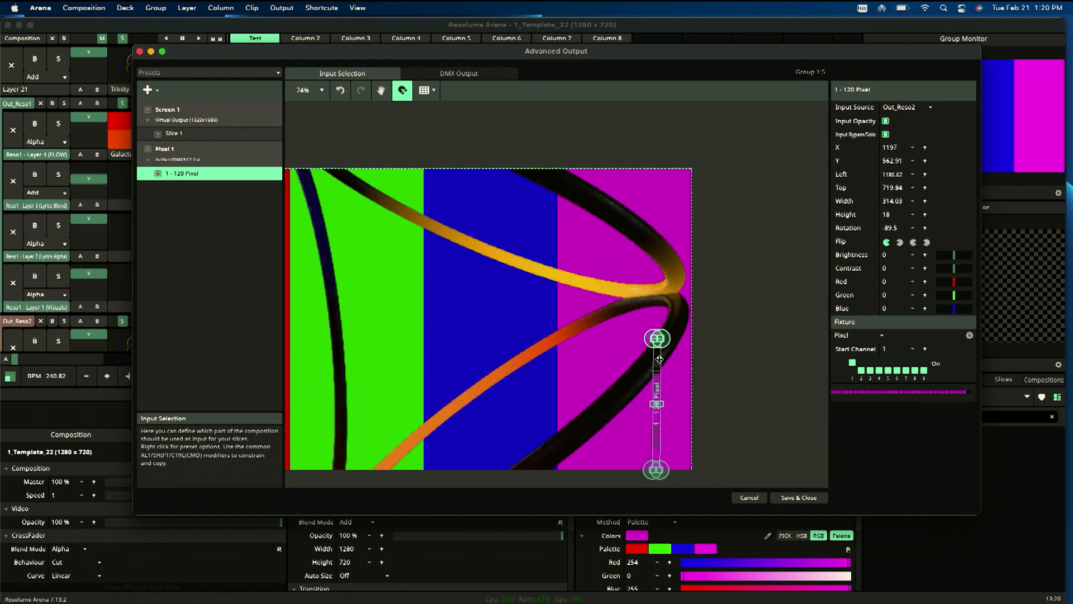
Reselect the 1 - 120 Pixel fixture, reset its rotation to 0 and set it to exactly -90
click(642, 380)
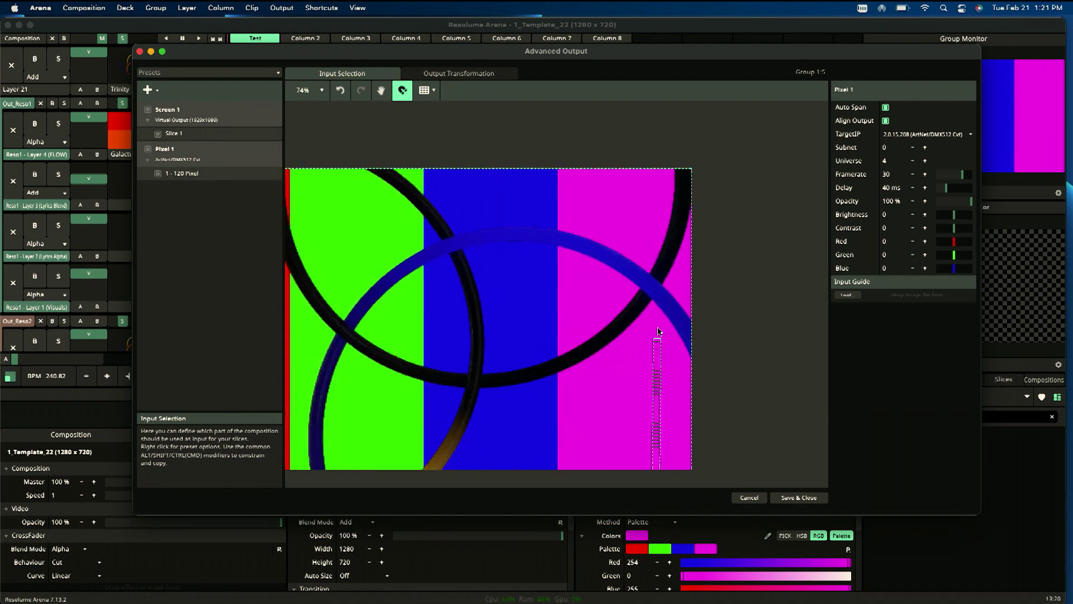
click(656, 386)
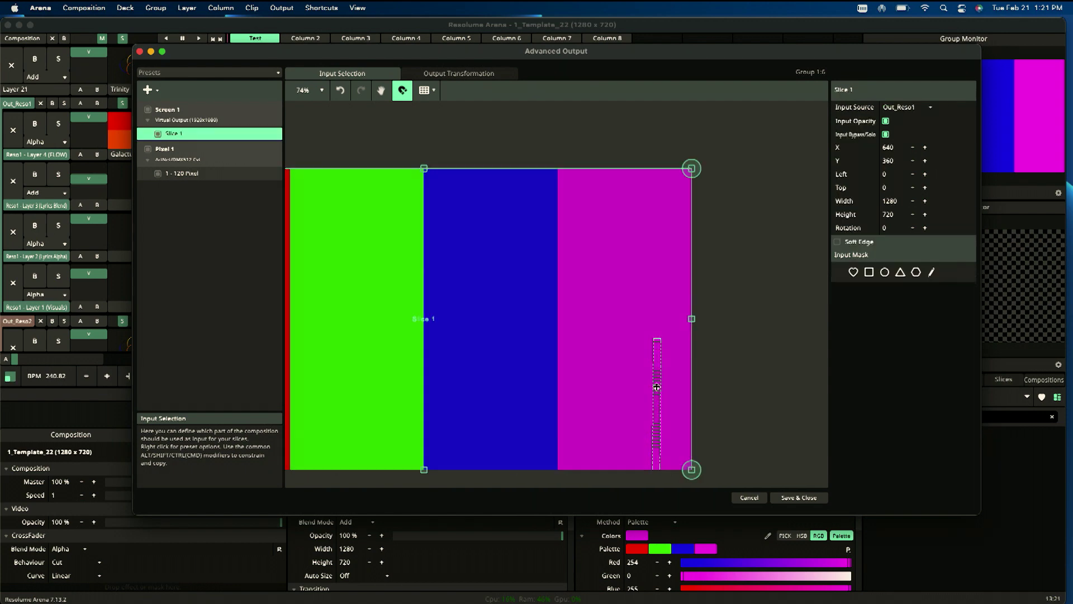
click(179, 173)
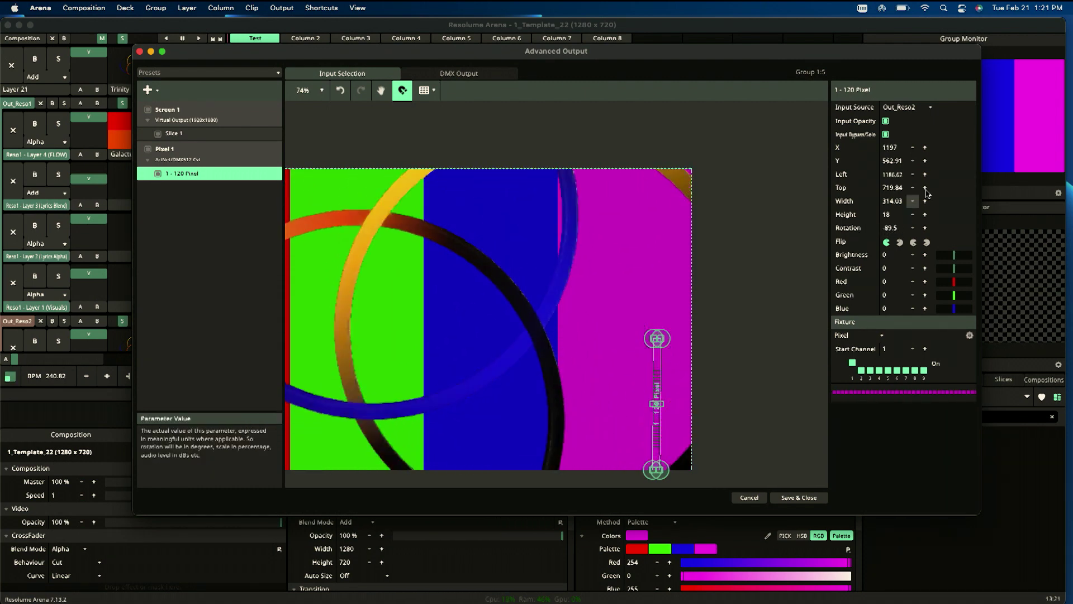
double_click(894, 227)
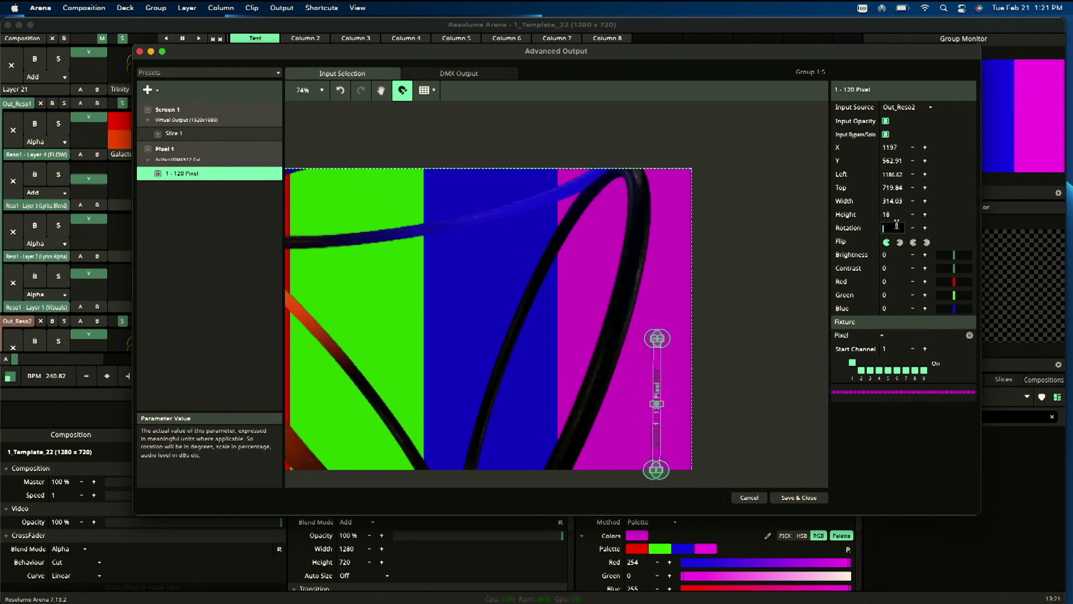
text(0)
key(Return)
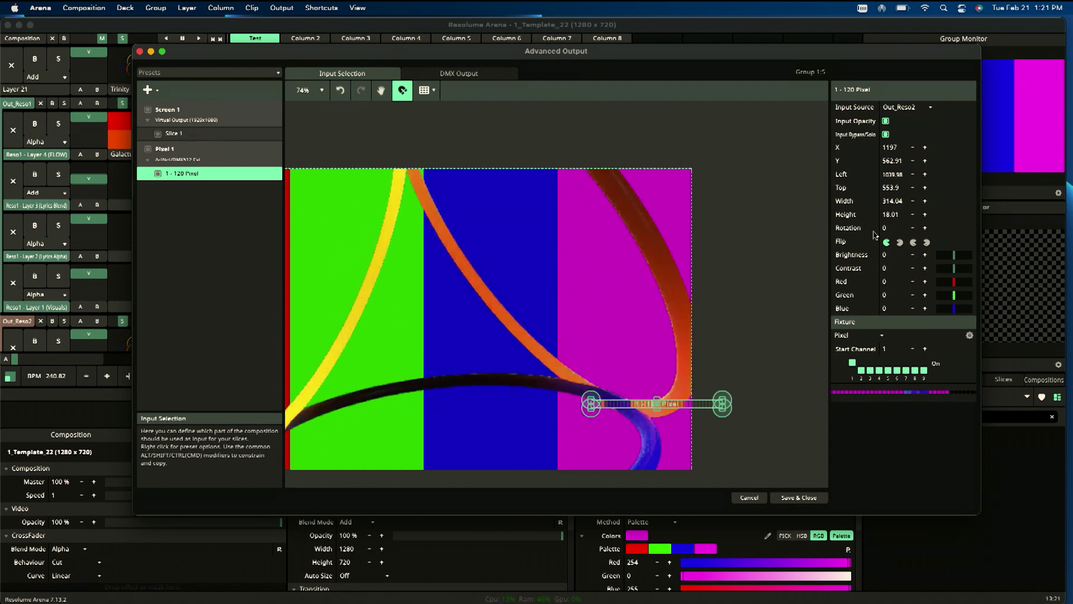
double_click(891, 230)
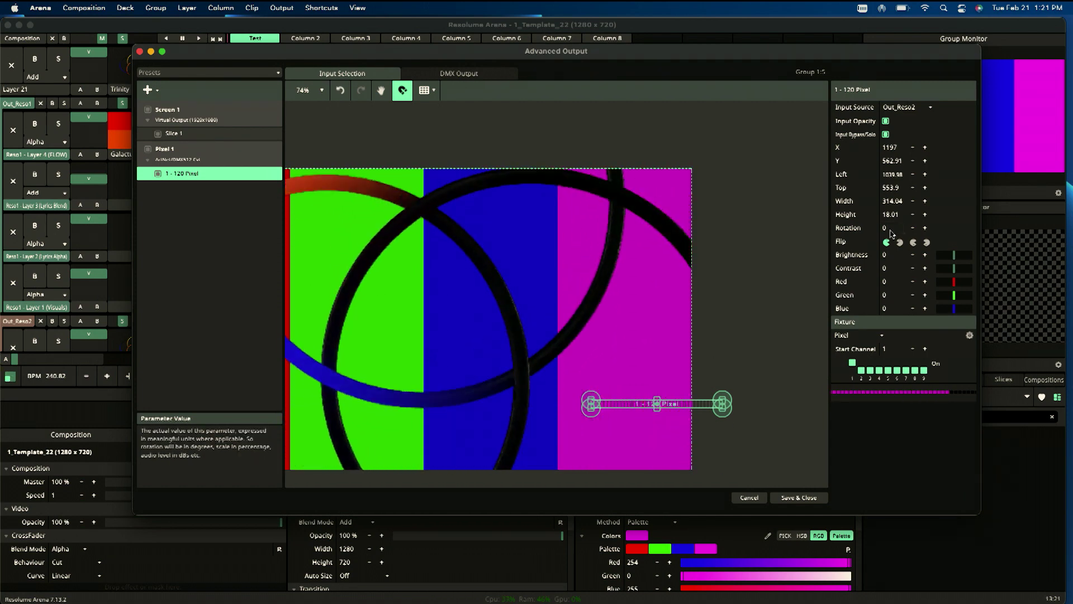
text(-90)
key(Return)
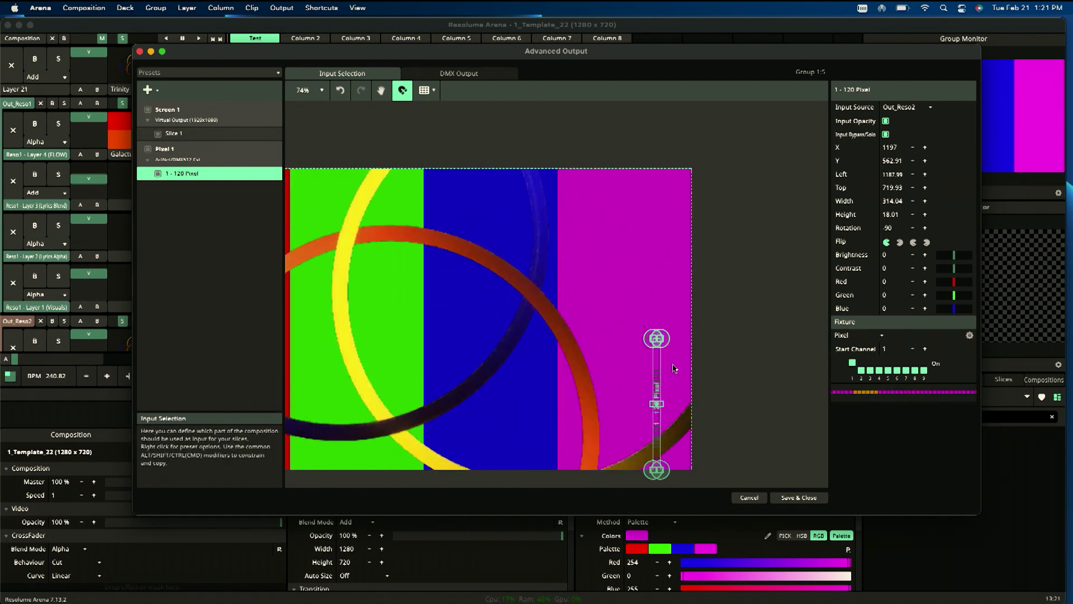
Add a DMX fixture, rotate it to -90, shrink it to about 259 × 18 px and stack it directly above the 1 - 120 Pixel strip
click(151, 90)
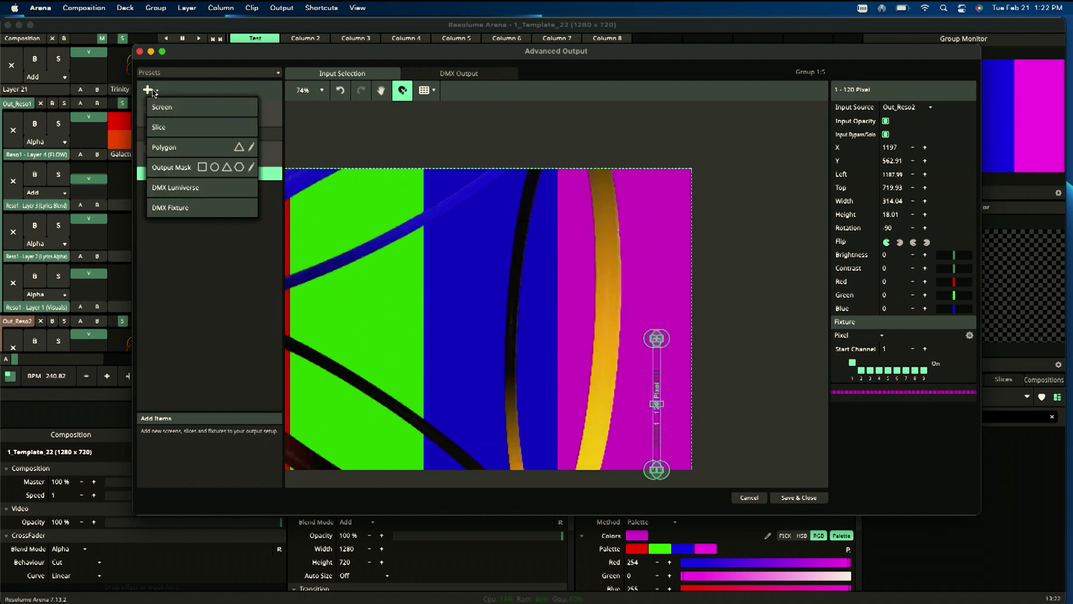
click(172, 204)
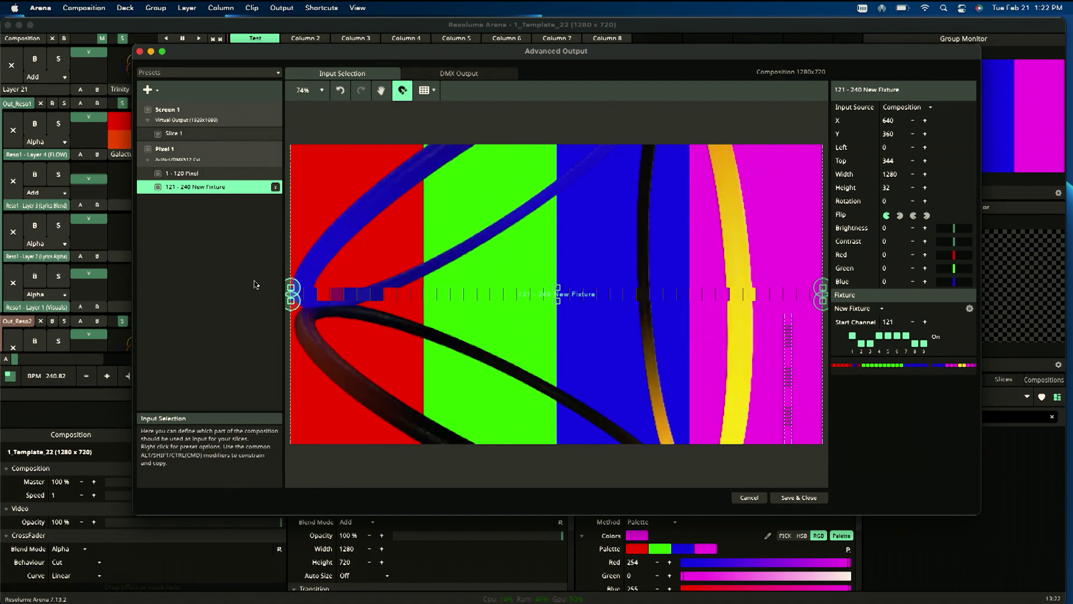
drag(285, 287, 769, 346)
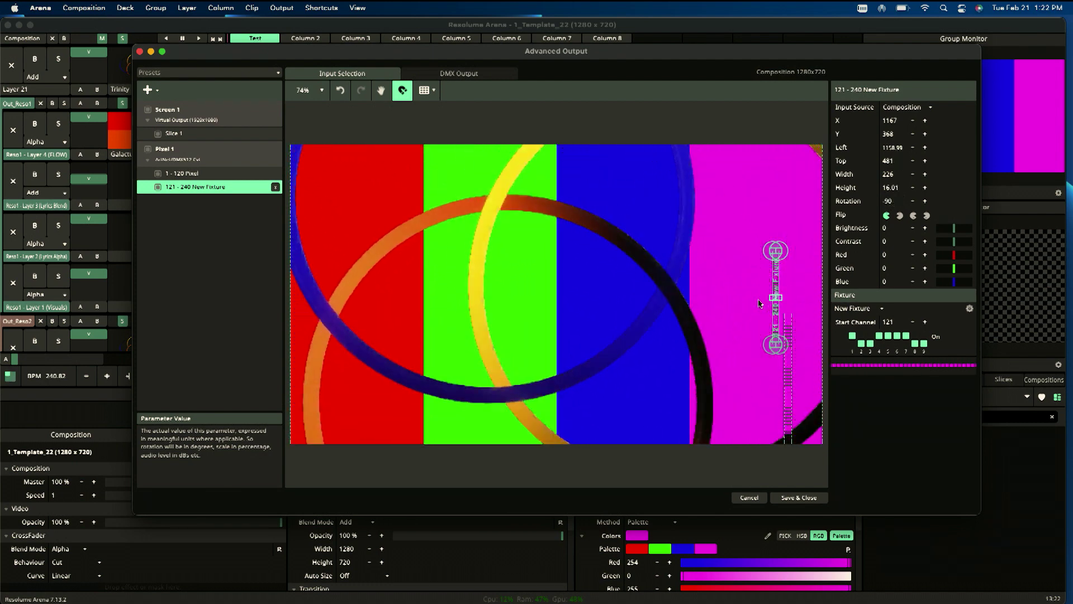
drag(789, 243, 789, 244)
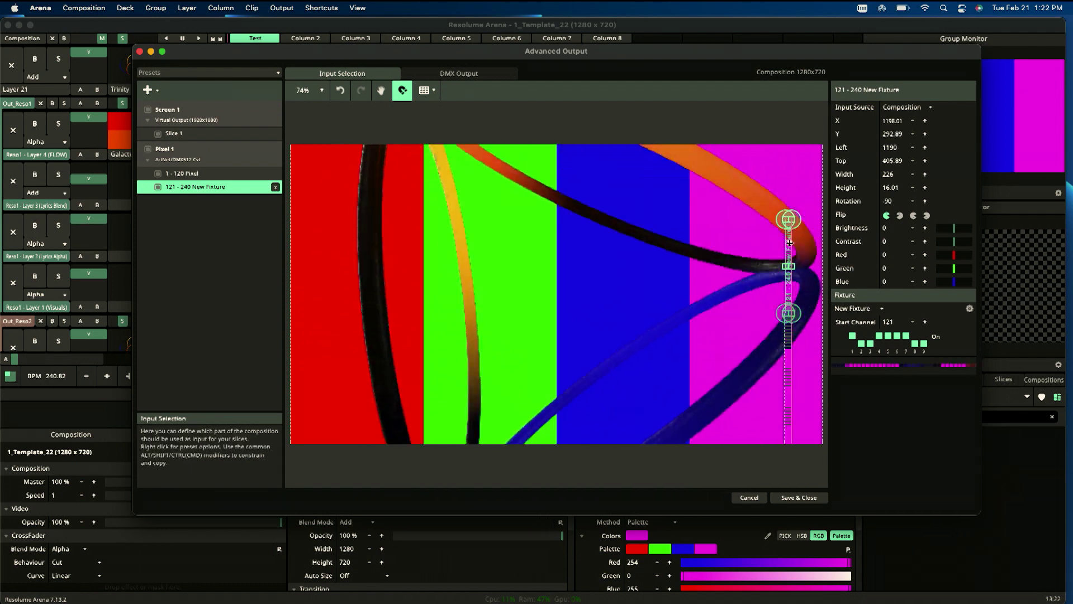
click(719, 266)
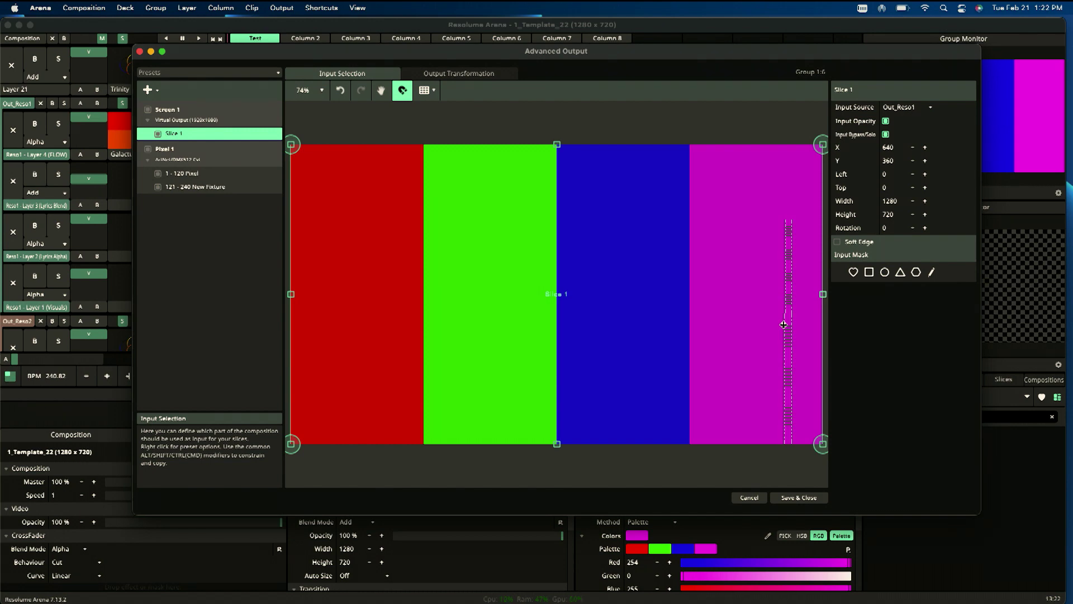
click(786, 251)
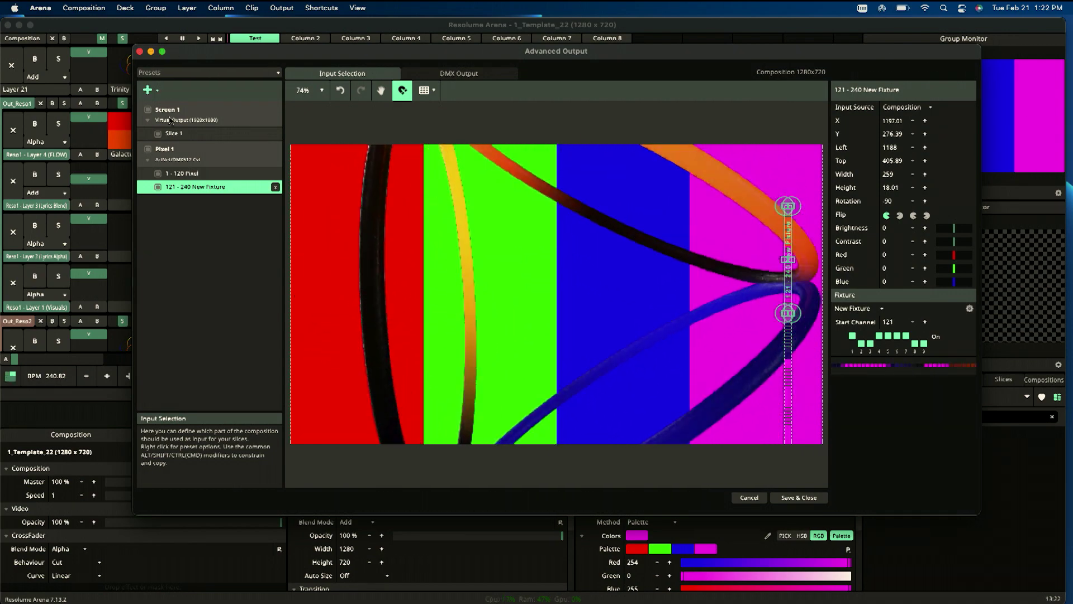
Add two more DMX fixtures and rotate the 361 - 480 fixture's input area to -90
click(147, 90)
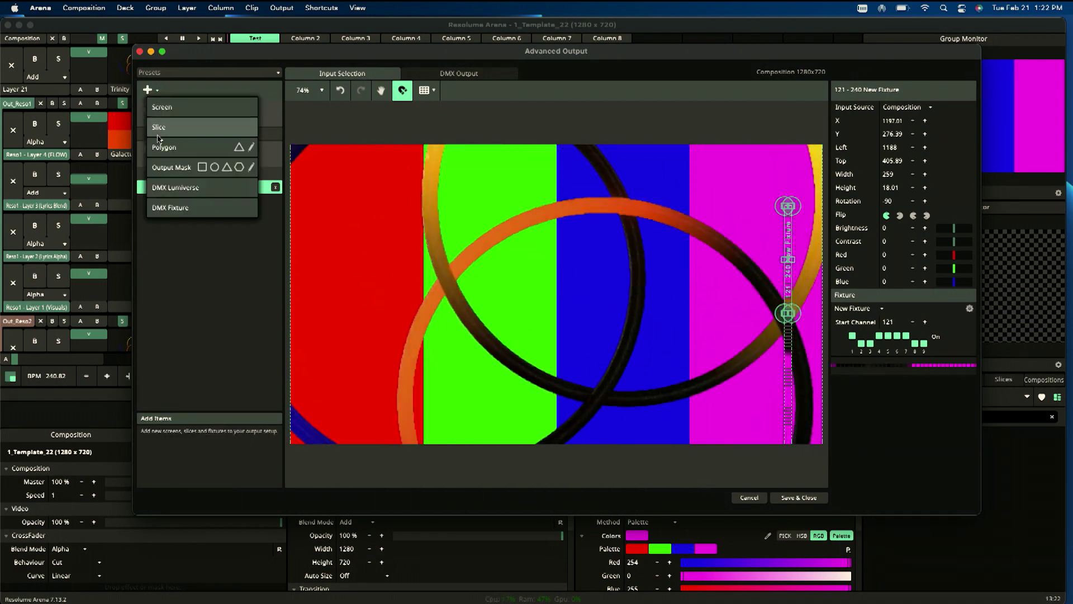
click(171, 208)
click(143, 91)
click(170, 207)
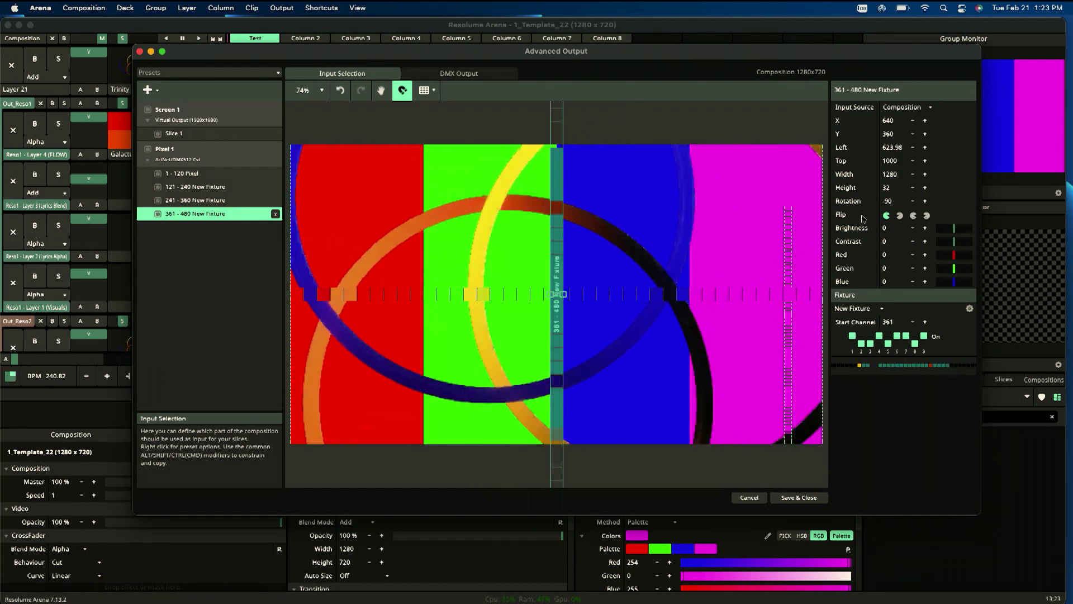
Set the 361 - 480 fixture's width to 600 and reduce it further to 200
double_click(896, 175)
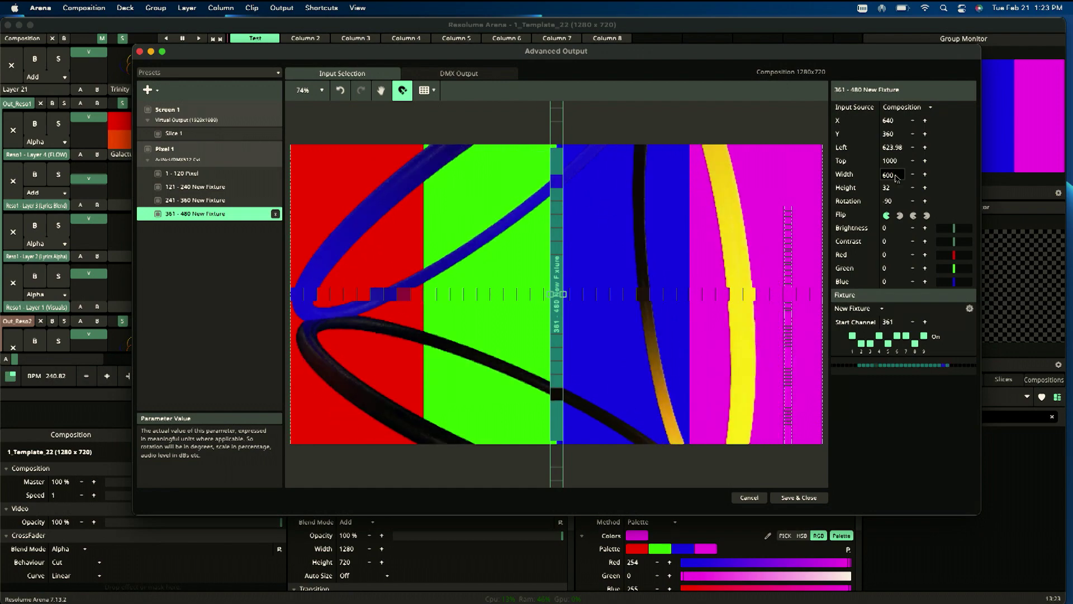
text(600)
key(Return)
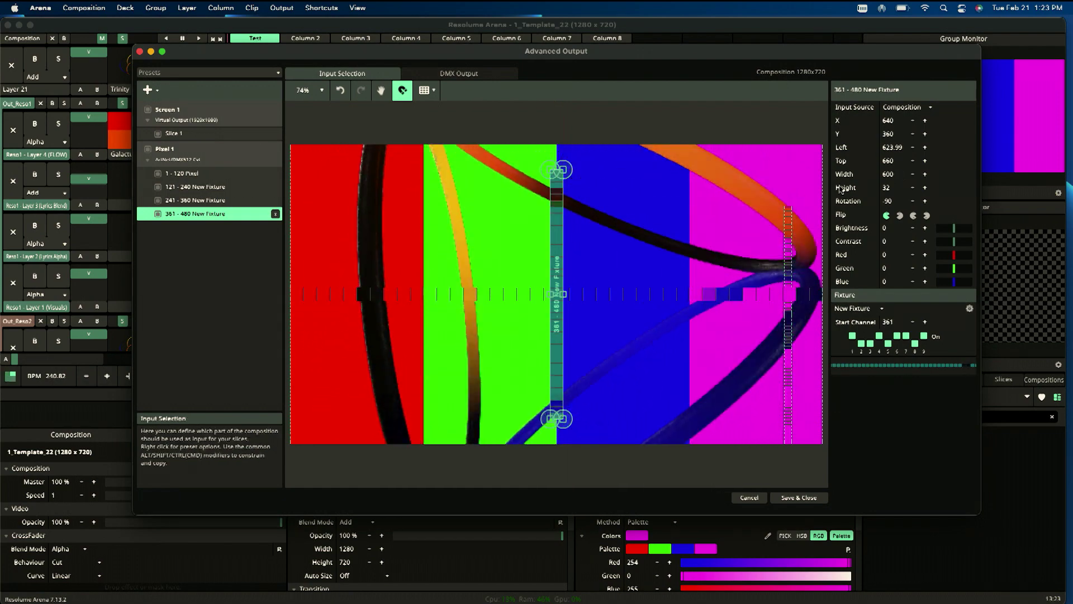
double_click(891, 174)
text(200)
key(Return)
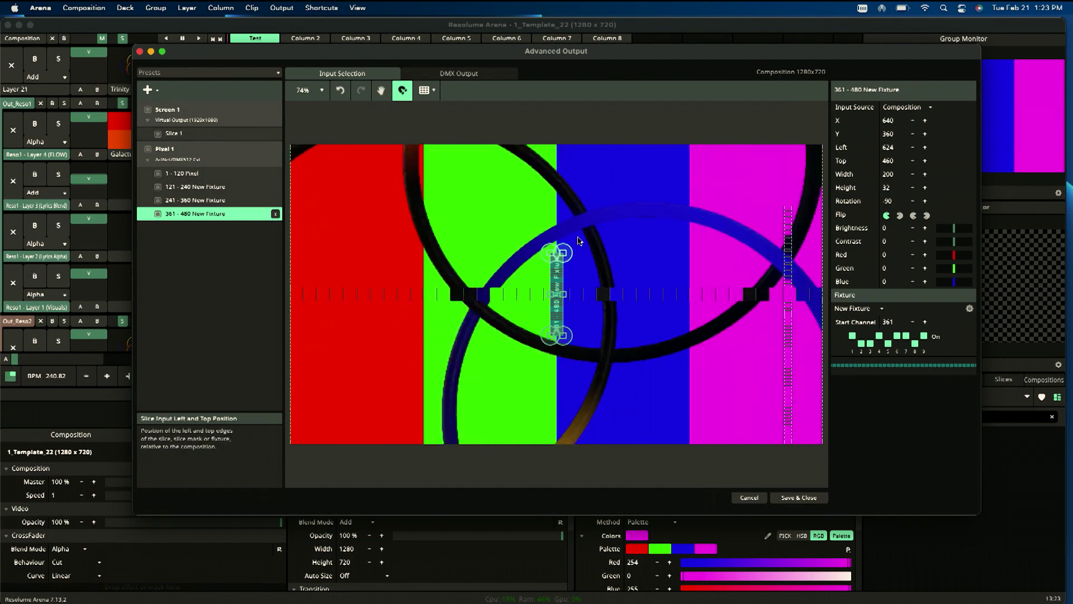
Stretch the 361 - 480 fixture to about 344 × 24 px and place it over the magenta bar at about X 1049, Y 425
drag(549, 253, 734, 334)
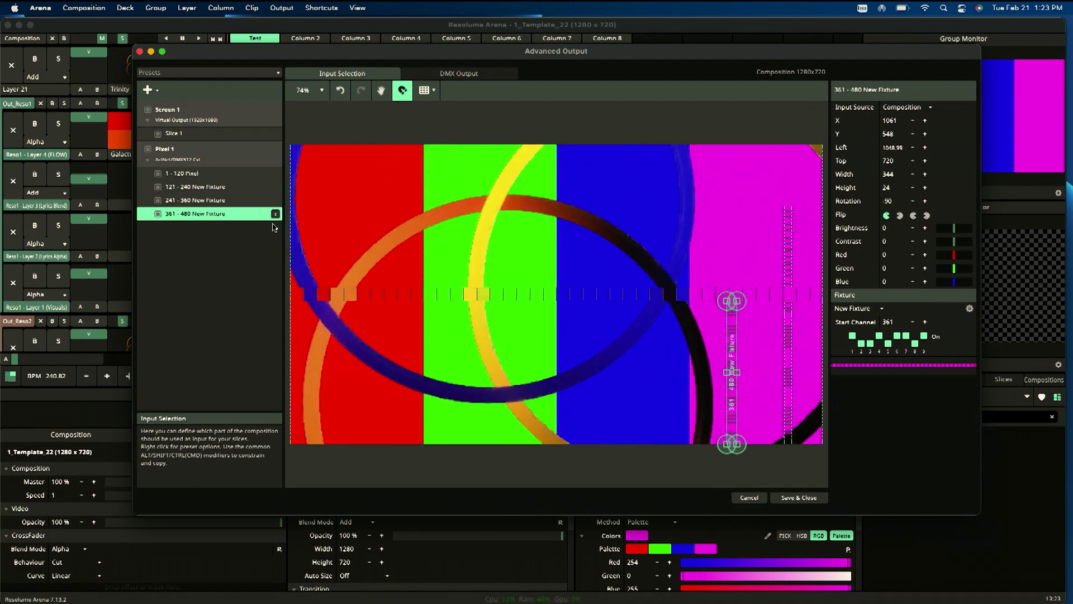
drag(739, 366, 727, 307)
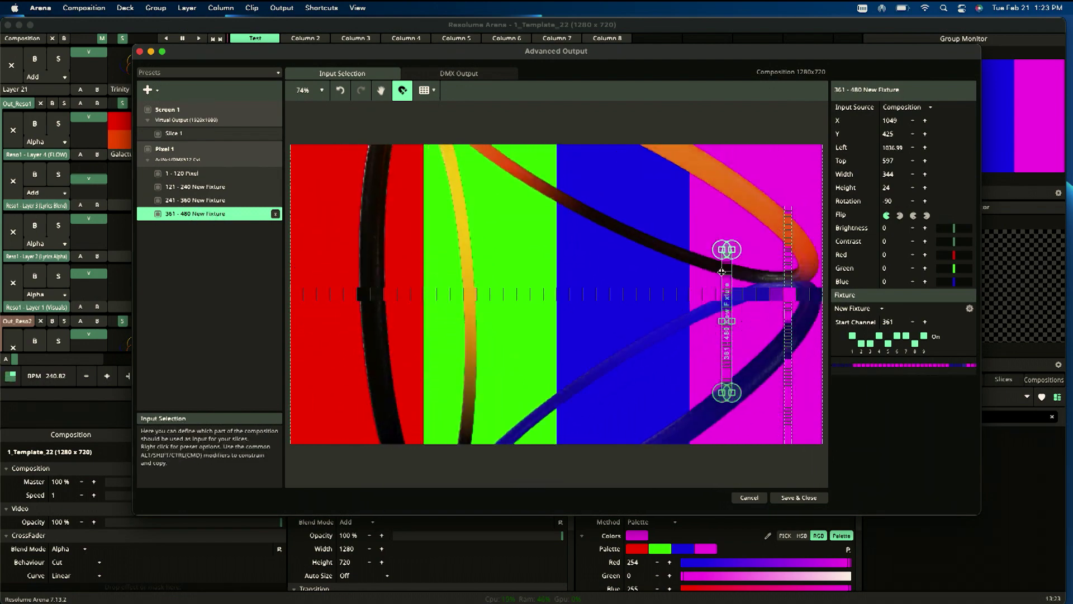
click(714, 288)
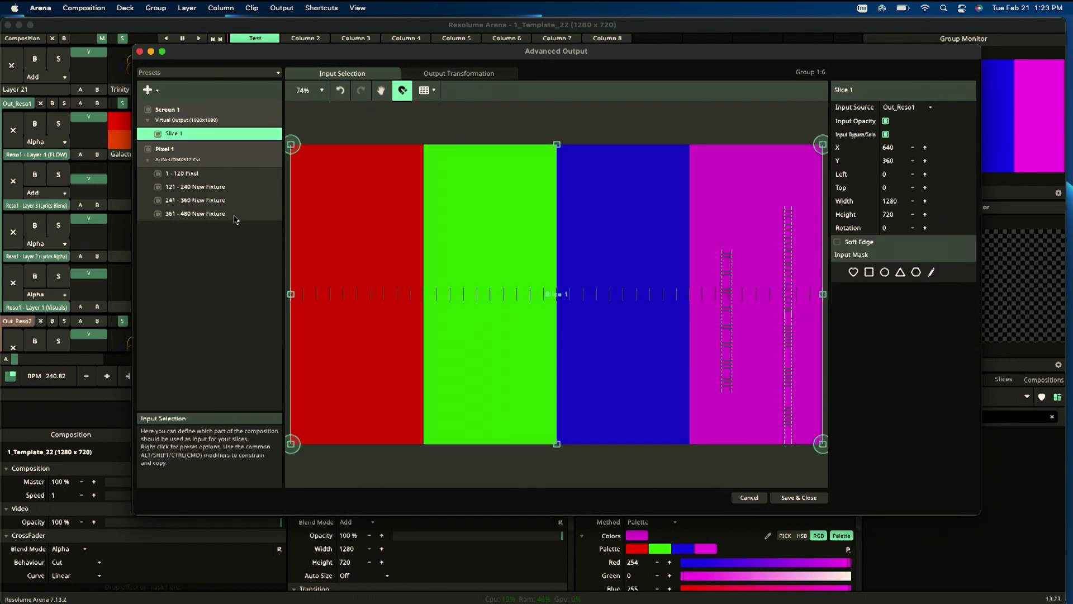
Rotate the 241 - 360 fixture to -90, set its width to 400, narrow its height to about 16 px and move it beside the 361 - 480 strip
click(226, 200)
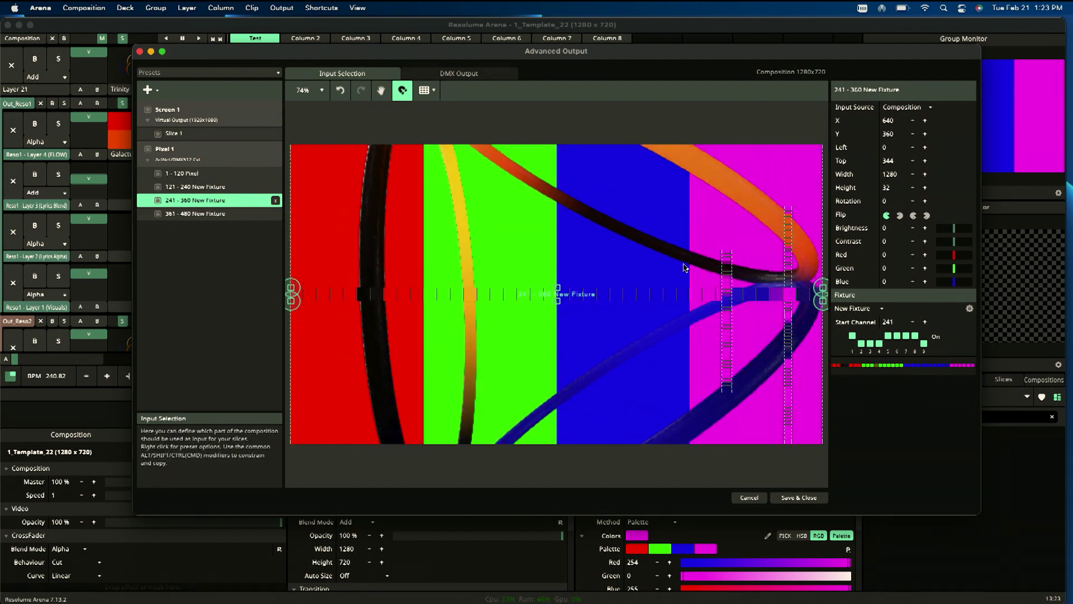
drag(706, 294, 554, 207)
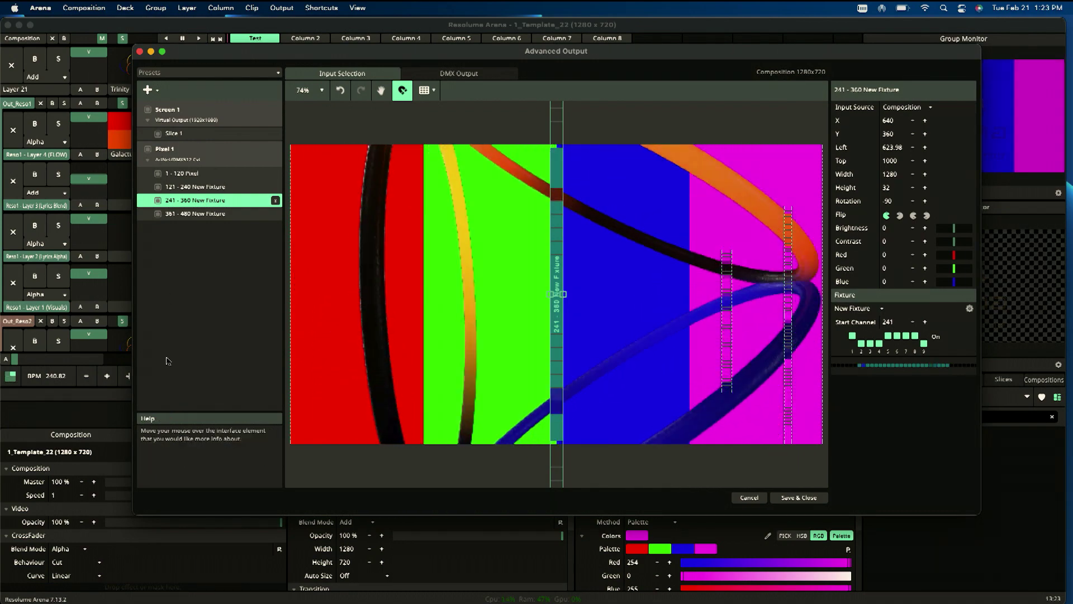
double_click(895, 173)
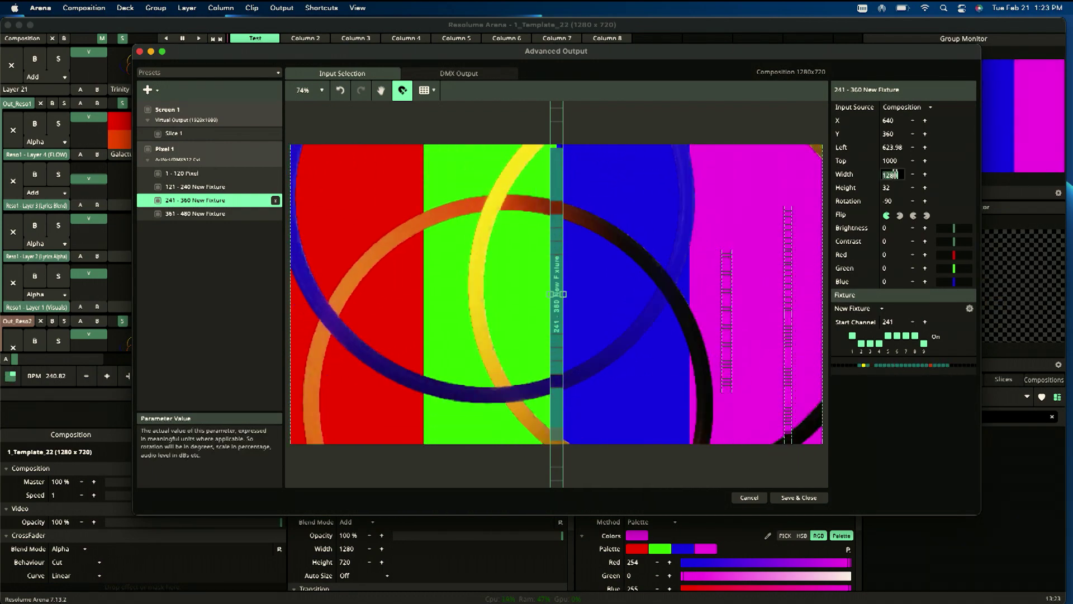
text(400)
key(Return)
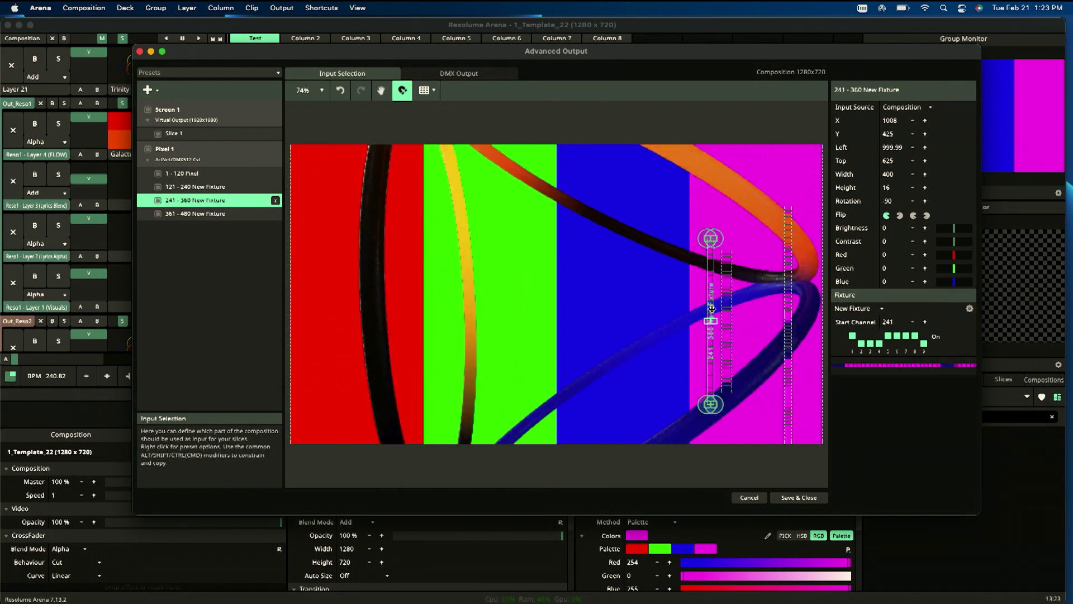
Move the 361 - 480 fixture down to the composition's bottom edge at about X 1073, Y 548 and tilt it to about -90.5
click(723, 272)
click(724, 313)
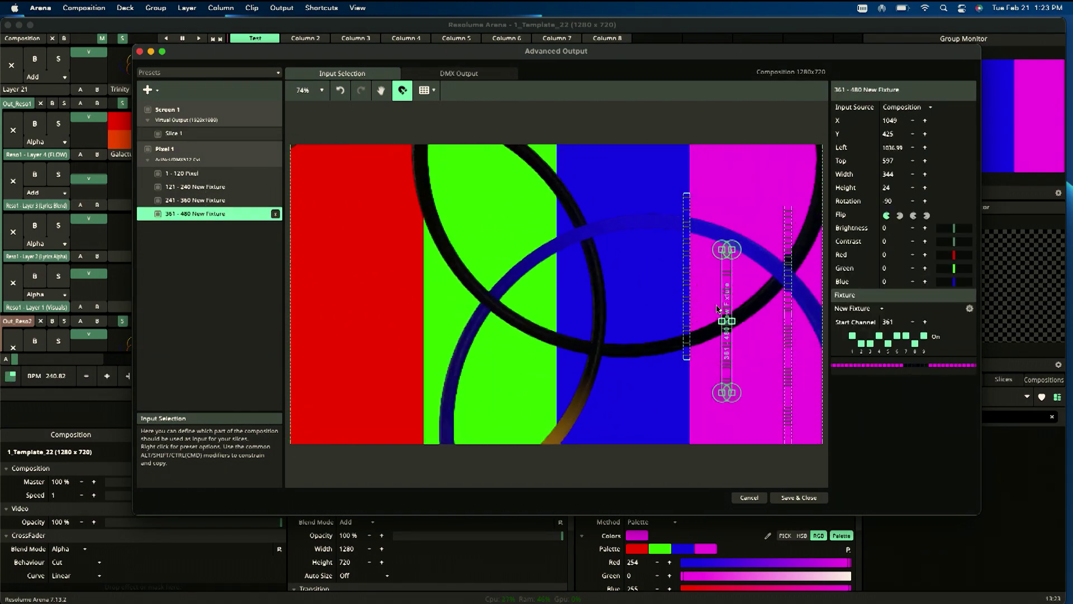
drag(728, 299, 738, 349)
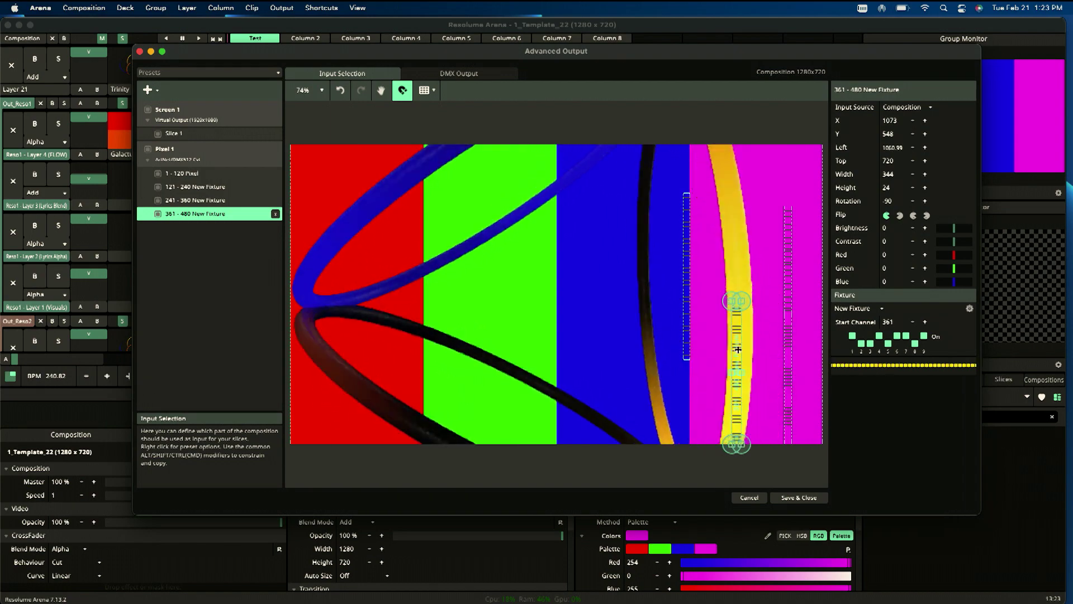
drag(731, 303, 727, 311)
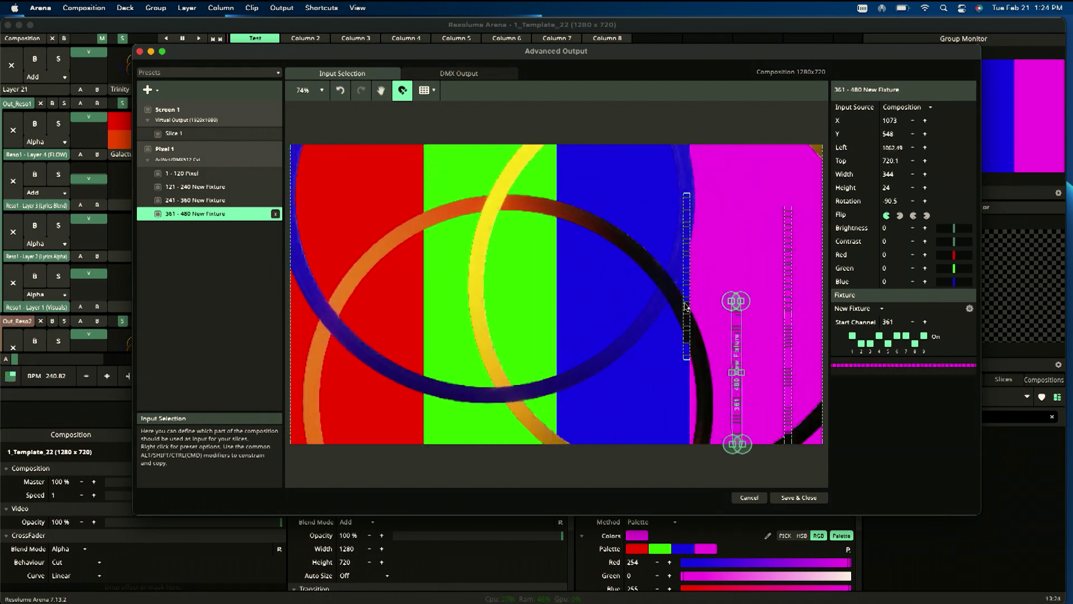
Move the 241 - 360 fixture directly above the 361 - 480 strip at about X 1069, Y 254, shortening it to about 214 × 17 px
click(684, 304)
click(251, 202)
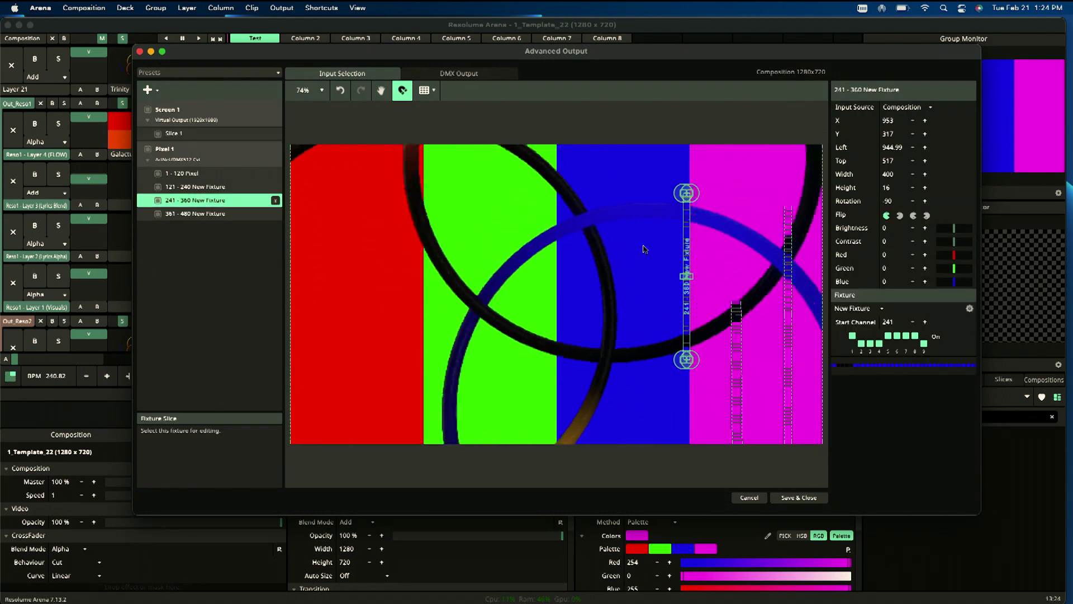
drag(707, 220, 731, 200)
click(732, 307)
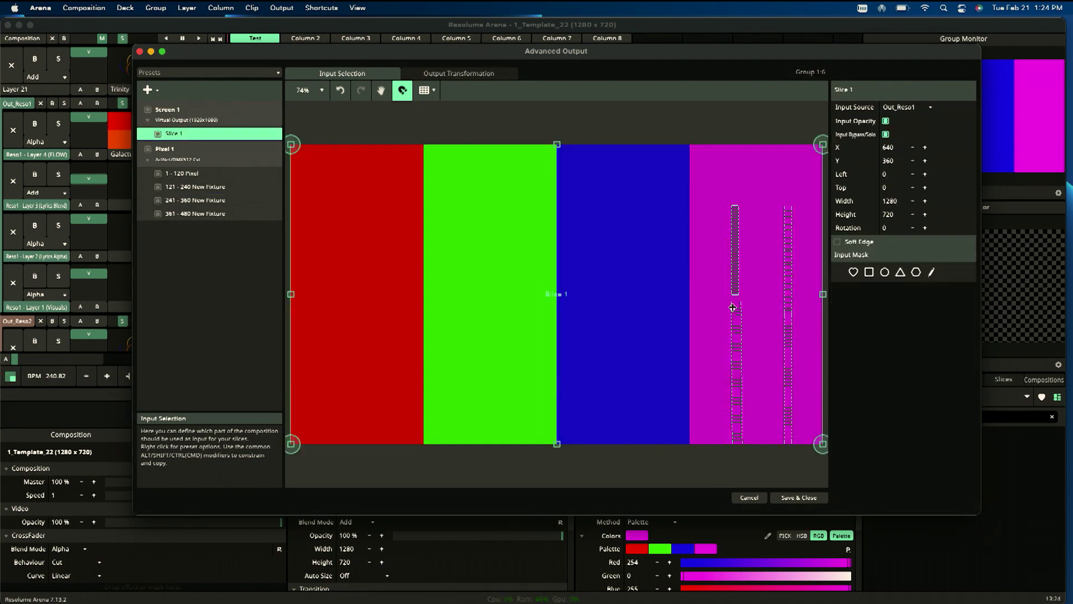
click(732, 307)
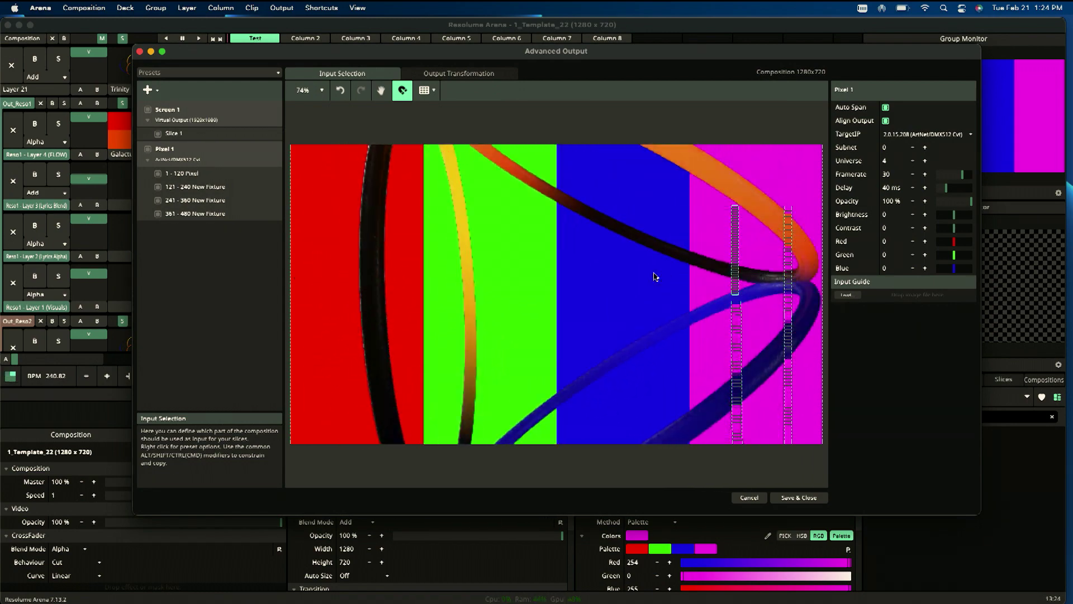
Add a new Lumiverse below Pixel 1 and rename it Pixel 2
click(167, 150)
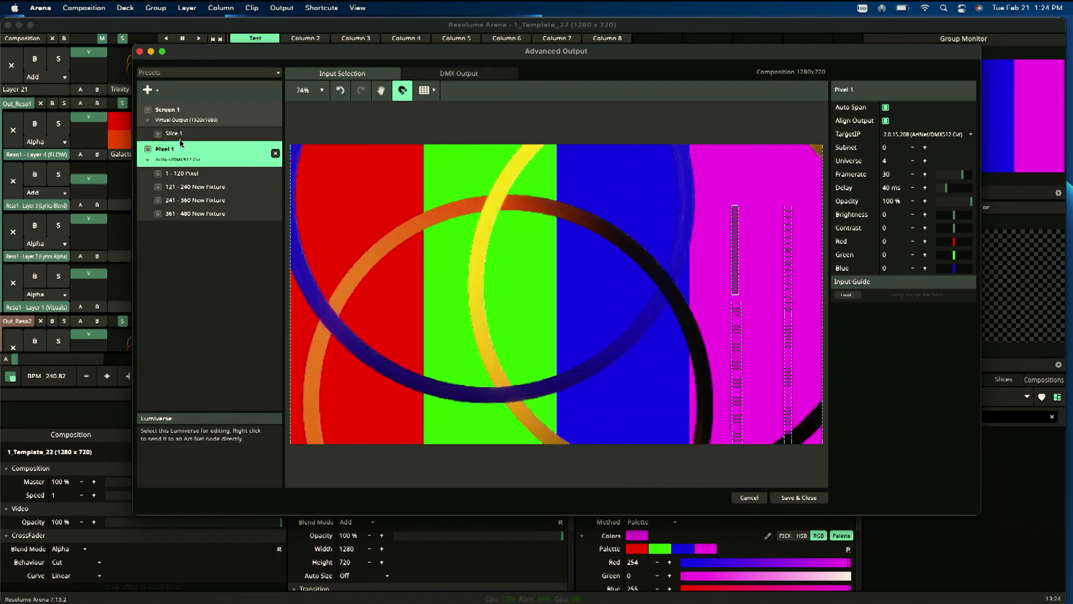
click(157, 90)
click(168, 191)
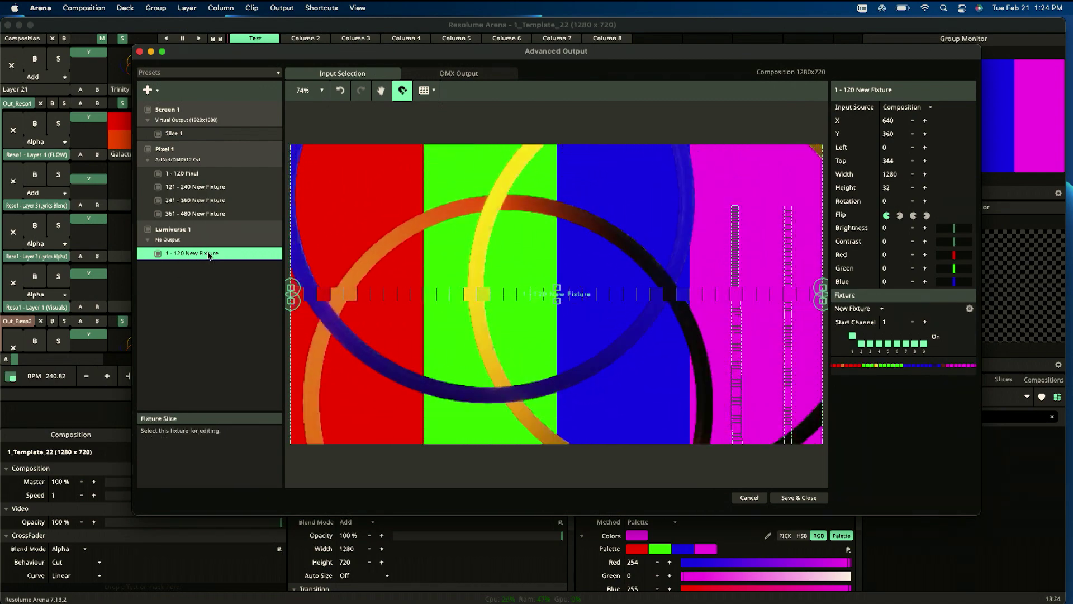
double_click(194, 230)
text(Pixel 2)
key(Return)
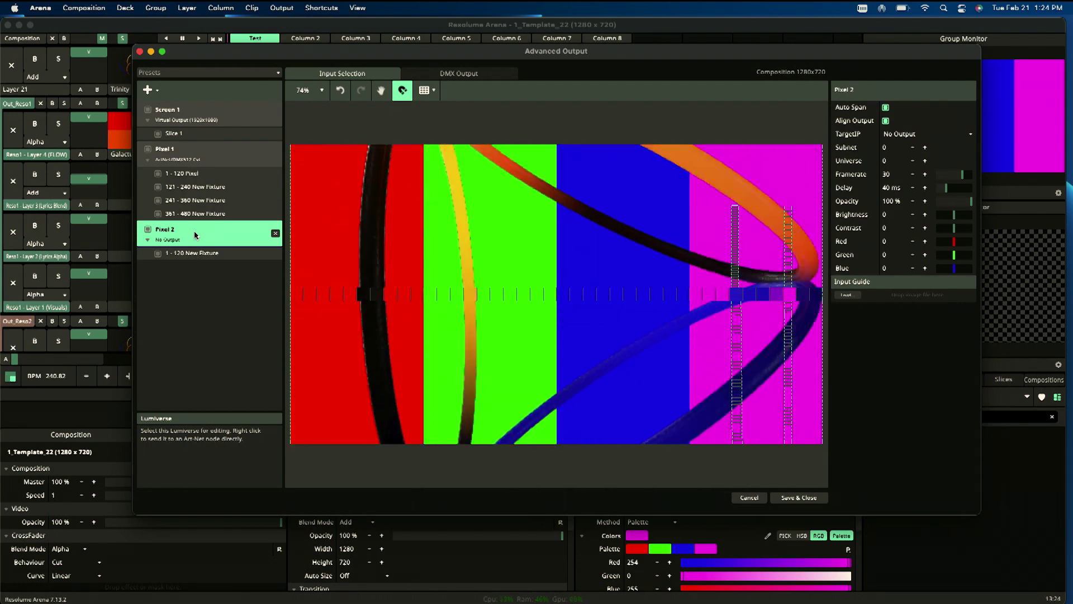
Review the Pixel 1 Lumiverse's settings and the input areas of its 121 - 240 and 241 - 360 fixtures
click(200, 147)
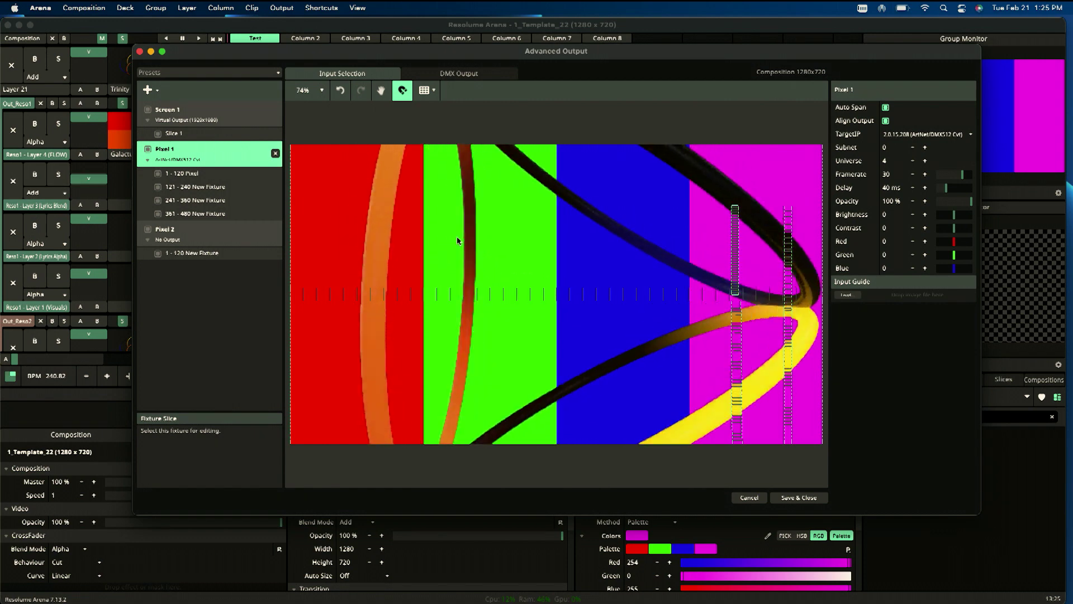
click(737, 211)
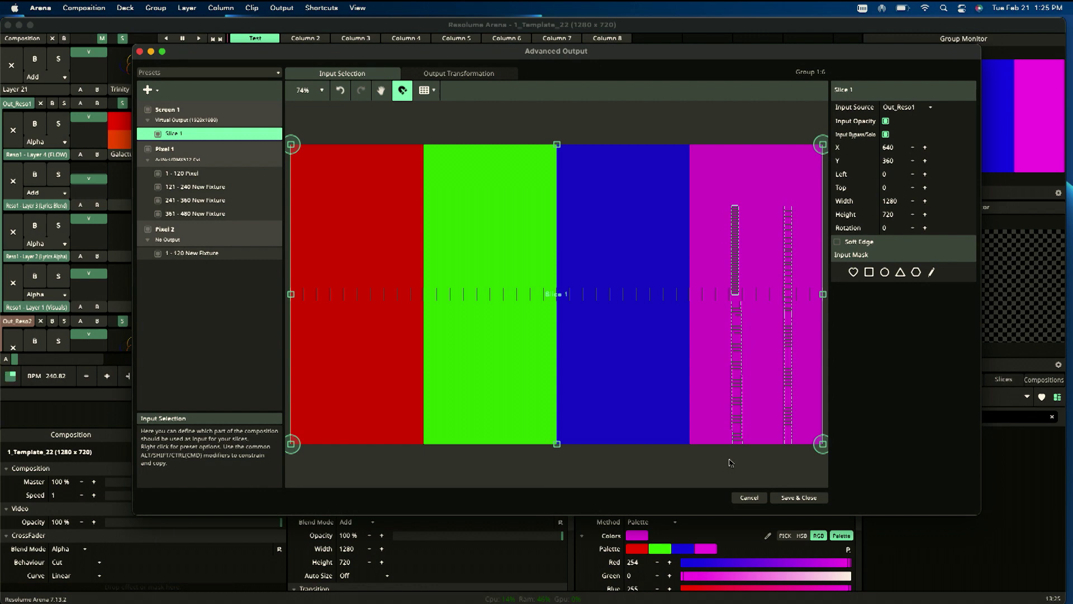
click(733, 226)
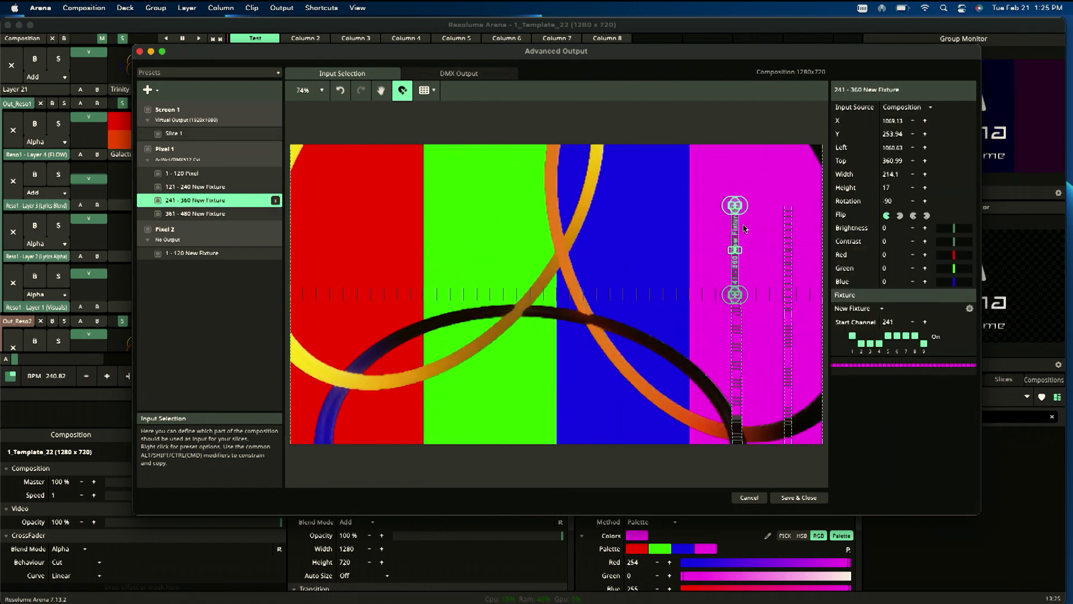
click(788, 227)
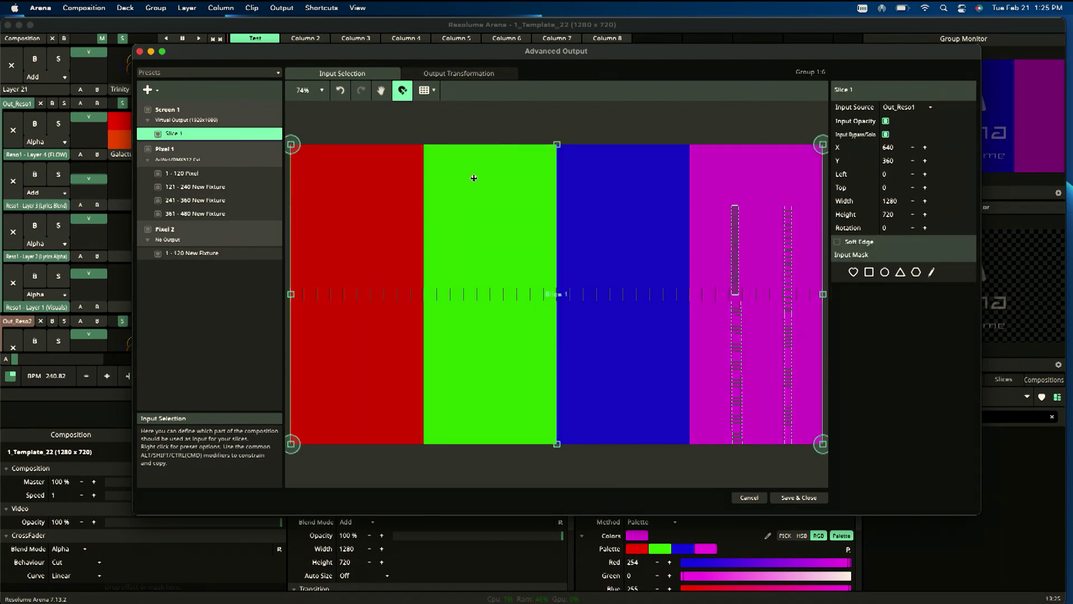
click(787, 237)
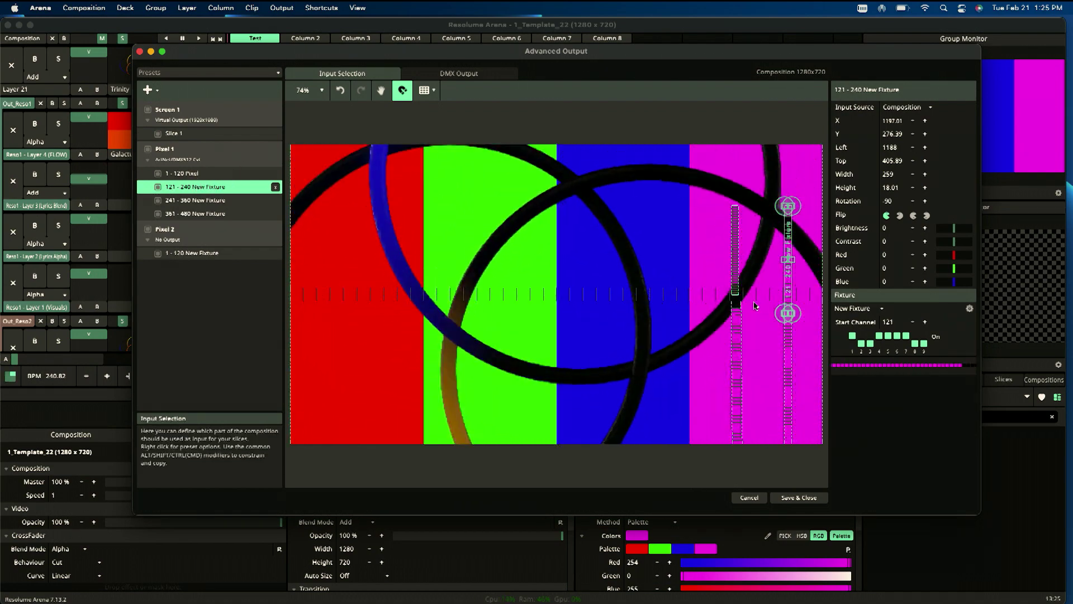
click(742, 262)
click(735, 265)
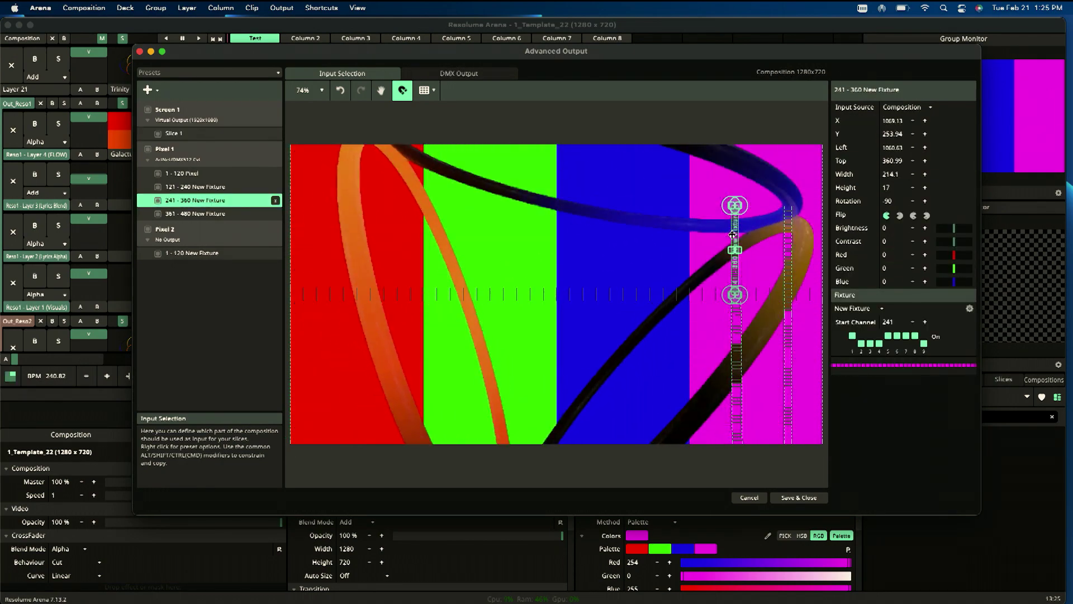
Move the 121 - 240 fixture above the 361 - 480 strip at about X 1069 and shift the 241 - 360 fixture to about X 1146
click(203, 189)
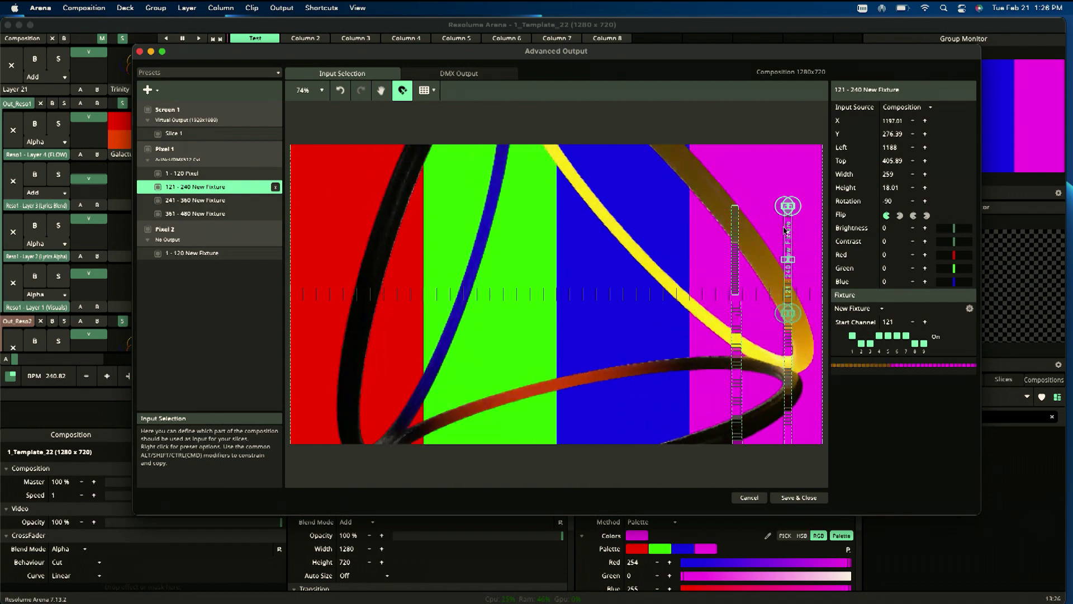
drag(738, 227, 731, 229)
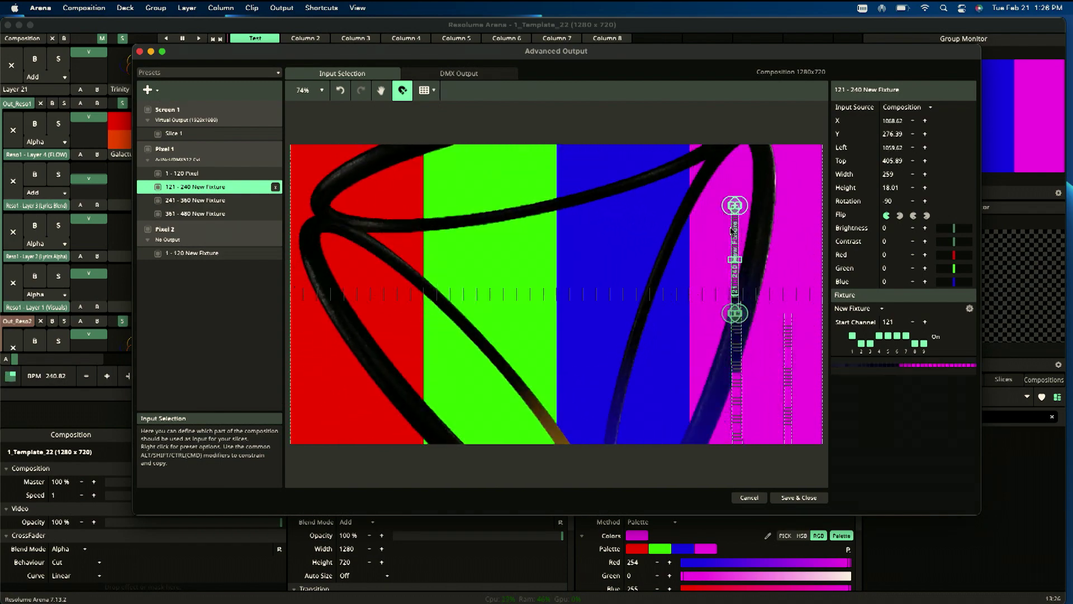
click(225, 200)
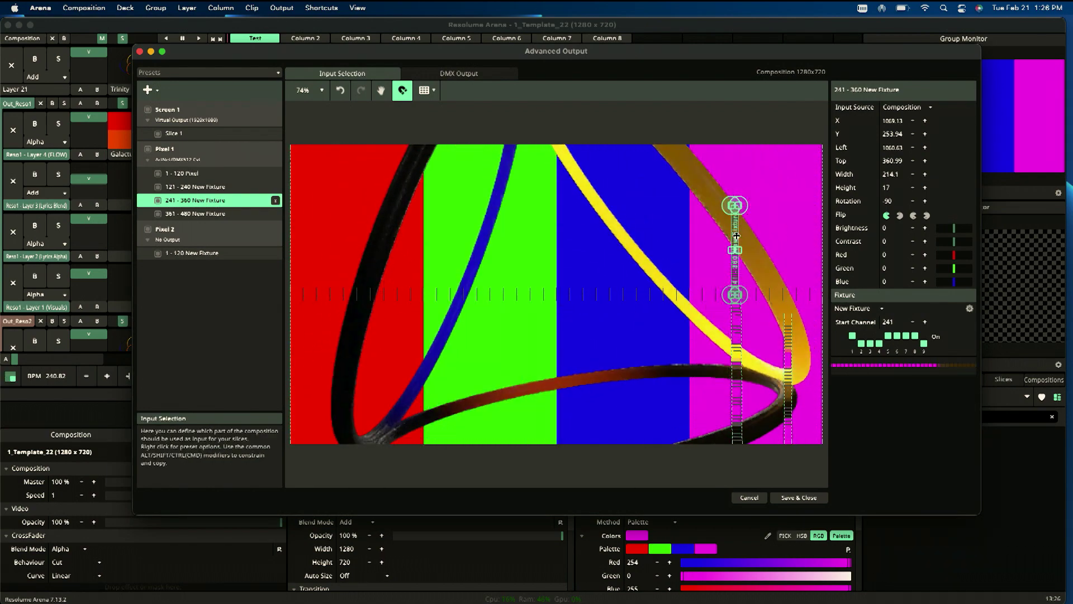
drag(742, 235, 761, 234)
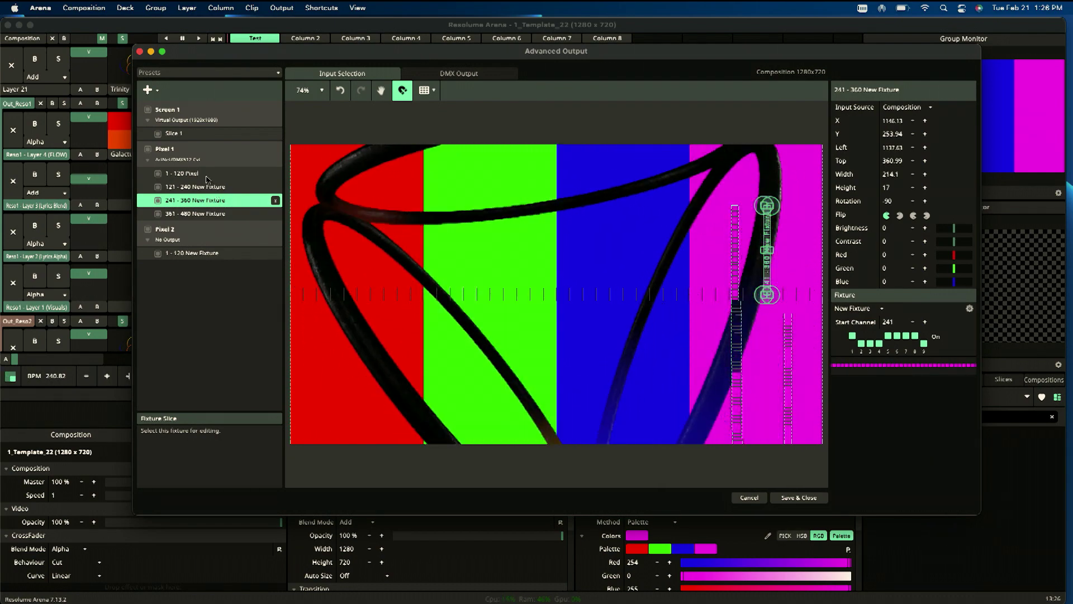
Set the 241 - 360 fixture's input source to the Out_Reso2 group, check the 1 - 120 Pixel fixture, and save and close the Advanced Output
click(207, 176)
click(208, 187)
click(210, 201)
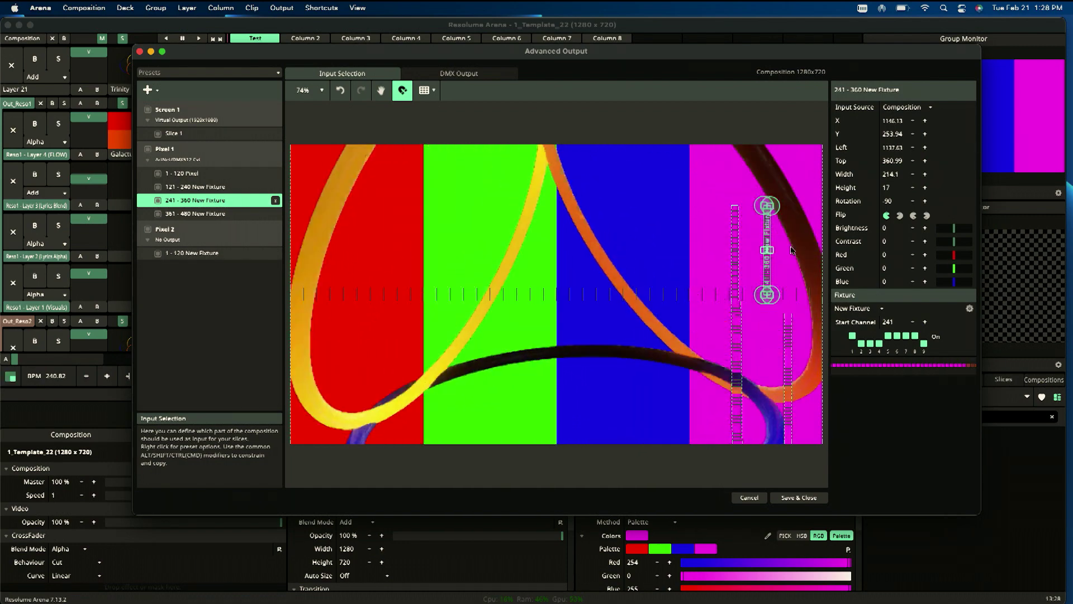
click(908, 107)
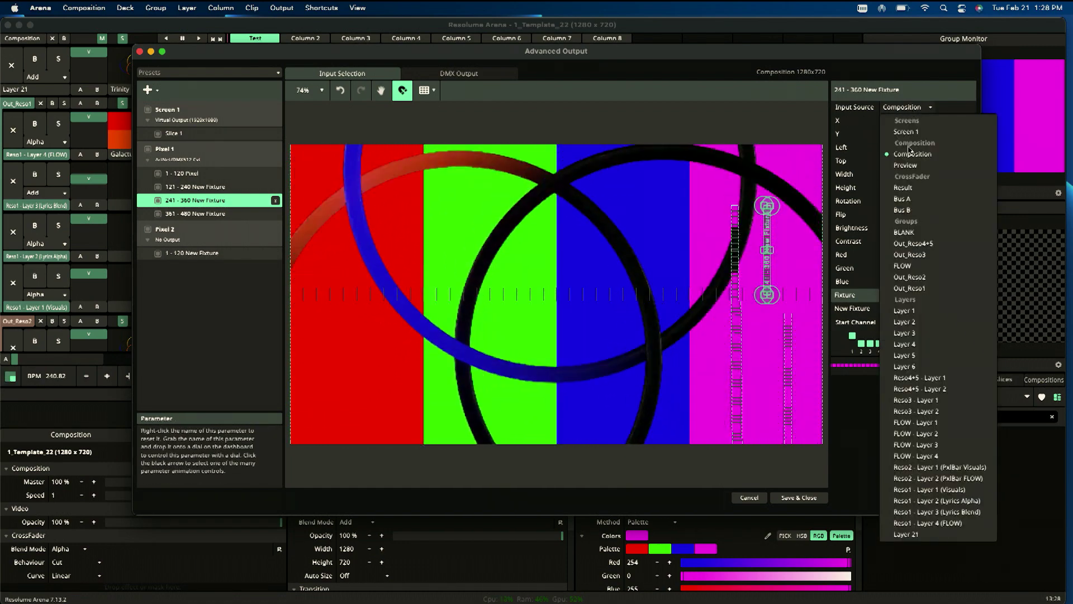
click(932, 280)
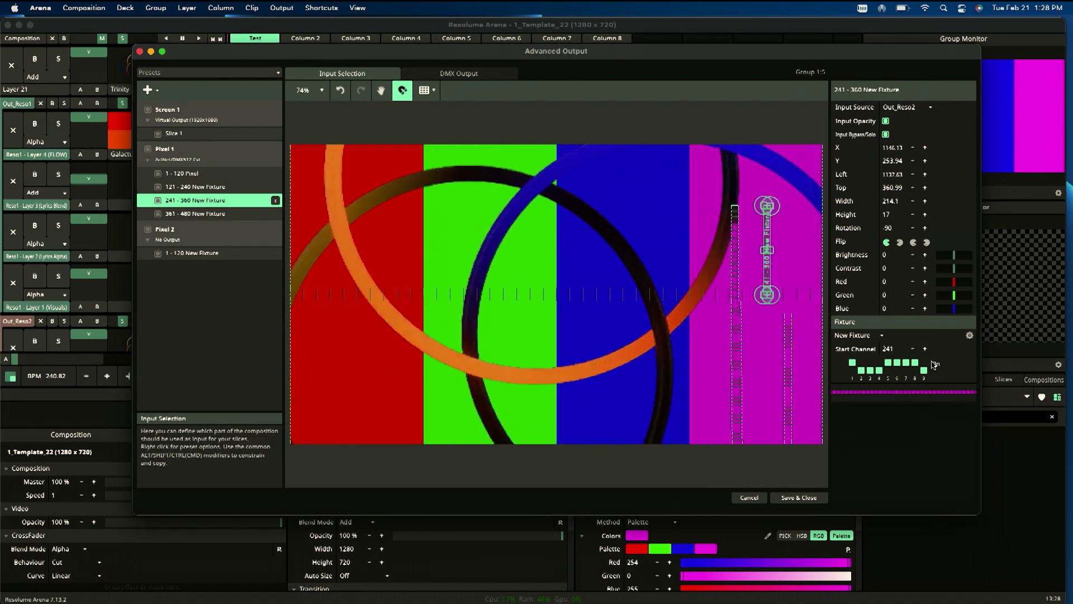
click(183, 174)
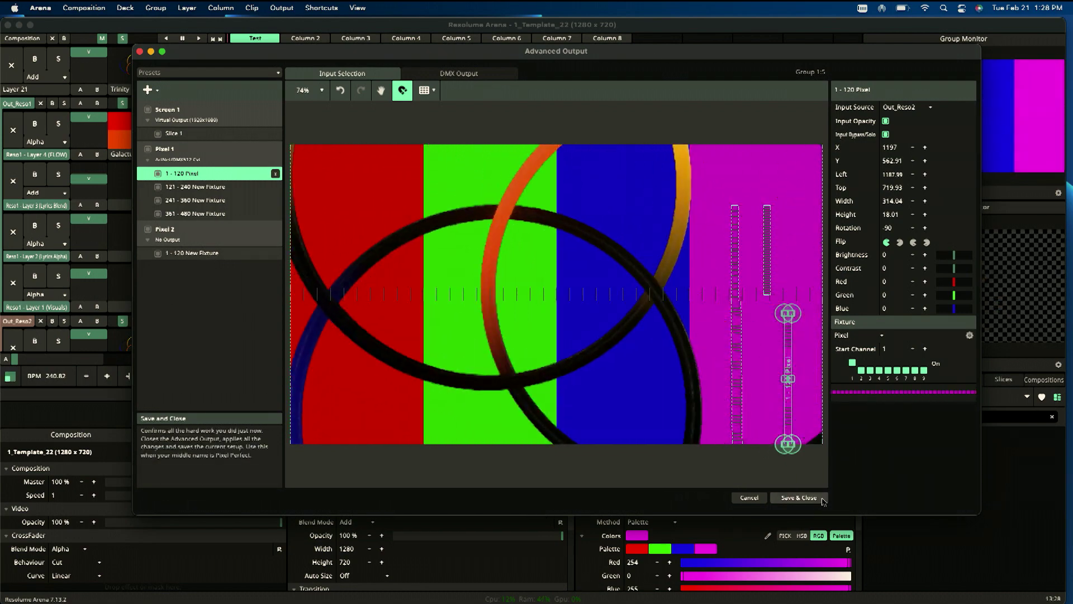
click(800, 498)
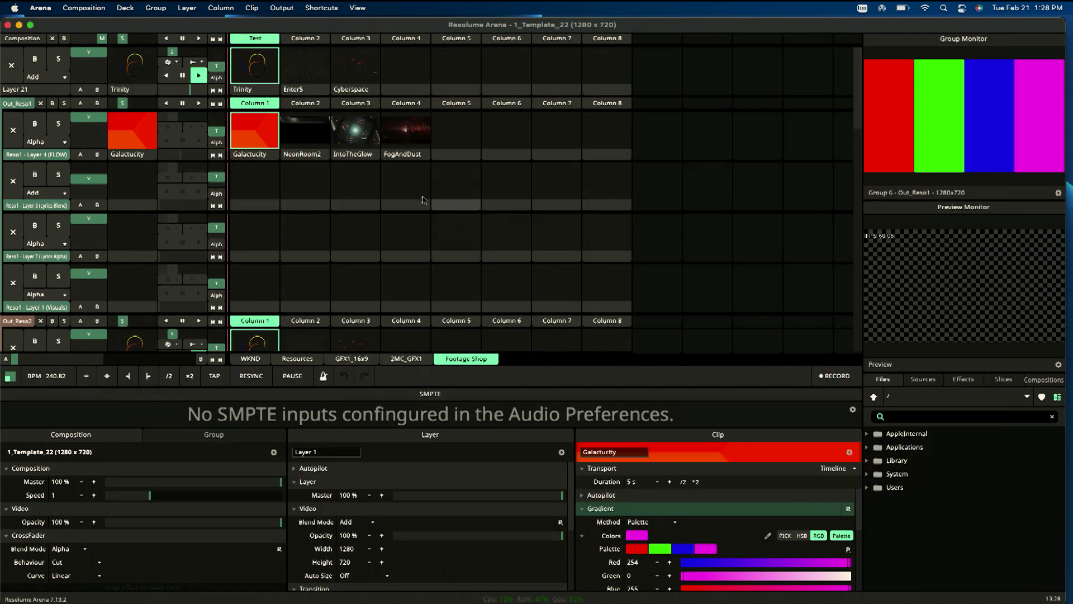
Open the Fixture Editor to examine the pixel fixture's parameters and channel layout, and close the editor
click(277, 9)
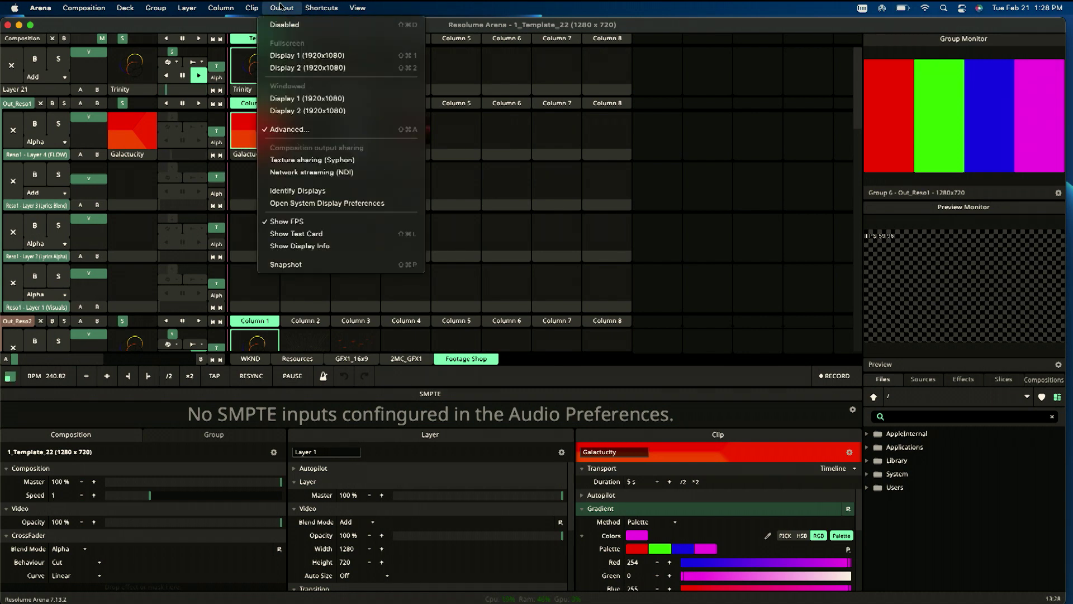
click(280, 8)
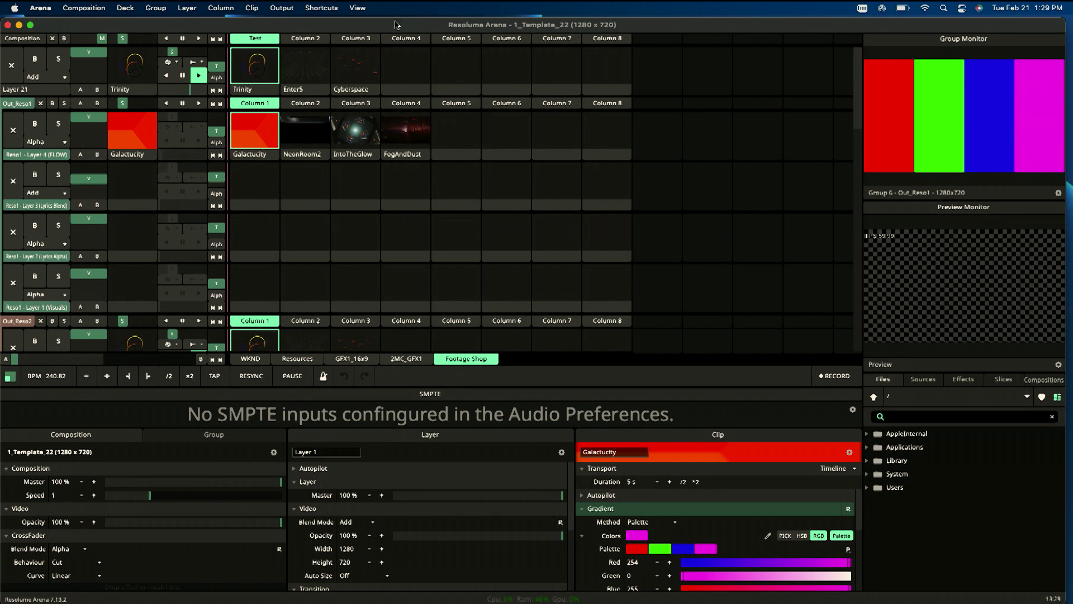
click(92, 8)
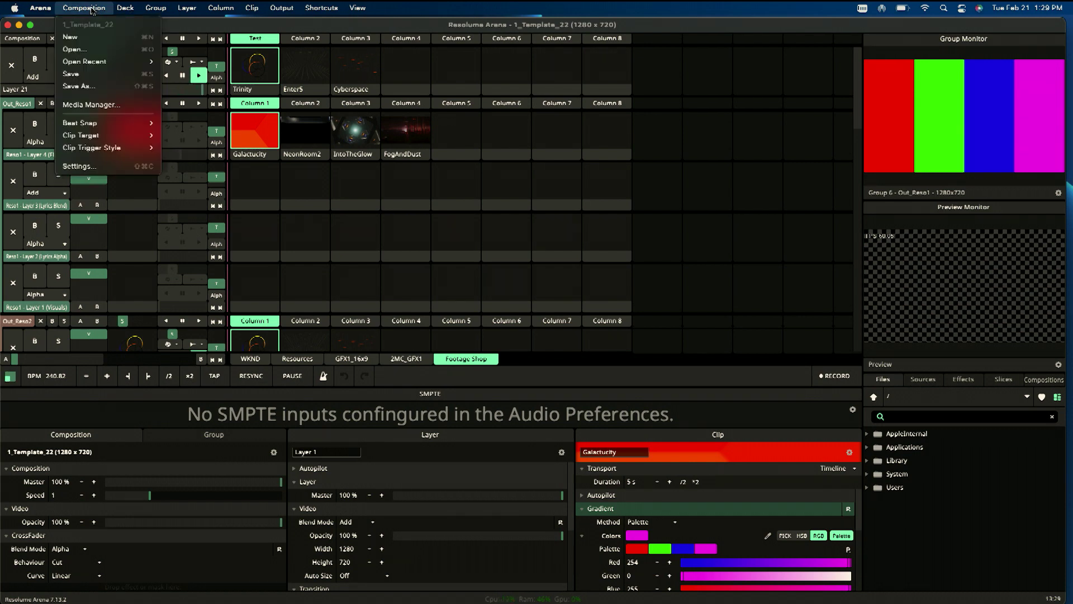
mouse_move(53, 8)
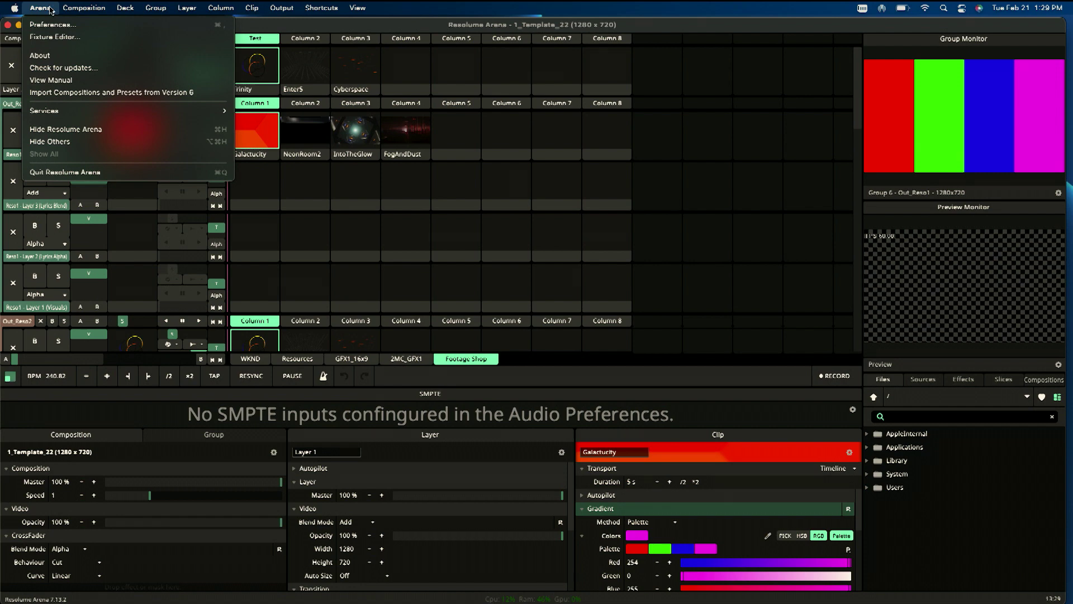
click(64, 36)
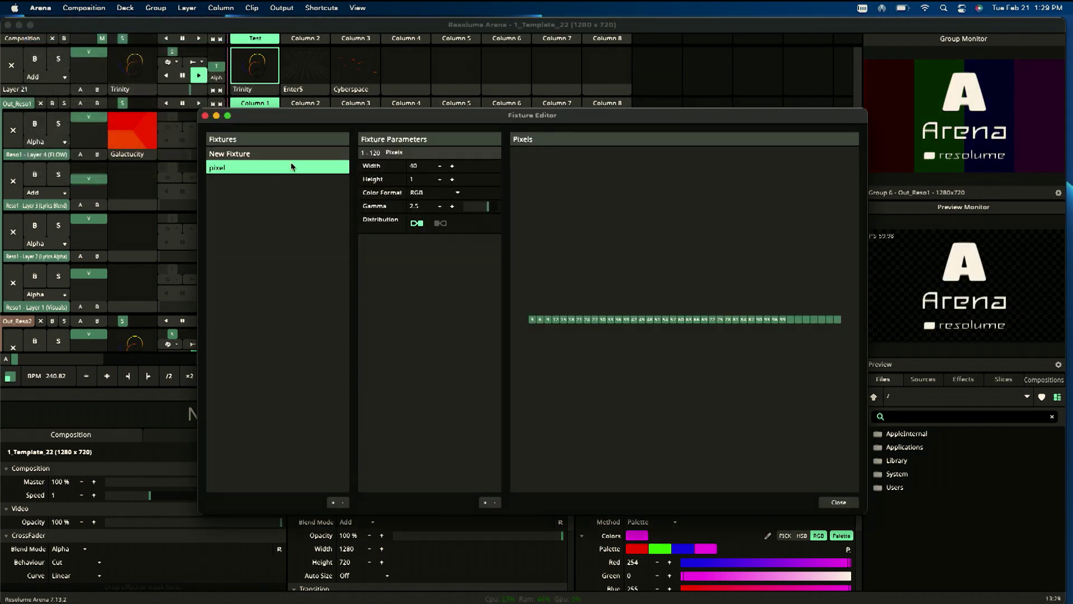
click(205, 115)
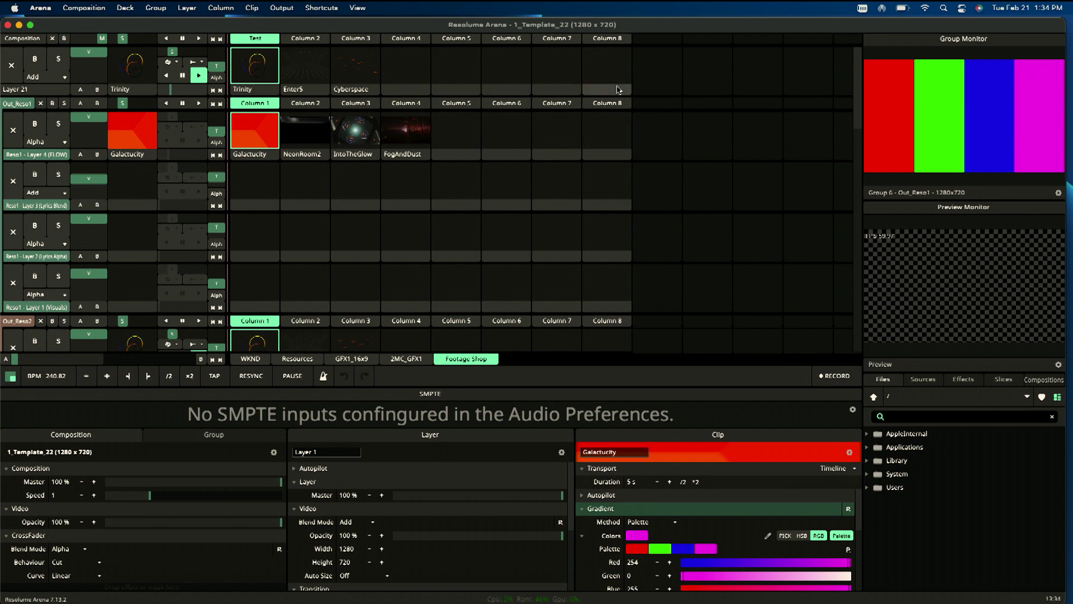
Minimize Arena, switch to the Elevation Tech support page in Chrome, and enlarge the browser window to fill the screen
click(18, 24)
mouse_move(364, 601)
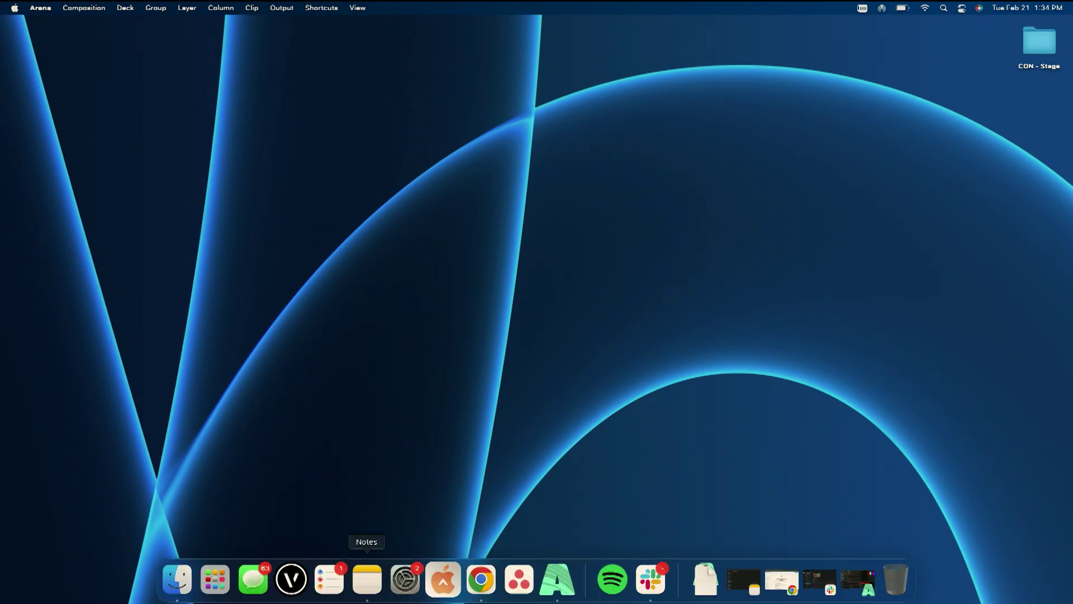
click(481, 580)
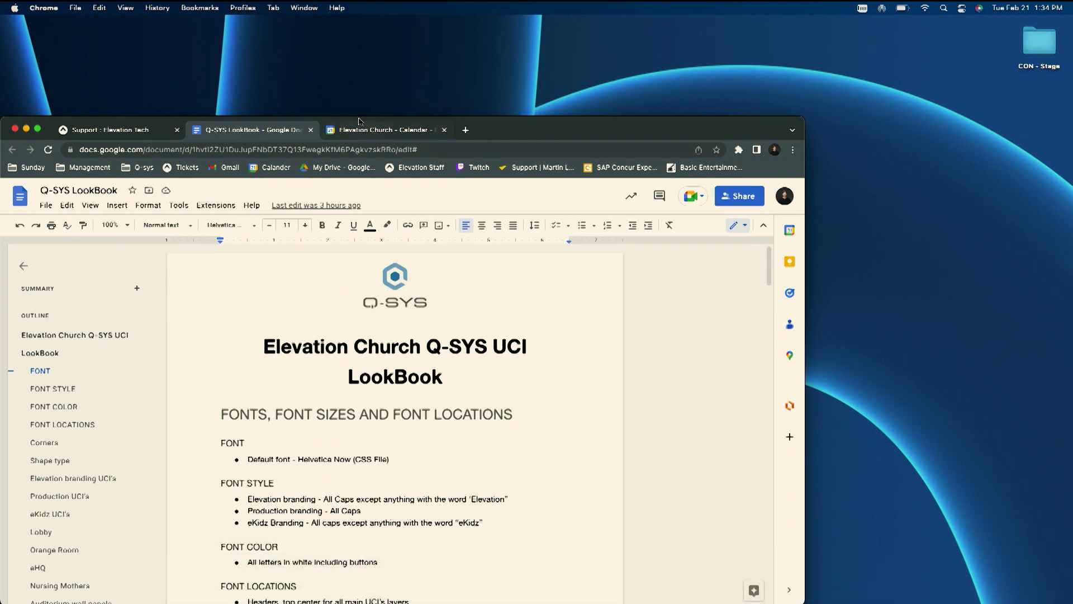
click(142, 133)
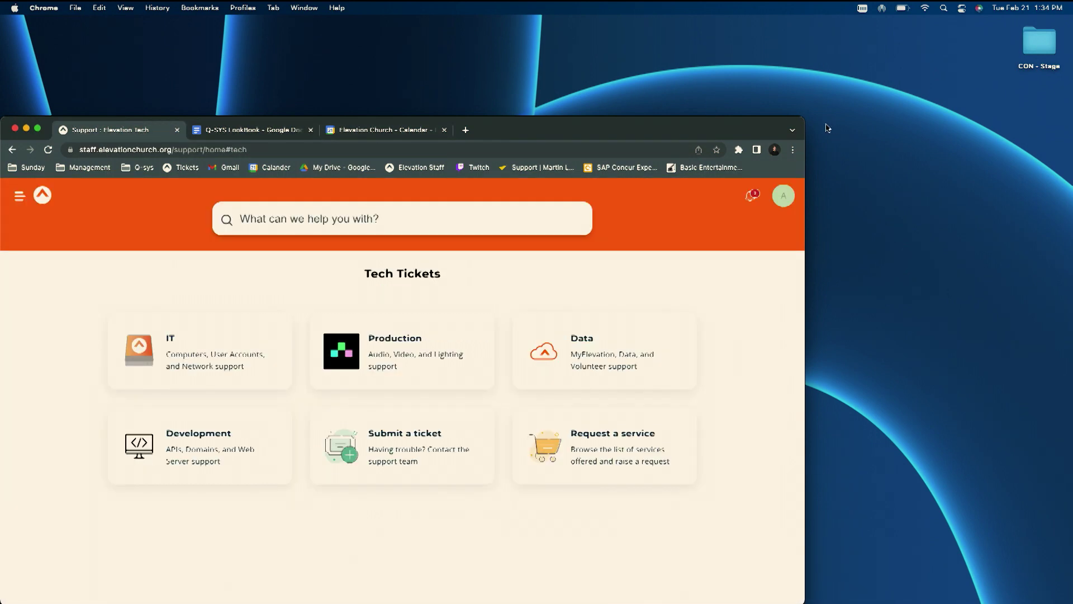
drag(805, 121, 991, 8)
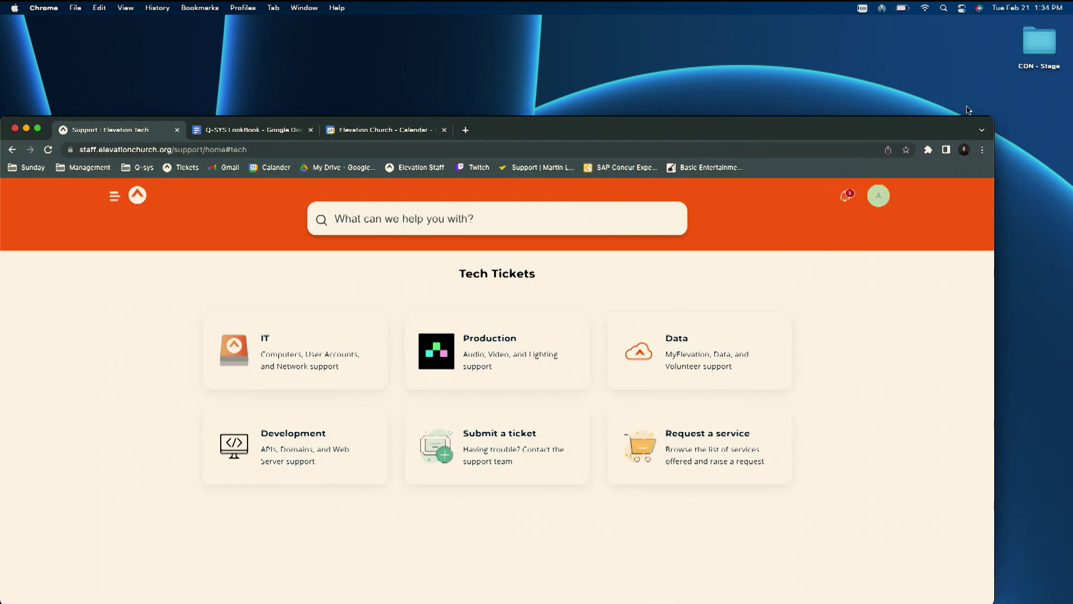
drag(973, 117, 1062, 16)
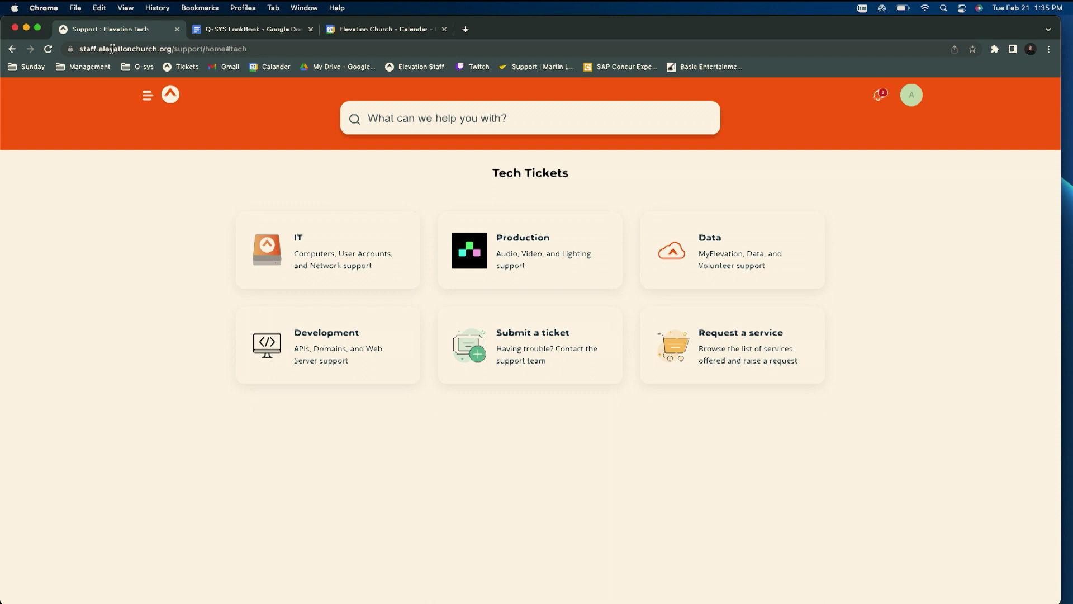
Check the Production support category, return to the support home page, and search the site for "Resolume pixel"
click(581, 247)
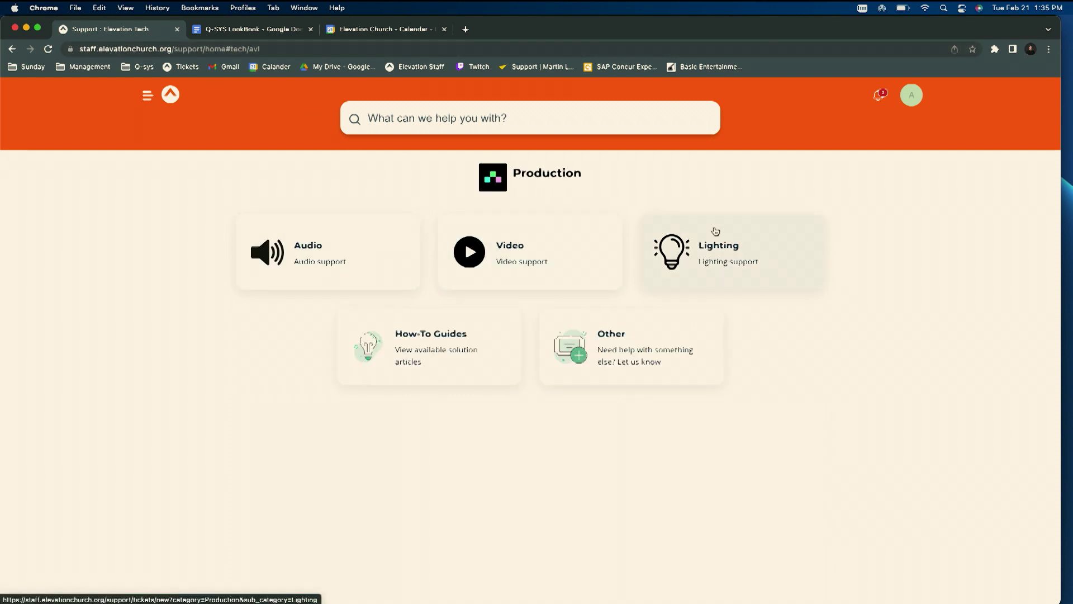
click(11, 49)
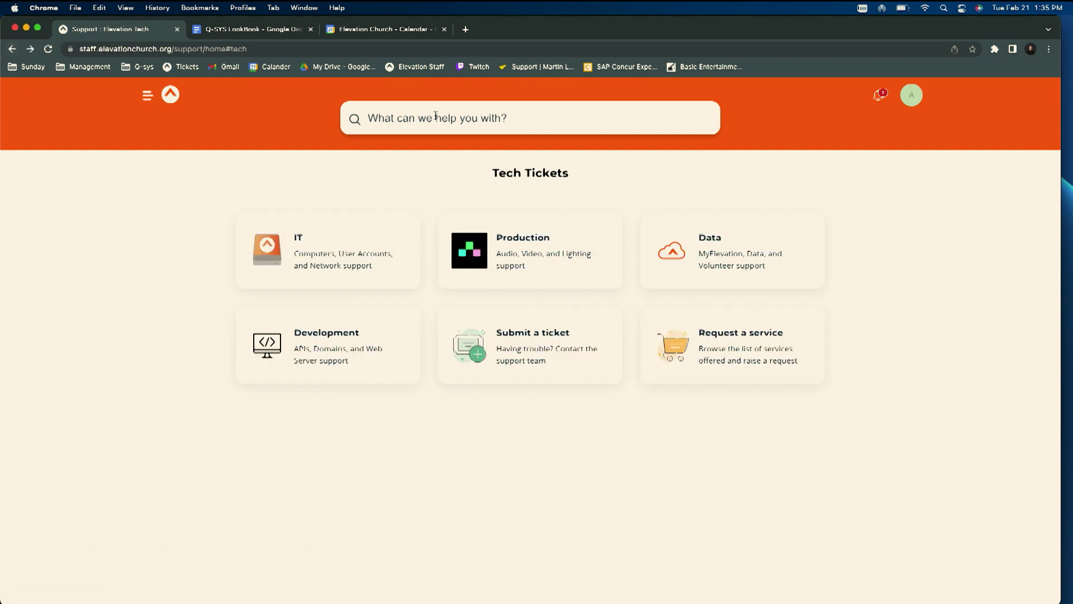
click(435, 116)
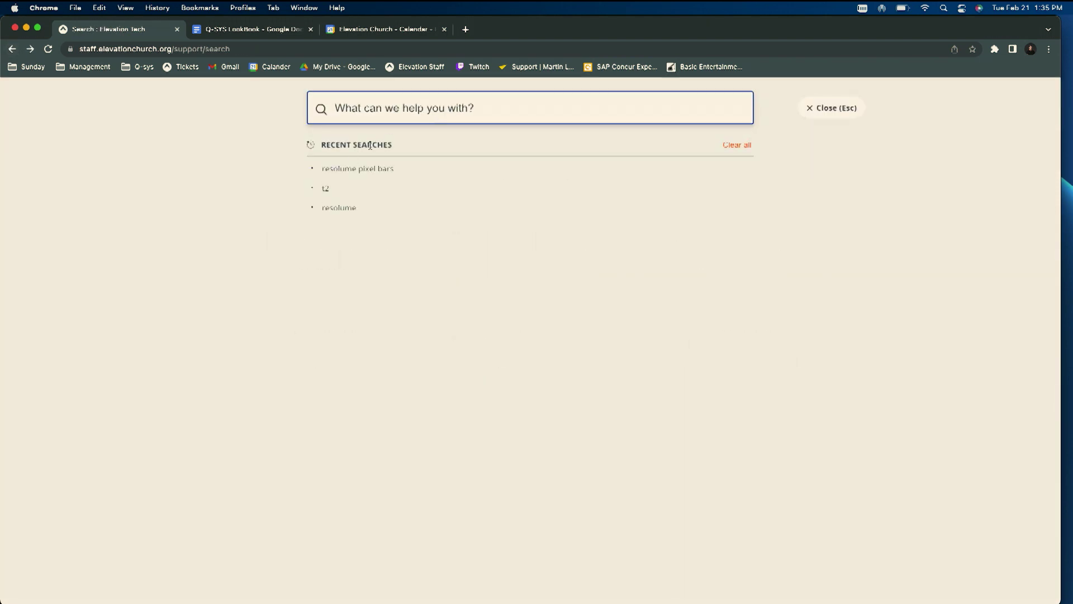
text(Resloume)
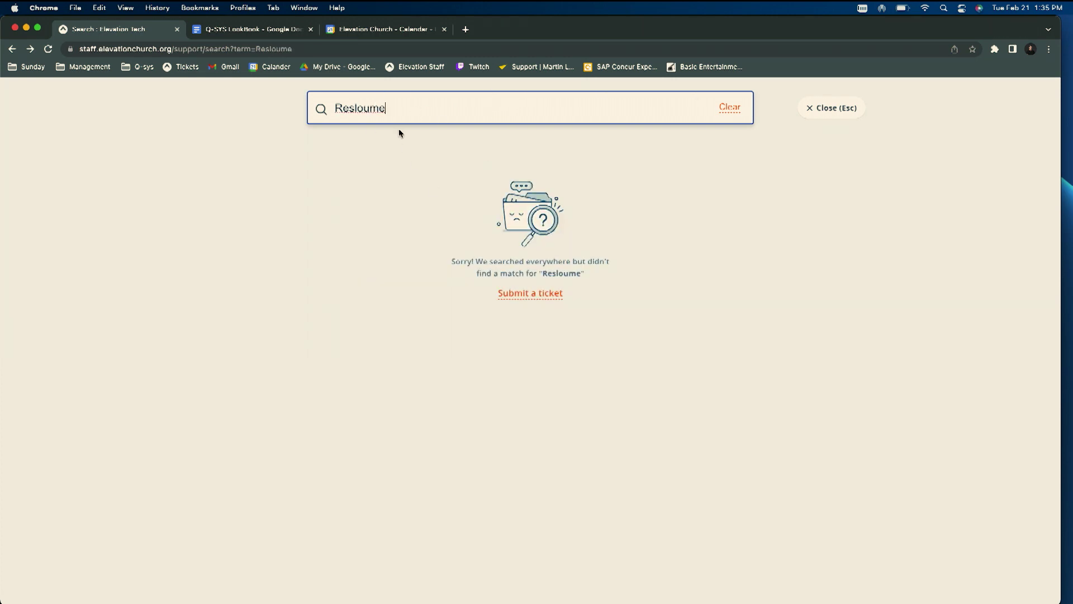
key(BackSpace)
key(BackSpace)
key(BackSpace)
key(BackSpace)
key(BackSpace)
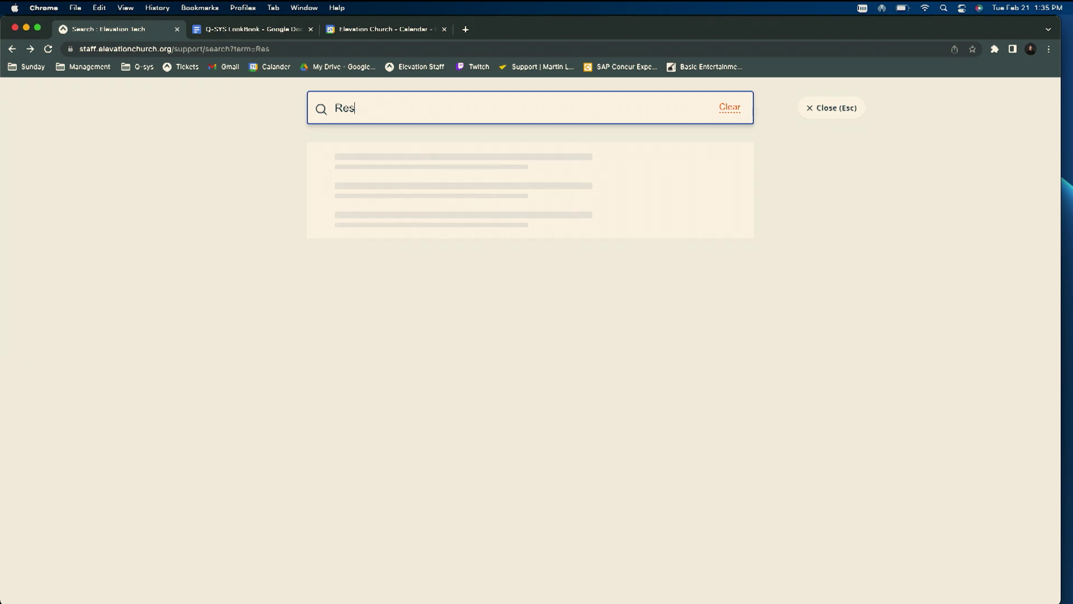
text(olume pxl)
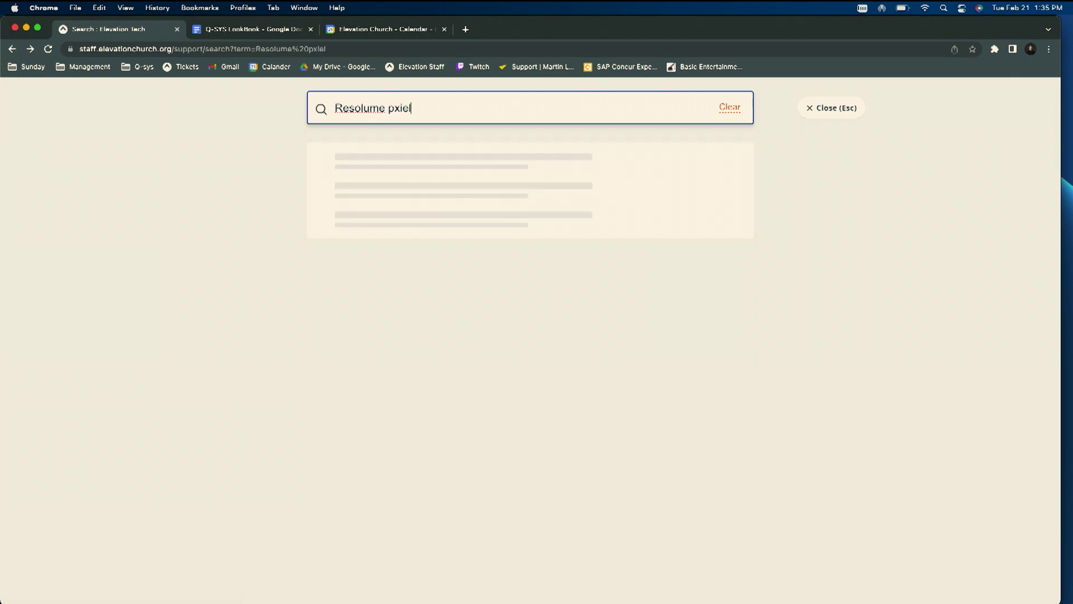
key(BackSpace)
key(BackSpace)
text(ixel)
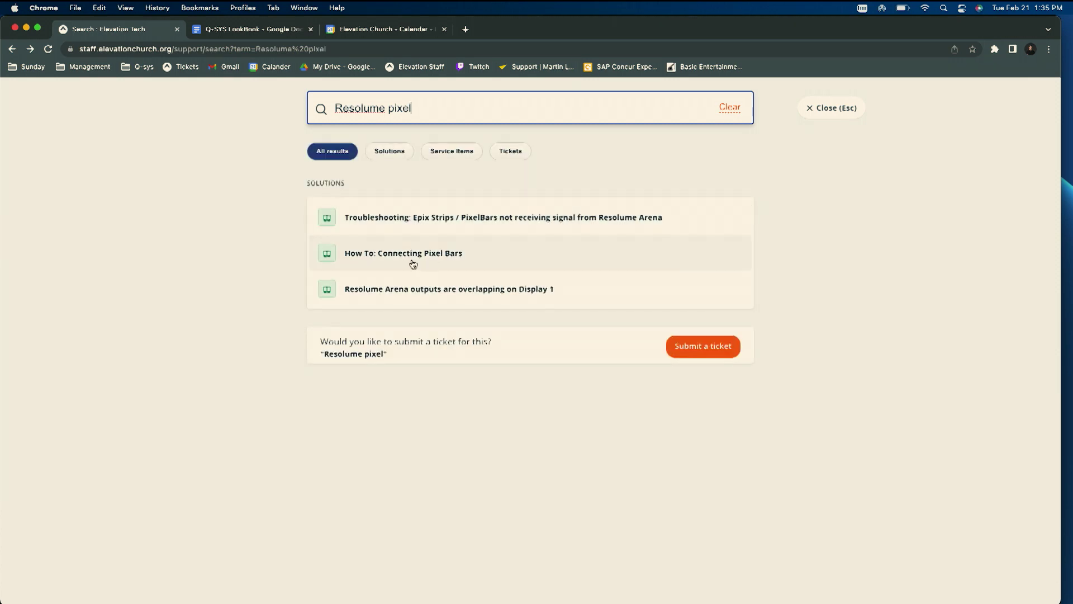
Read the "How To: Connecting Pixel Bars" article, covering the driver's data and output connections, and return to the search results
click(417, 254)
scroll(438, 317, down, 5)
scroll(438, 317, down, 15)
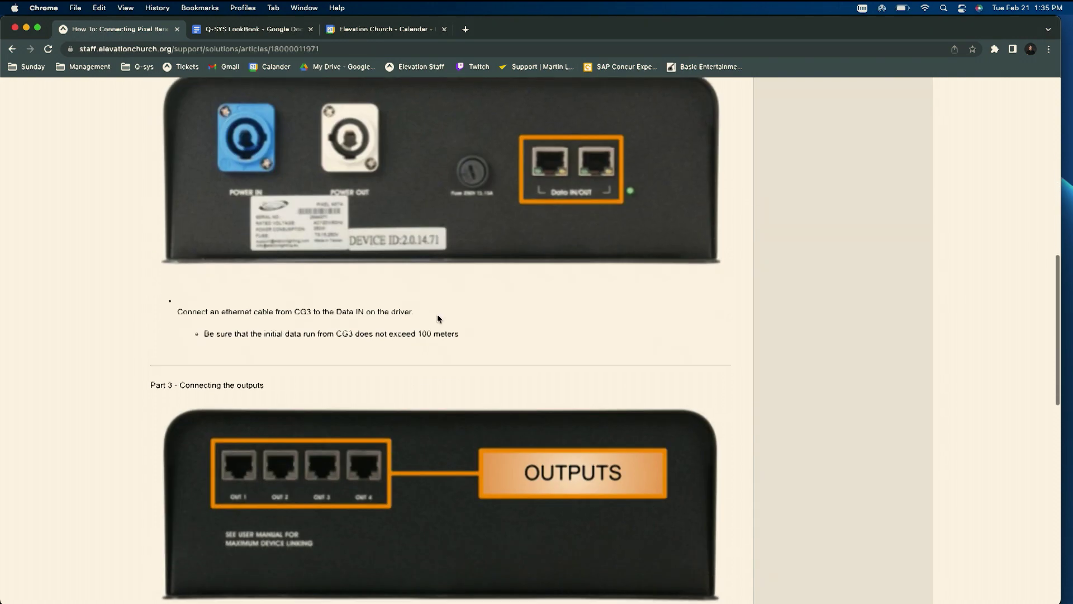
scroll(437, 318, up, 12)
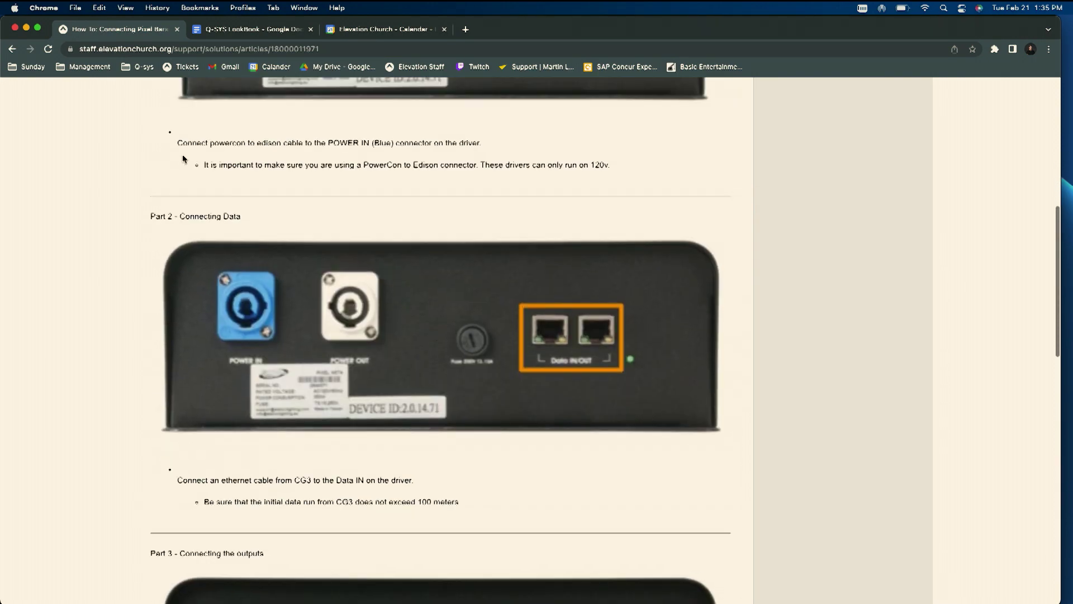
click(11, 48)
Open the article on Resolume Arena outputs overlapping on Display 1, read it through to the end, and close its page
click(484, 289)
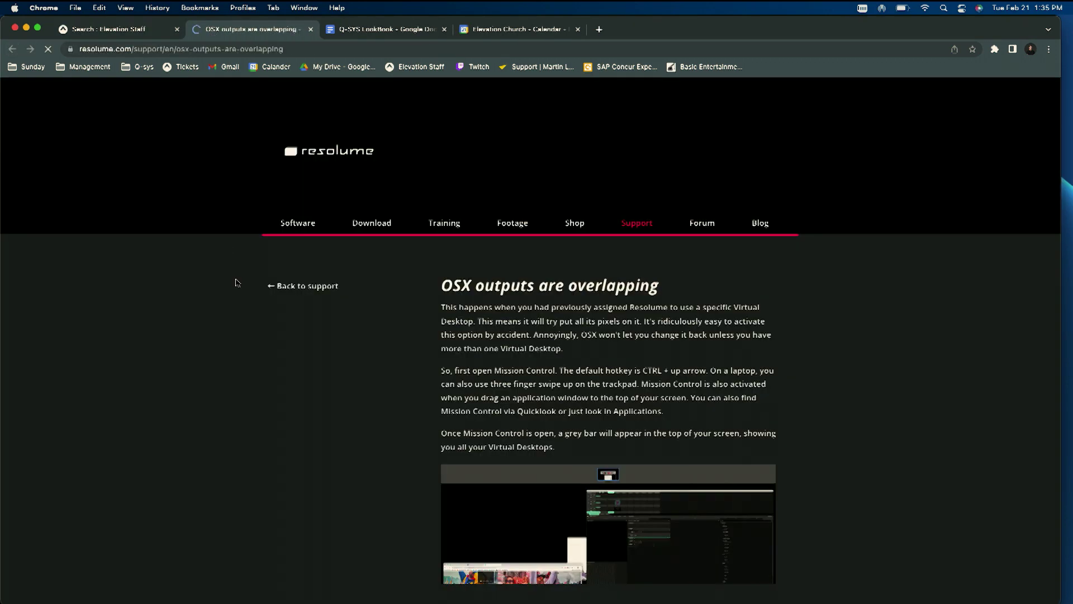
scroll(372, 309, down, 2)
scroll(372, 309, down, 3)
scroll(371, 309, up, 3)
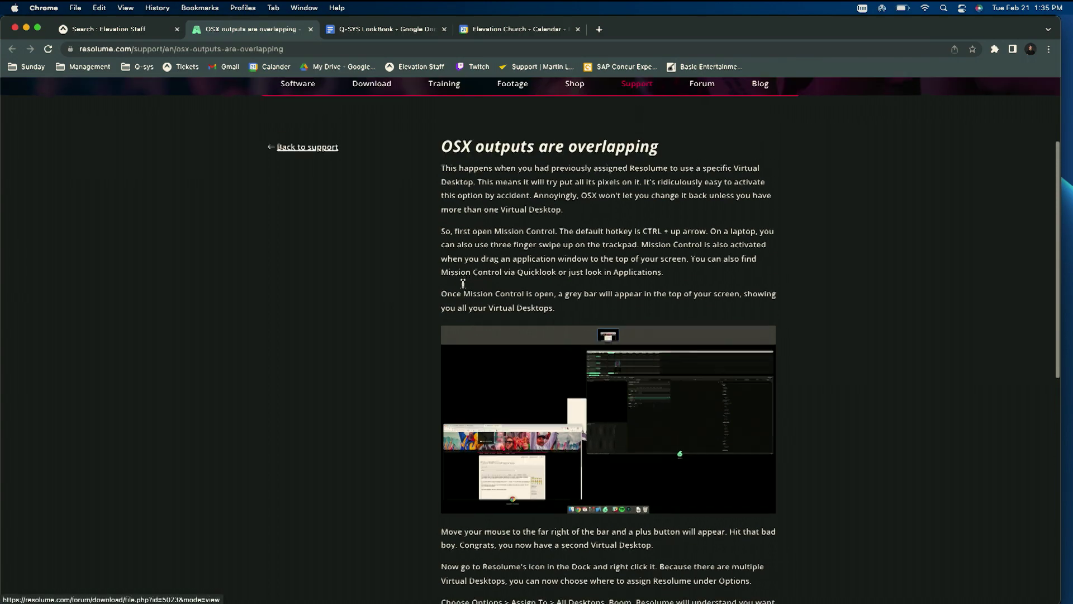
scroll(641, 166, down, 8)
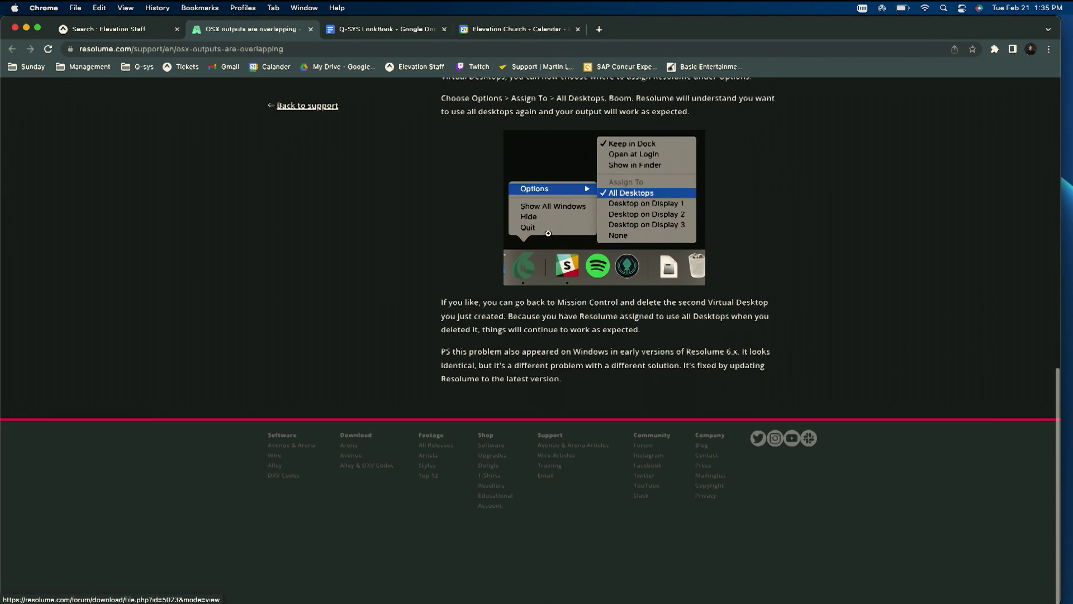
click(10, 49)
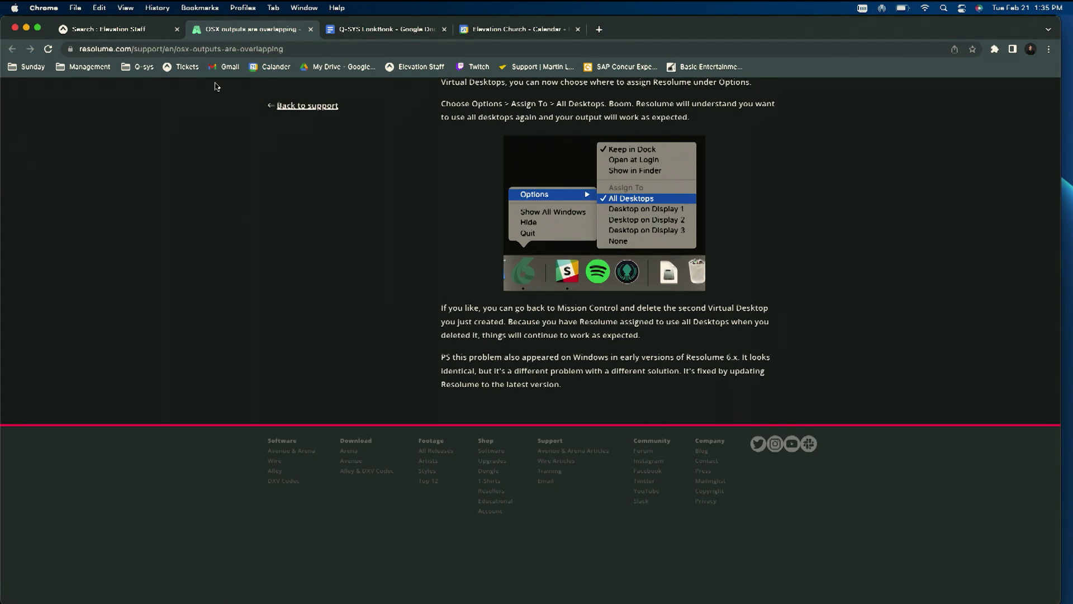
click(311, 30)
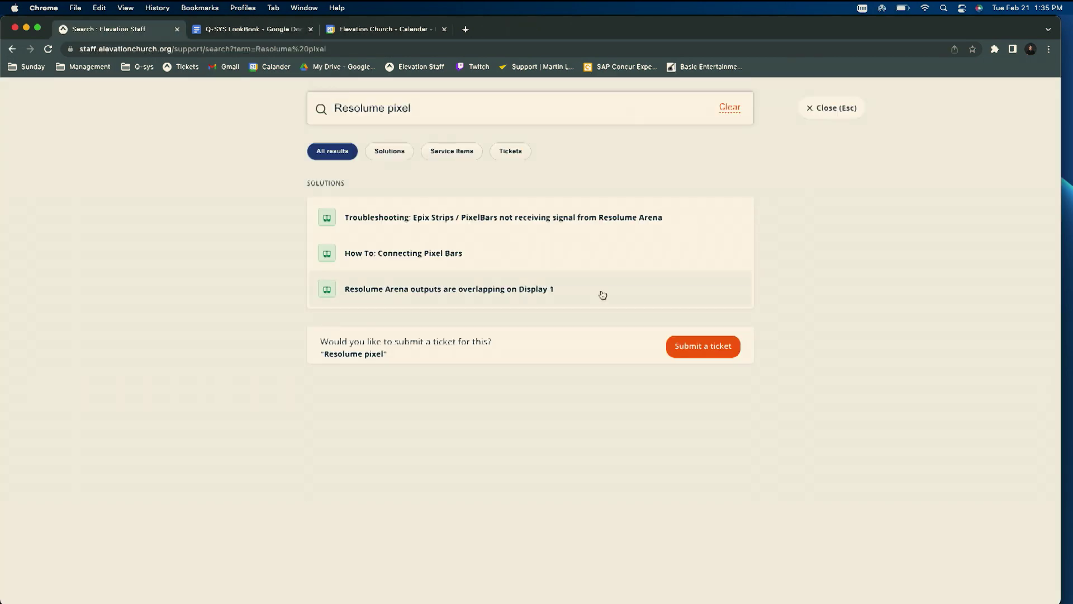
Review the possible causes in the article on Epix Strips / PixelBars not receiving signal from Resolume Arena, and return to the search results
click(486, 216)
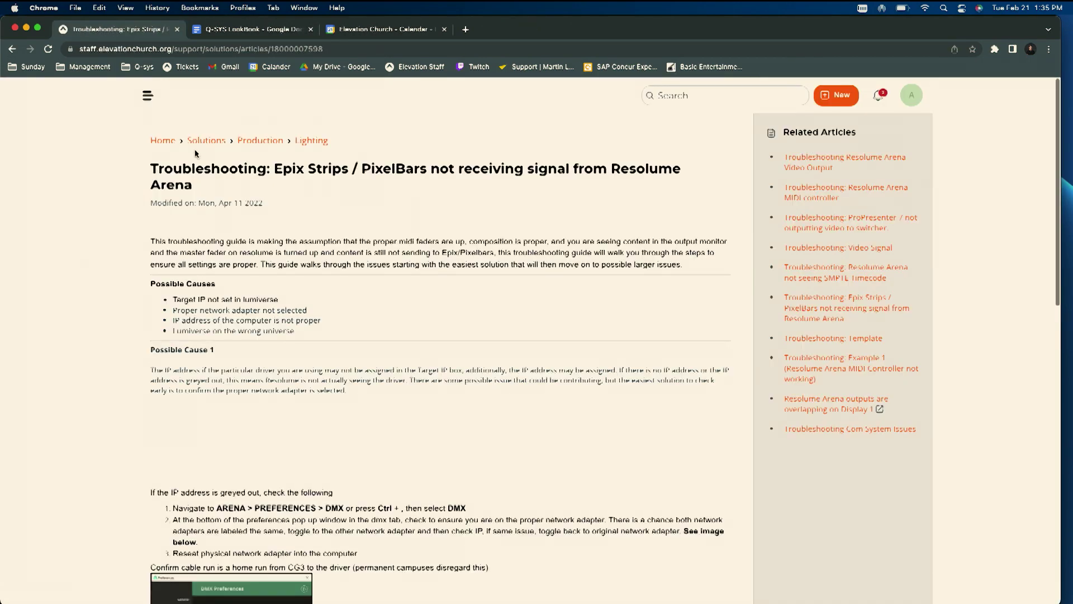
scroll(578, 179, down, 5)
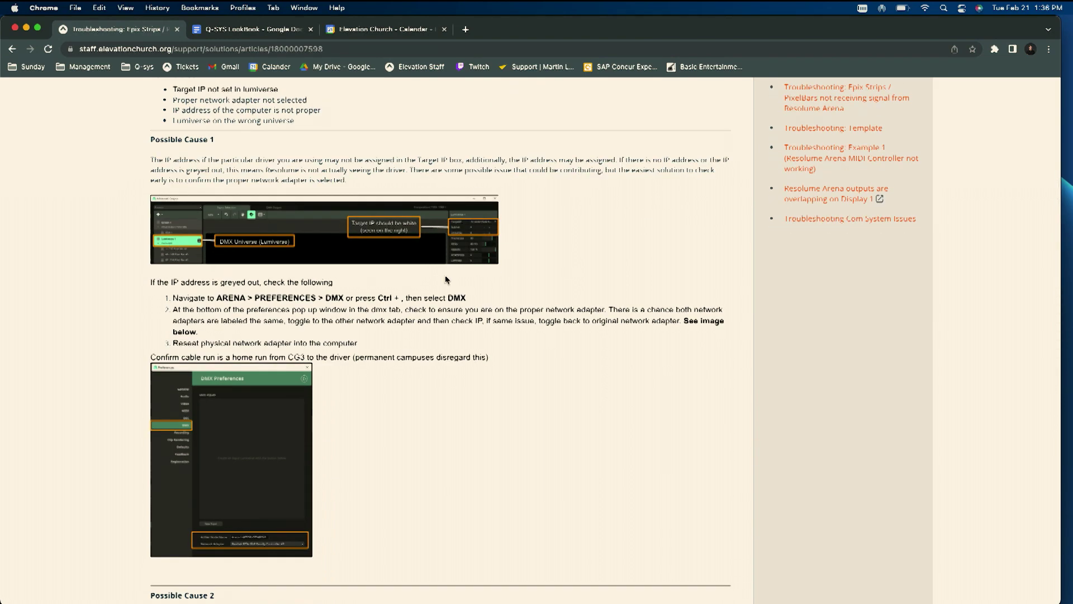
scroll(474, 368, down, 10)
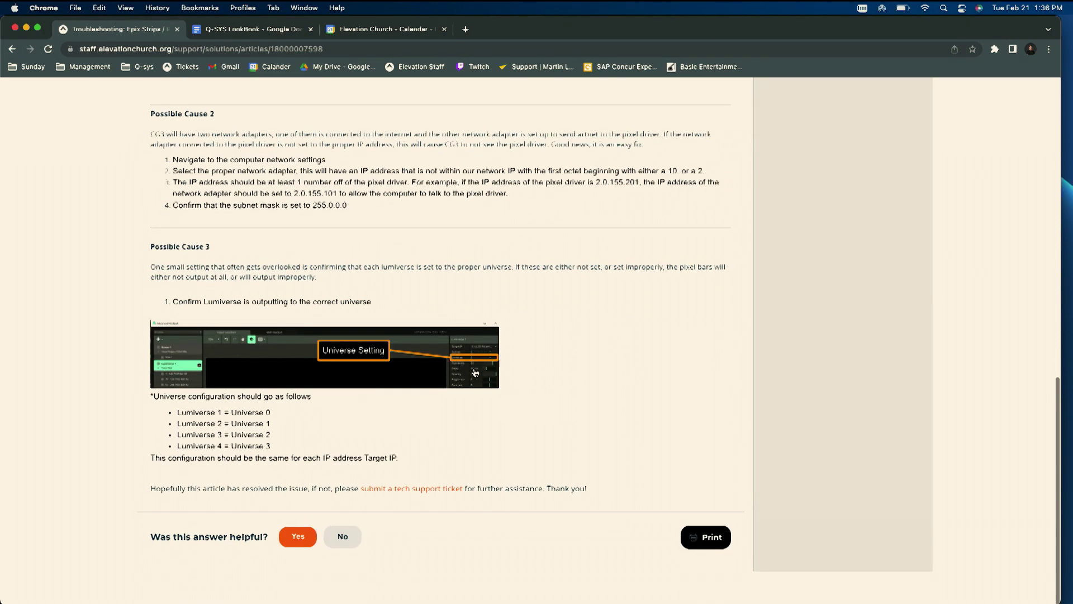
scroll(474, 371, up, 15)
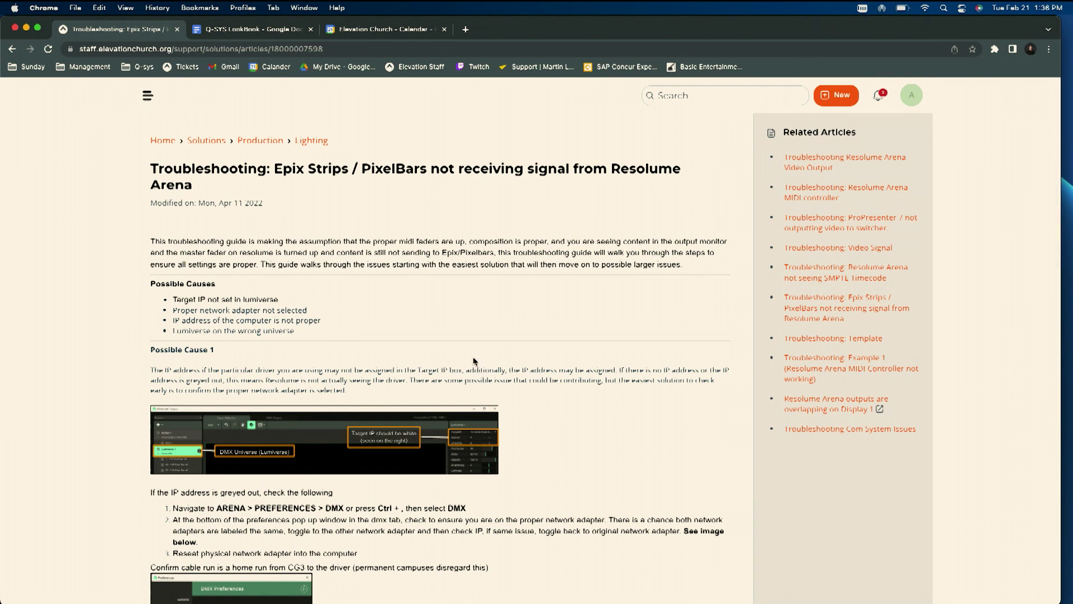
click(11, 49)
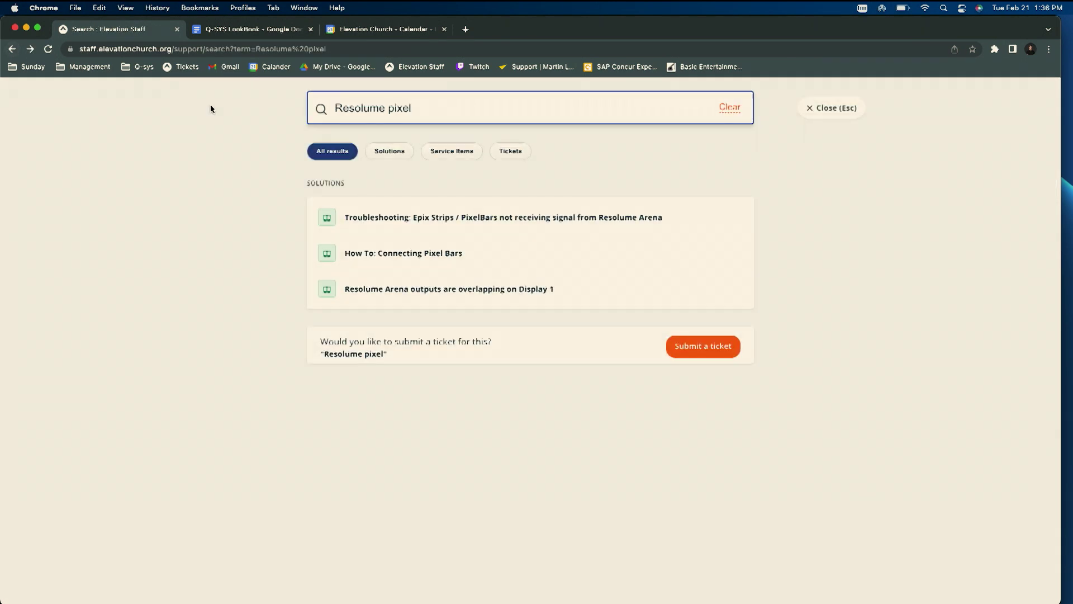